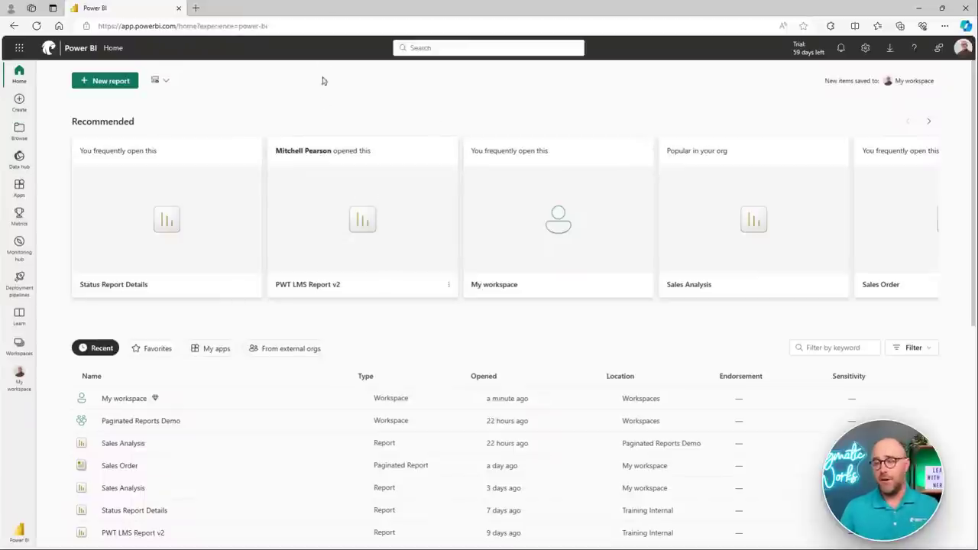
Step: Go to powerbi.com in the browser
click(303, 24)
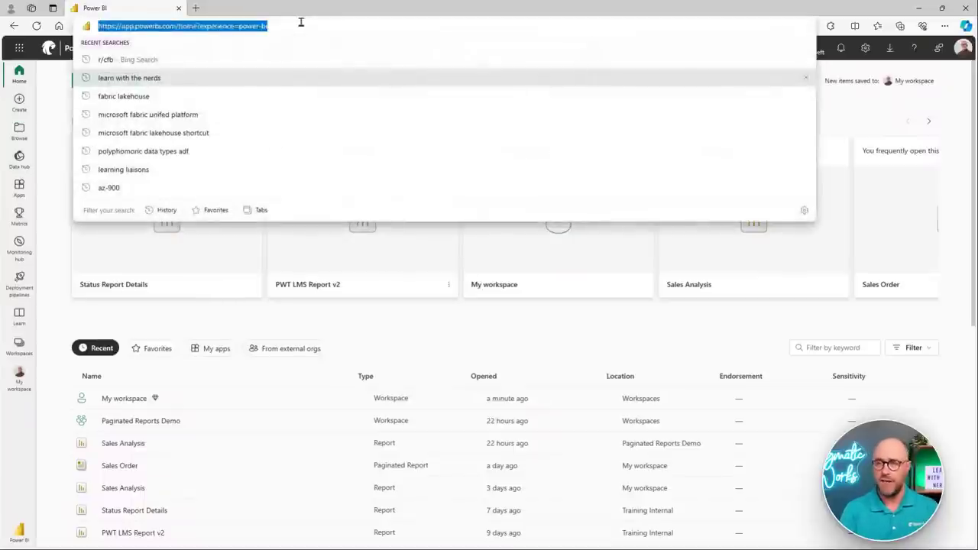
text(powerbi.com)
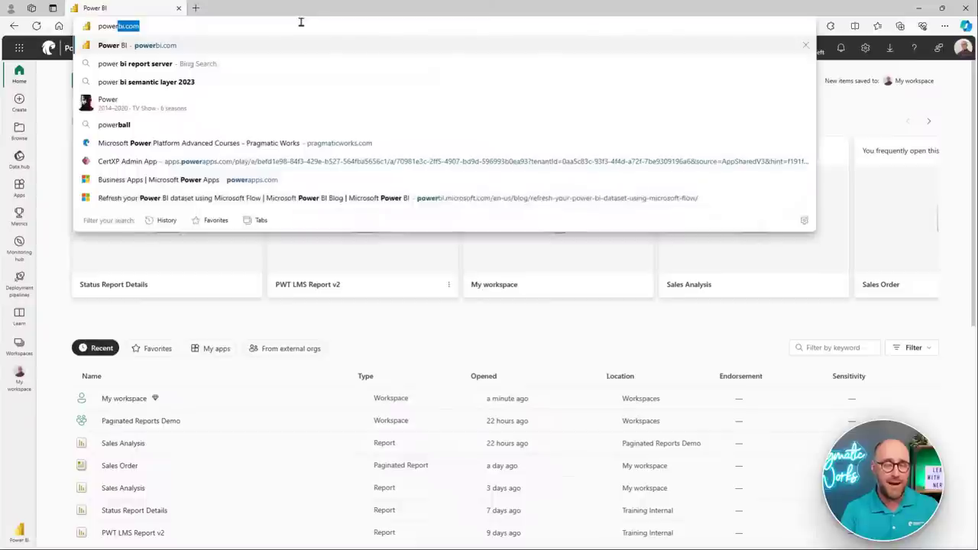
key(Return)
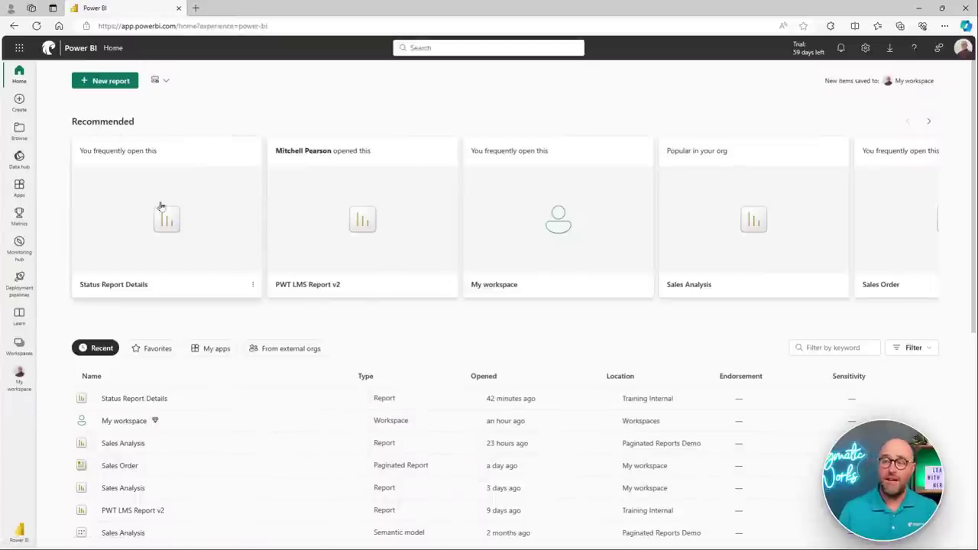
drag(38, 163, 177, 160)
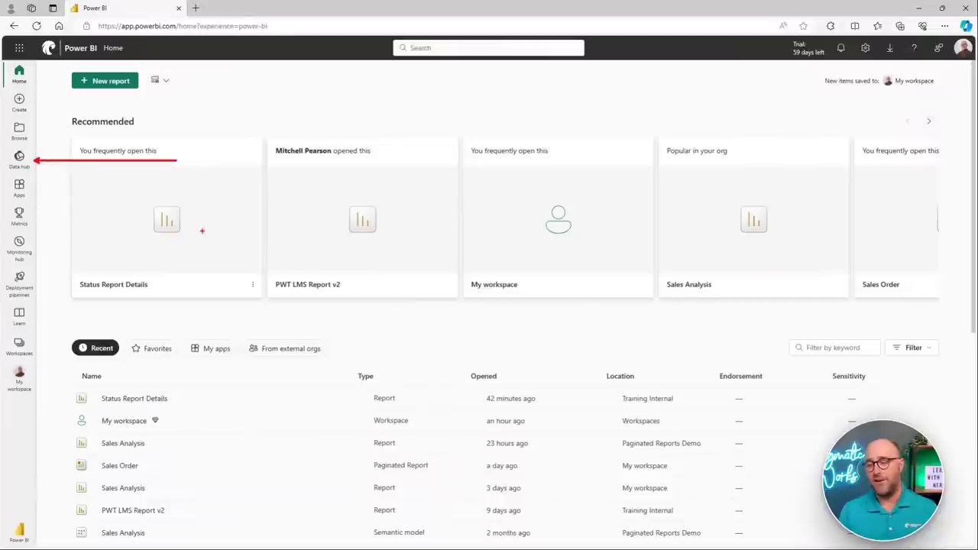
key(Escape)
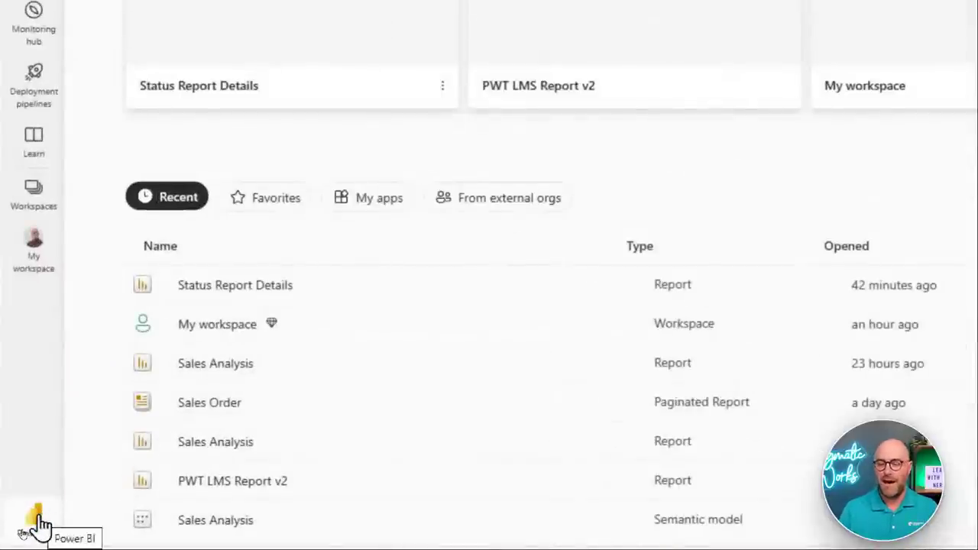
Step: Switch from the Power BI experience to the Synapse Data Engineering experience
click(37, 526)
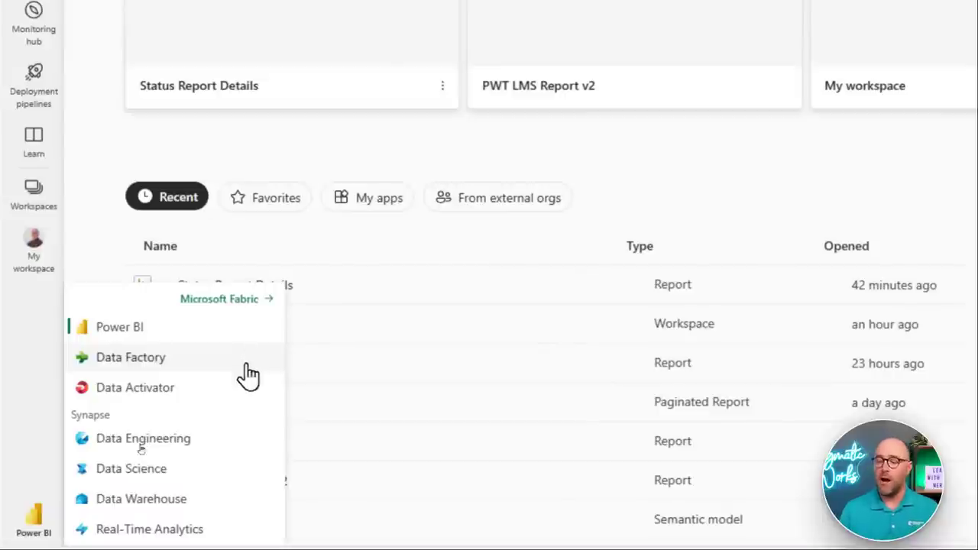
click(190, 451)
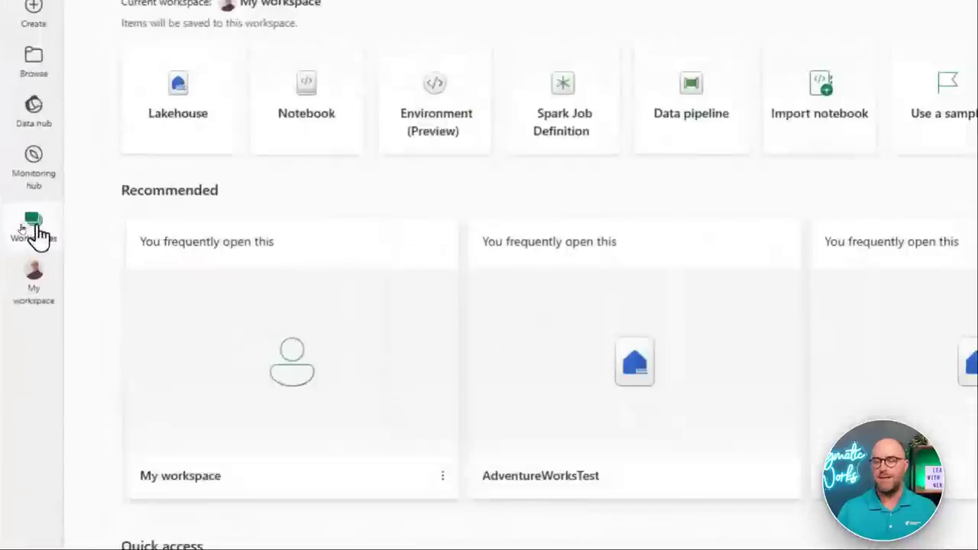
click(36, 229)
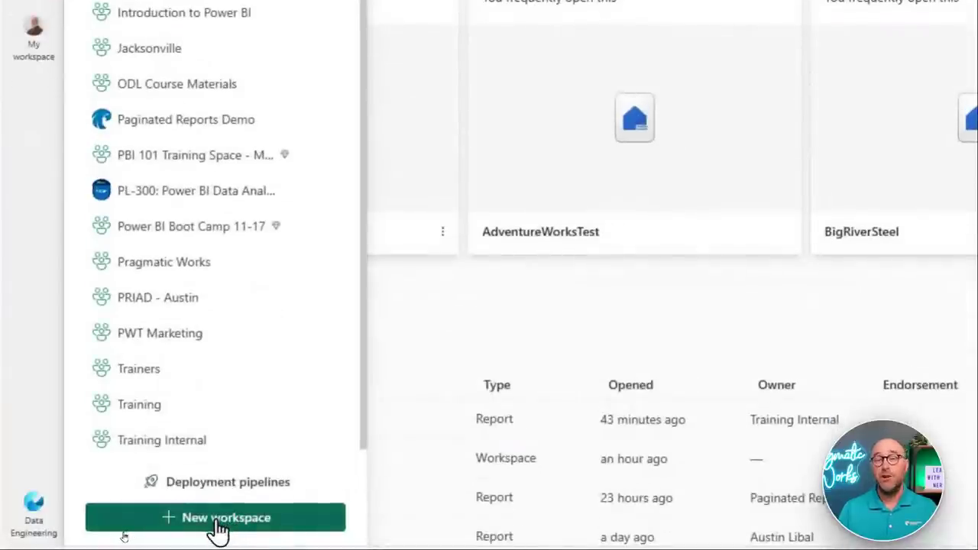
click(217, 521)
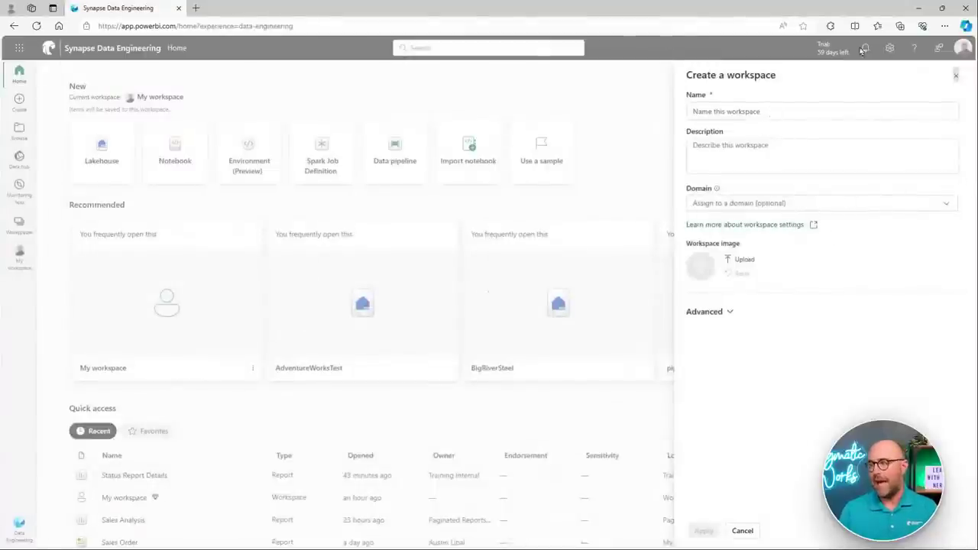
click(799, 107)
text(LWTN -)
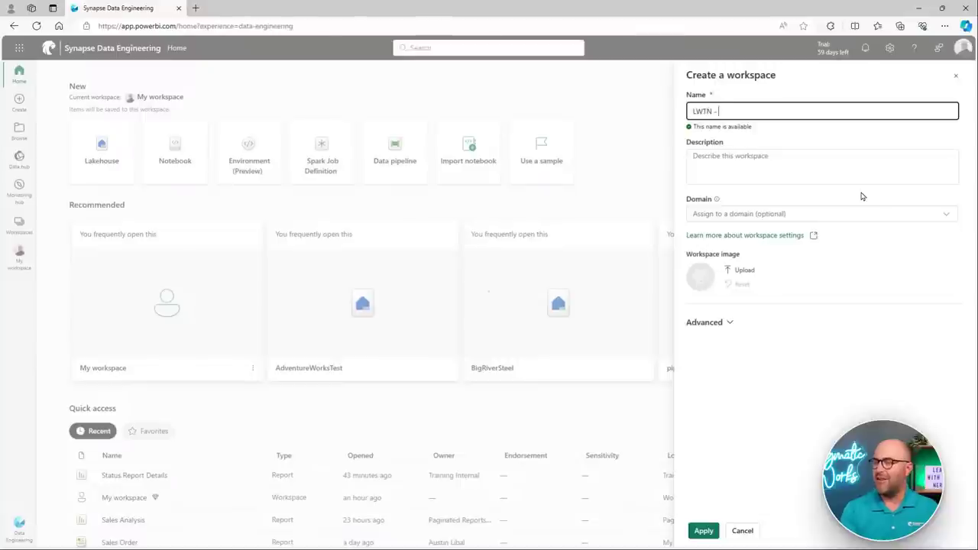
text( Data Engi)
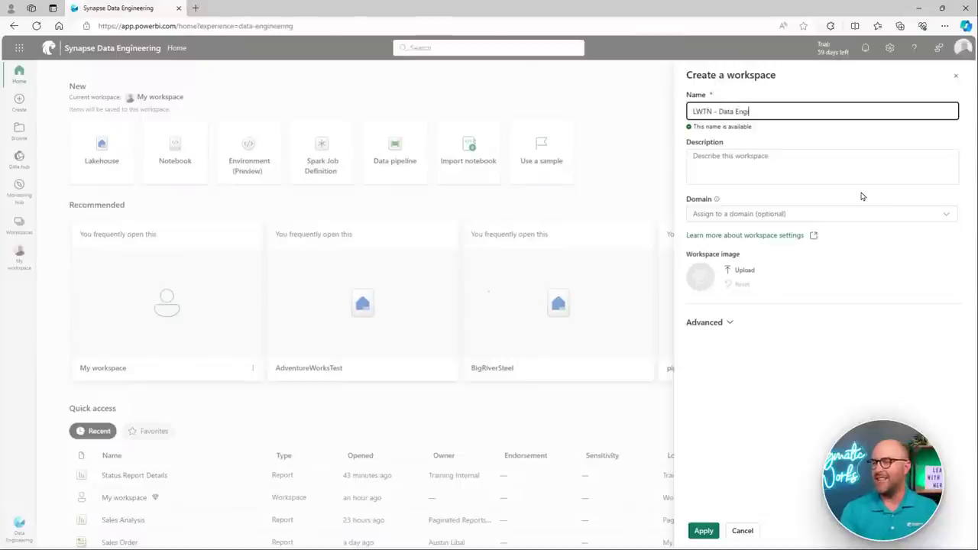
text(neering)
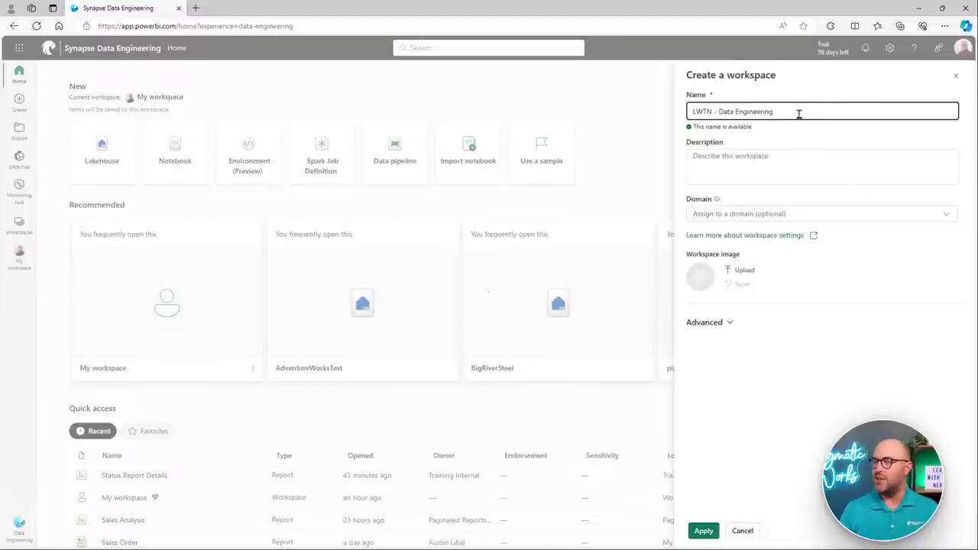
click(725, 327)
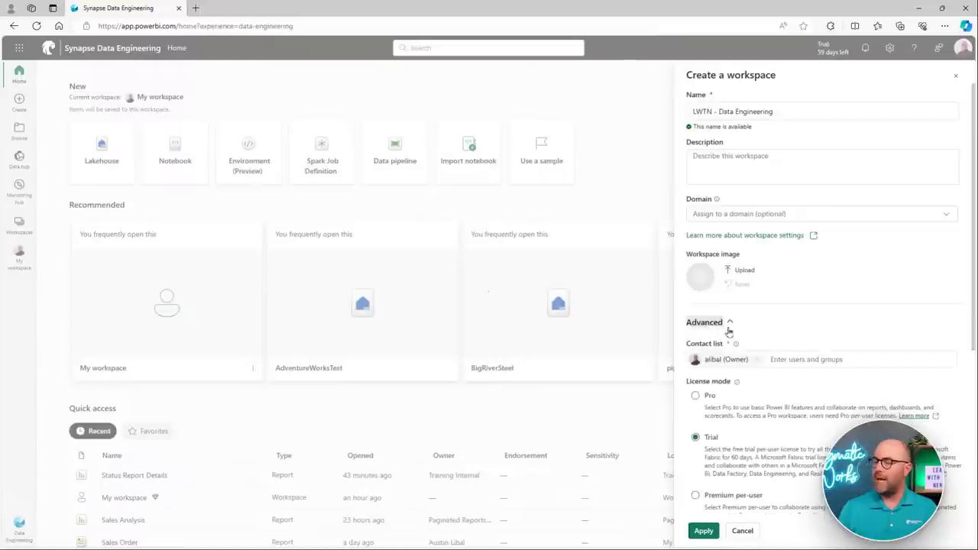
scroll(854, 367, down, 1)
scroll(854, 367, down, 2)
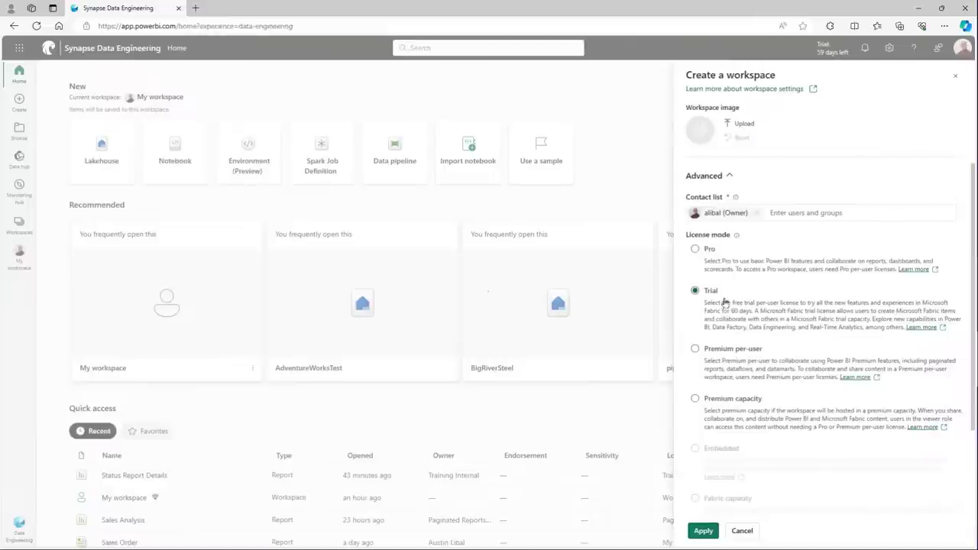
click(741, 530)
click(956, 55)
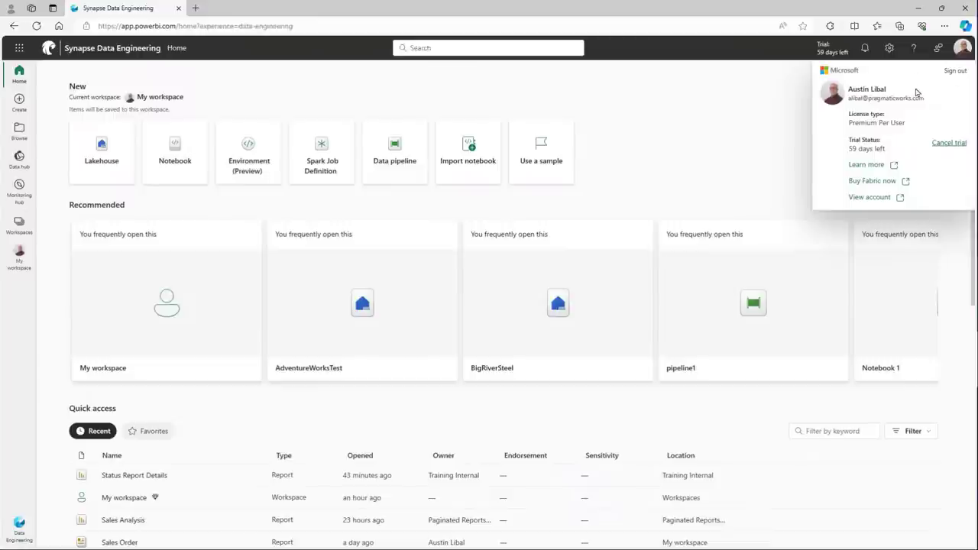
Step: Create a workspace named "LWTN - Data Engineering" with the Trial license mode
click(19, 220)
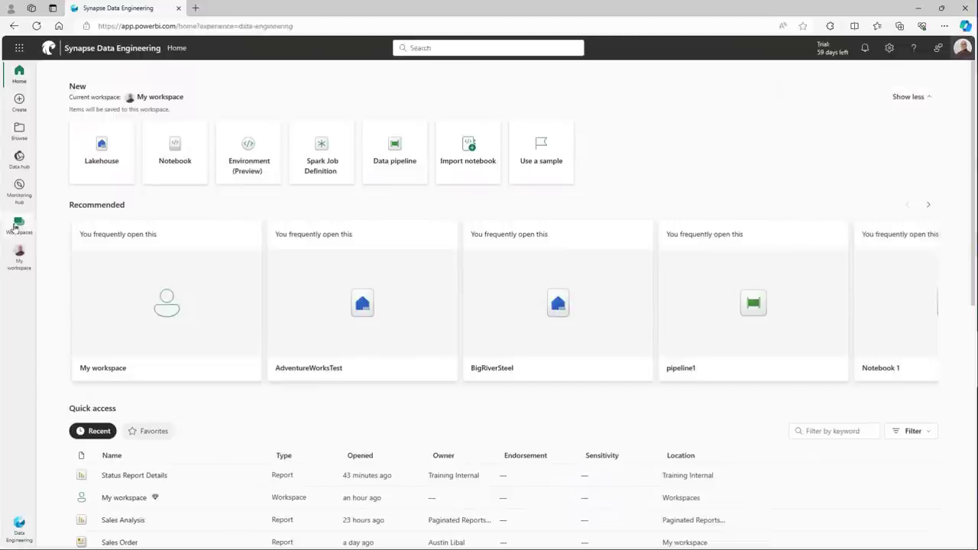
click(149, 531)
click(790, 116)
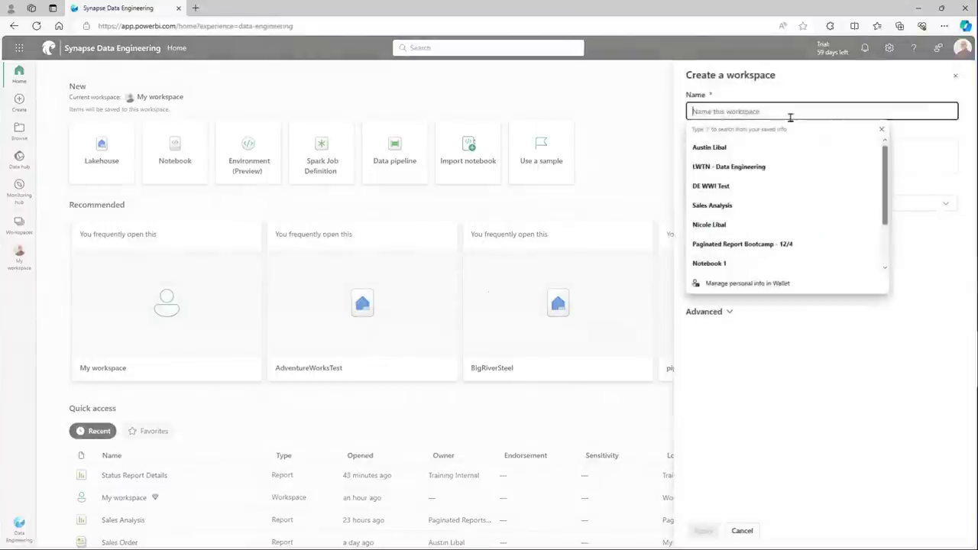
text(LWTN_)
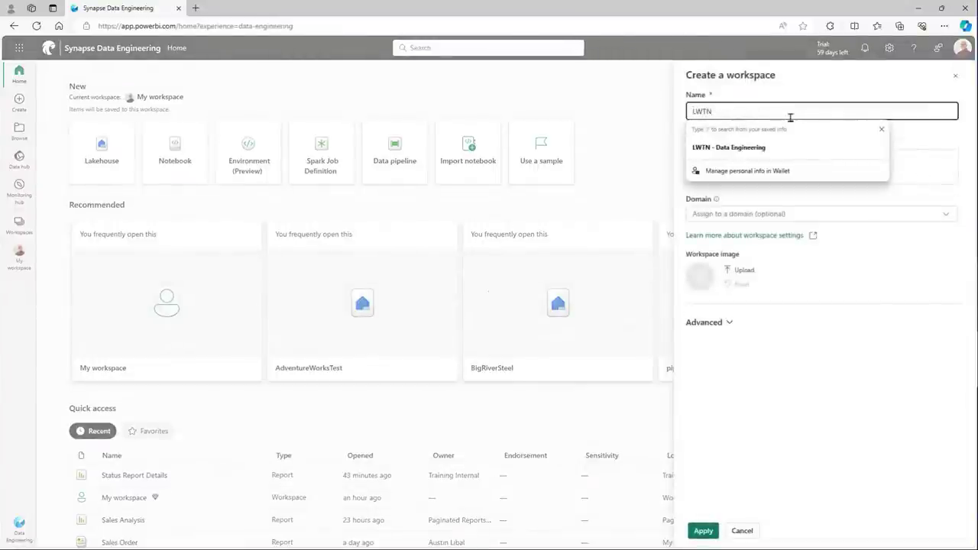
key(Down)
key(Return)
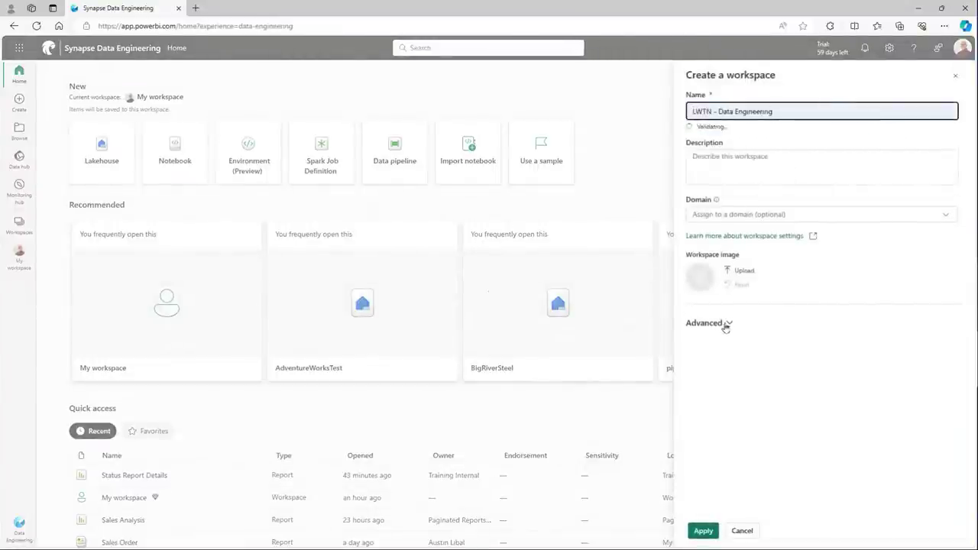
click(726, 323)
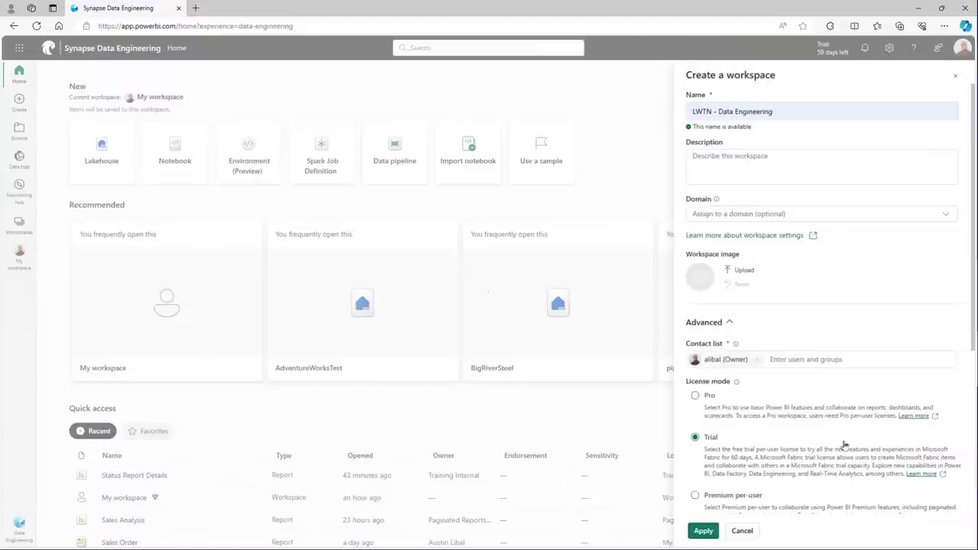
scroll(848, 405, down, 1)
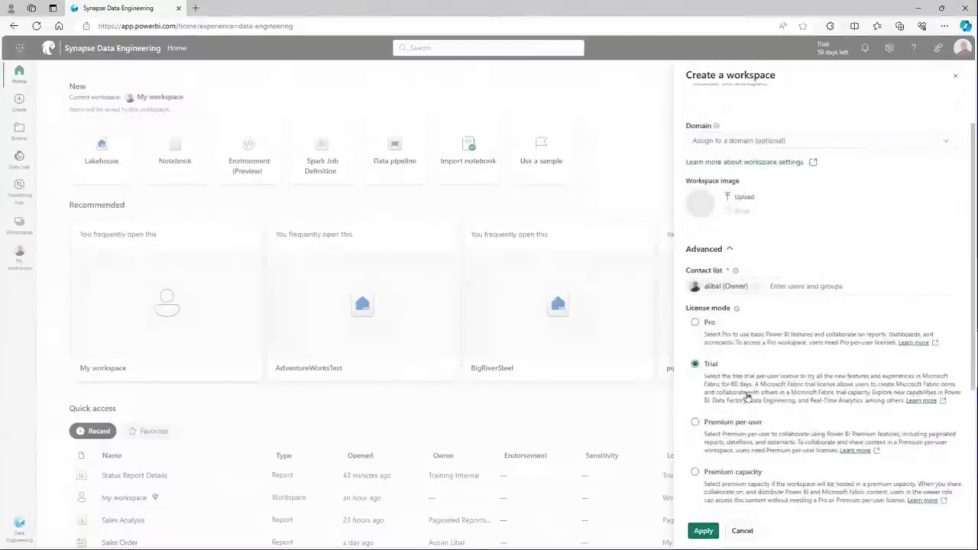
click(704, 530)
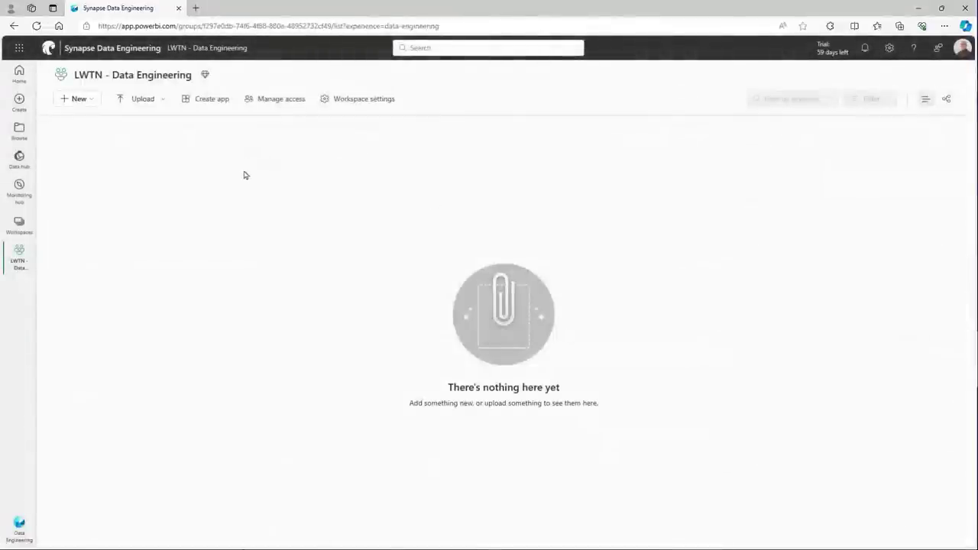
drag(217, 75, 326, 76)
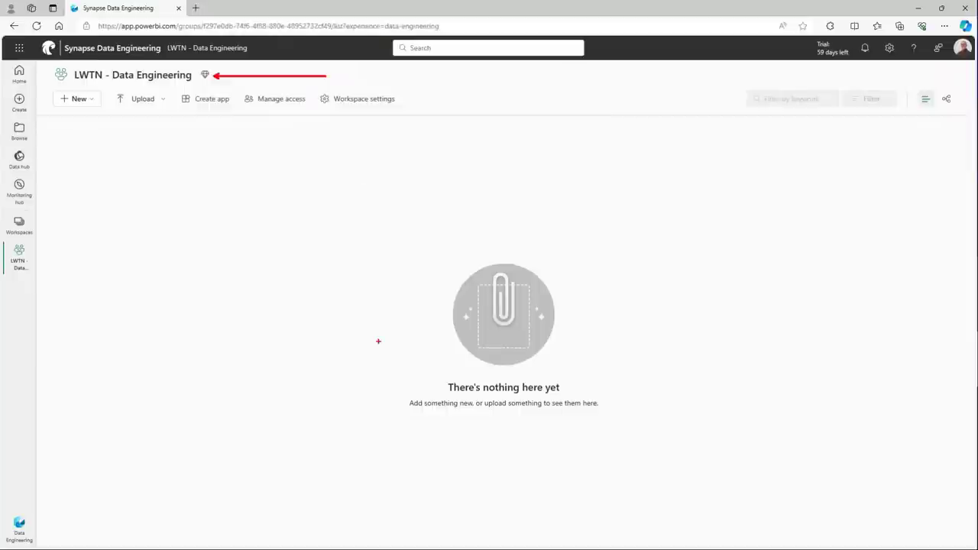
key(Escape)
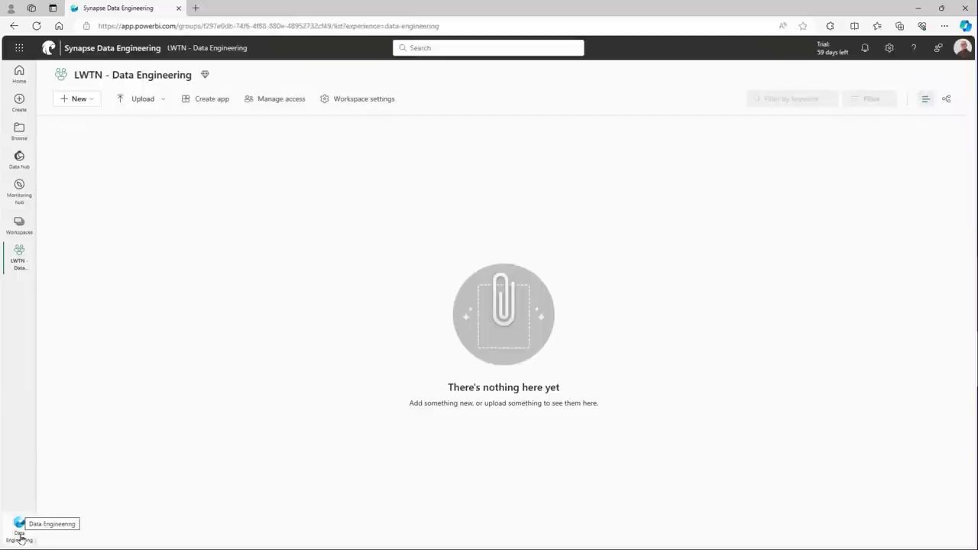
Step: Try to create a lakehouse named WorldWideImporters in the LWTN - Data Engineering workspace
click(81, 100)
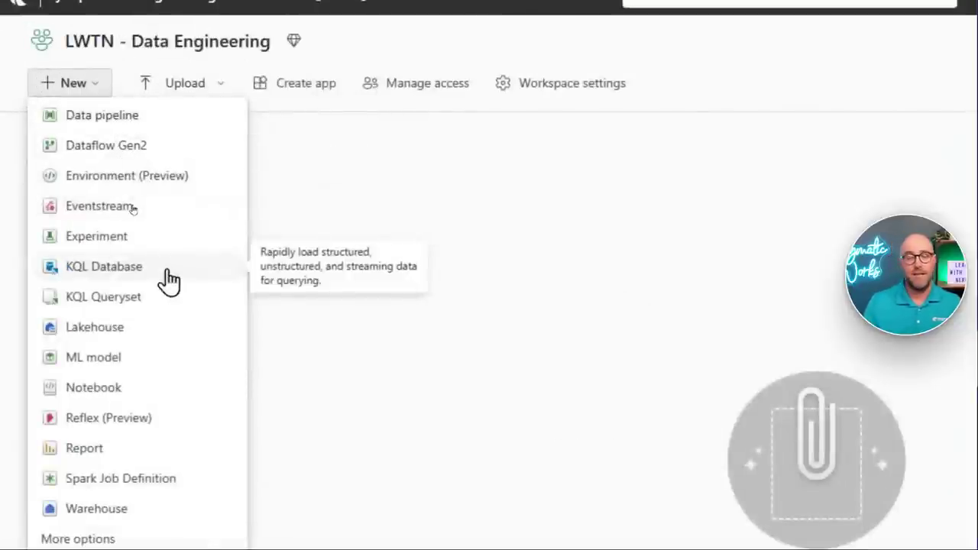
click(123, 334)
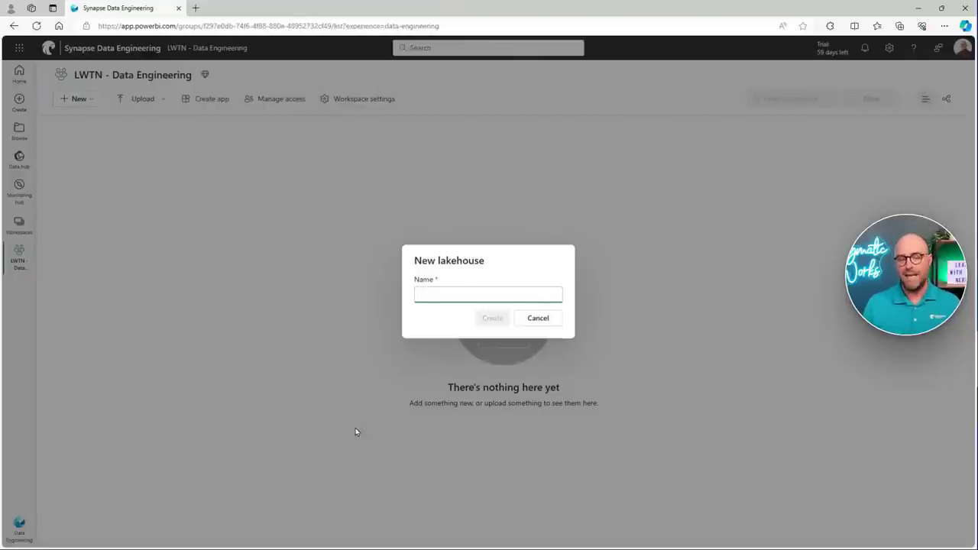
text(WorldWide)
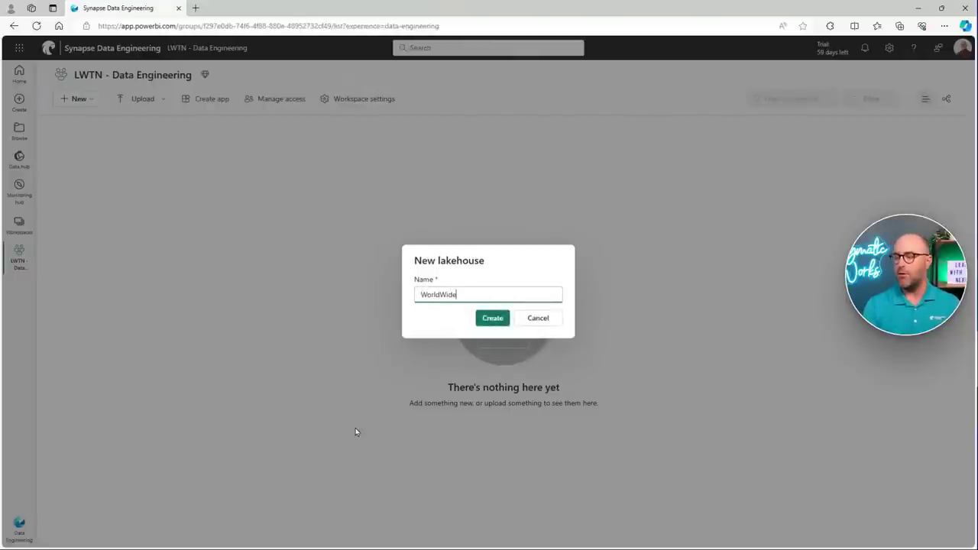
text(Import)
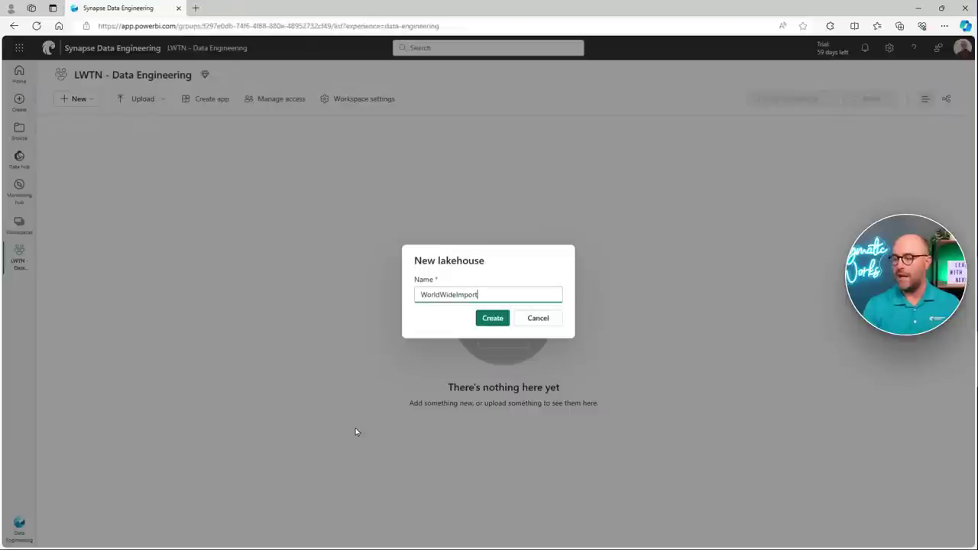
text(ers)
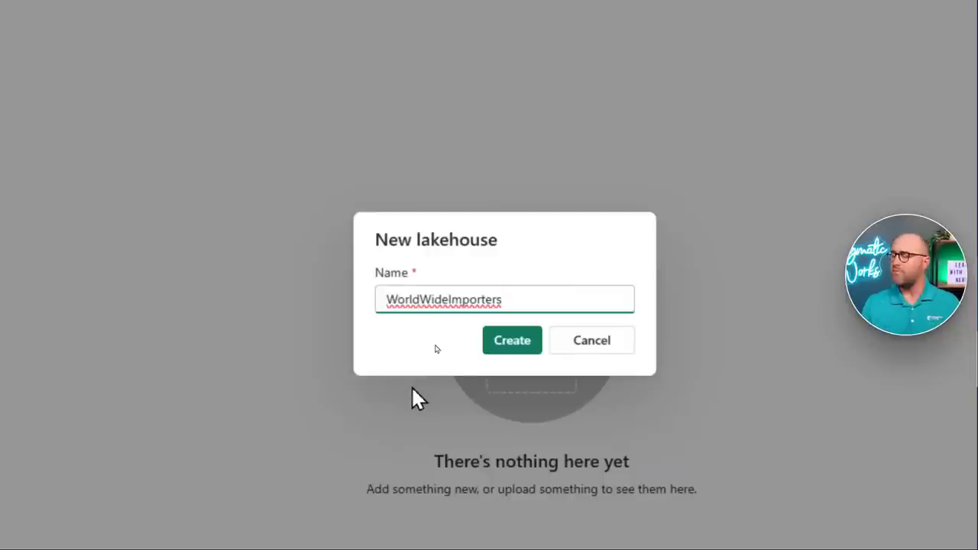
click(513, 345)
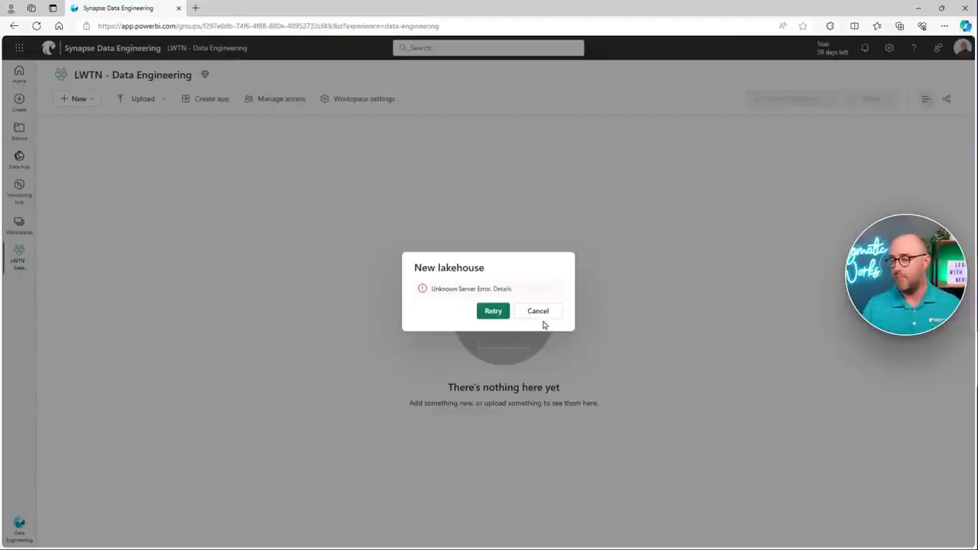
click(493, 311)
click(493, 318)
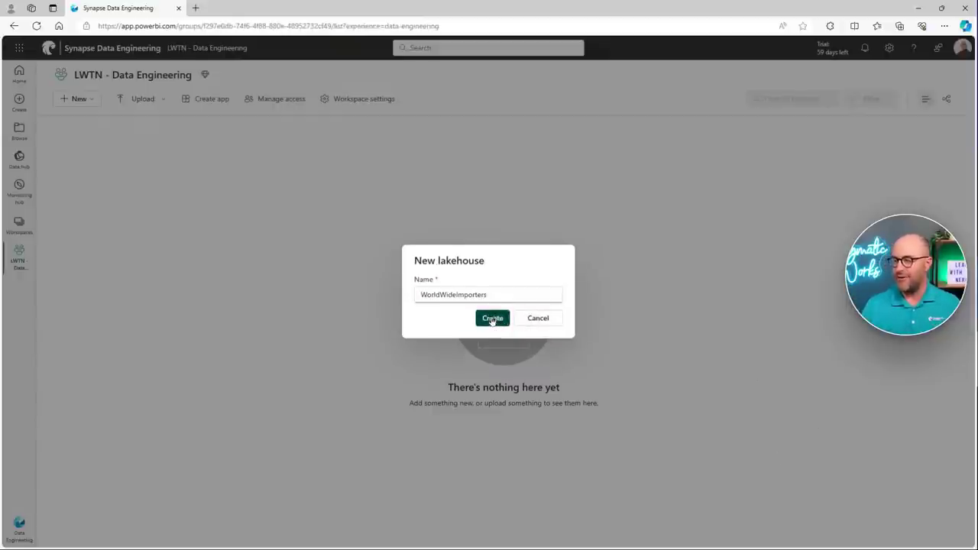
click(538, 311)
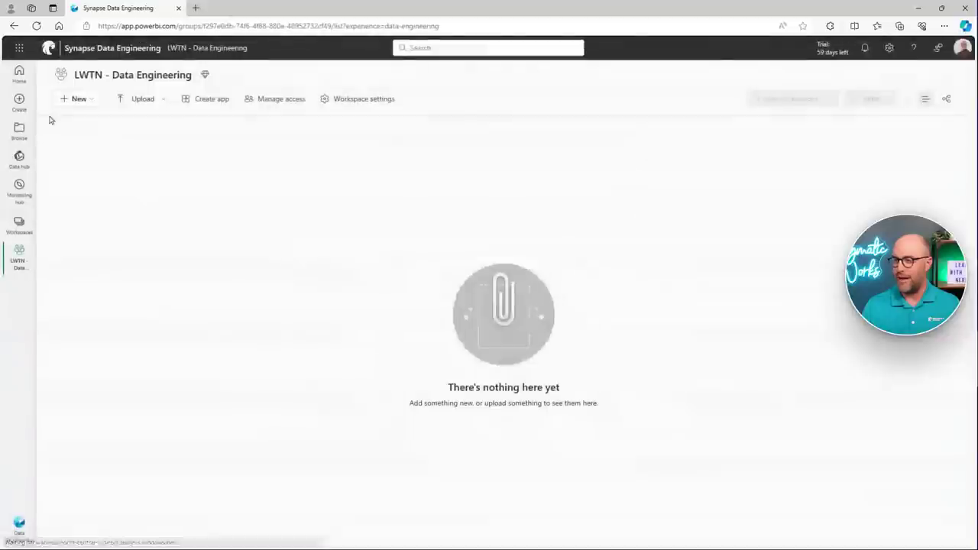
Step: Reload the LWTN - Data Engineering workspace and create a lakehouse named WorldWideImportersALL in it
click(36, 26)
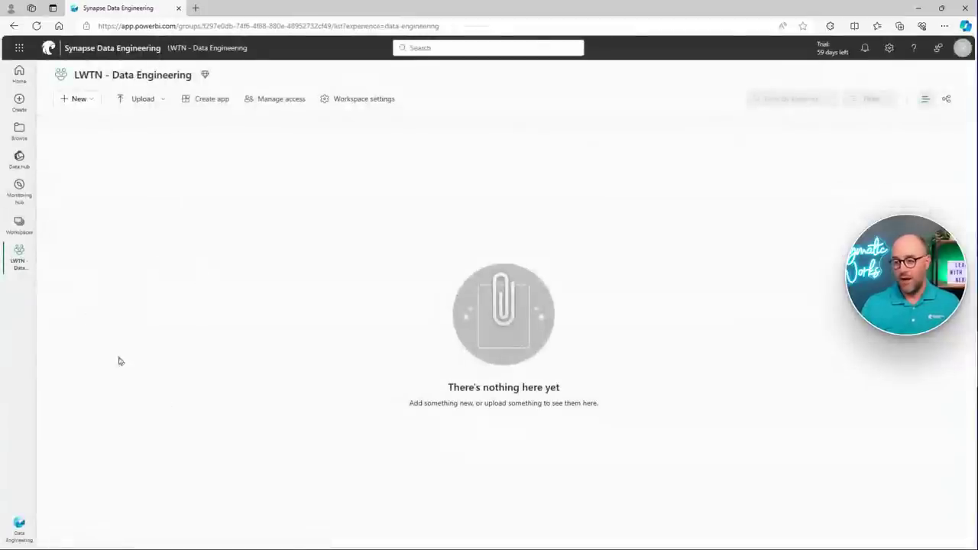
click(76, 99)
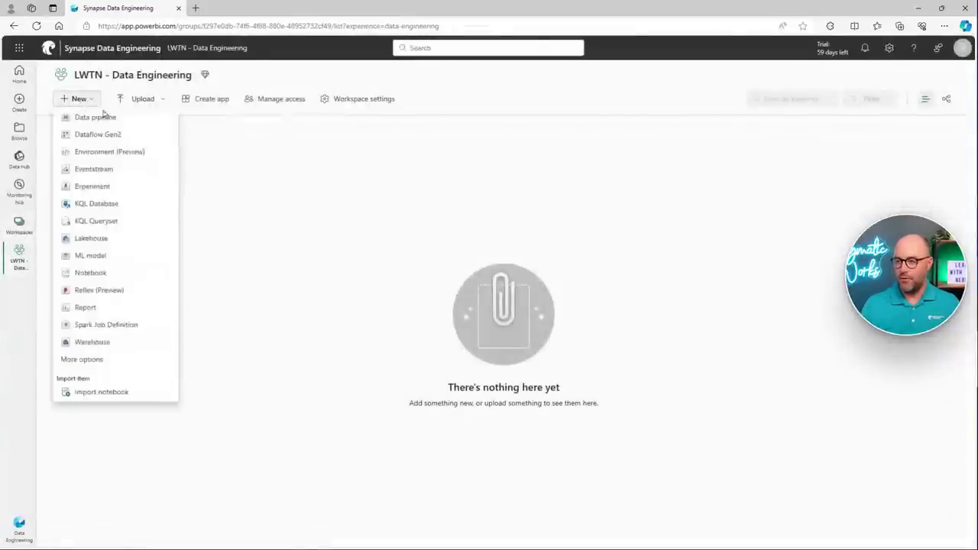
click(106, 239)
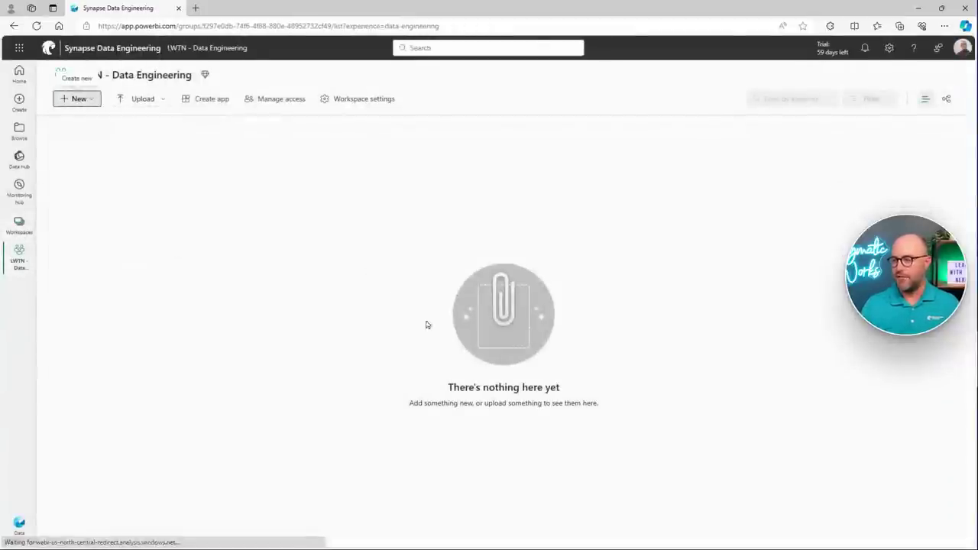
text(WorldW)
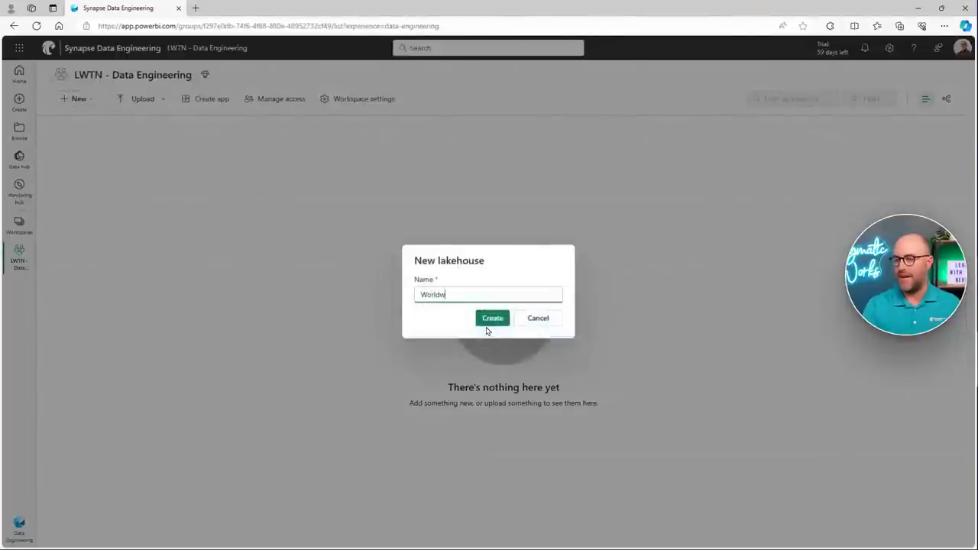
text(ideImportersALL)
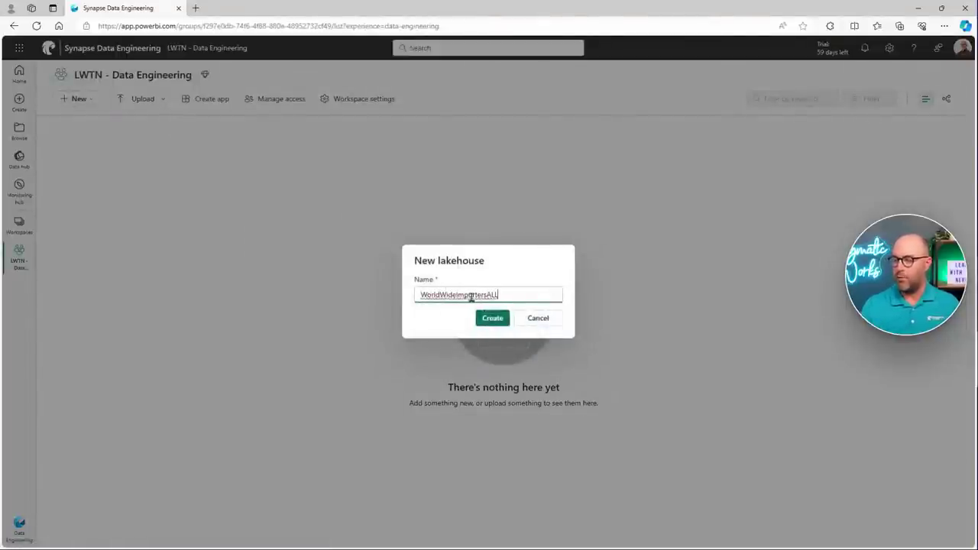
click(486, 318)
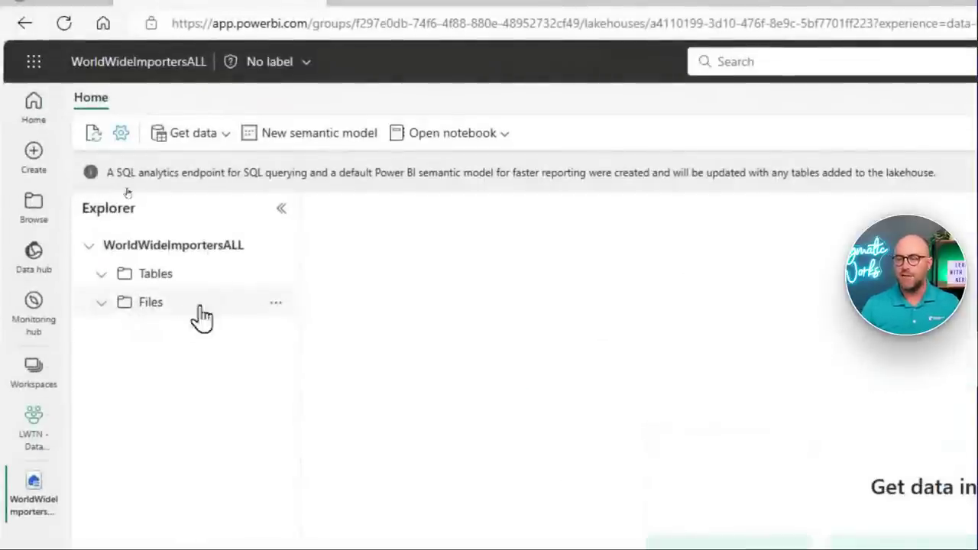
click(275, 304)
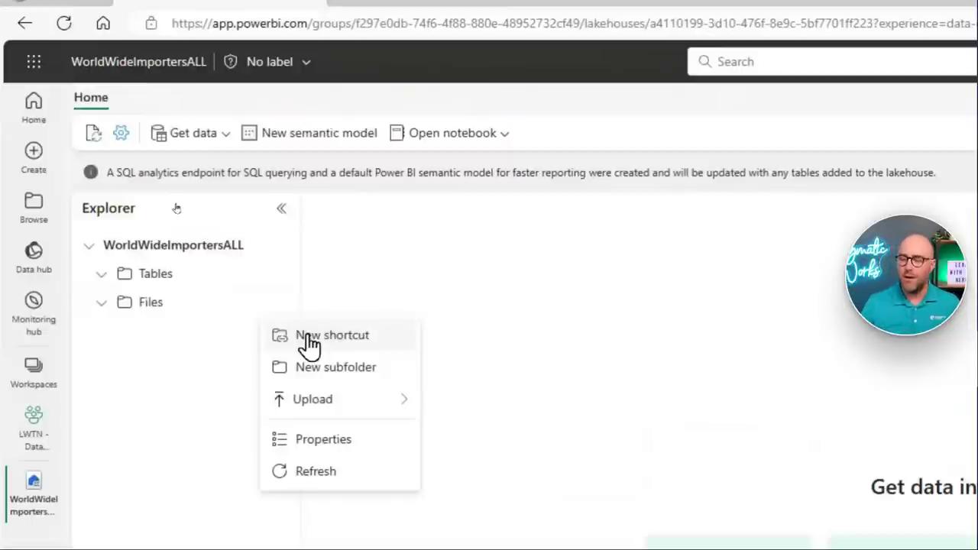
click(310, 341)
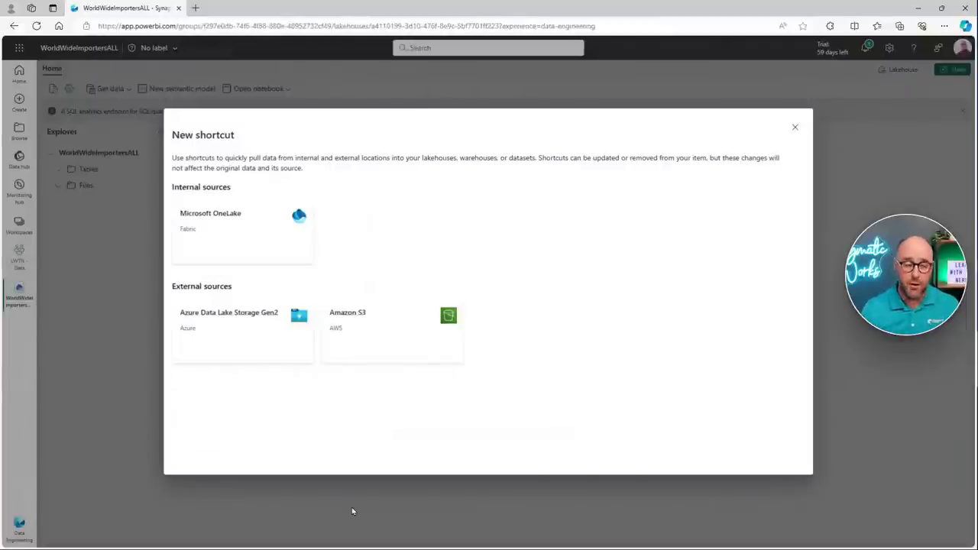
click(222, 330)
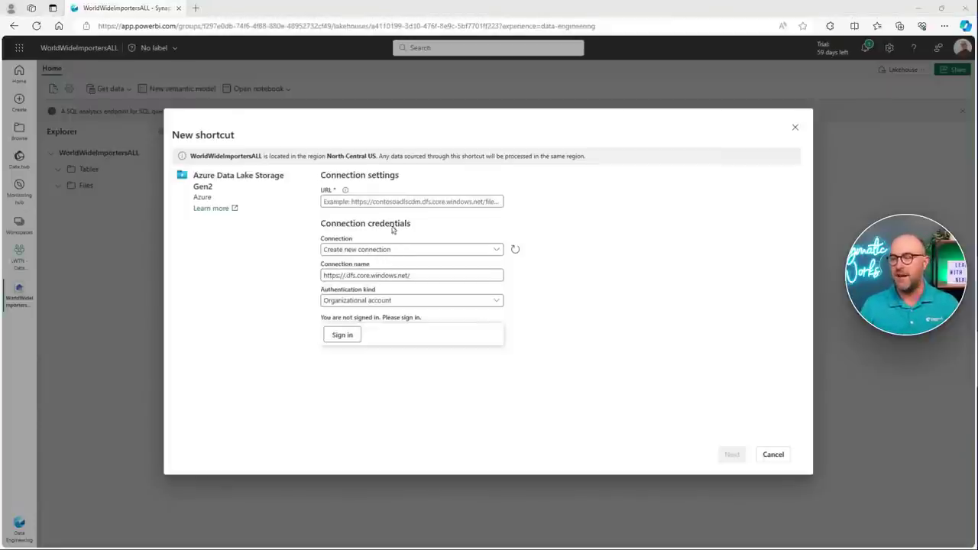
click(376, 201)
text(https://pwadlsfabric.dfs.core.windows.net/)
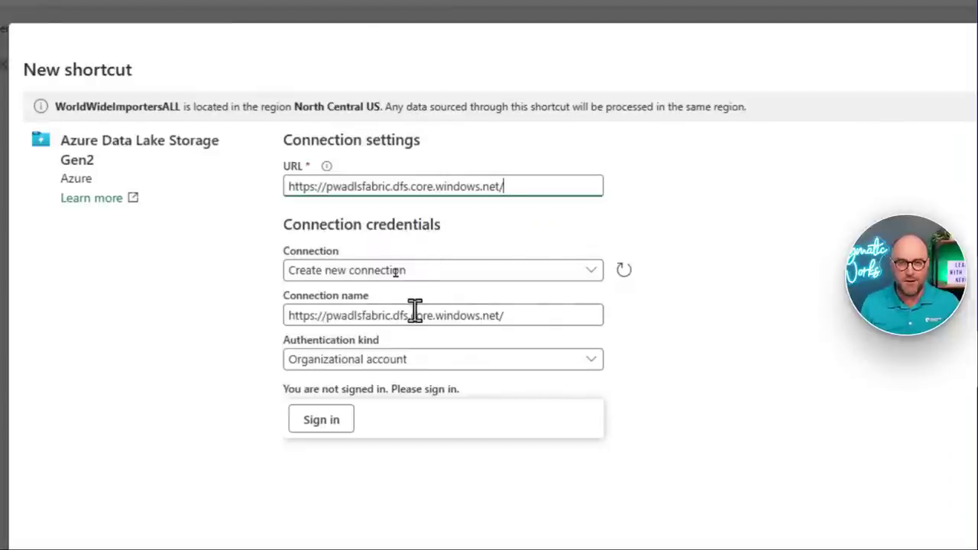
Step: Authenticate the shortcut's new connection with Shared Access Signature (SAS), paste the SAS token, and continue to the shortcut settings
click(430, 370)
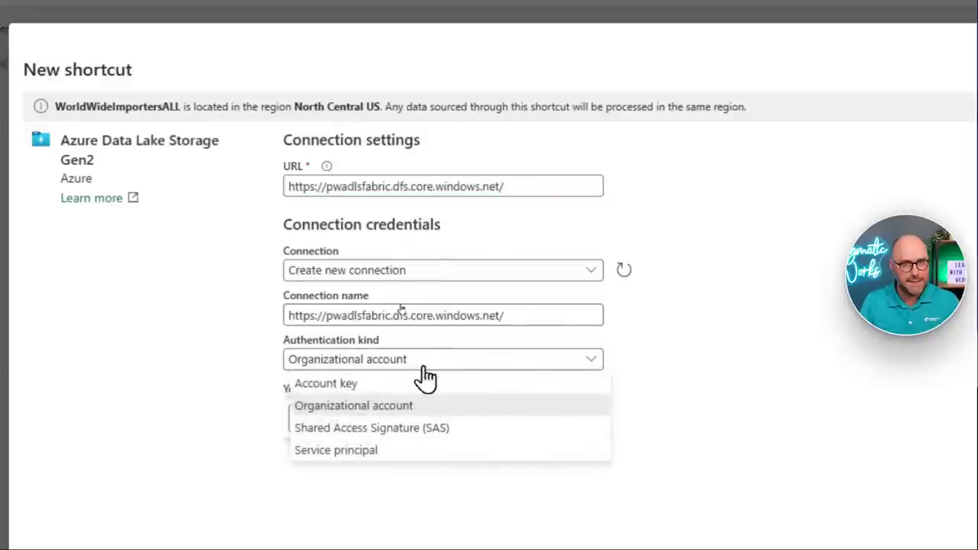
click(390, 431)
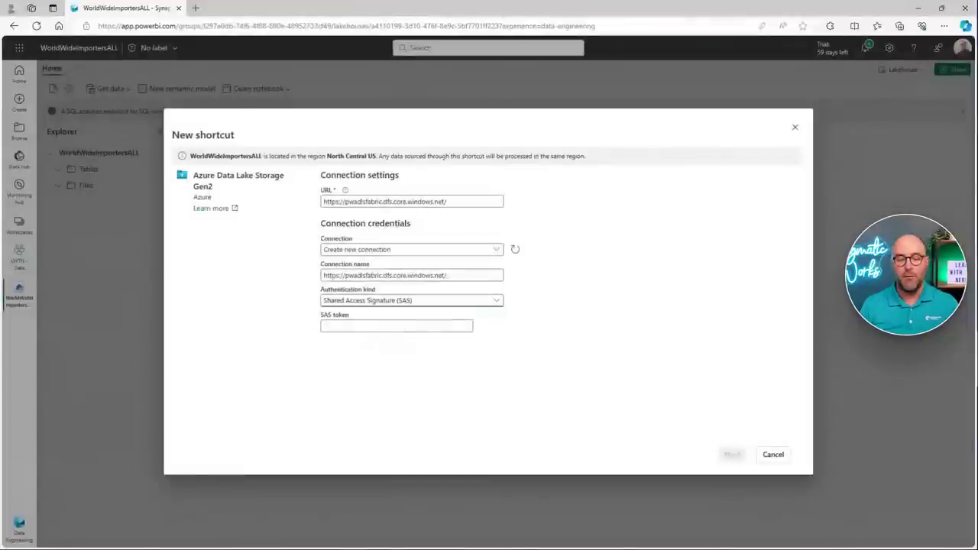
click(371, 324)
key(ctrl+v)
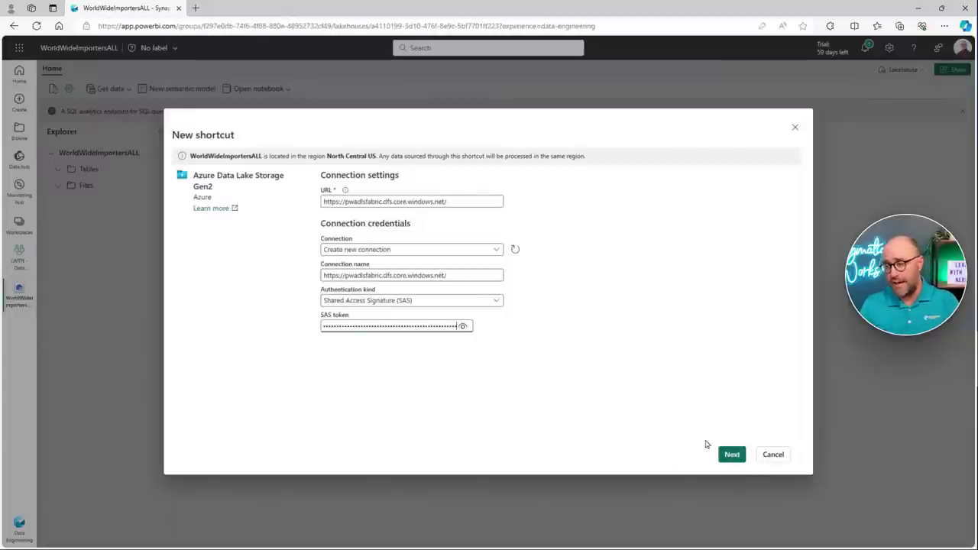
click(730, 454)
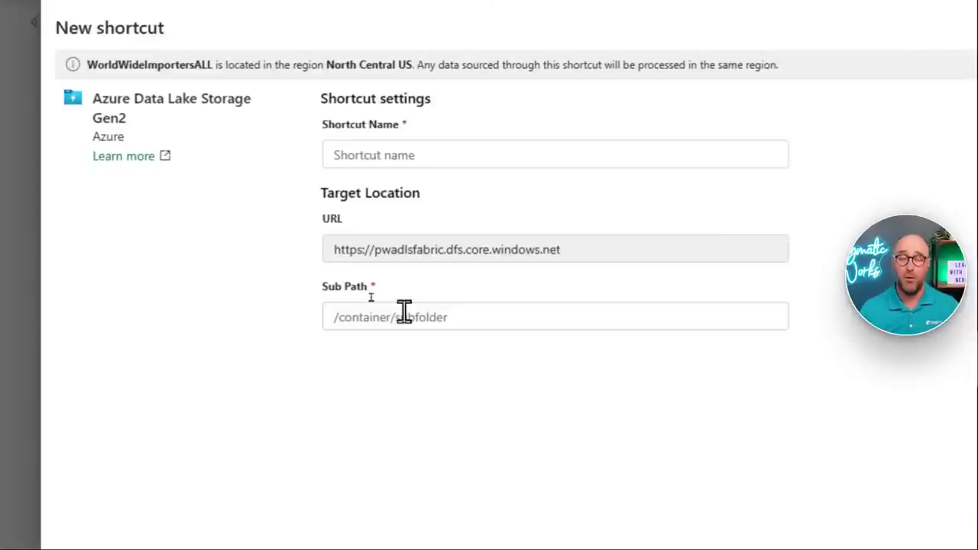
Step: Name the shortcut ExternalDataLake, set its sub path to /worldwide, and create it
click(477, 154)
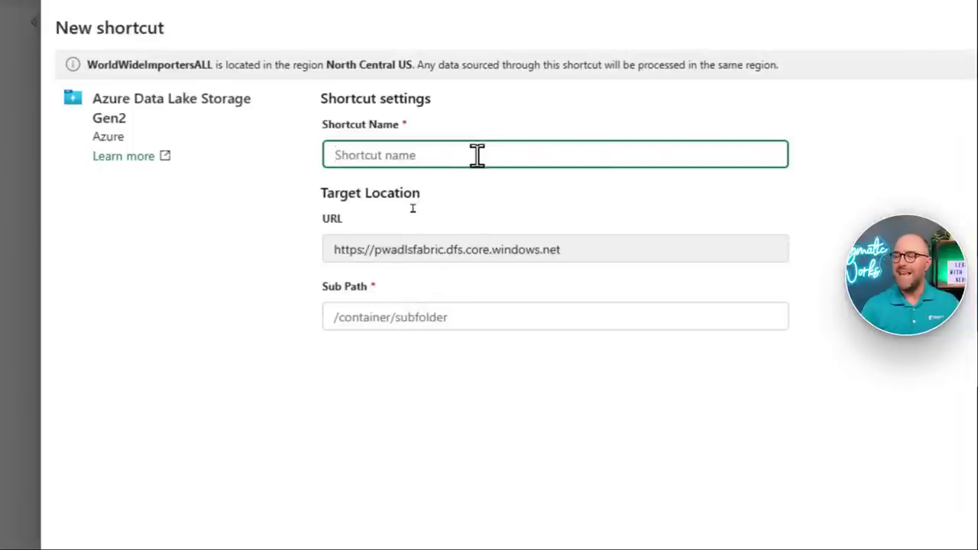
text(Exter)
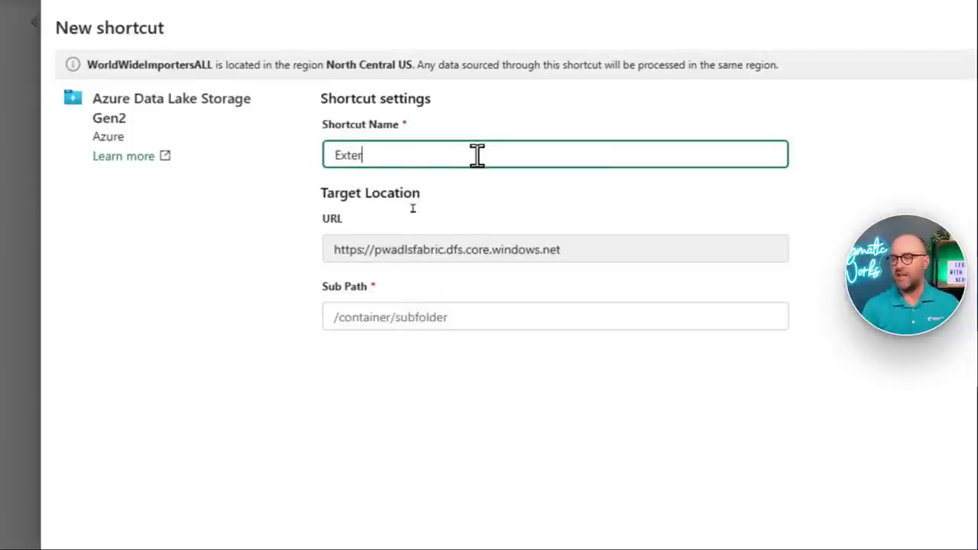
text(nalDataLk)
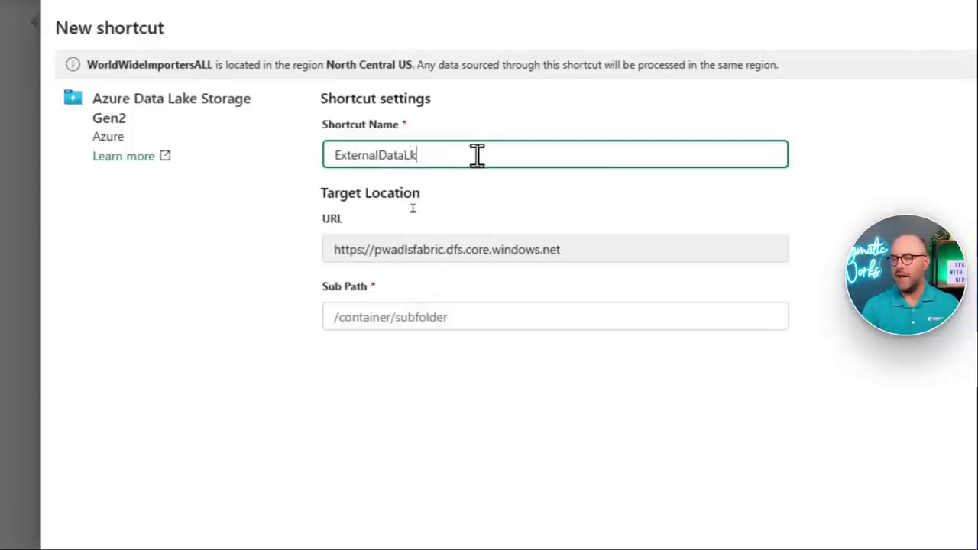
key(BackSpace)
text(ake)
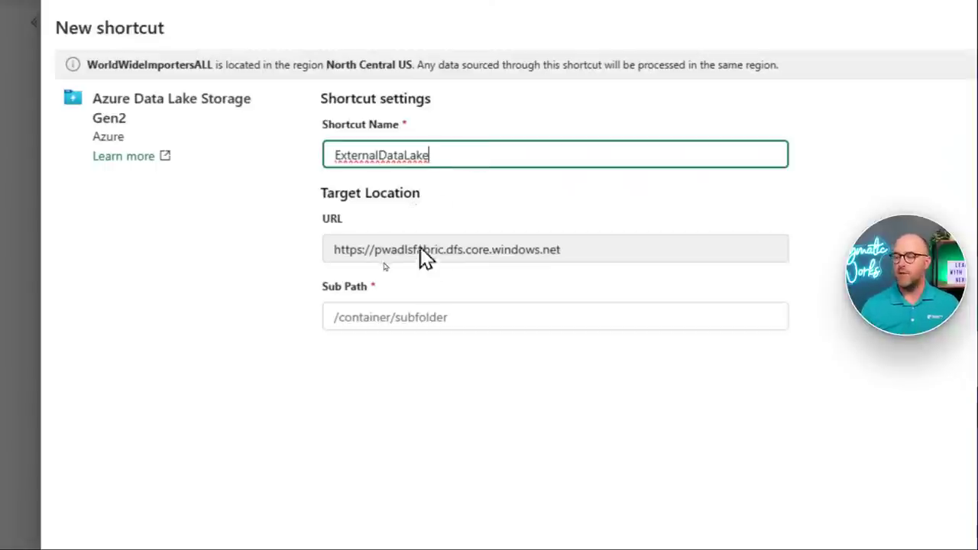
click(430, 310)
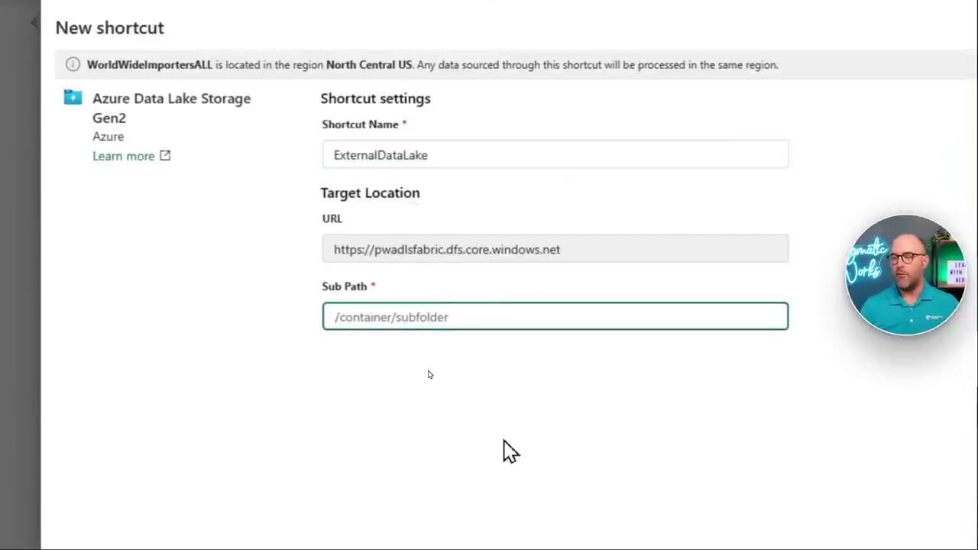
text(/)
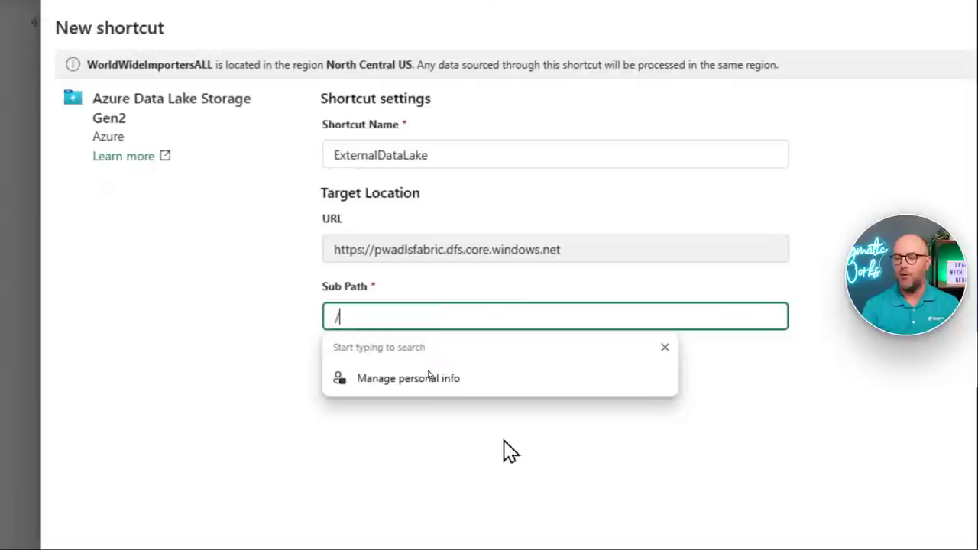
text(worldwid)
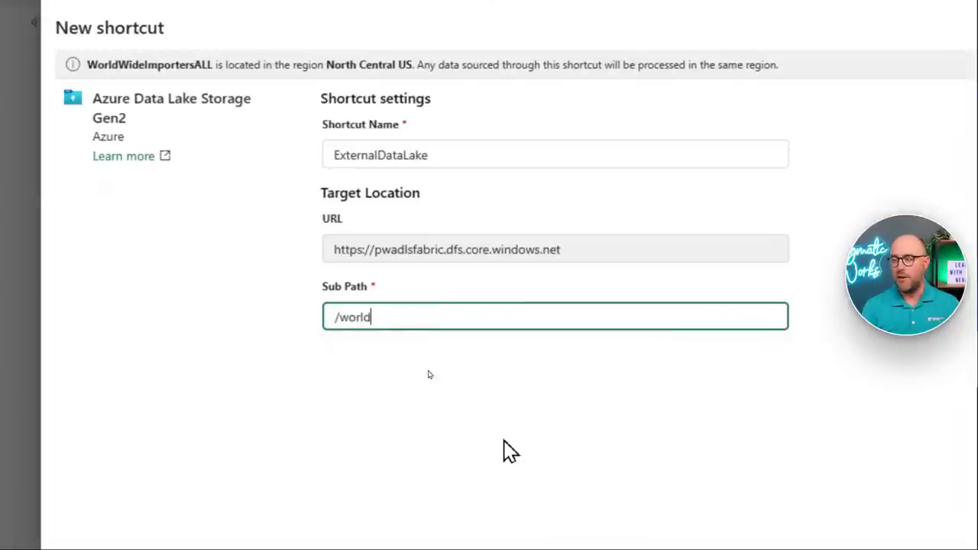
text(e)
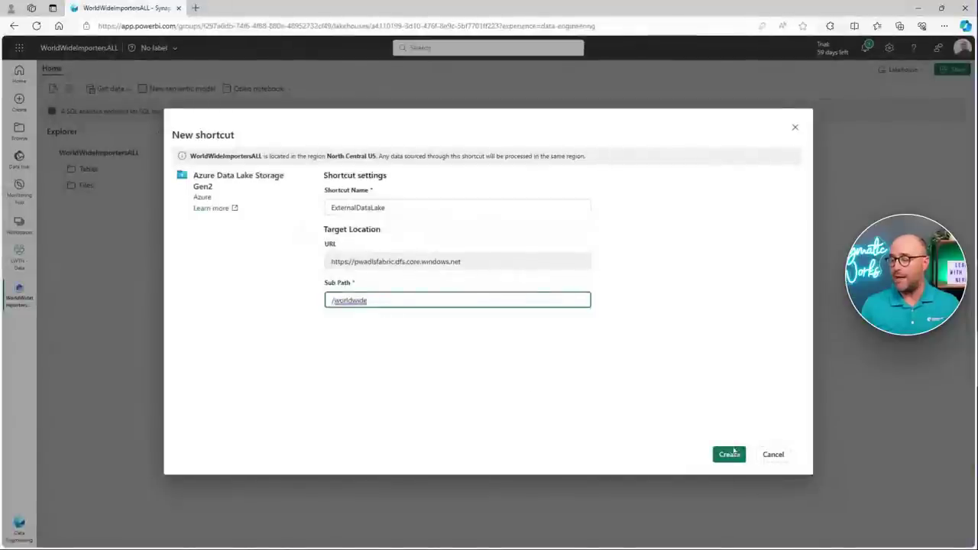
click(729, 454)
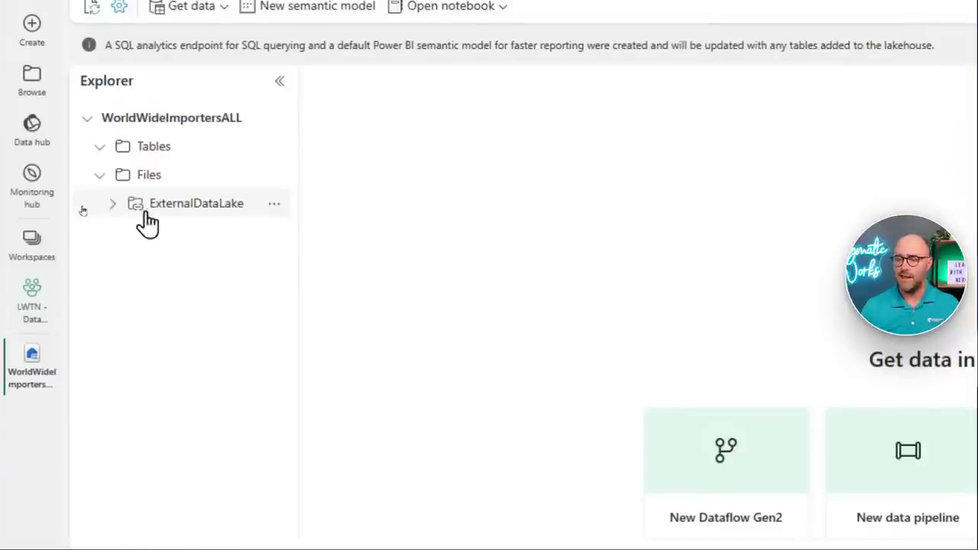
Step: View the files in the ExternalDataLake shortcut and return to the LWTN - Data Engineering workspace's item list
click(175, 207)
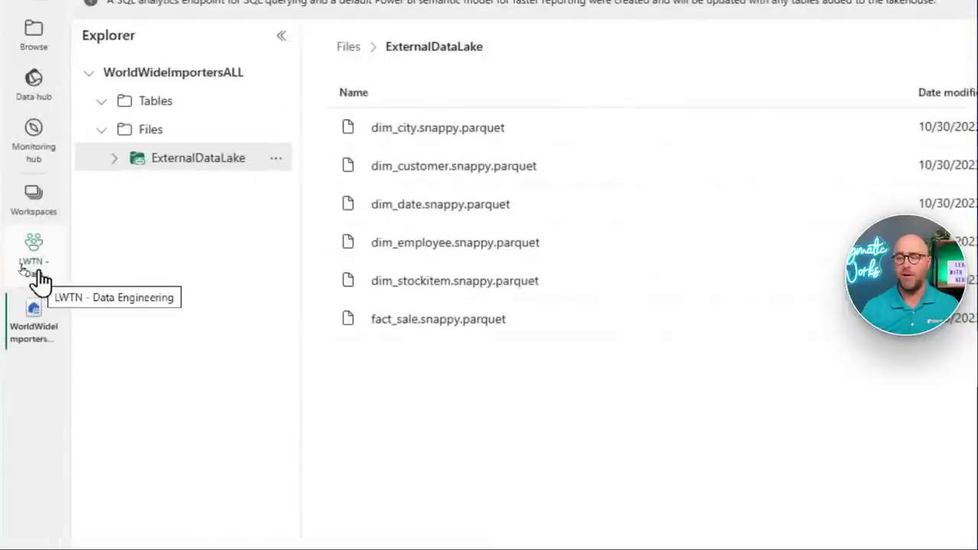
click(38, 275)
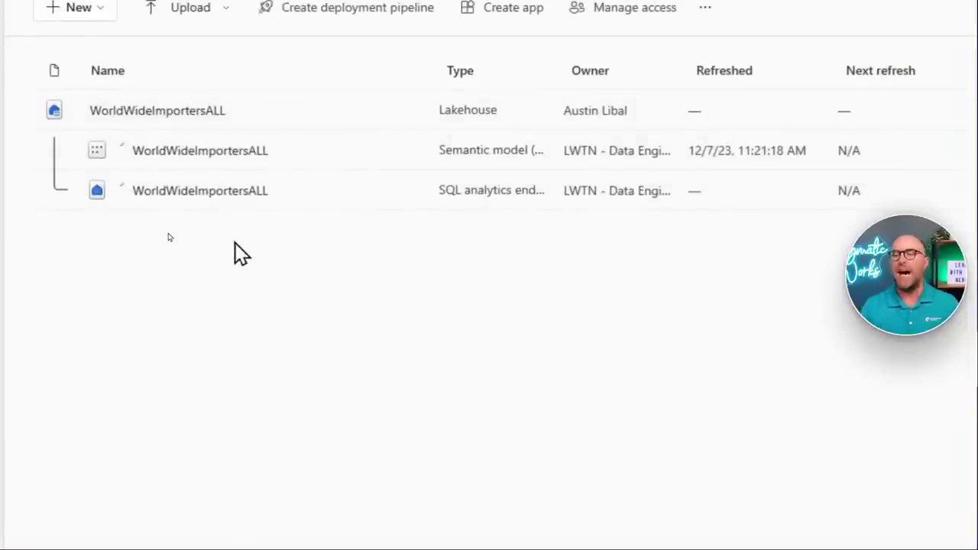
drag(563, 70, 610, 89)
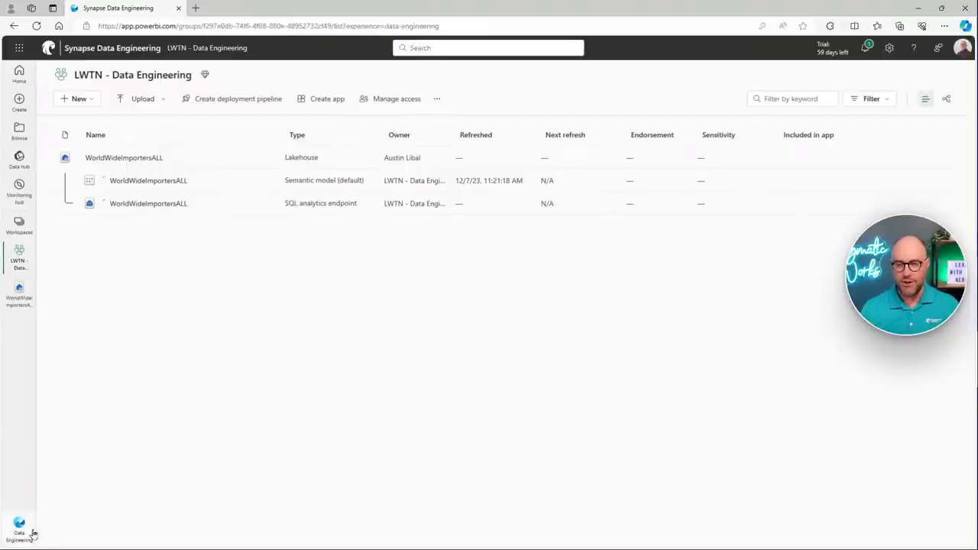
Step: Create a data pipeline named fact_sales in the LWTN - Data Engineering workspace
click(84, 99)
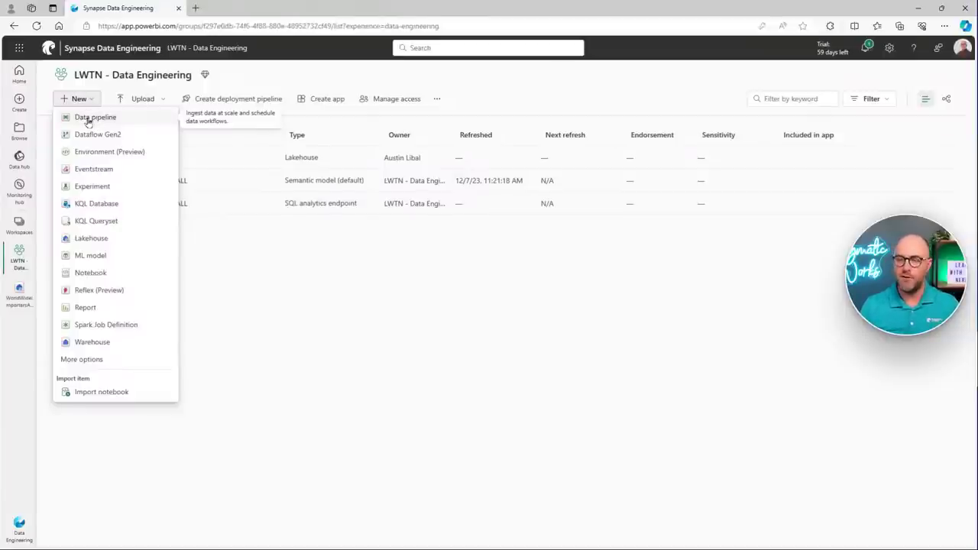
click(95, 118)
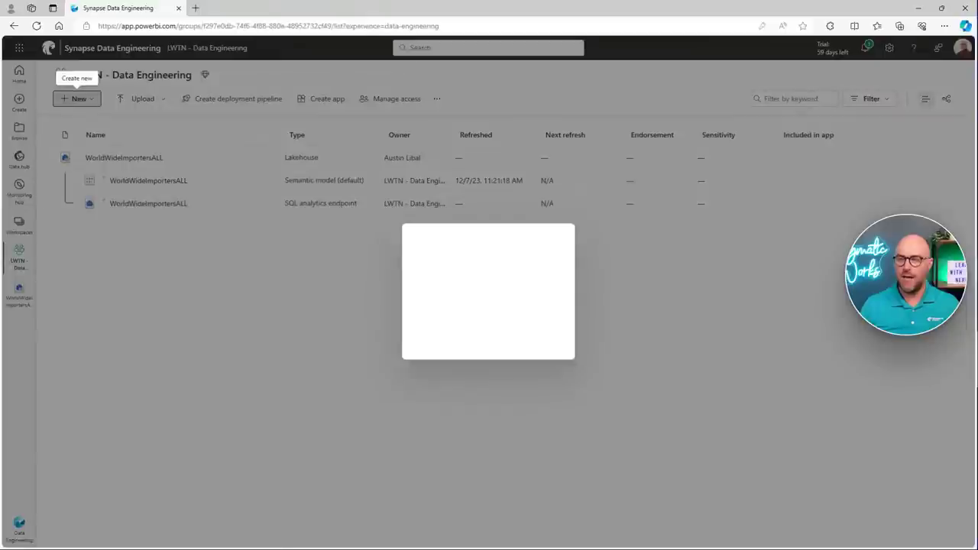
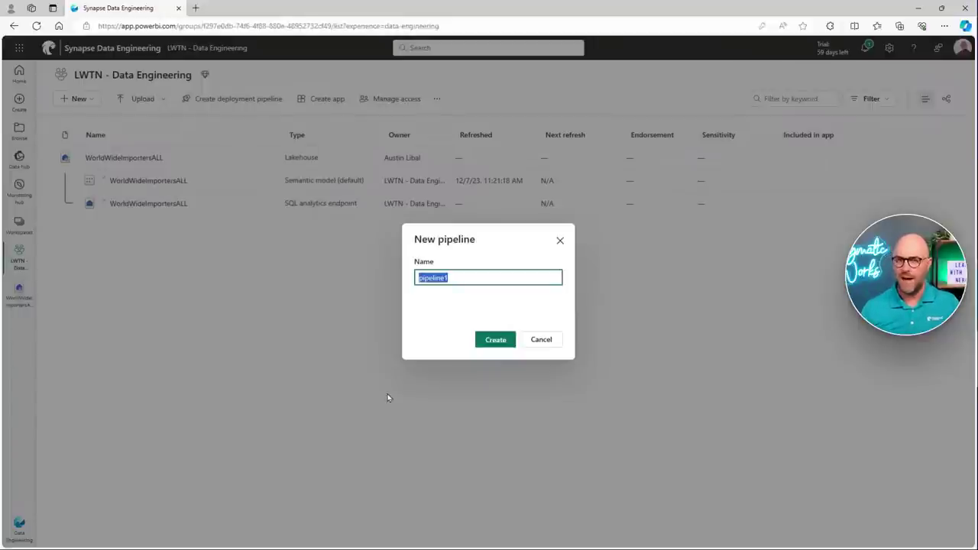
text(fac_)
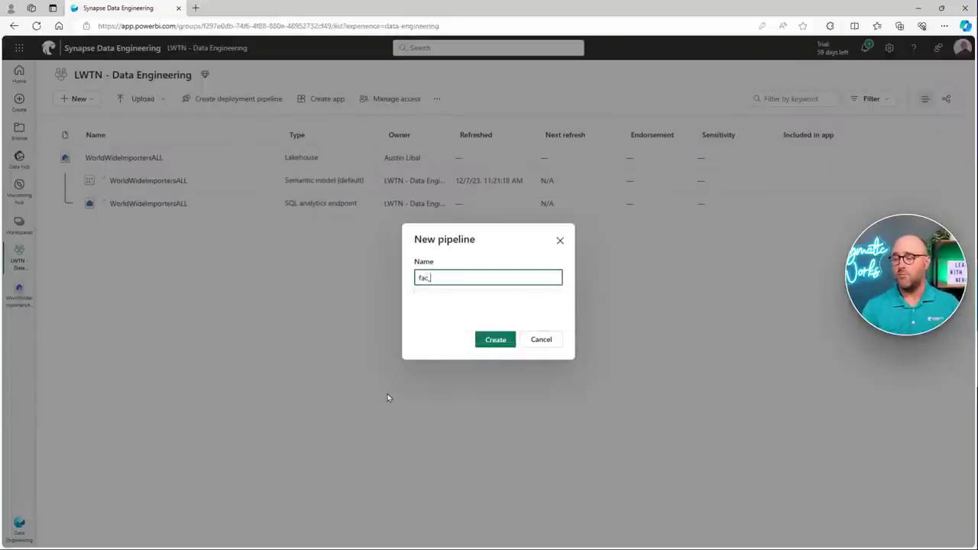
key(BackSpace)
text(t_sales)
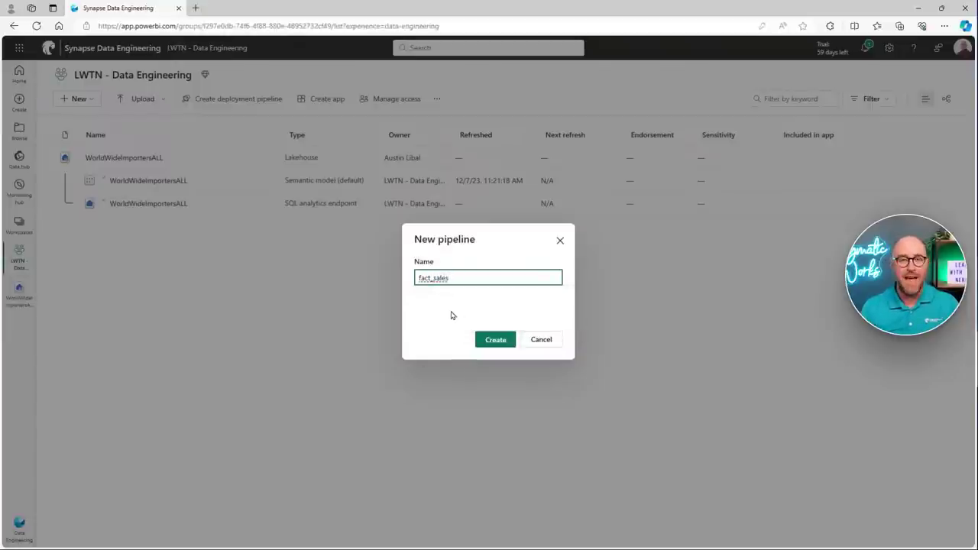
click(498, 342)
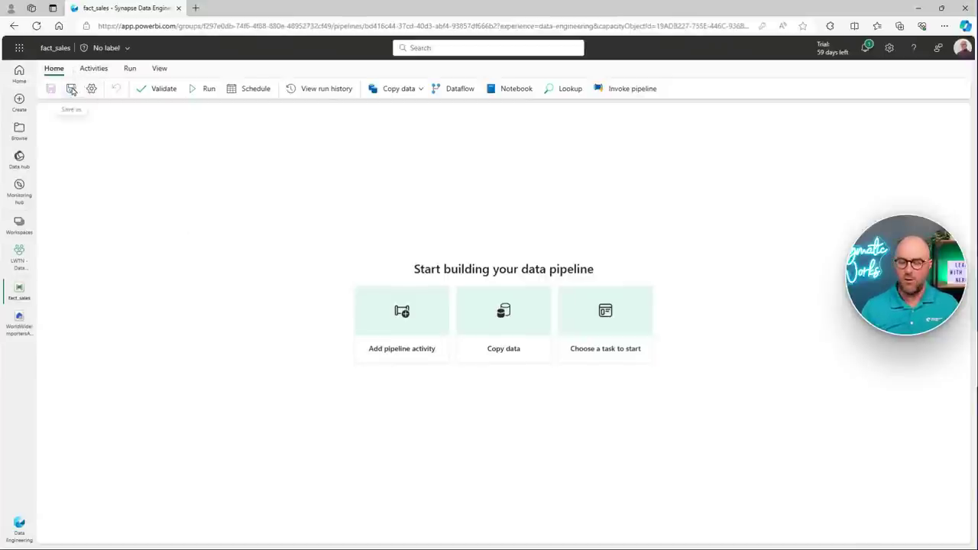
mouse_move(38, 62)
mouse_down()
mouse_move(481, 140)
mouse_move(781, 105)
mouse_up()
mouse_move(42, 113)
mouse_down()
mouse_move(218, 236)
mouse_move(821, 474)
mouse_move(893, 485)
mouse_up()
text(t)
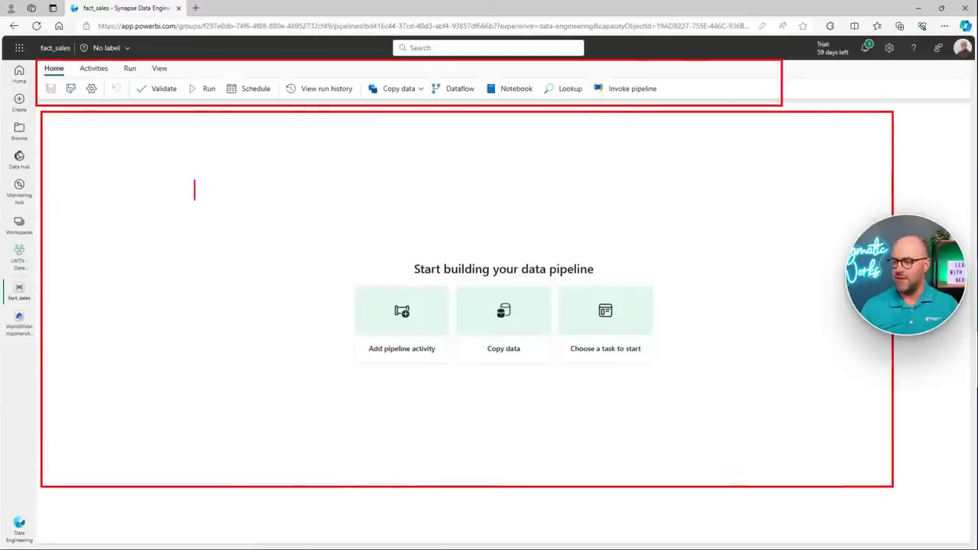
text(canvas)
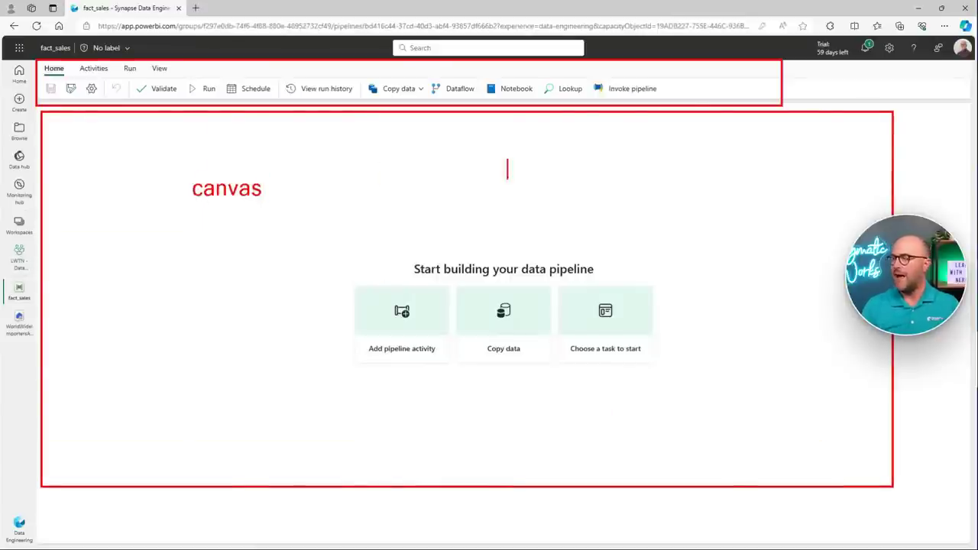
text(toolbar)
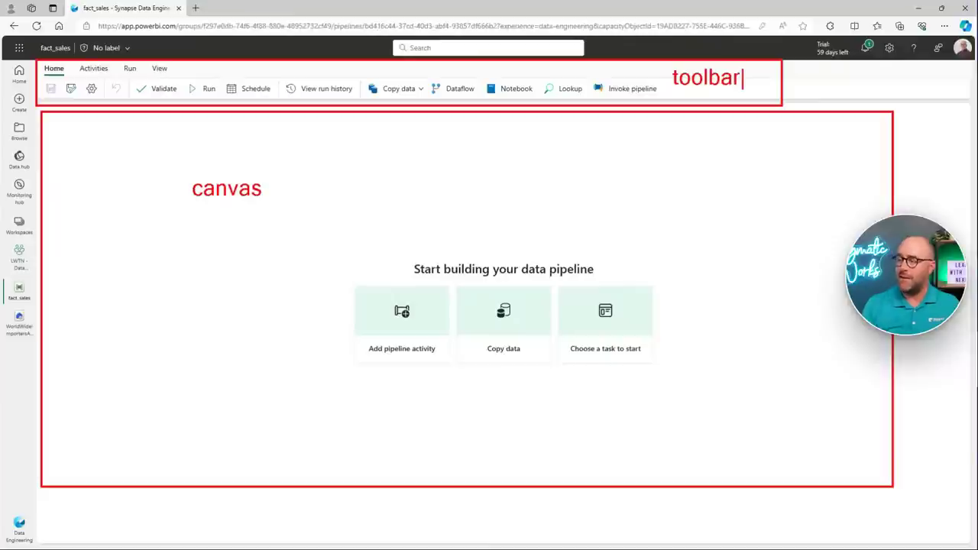
Step: Start the copy assistant for a new data copy in the fact_sales pipeline
key(Escape)
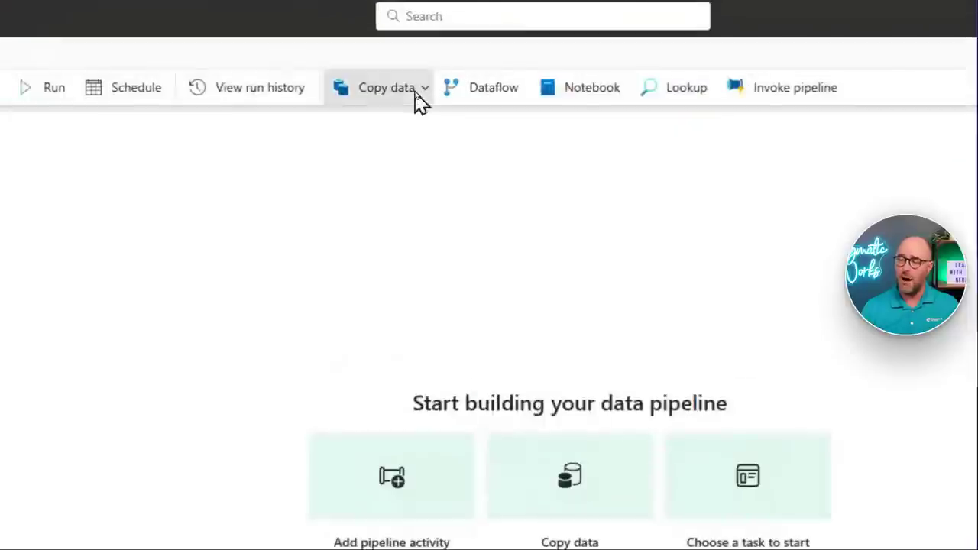
click(420, 97)
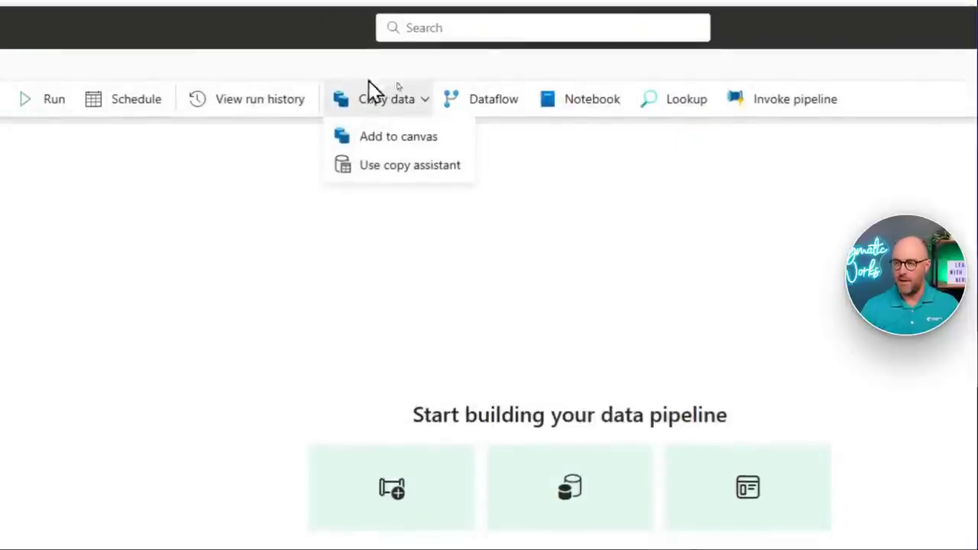
click(399, 172)
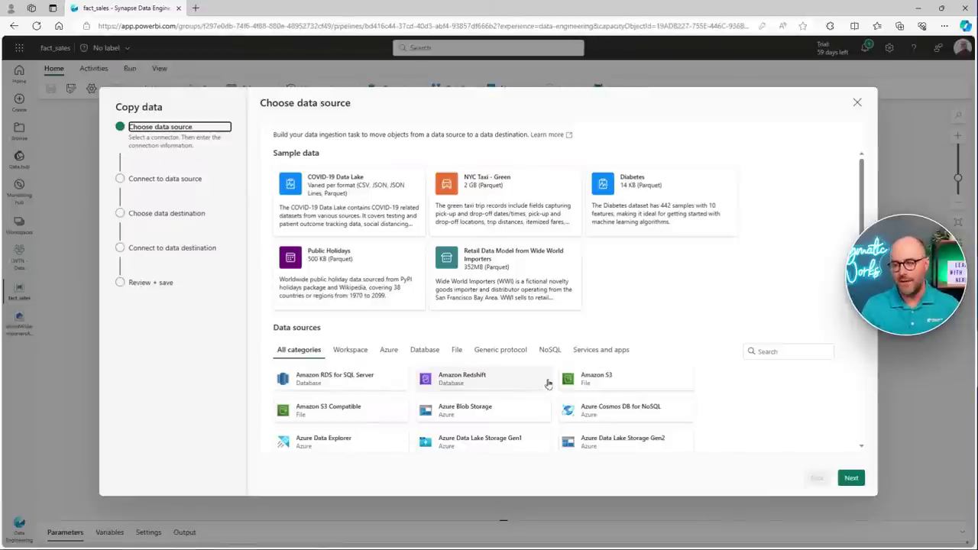
Step: Examine the available data source connectors across the Workspace, Azure, Database, NoSQL and all-categories listings
scroll(527, 229, down, 3)
scroll(510, 260, down, 3)
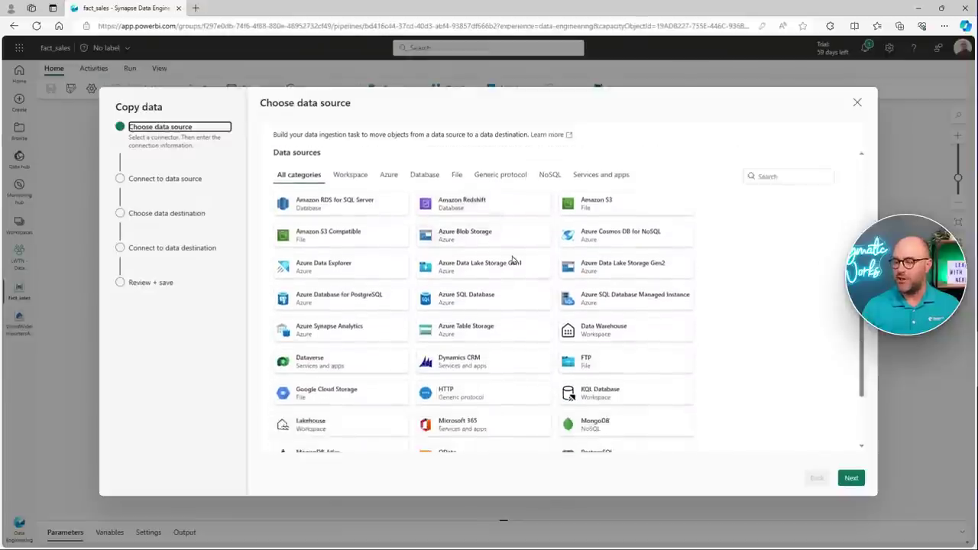
scroll(511, 275, up, 4)
click(359, 272)
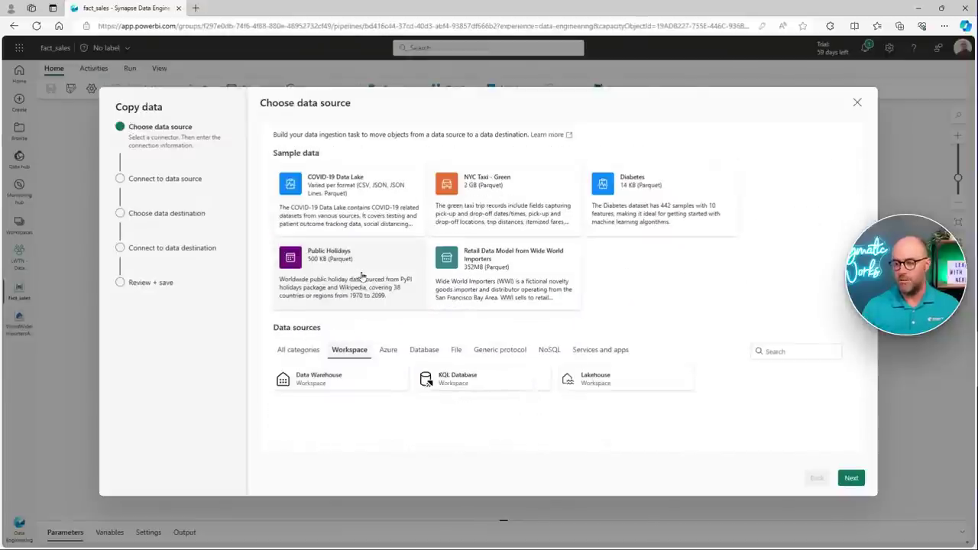
click(388, 352)
scroll(404, 344, down, 1)
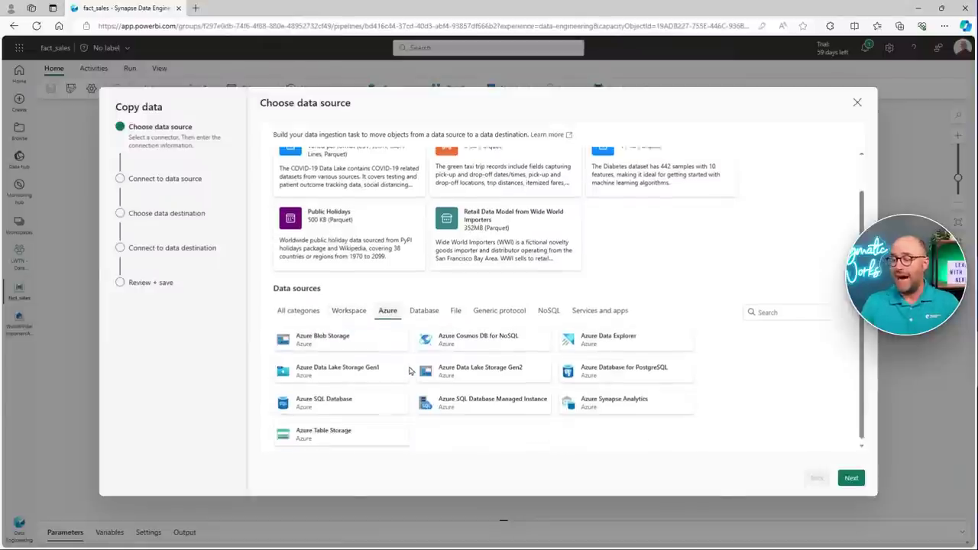
click(424, 309)
click(550, 351)
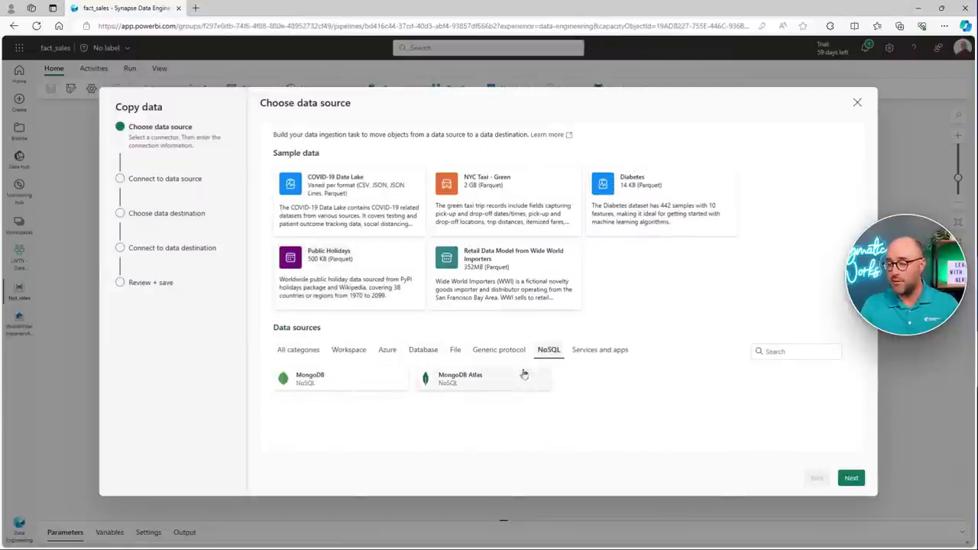
click(300, 351)
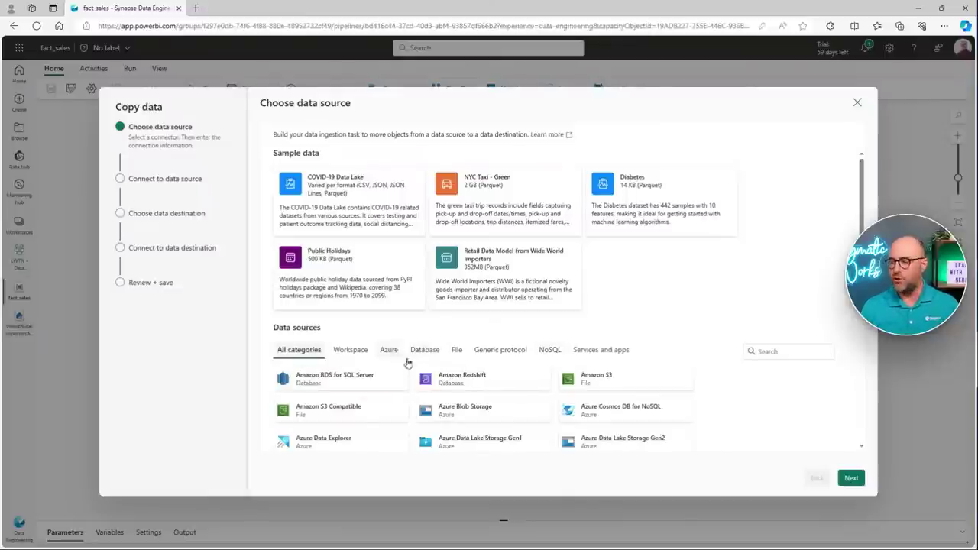
scroll(459, 367, down, 3)
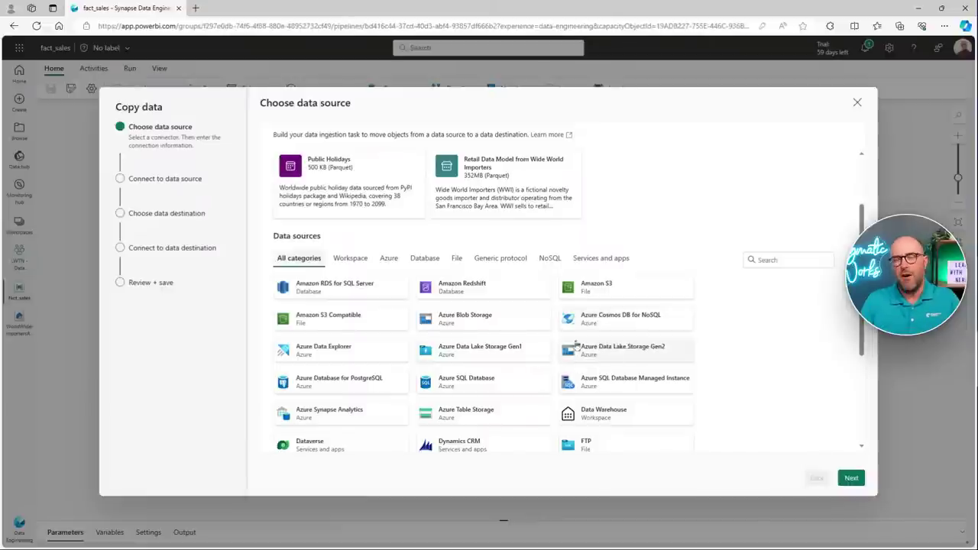
Step: Search the data sources for gen2 and choose Azure Data Lake Storage Gen2 as the copy source
click(766, 260)
text(gen2)
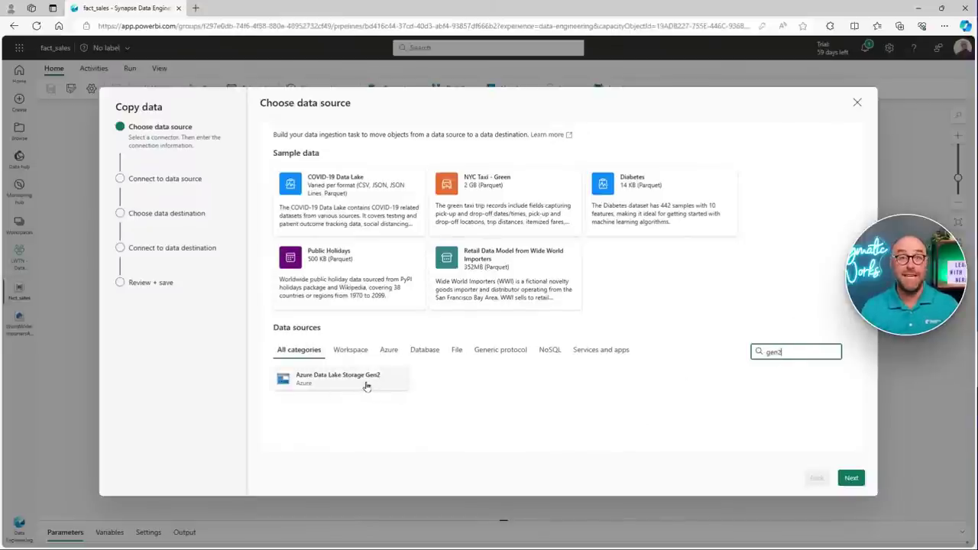
click(330, 386)
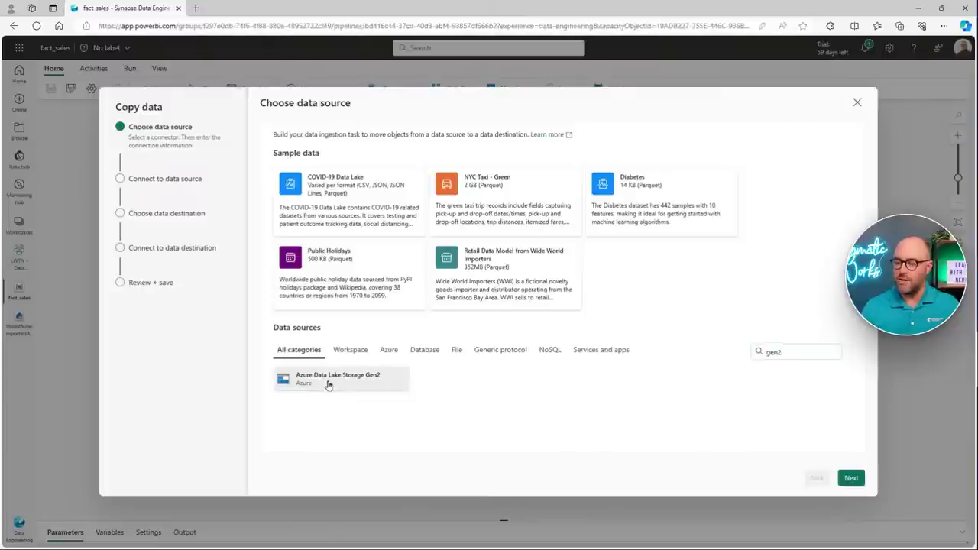
click(854, 479)
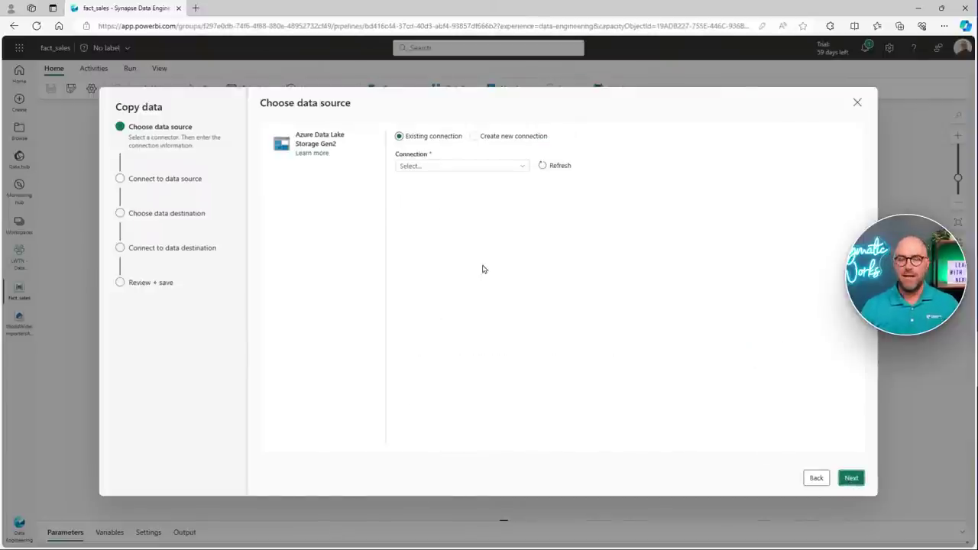
Step: Select the existing pwadlsfabric data lake connection, test it, and continue to the source data selection
click(519, 167)
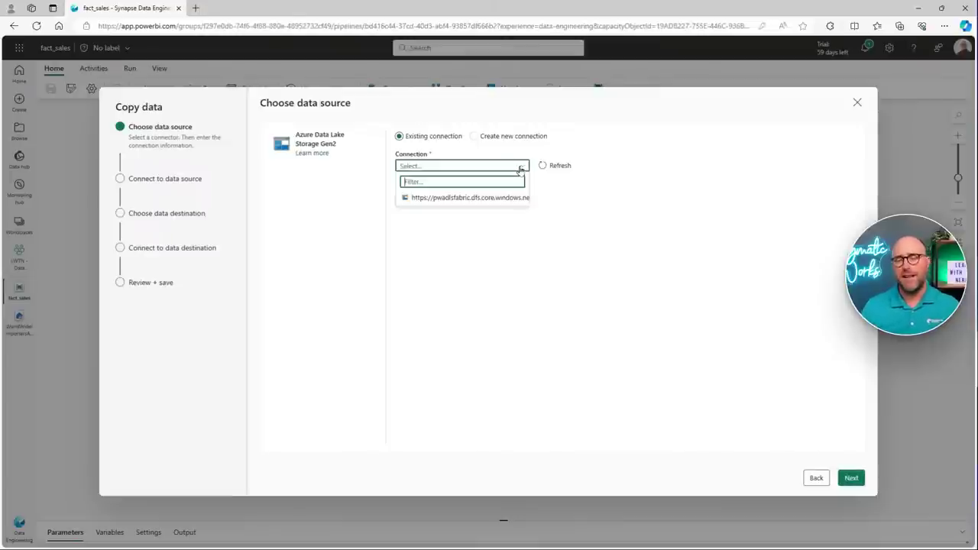
click(491, 202)
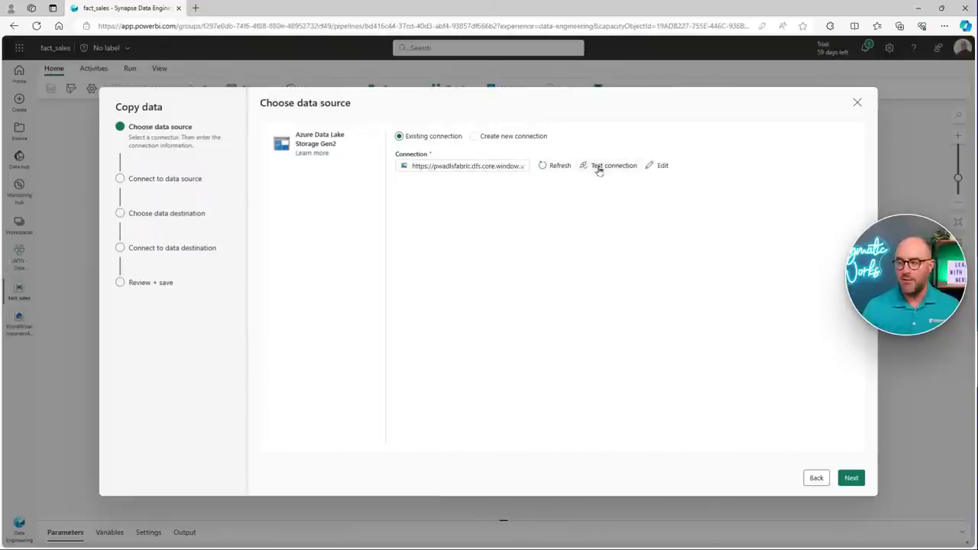
click(599, 167)
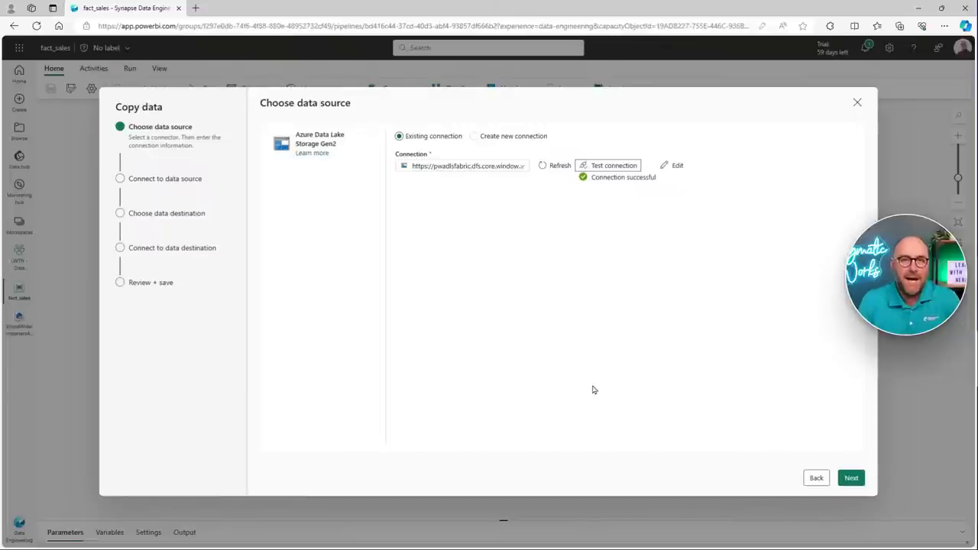
click(851, 478)
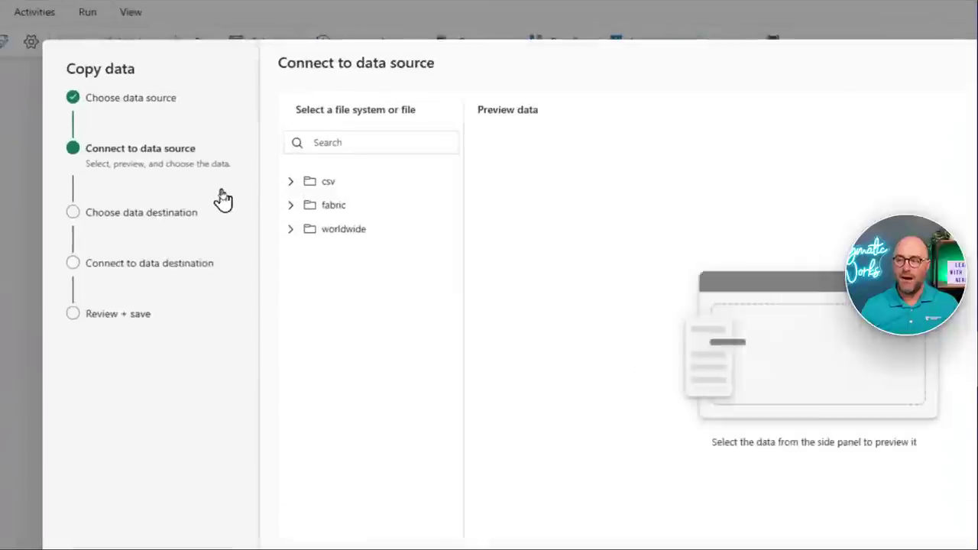
Step: Select fact_sale.snappy.parquet in the worldwide folder as the source file and continue to the data destination
click(305, 243)
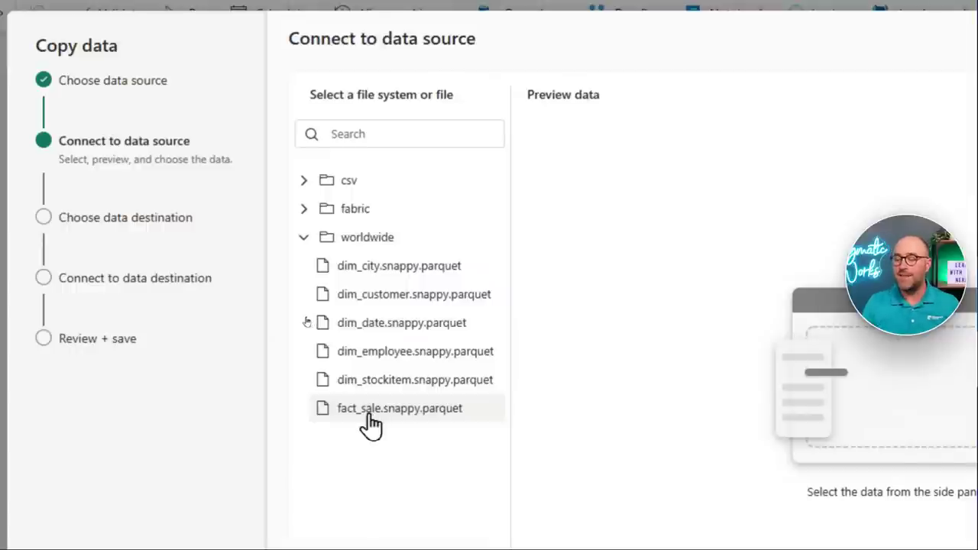
click(372, 413)
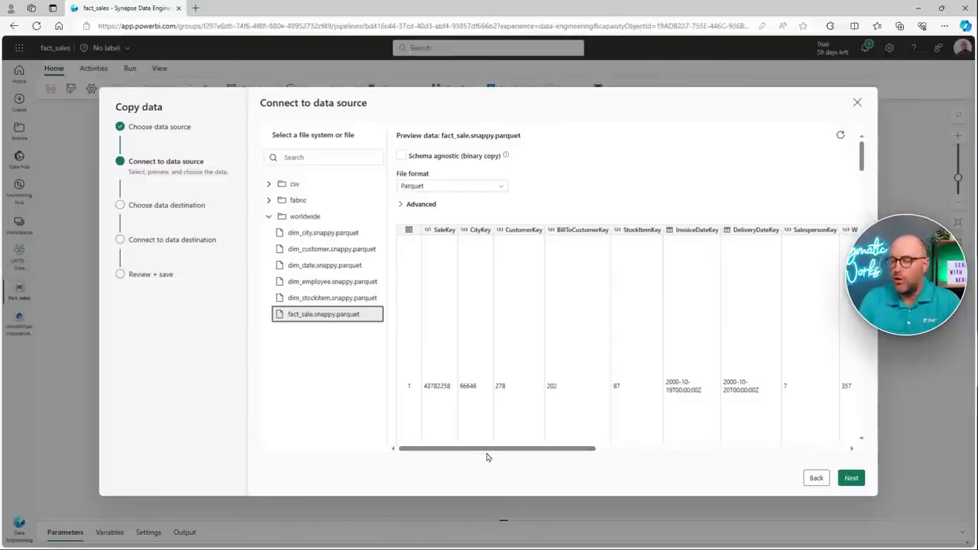
click(853, 487)
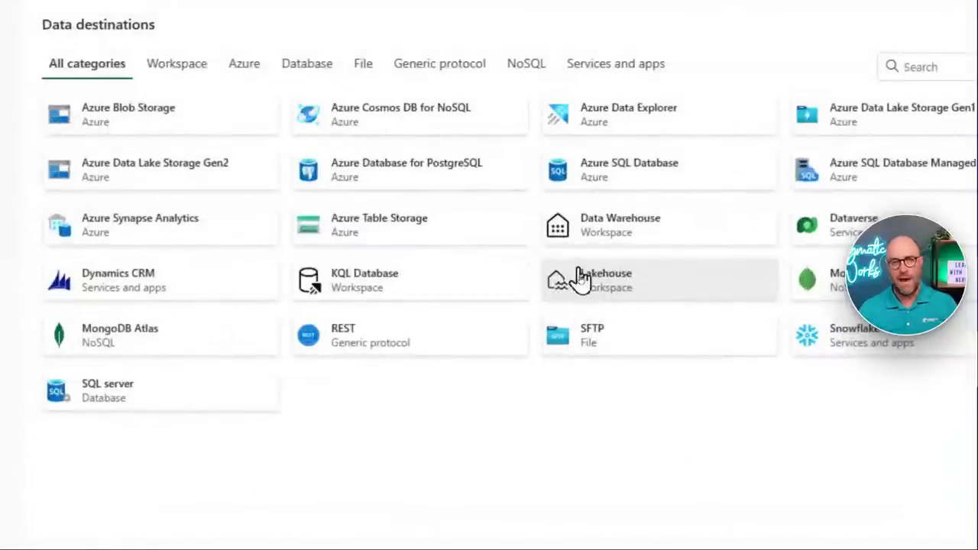
Step: Choose Lakehouse as the destination type, select the existing WorldWideImportersALL lakehouse, and continue to the table settings
click(580, 281)
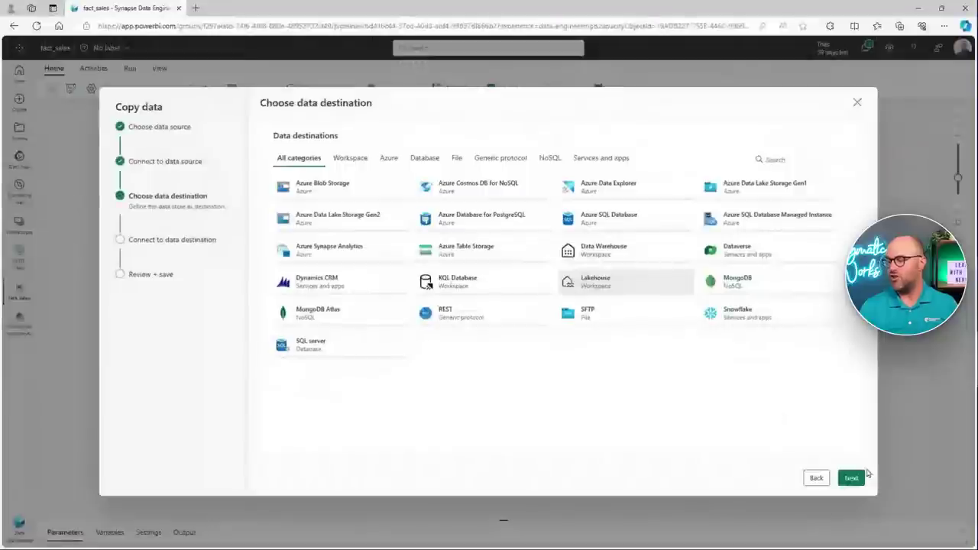
click(851, 477)
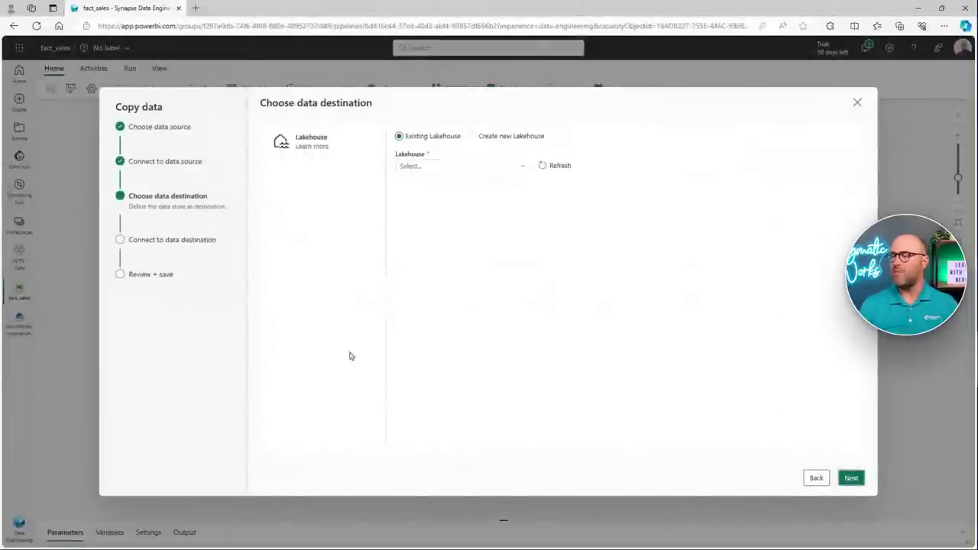
click(443, 166)
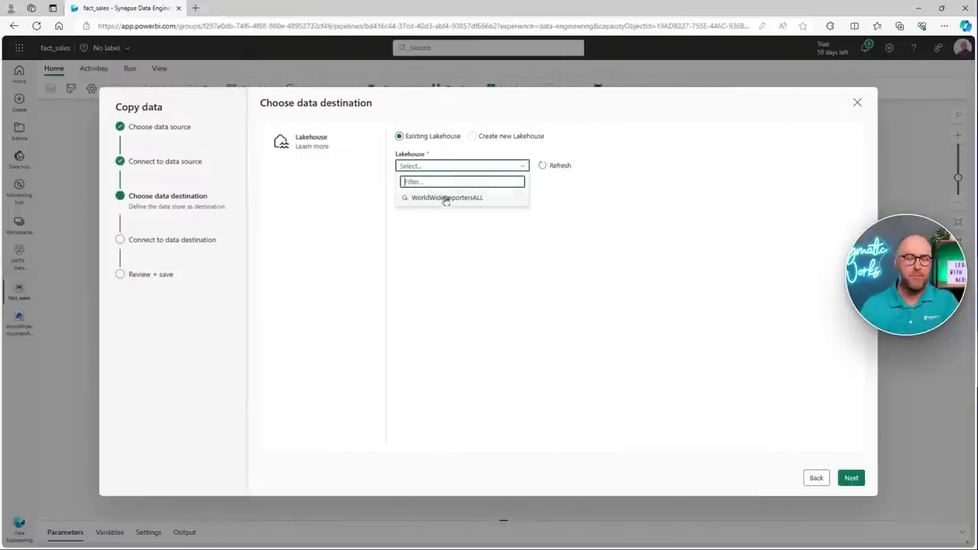
mouse_move(445, 201)
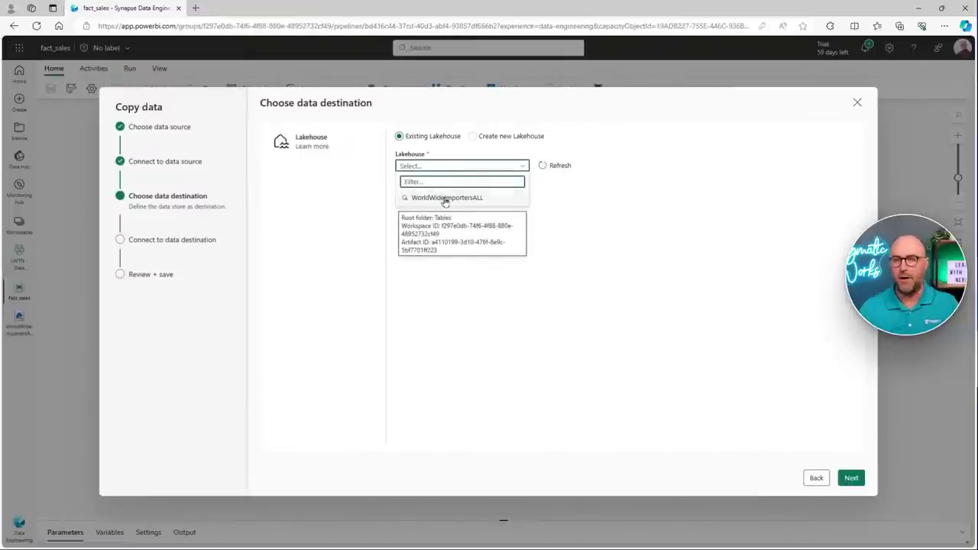
click(446, 199)
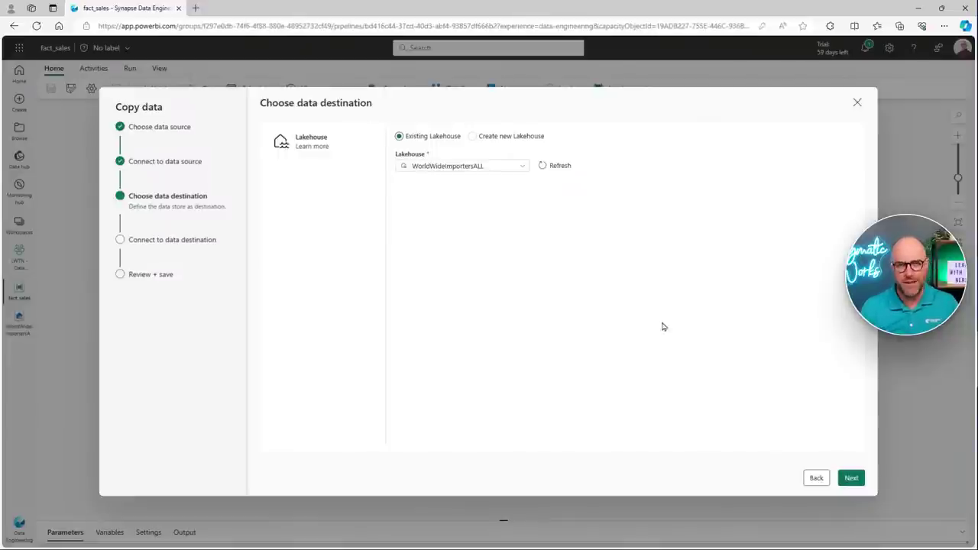
click(851, 479)
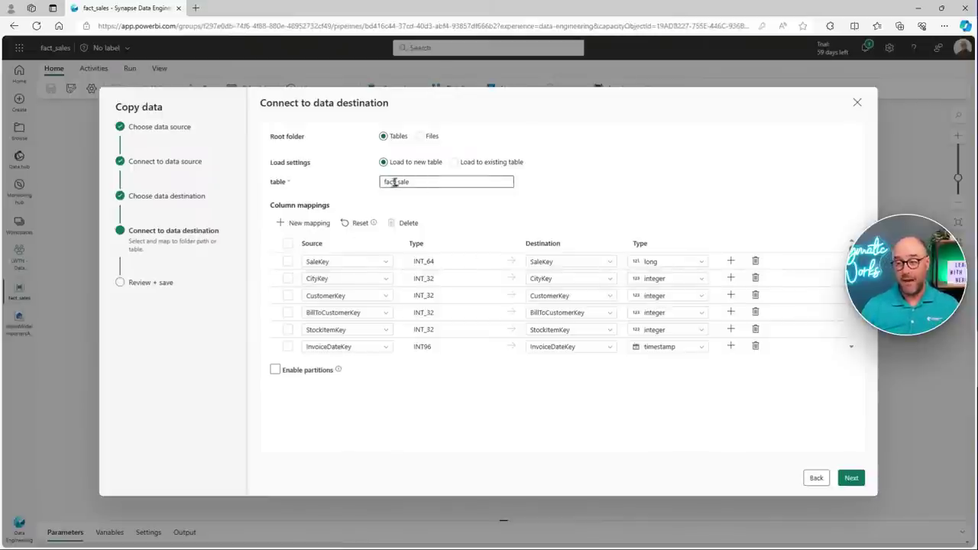
Step: Accept loading into the new fact_sale table, then save and run the copy with immediate data transfer
click(851, 478)
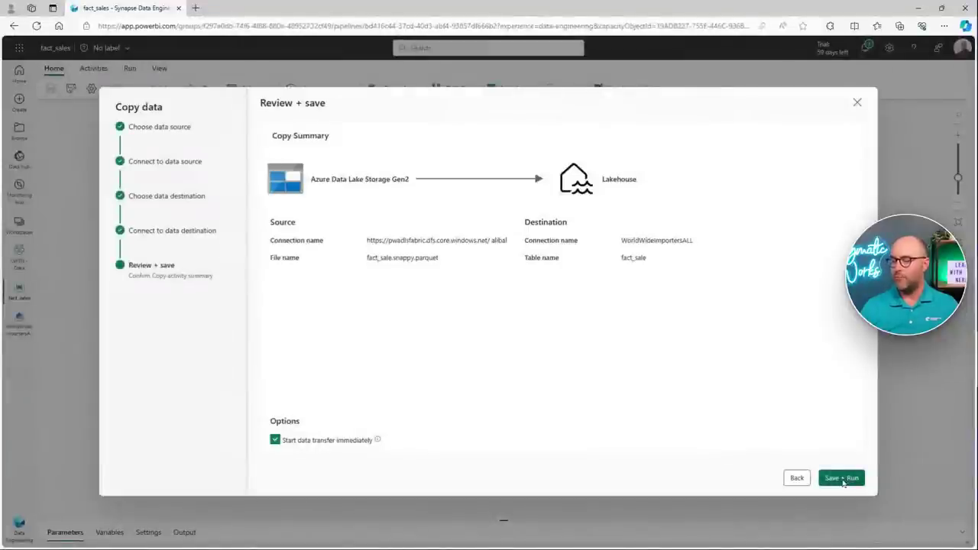
click(841, 478)
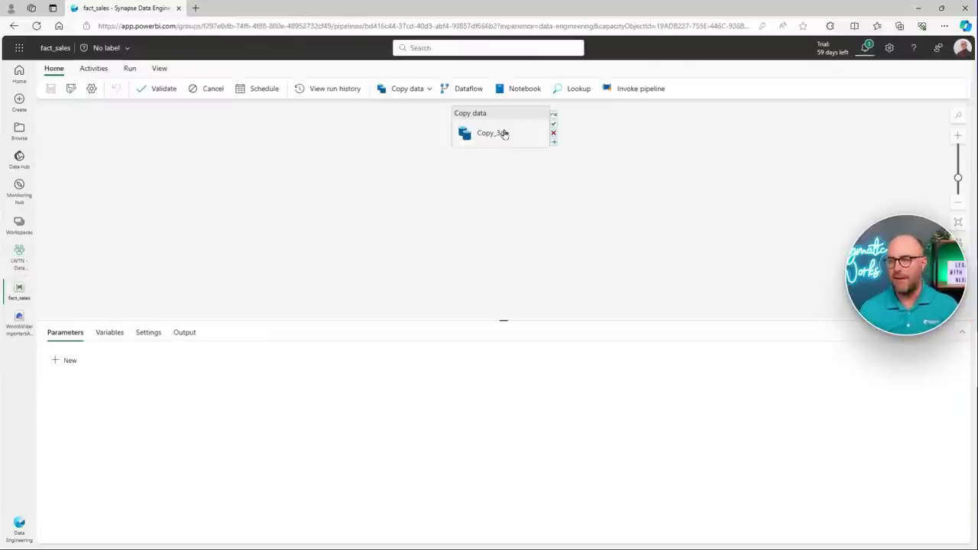
Step: Move the Copy data activity to the upper-left area of the canvas and enlarge its properties area
drag(504, 133, 111, 149)
drag(504, 321, 500, 223)
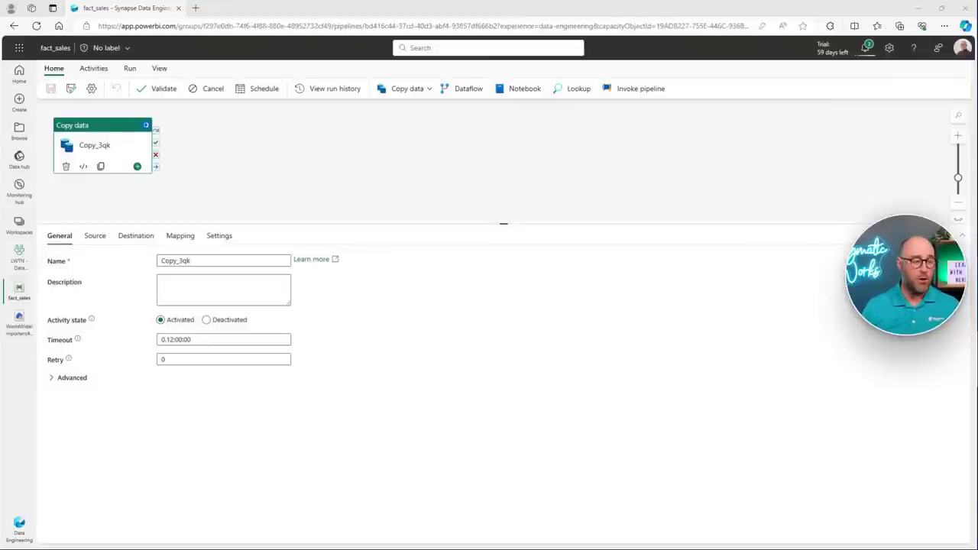
Step: Open pragmaticworks.com in a new InPrivate window, accept the cookies, and view the CertXP page from the announcement
key(ctrl+shift+n)
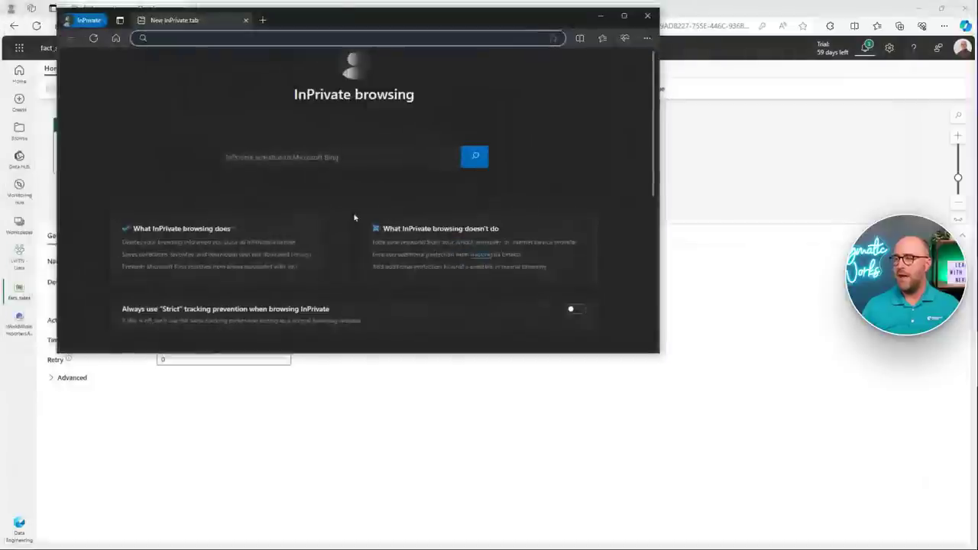
text(pragmaticworks.com)
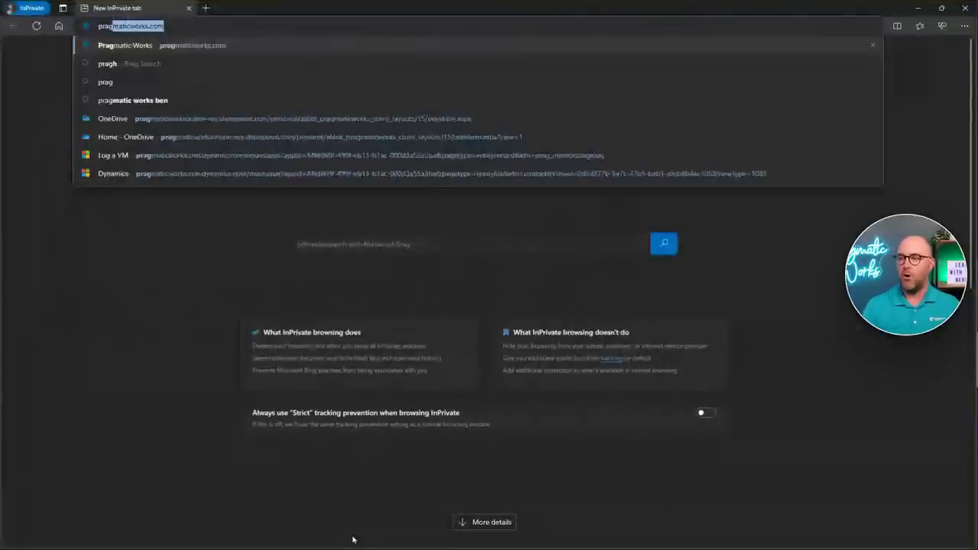
key(Return)
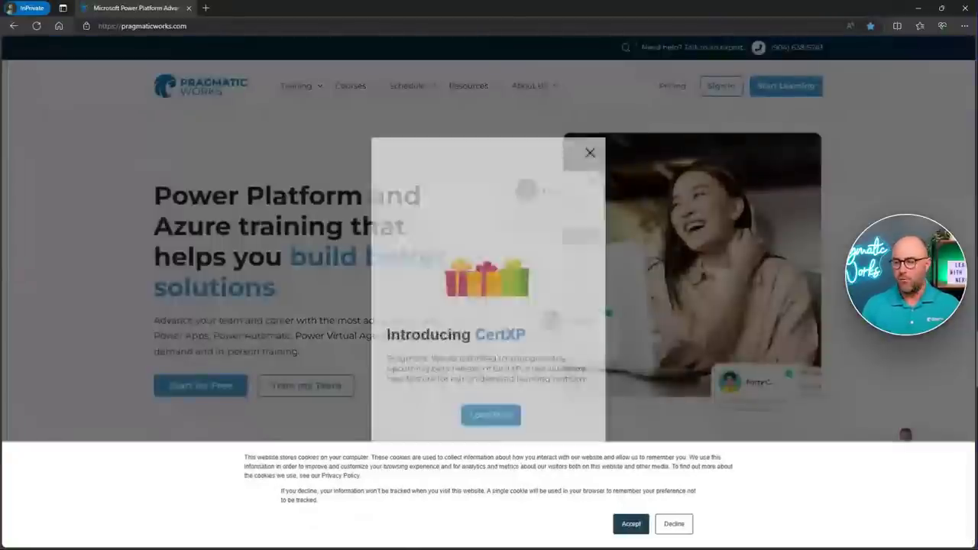
click(631, 524)
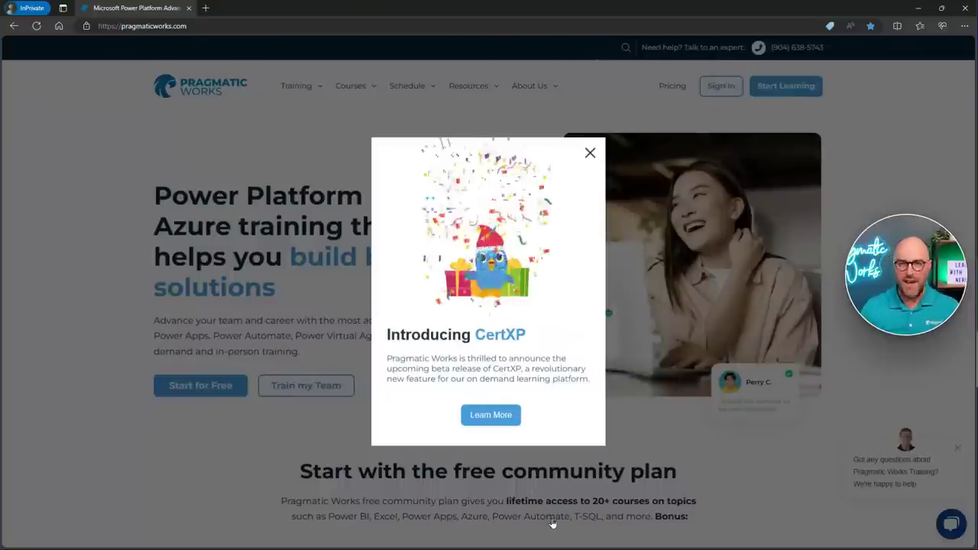
click(489, 417)
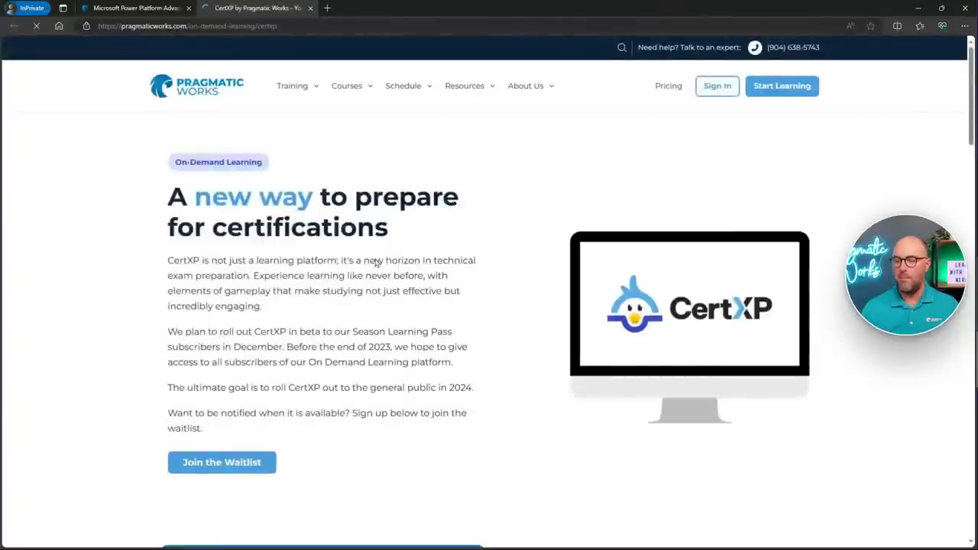
drag(290, 458, 469, 467)
drag(139, 463, 76, 344)
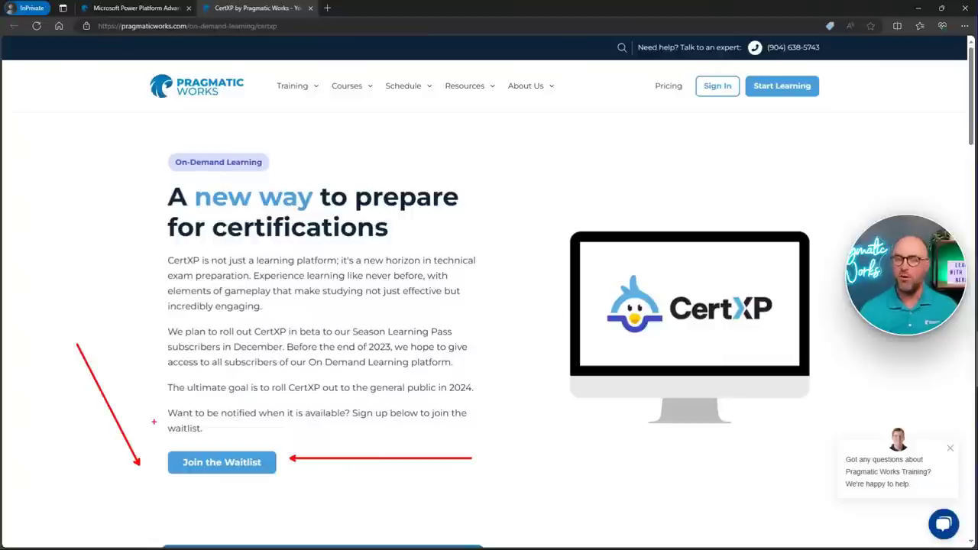
key(Escape)
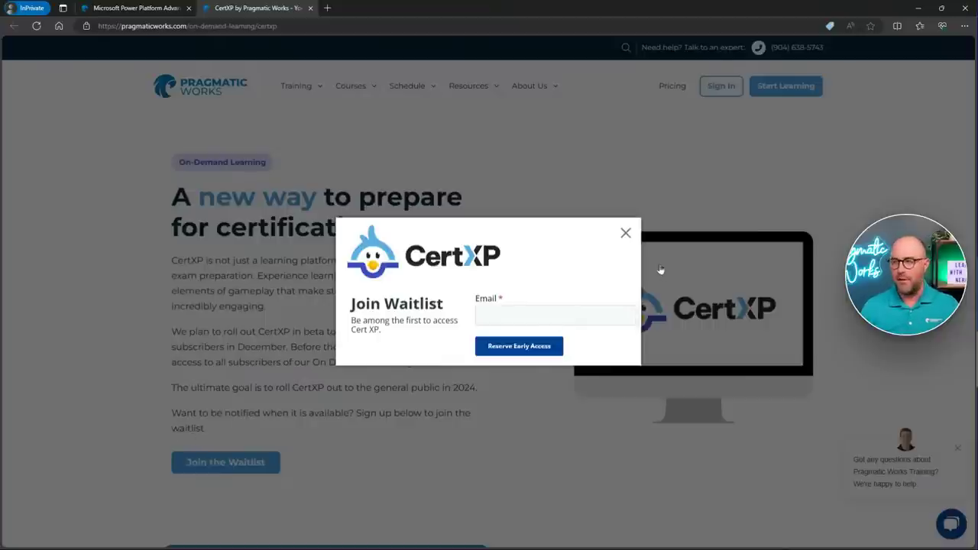
Step: Dismiss the waitlist form and read through the CertXP page's sections on certification paths, gamified learning and competitive features
click(625, 234)
scroll(441, 294, down, 5)
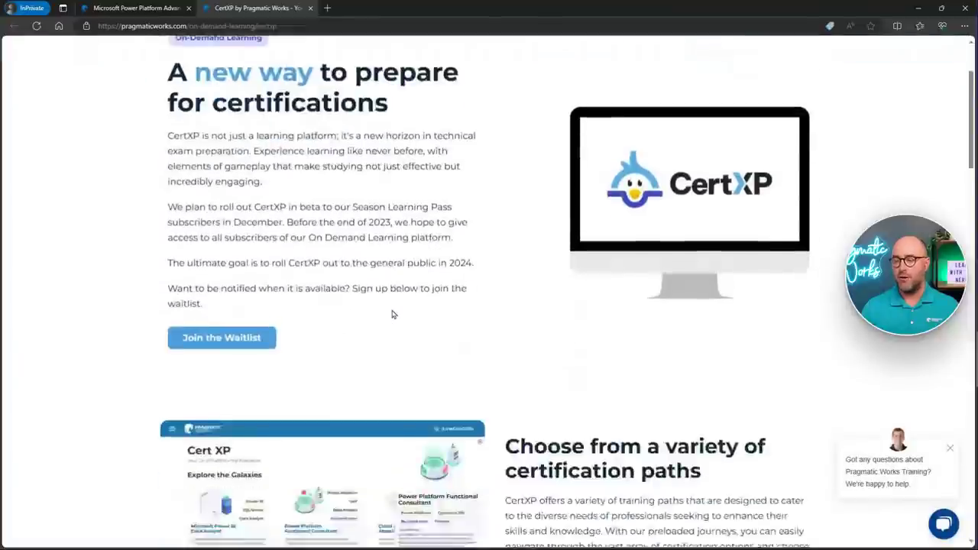
scroll(441, 294, down, 2)
scroll(415, 251, up, 1)
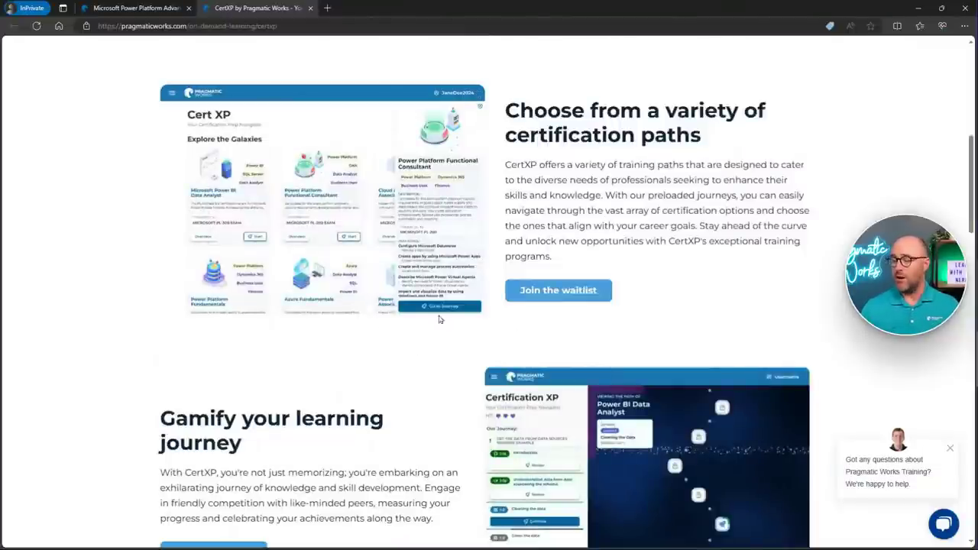
scroll(439, 320, down, 2)
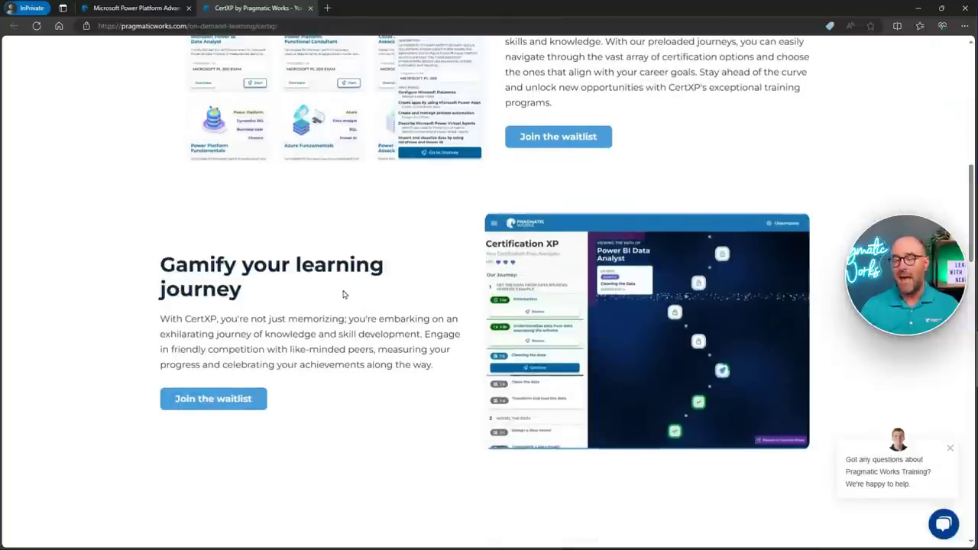
scroll(367, 317, down, 4)
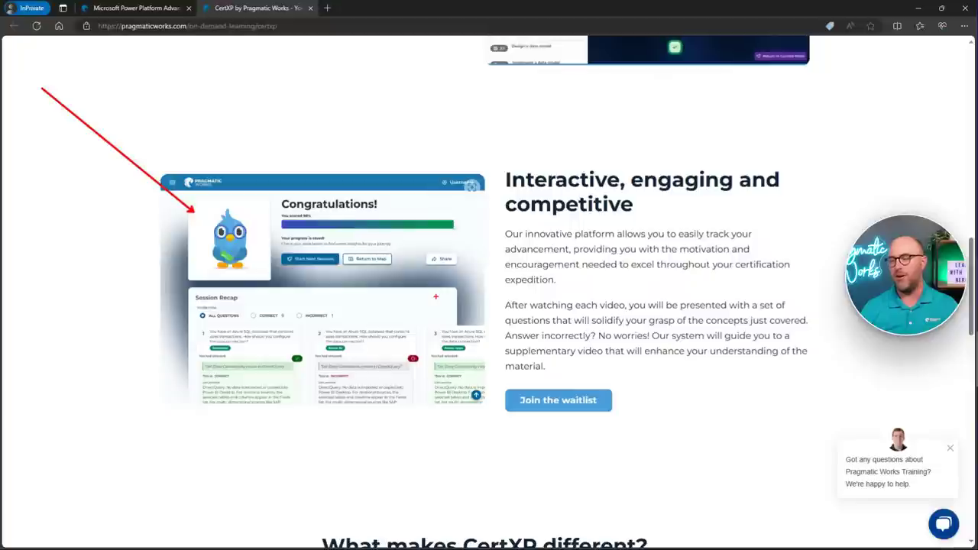
key(Escape)
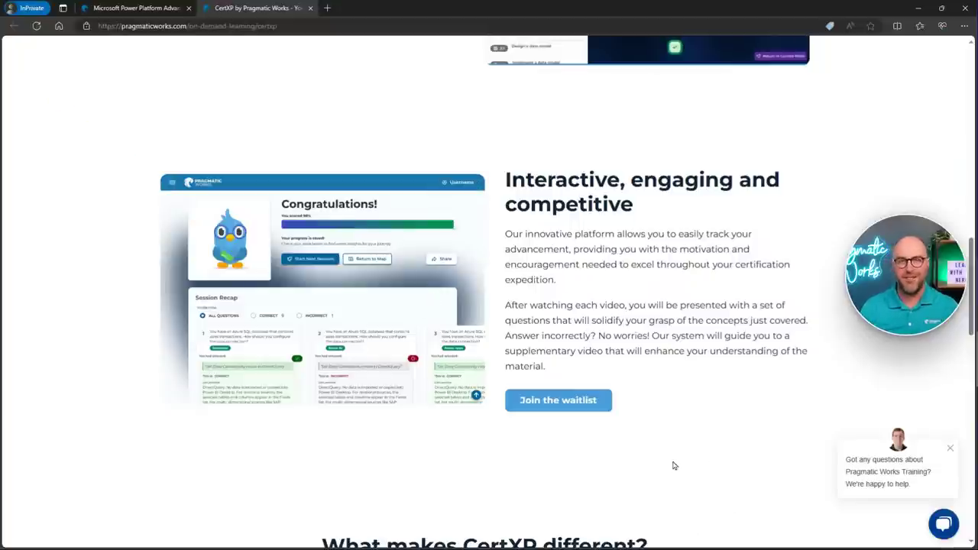
scroll(665, 426, up, 1)
scroll(666, 425, up, 10)
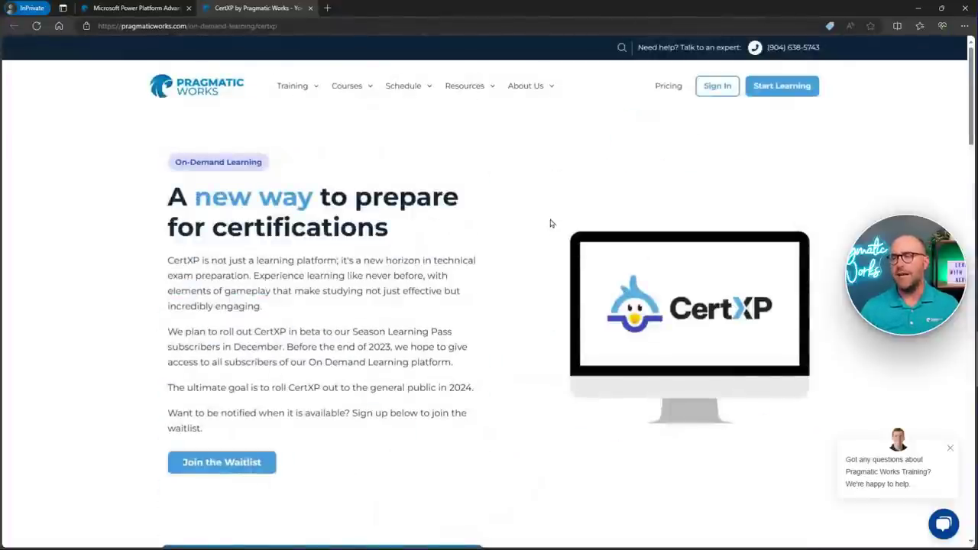
Step: Return to the main browser window and go to the Pragmatic Works training portal through pragmaticworks.com in a new tab
click(712, 88)
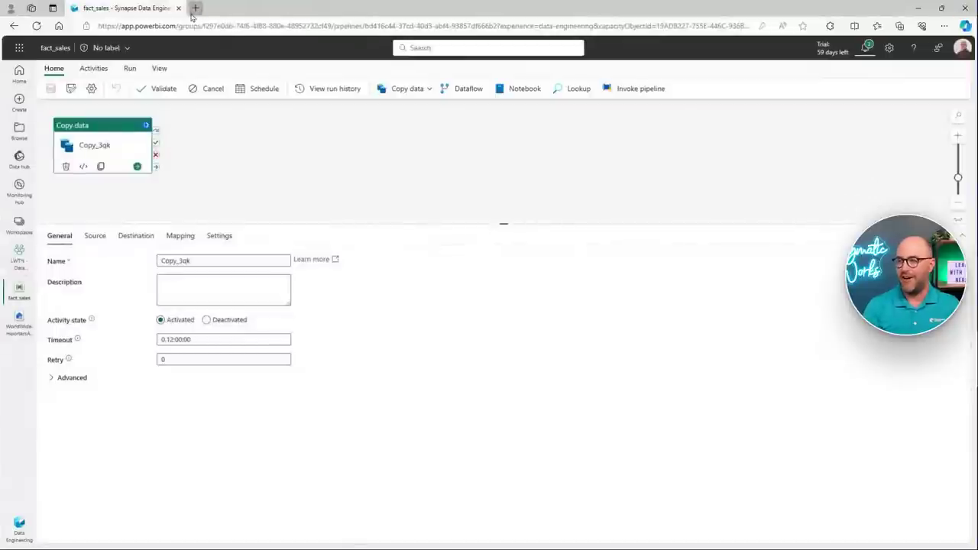
click(191, 15)
text(pragmaticworks.com)
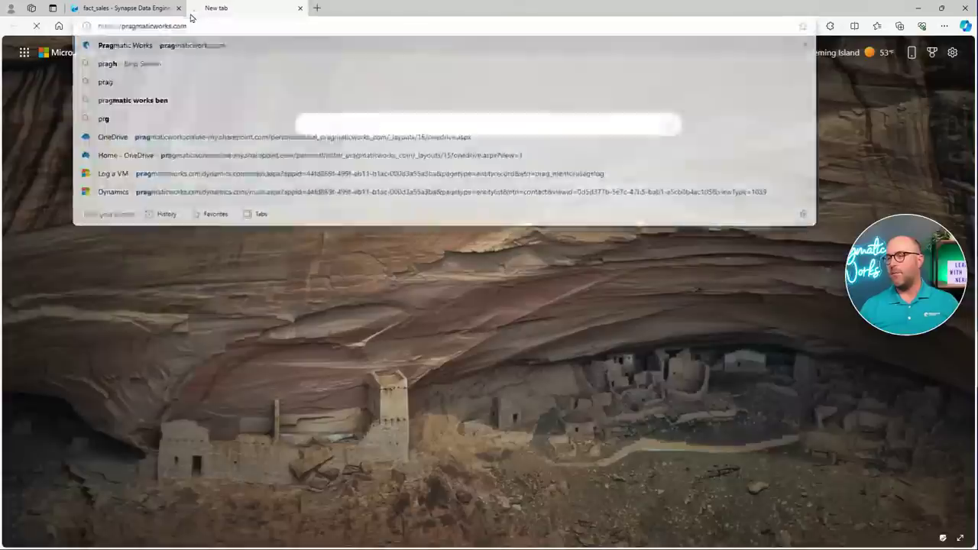
key(Return)
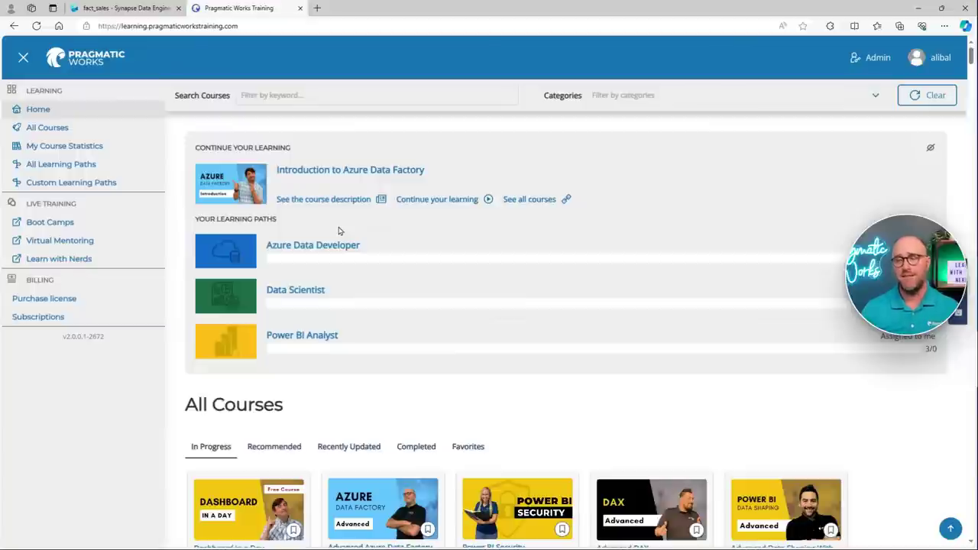
Step: Examine the training portal's home page, including the Continue Your Learning section and the in-progress Azure Data Factory course
drag(431, 173, 519, 177)
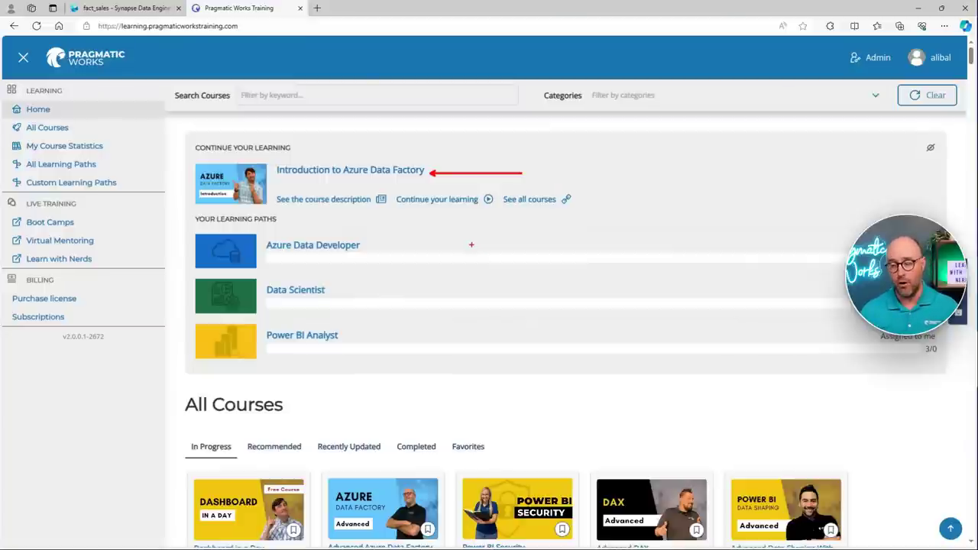
key(Escape)
scroll(443, 256, down, 4)
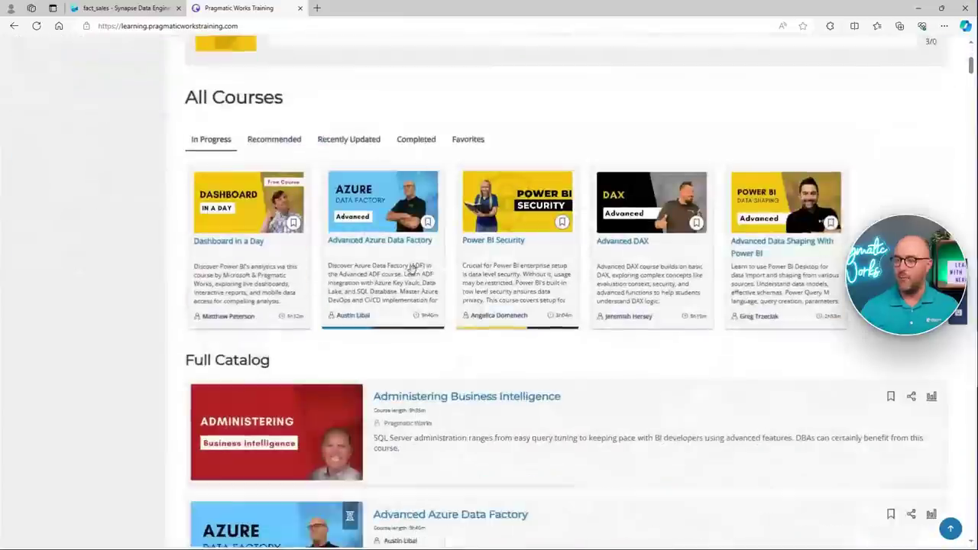
drag(570, 102, 441, 167)
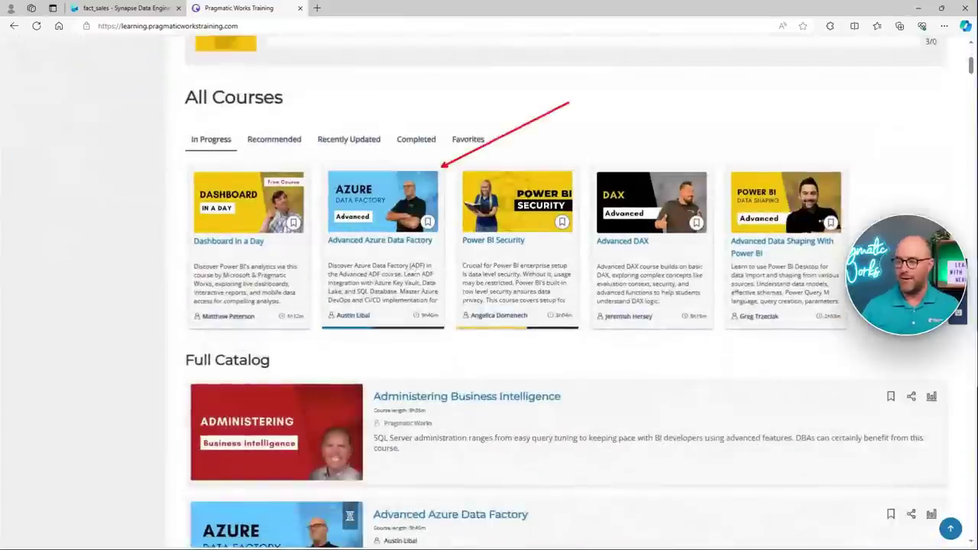
drag(569, 101, 585, 94)
key(Escape)
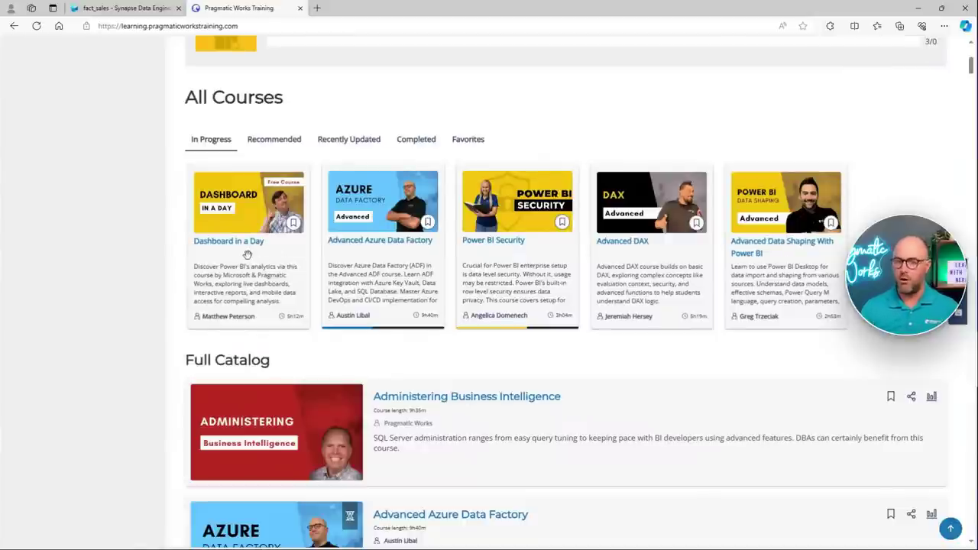
scroll(250, 259, up, 1)
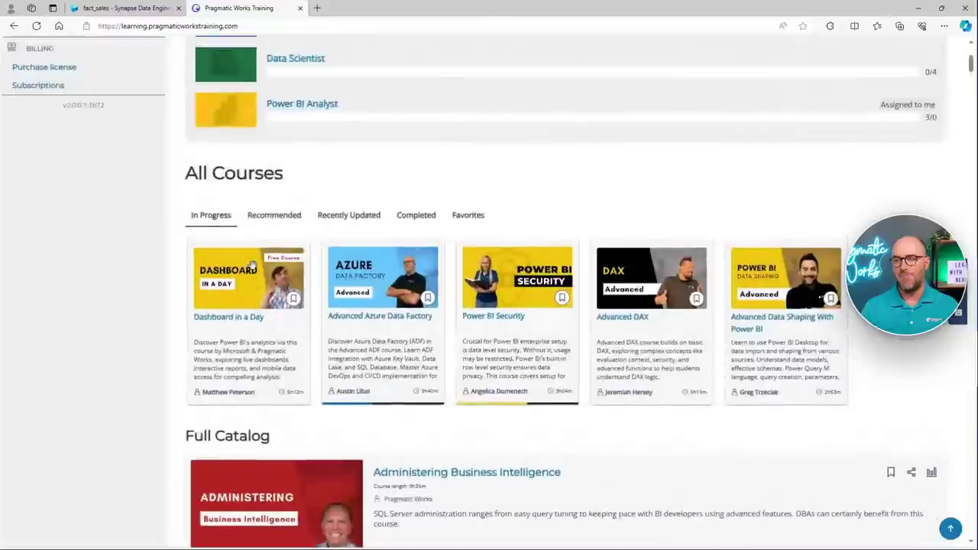
scroll(252, 266, up, 3)
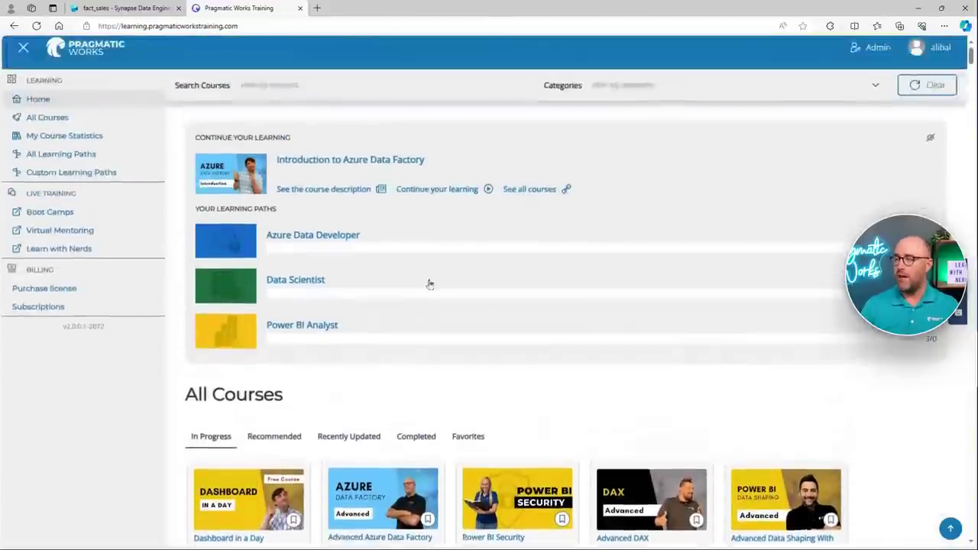
Step: Filter the training courses by the Free For Life category
click(635, 100)
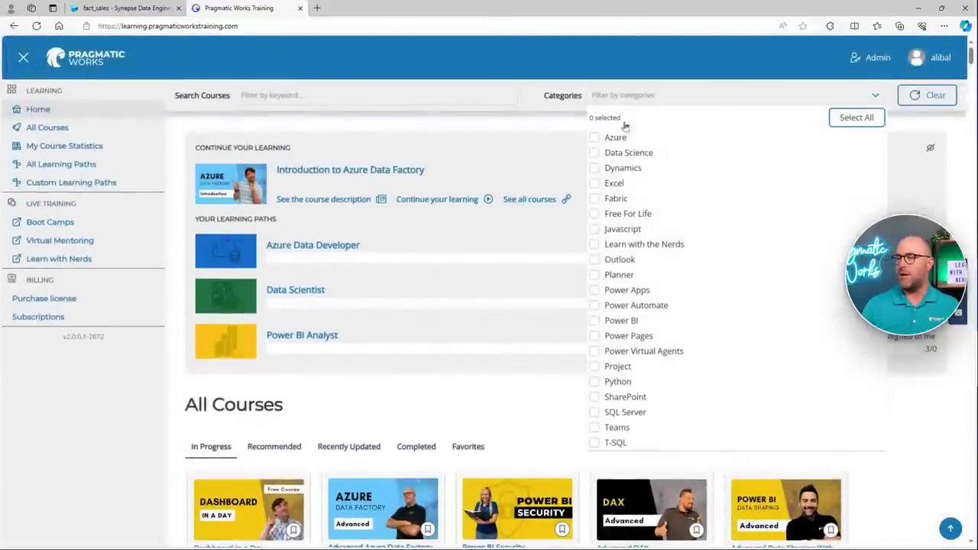
click(625, 217)
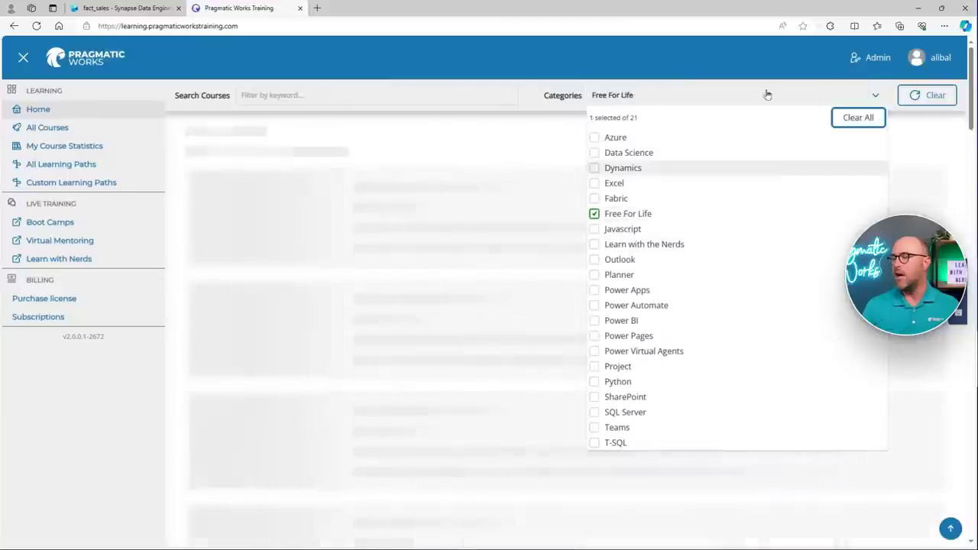
click(524, 97)
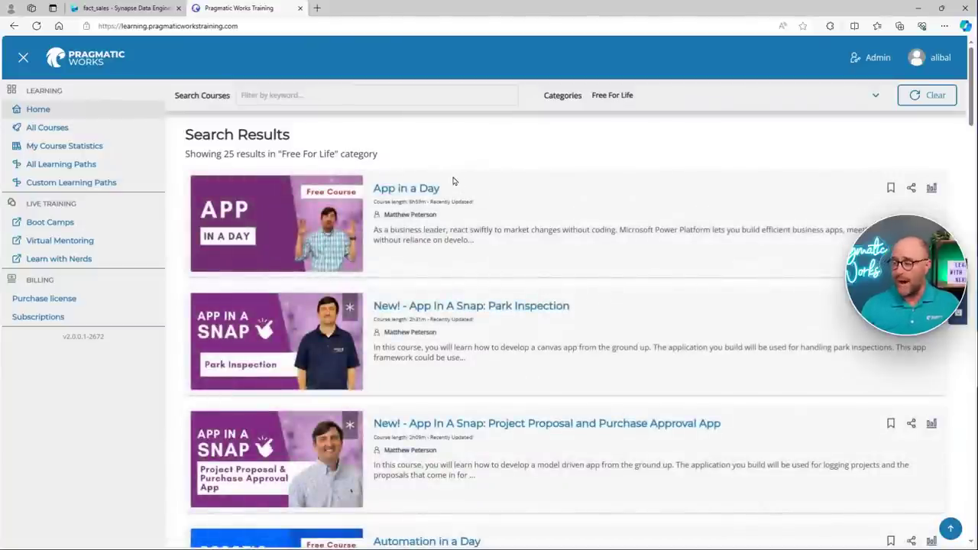
Step: Look through the free courses in the filtered list, including the Learn with the Nerds recorded live events
scroll(458, 180, down, 3)
scroll(439, 177, down, 5)
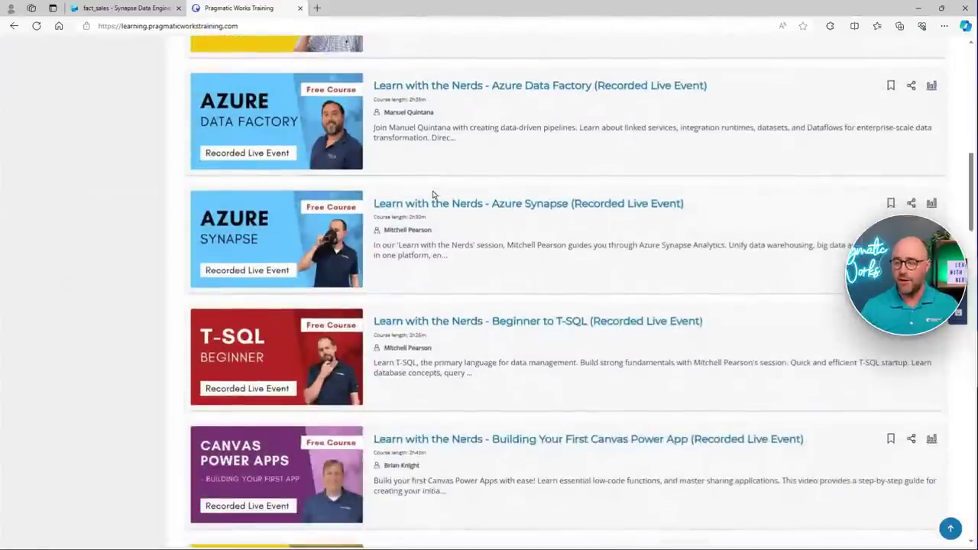
scroll(434, 198, up, 3)
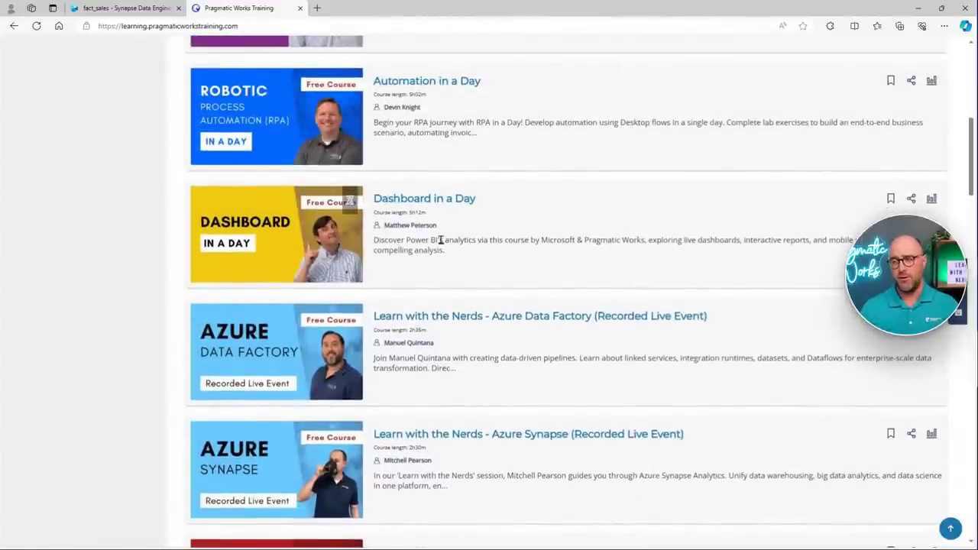
scroll(485, 261, down, 1)
scroll(486, 260, down, 12)
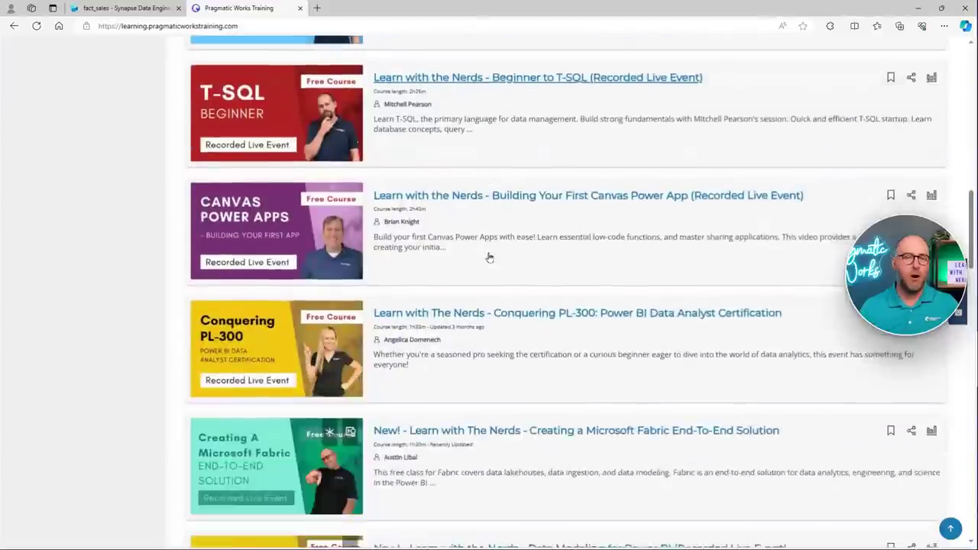
scroll(482, 269, down, 6)
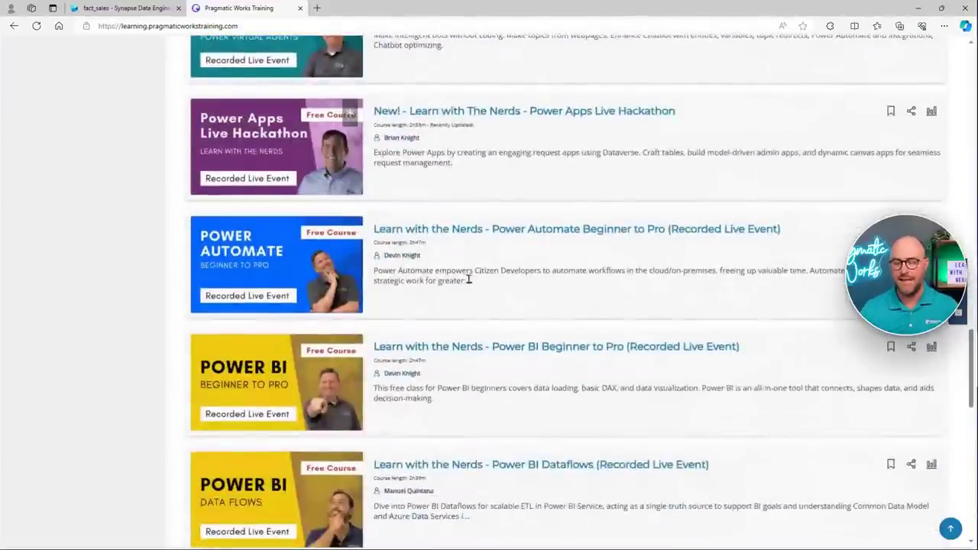
scroll(508, 240, down, 3)
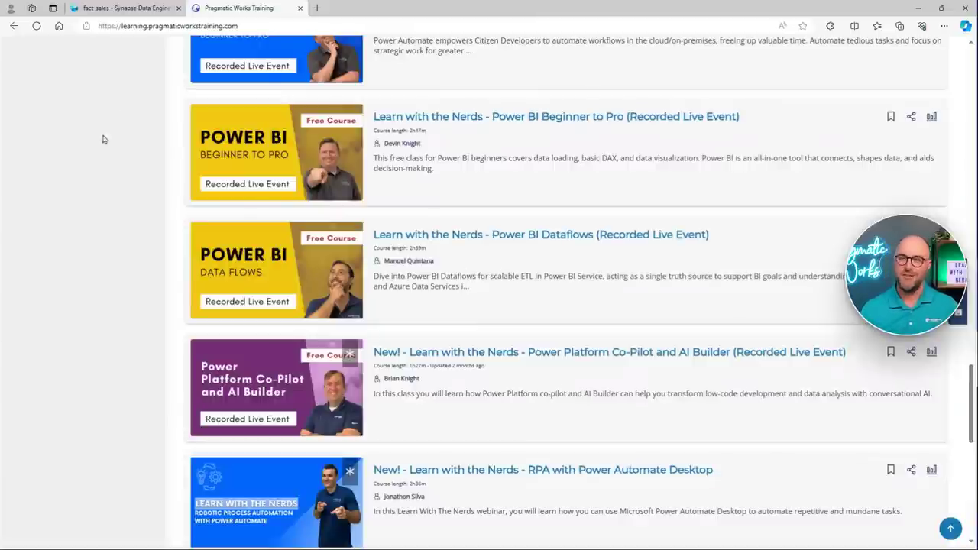
Step: Close the training portal tab and check the run status of the fact_sales pipeline's copy activity in its output
click(300, 9)
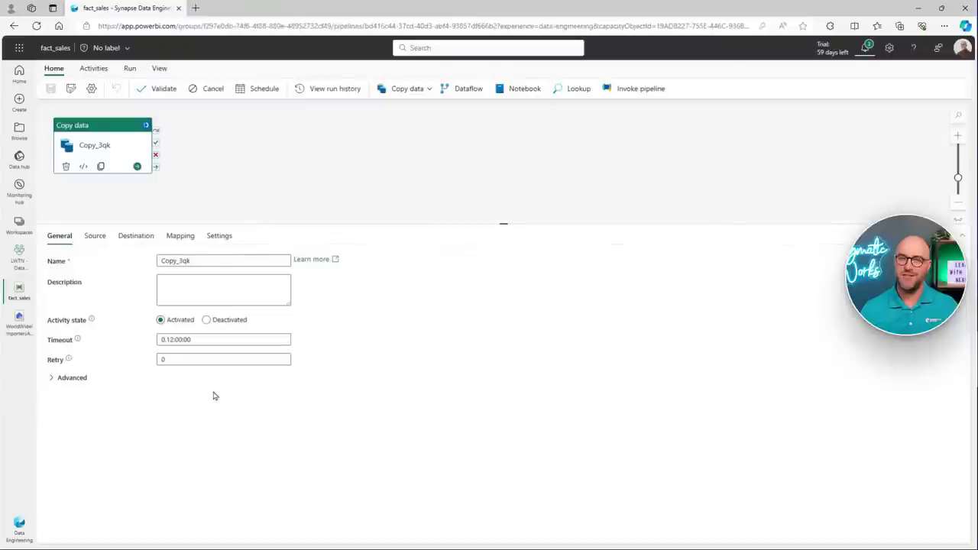
click(265, 188)
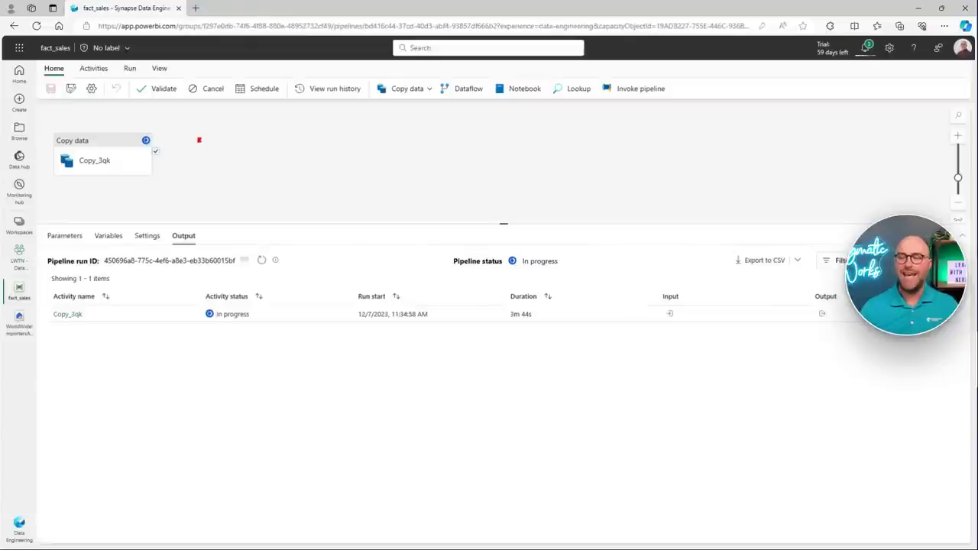
drag(198, 139, 865, 187)
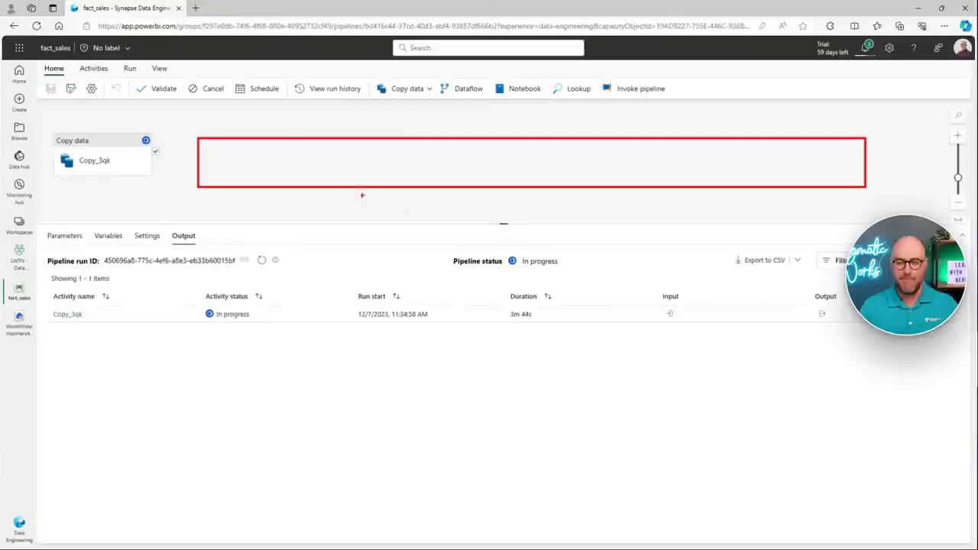
drag(204, 242, 283, 243)
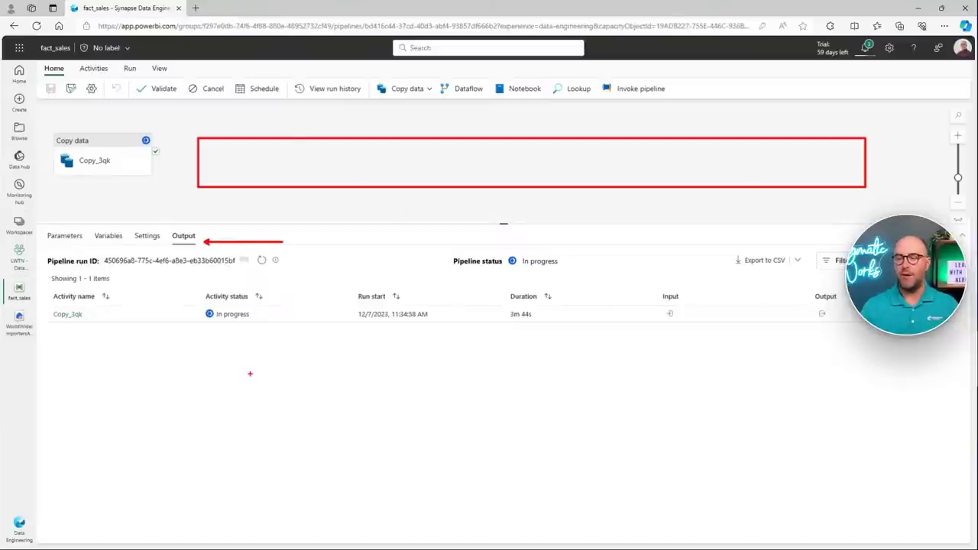
drag(262, 312, 354, 312)
key(Escape)
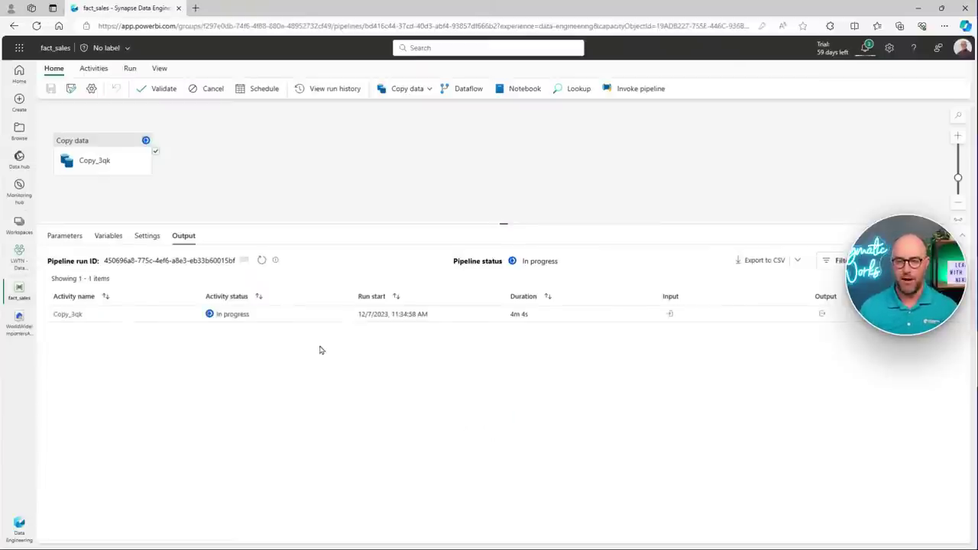
Step: Create a new data pipeline named child_pipeline in the LWTN - Data Engineering workspace
click(8, 257)
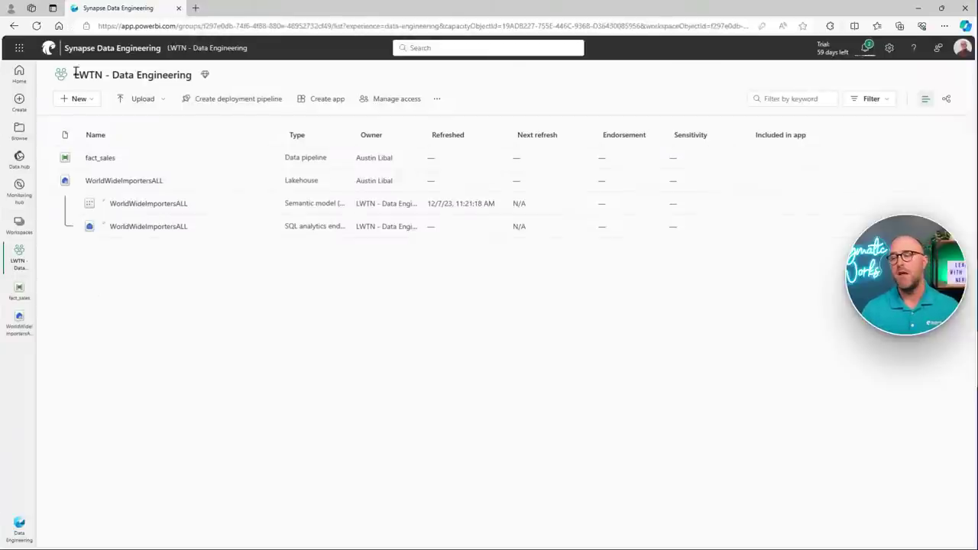
click(83, 101)
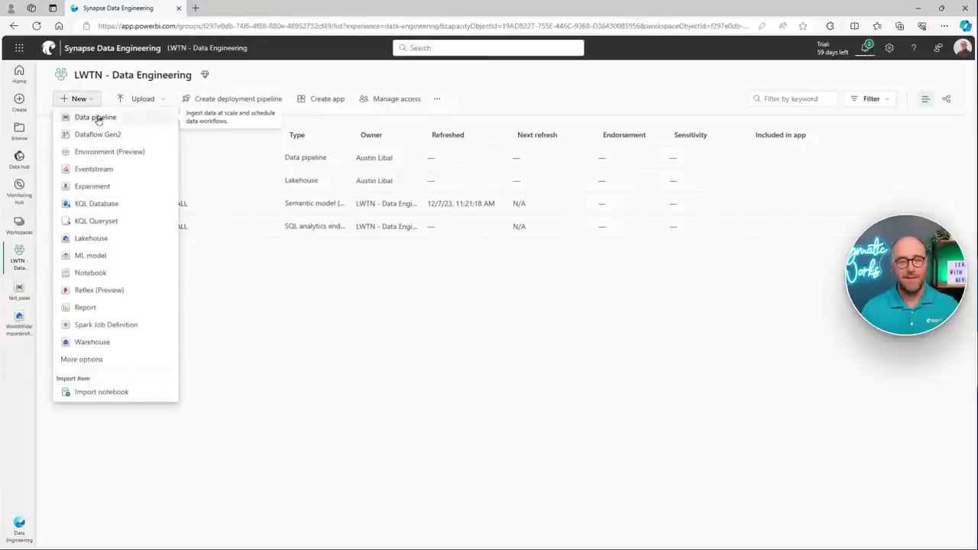
click(97, 119)
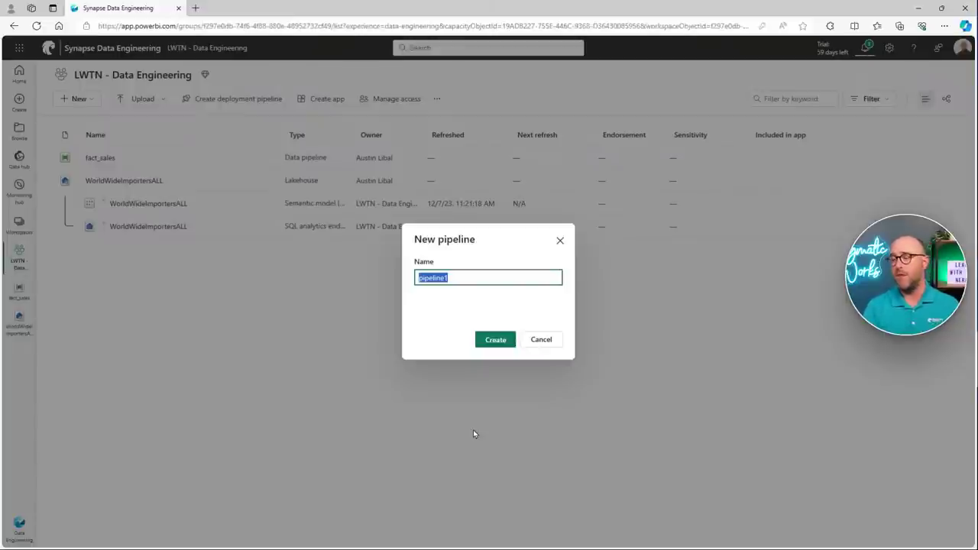
text(child_pipeli)
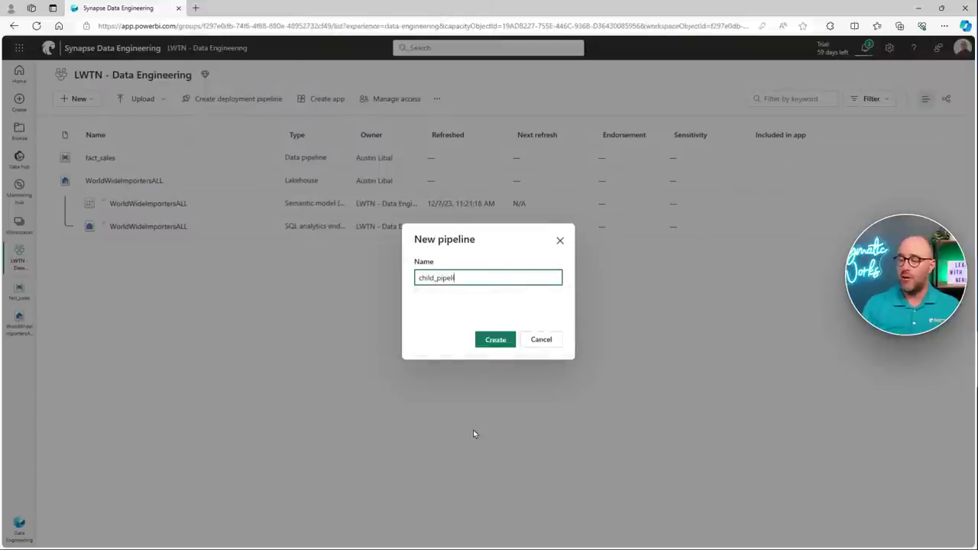
text(ne)
click(504, 341)
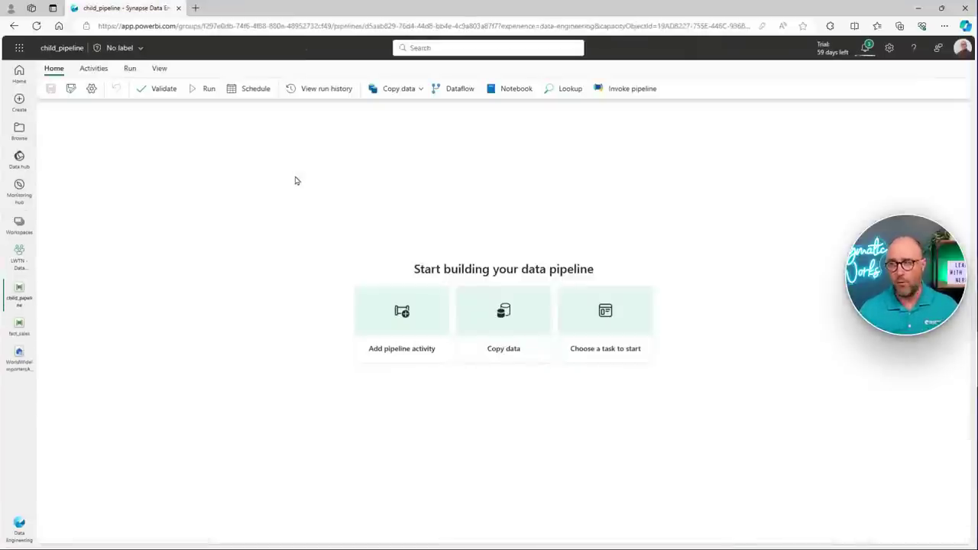
Step: Add a Copy data activity to the empty child_pipeline canvas without using the copy assistant
click(398, 90)
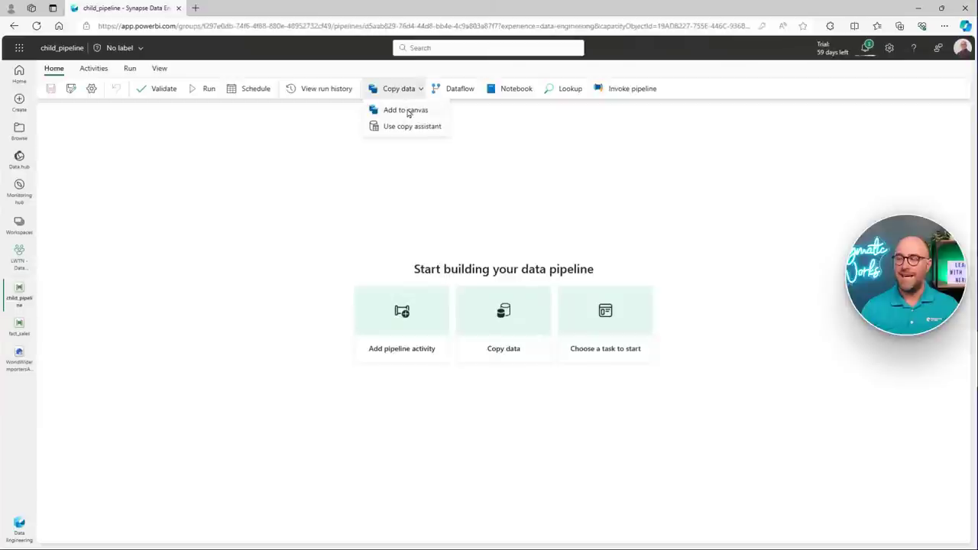
click(407, 110)
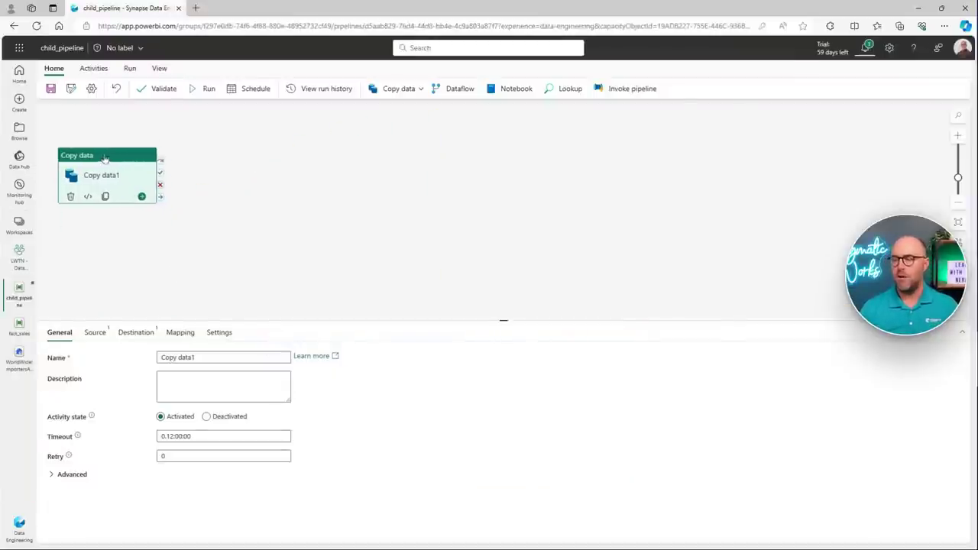
Step: Set the copy activity's external source connection to the existing pwadlsfabric data lake storage
drag(503, 321, 489, 208)
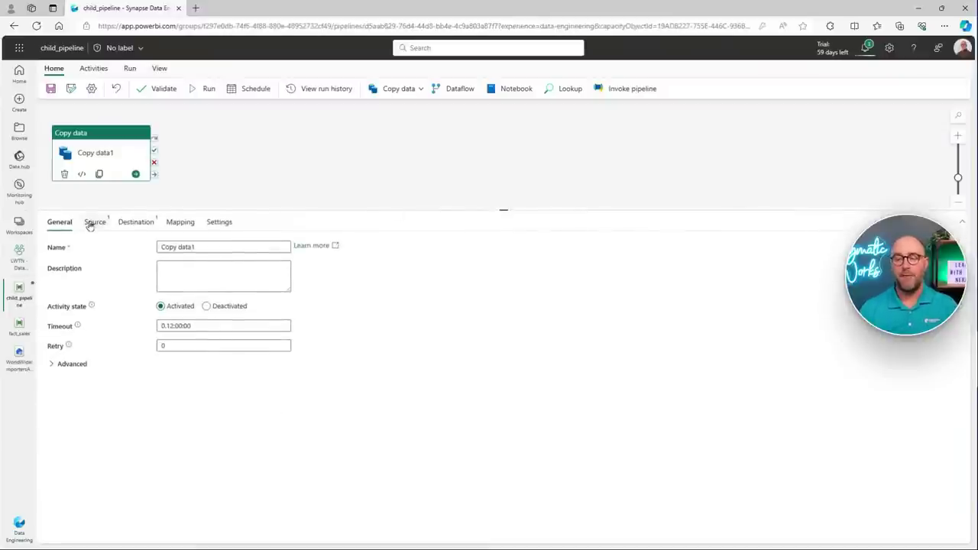
click(94, 230)
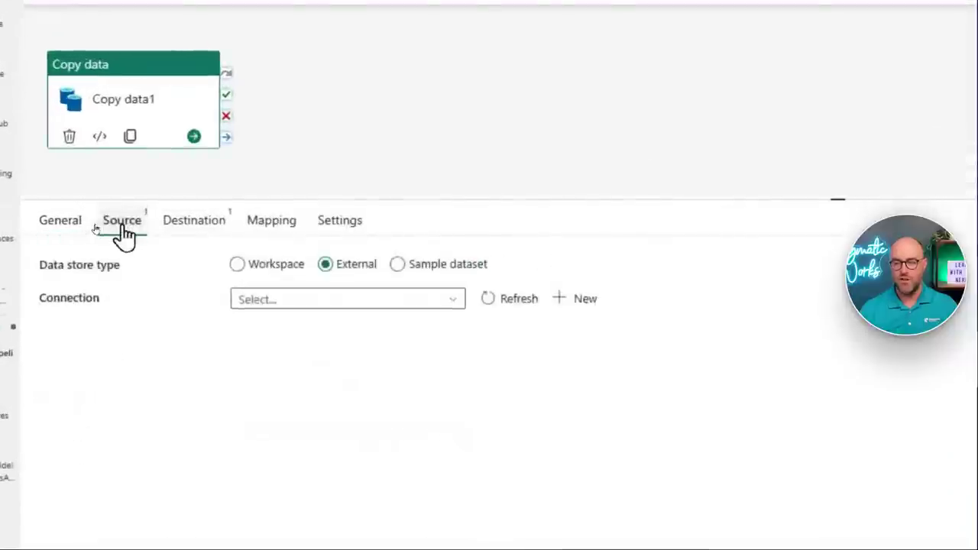
click(299, 300)
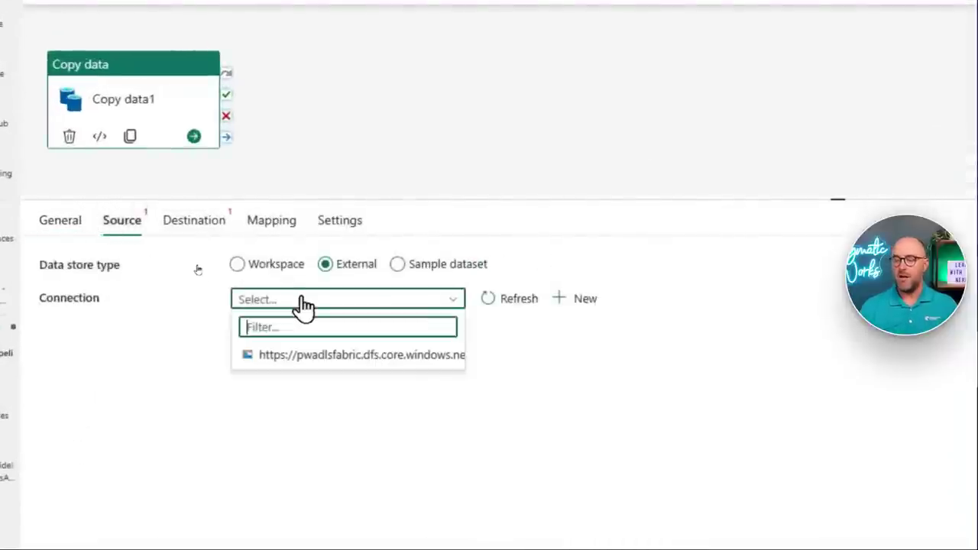
click(321, 365)
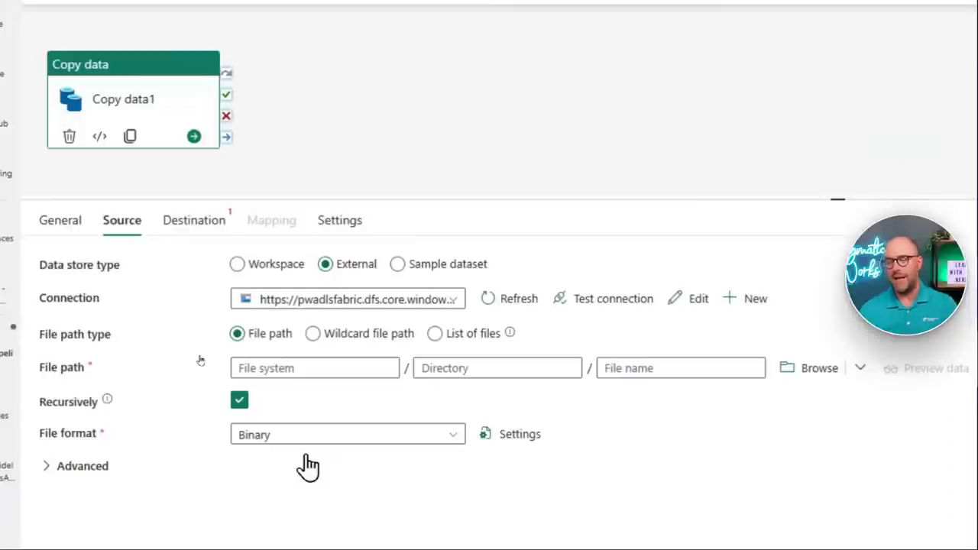
Step: Choose the dim_city.snappy.parquet file in the worldwide folder as the copy activity's source file
click(808, 374)
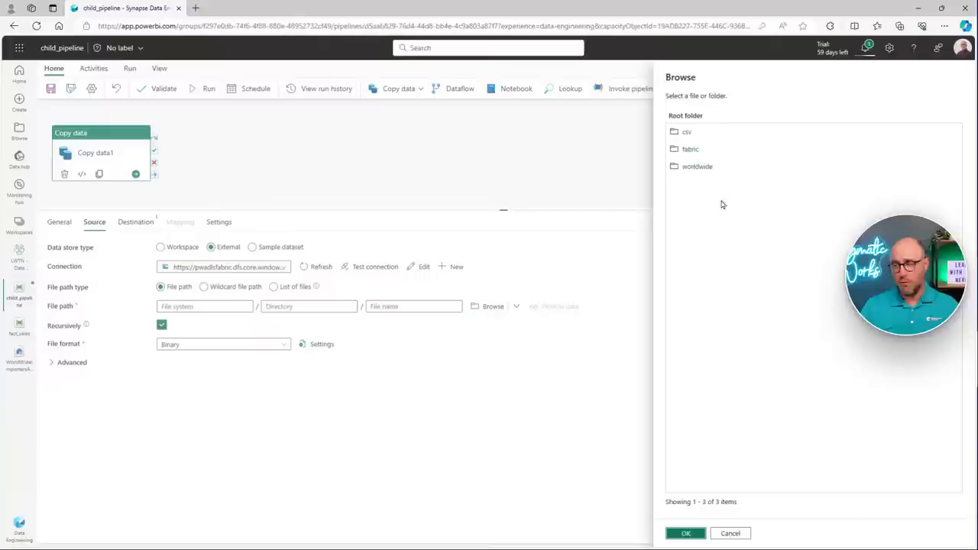
click(697, 168)
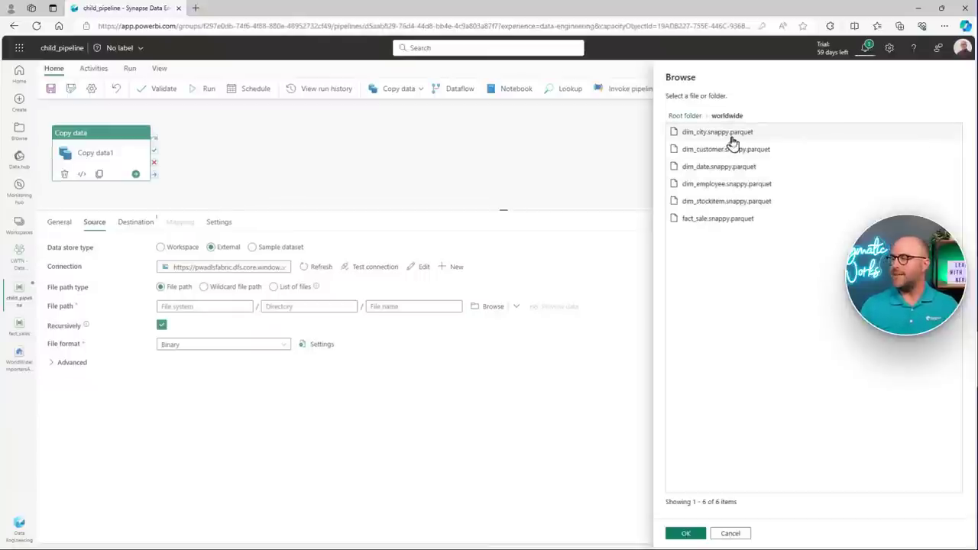
click(759, 139)
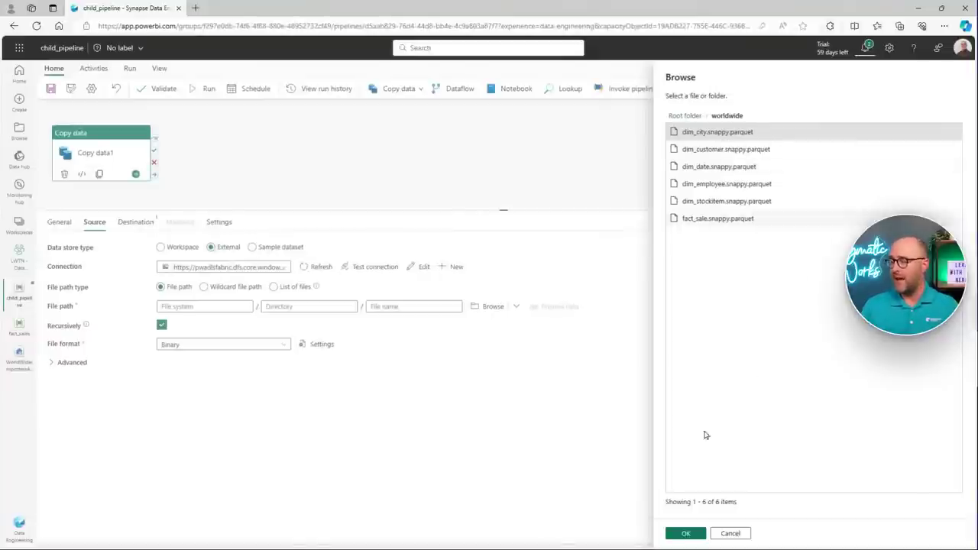
click(685, 533)
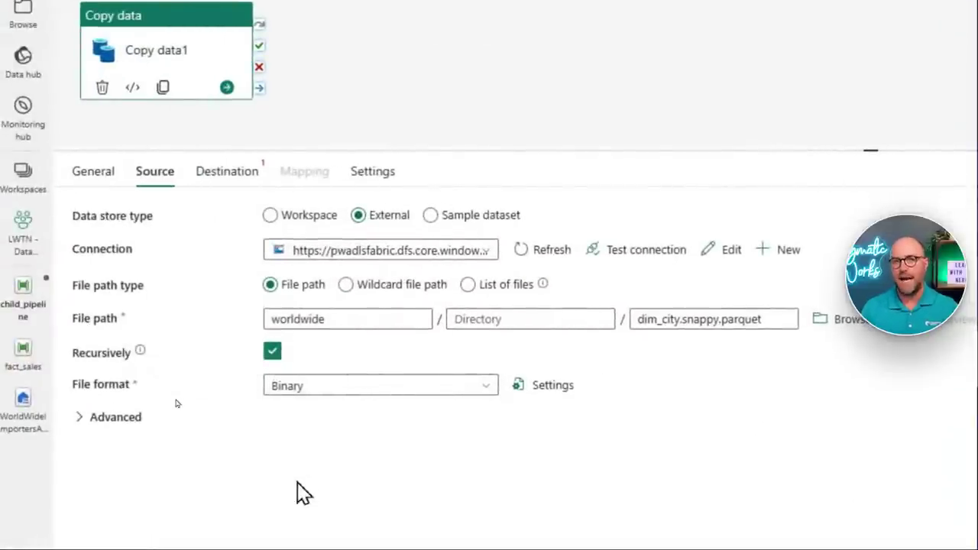
Step: Set the source file format to Parquet and preview the dim_city data
click(314, 386)
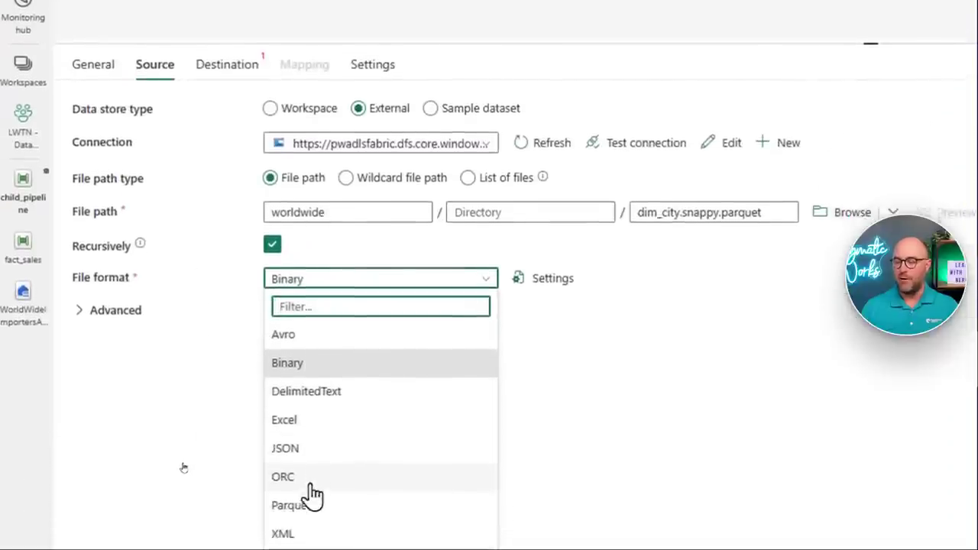
click(312, 539)
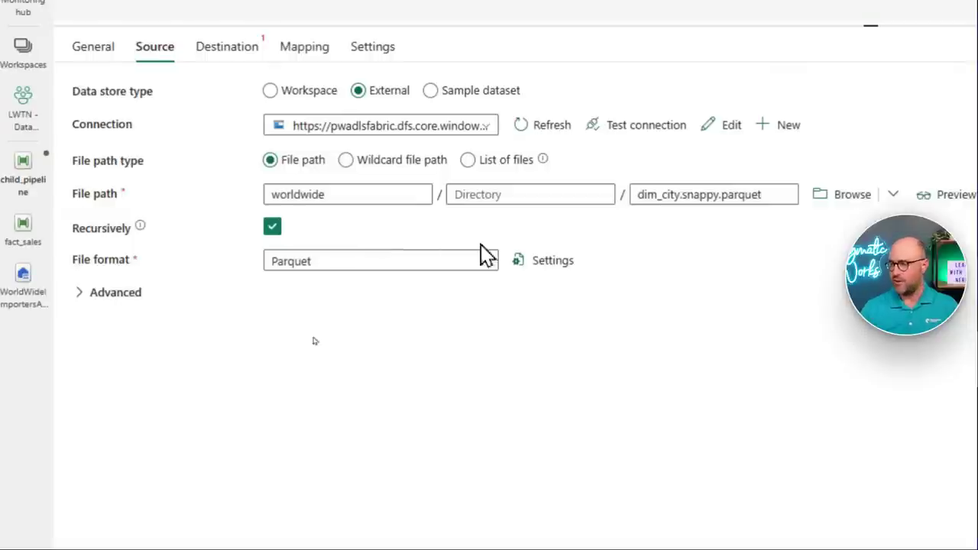
click(854, 205)
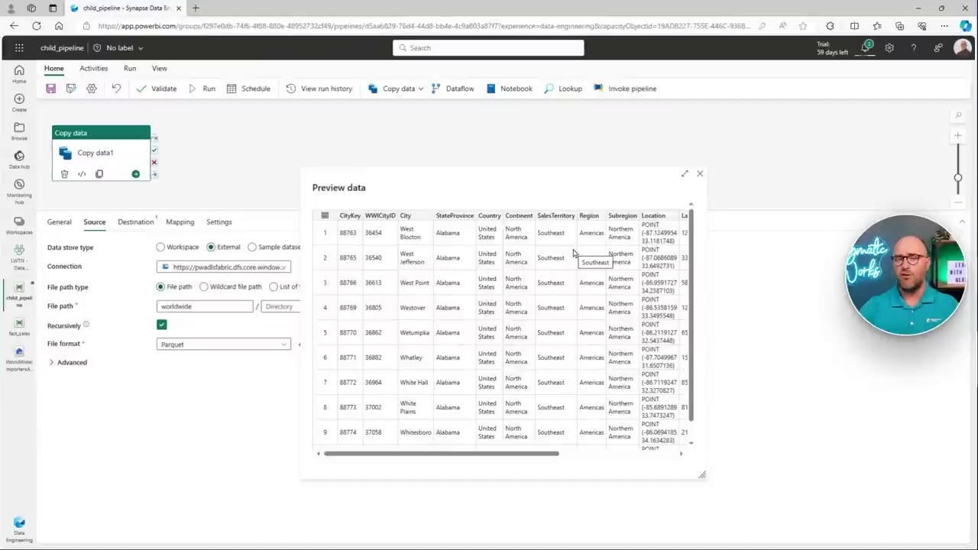
click(699, 175)
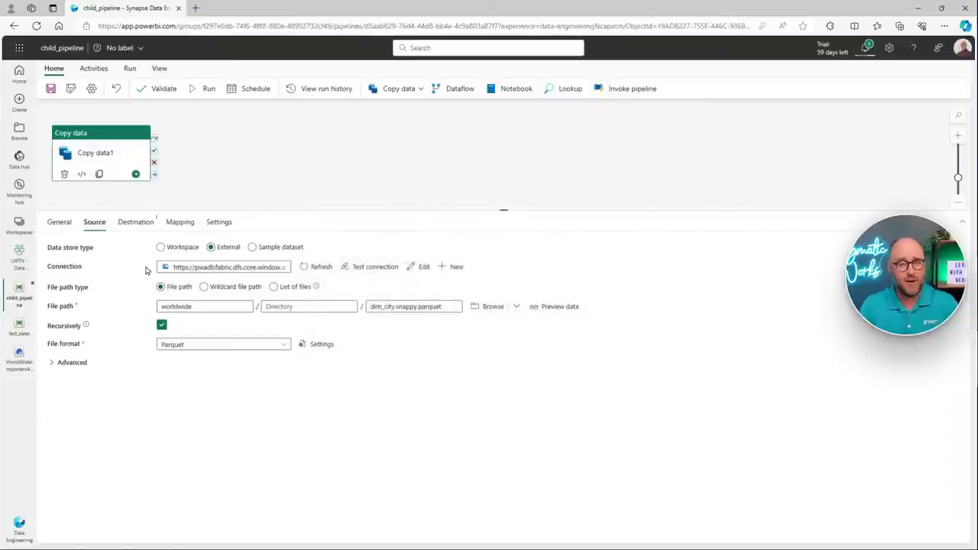
Step: Set the copy activity's destination to the WorldWideImportersALL lakehouse in the workspace
click(136, 222)
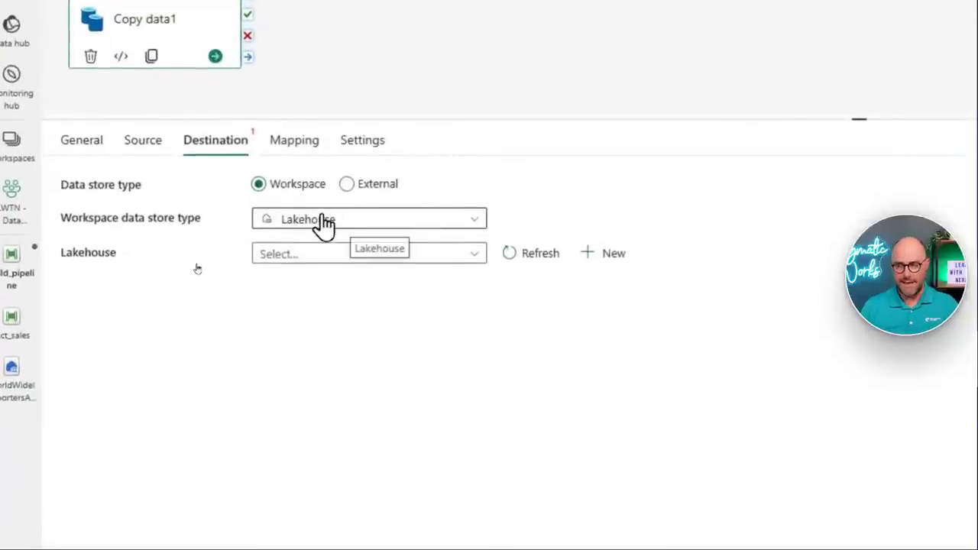
click(367, 185)
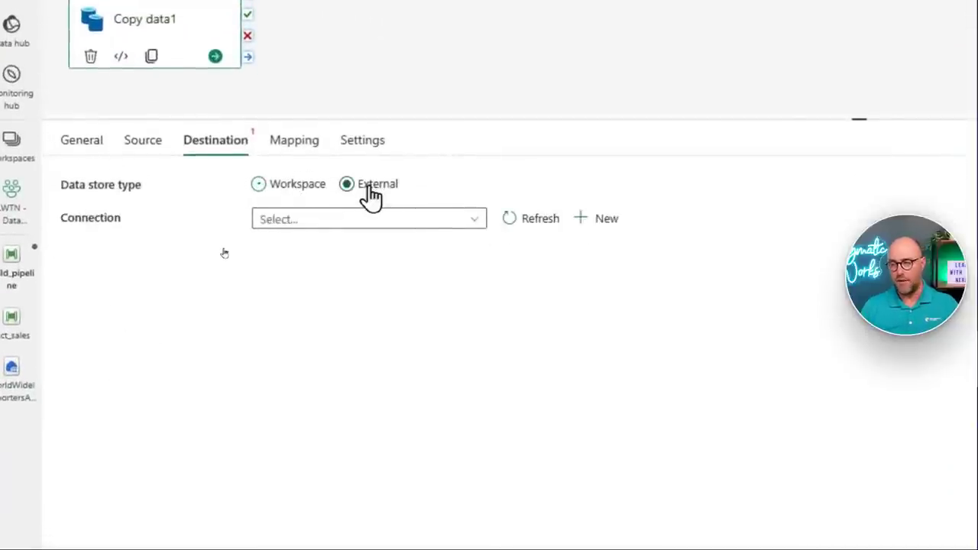
click(290, 186)
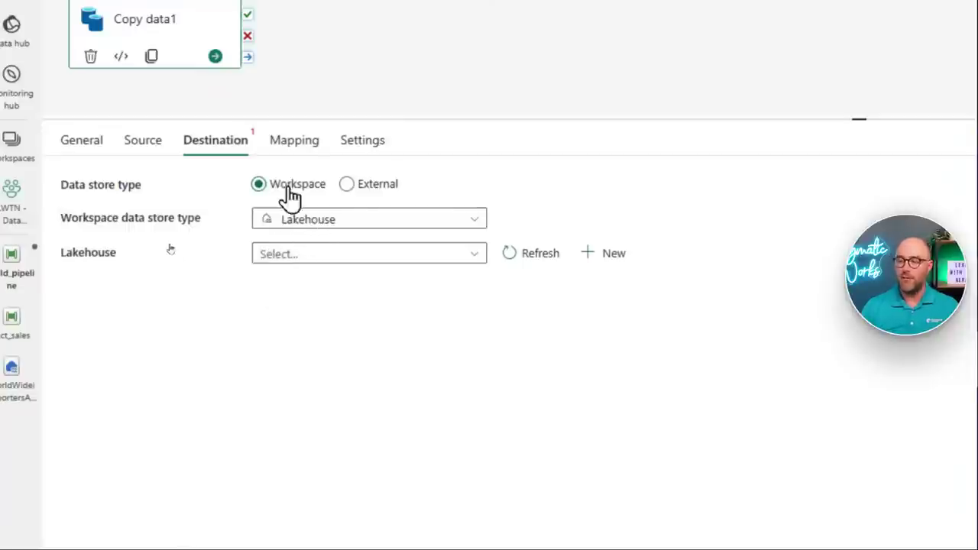
click(313, 257)
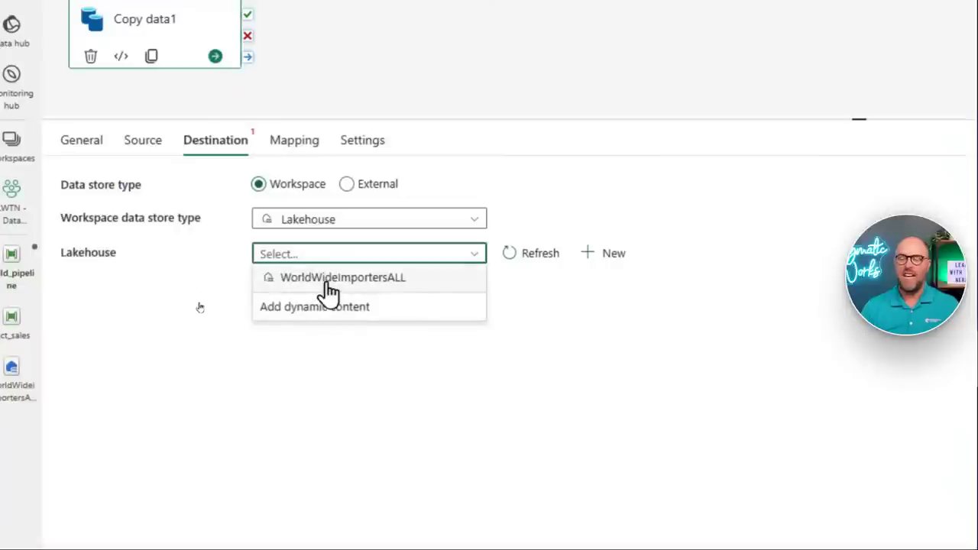
click(327, 281)
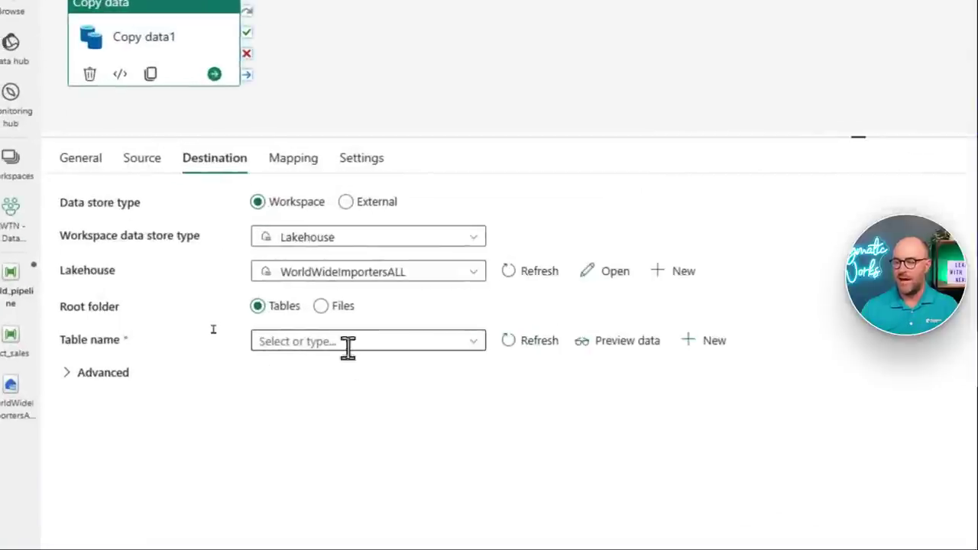
Step: Name the destination table dim_city and set its table action to Overwrite
click(348, 345)
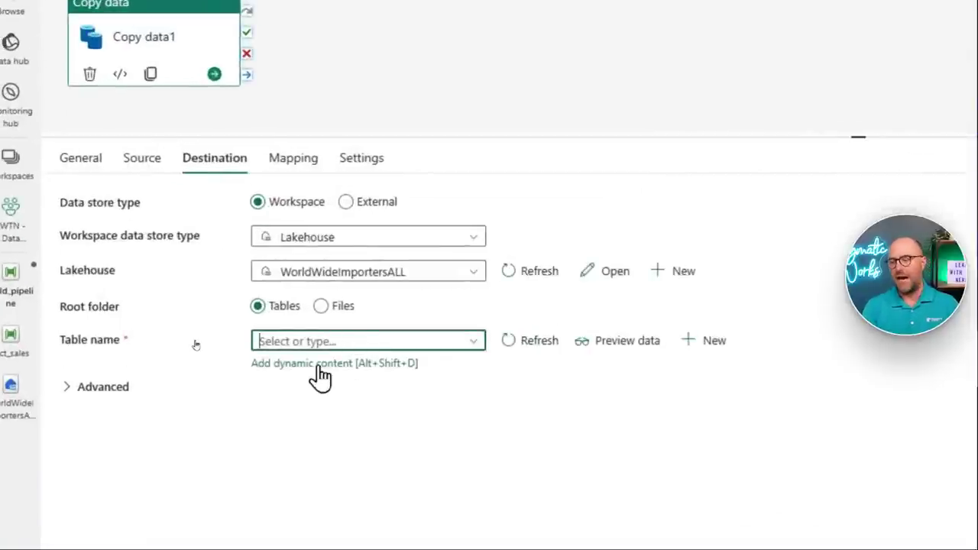
text(dim_city)
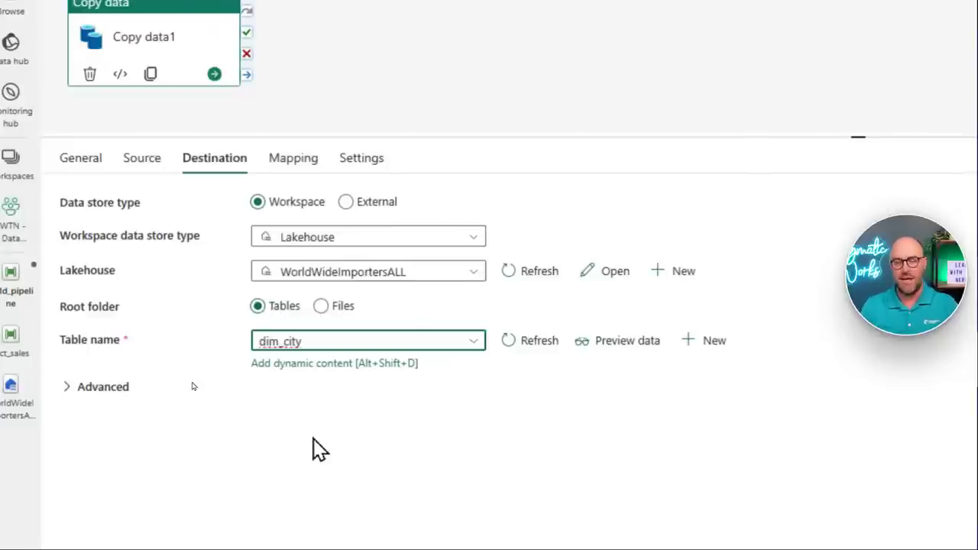
click(80, 387)
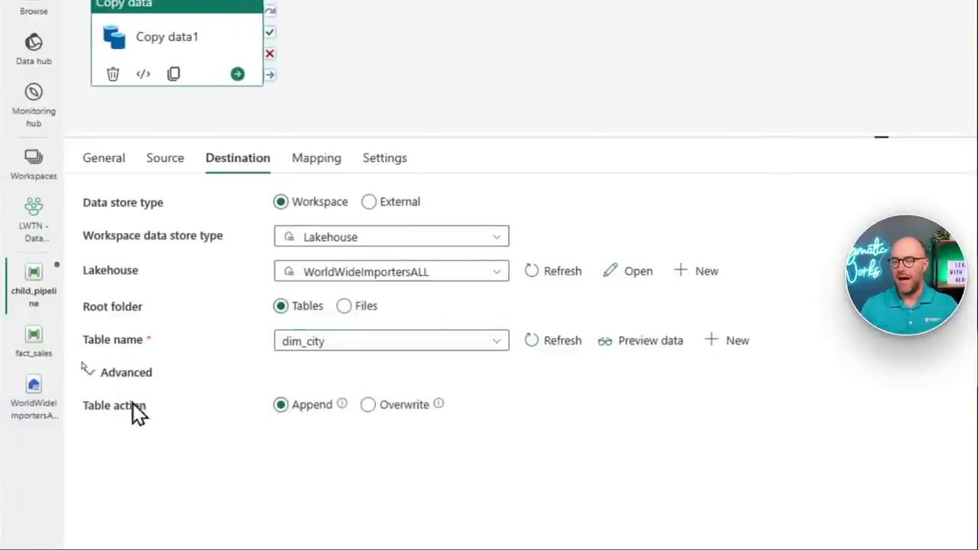
click(405, 409)
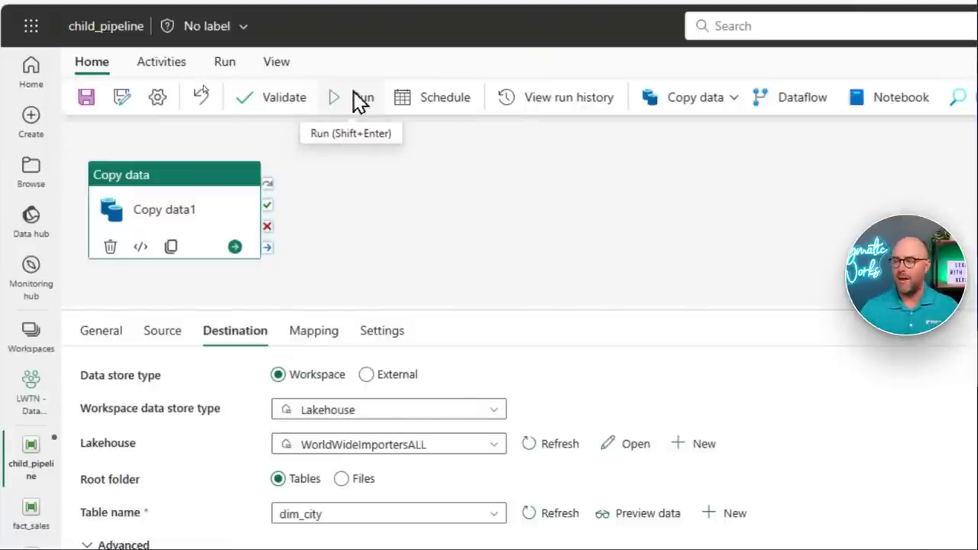
Step: Save and run child_pipeline
click(359, 99)
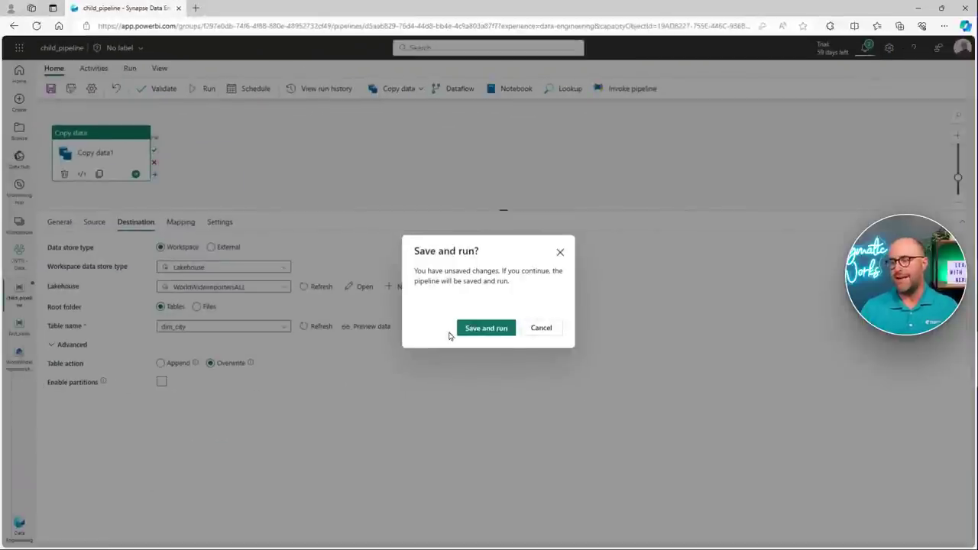
click(480, 329)
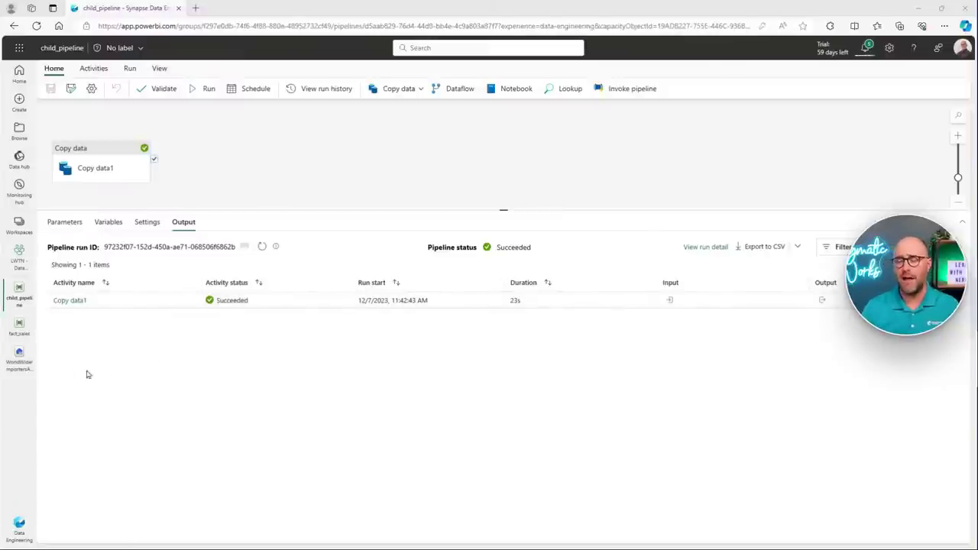
Step: Refresh the WorldWideImportersALL lakehouse's tables and examine the columns and rows of dim_city
click(19, 359)
click(60, 169)
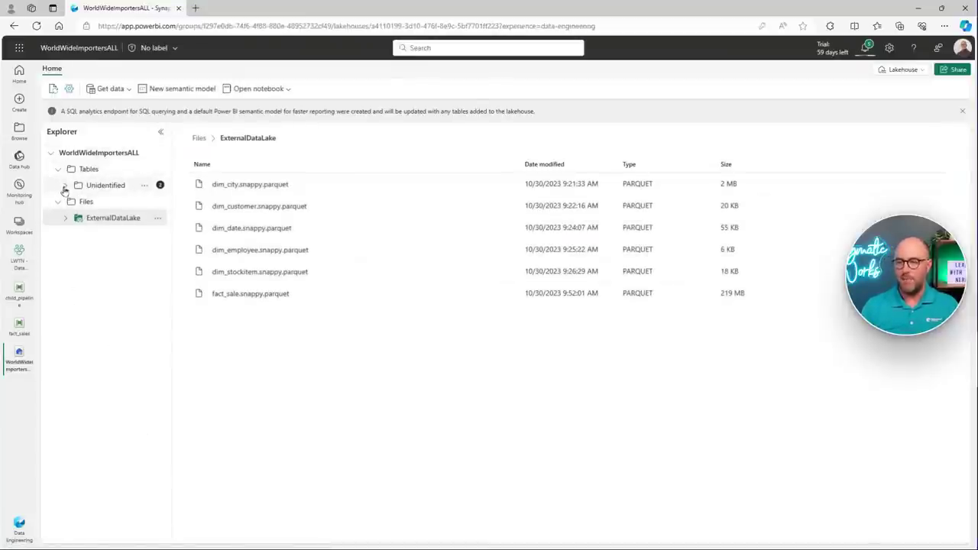
click(64, 186)
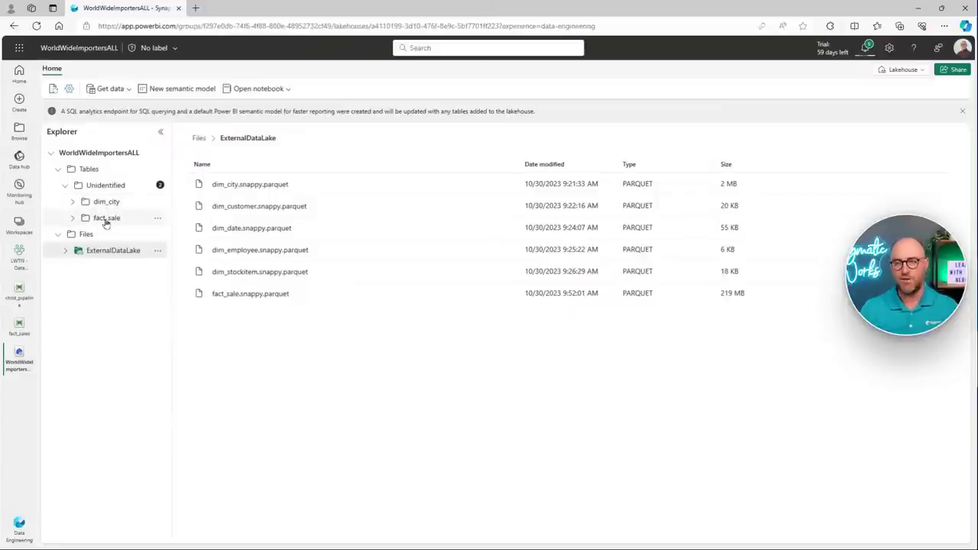
click(54, 89)
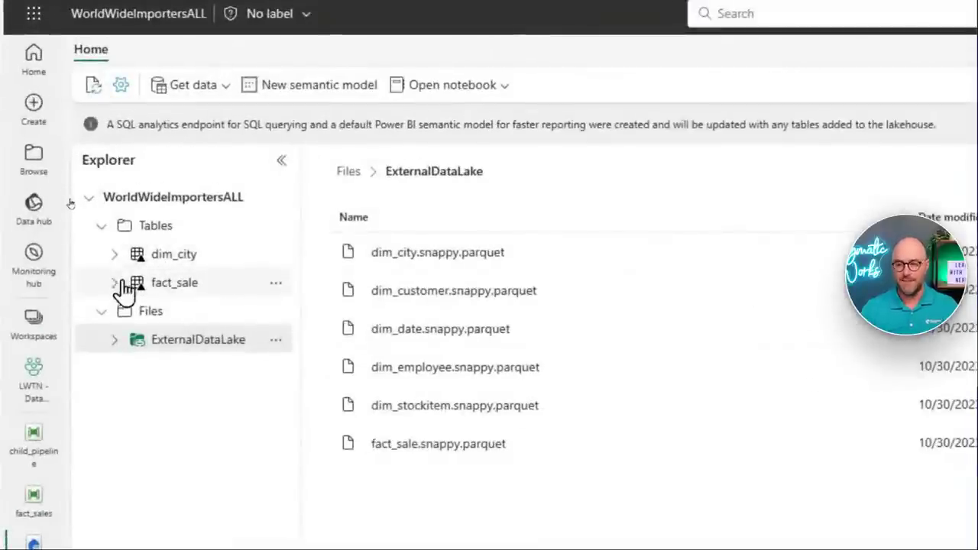
click(115, 255)
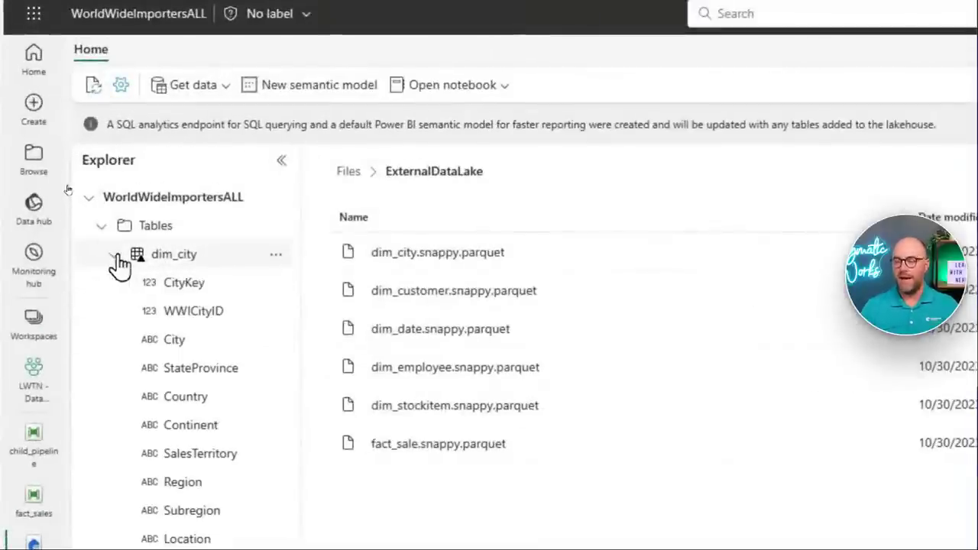
click(209, 255)
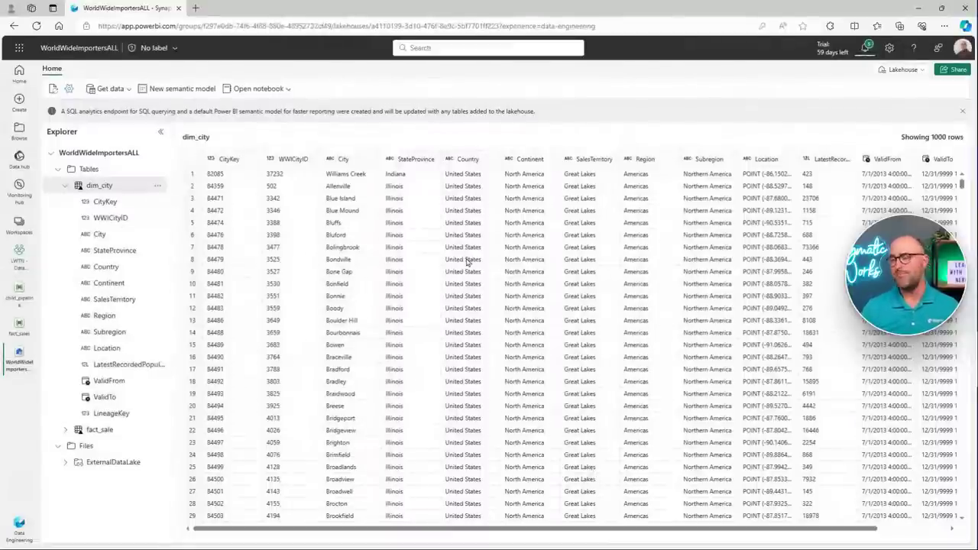
click(65, 189)
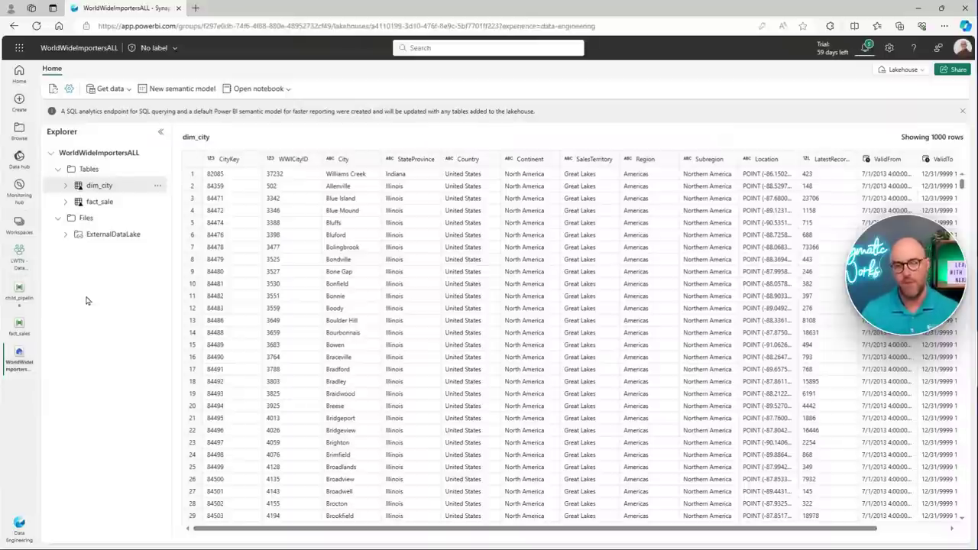
Step: Reopen child_pipeline from the LWTN - Data Engineering workspace and bring up its pipeline-level properties with more room for them
click(19, 260)
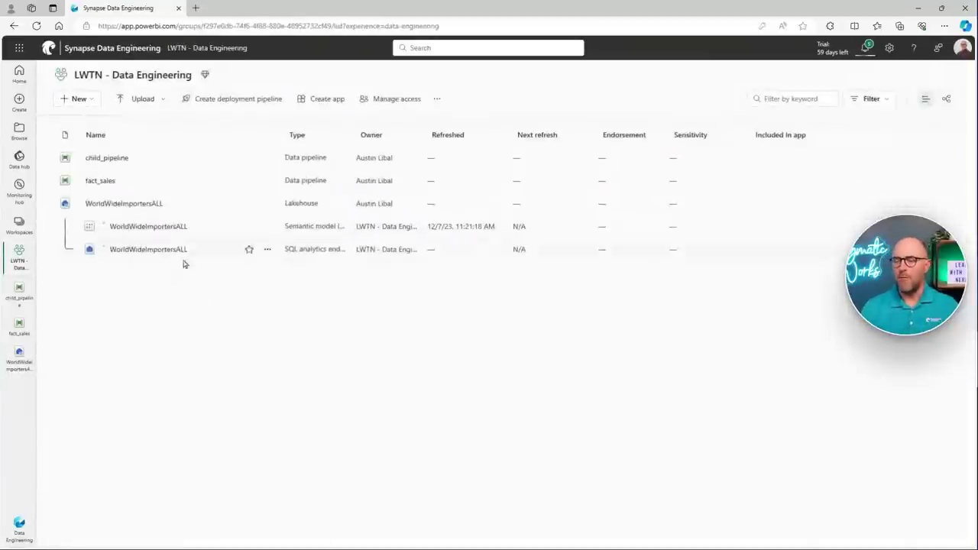
click(114, 158)
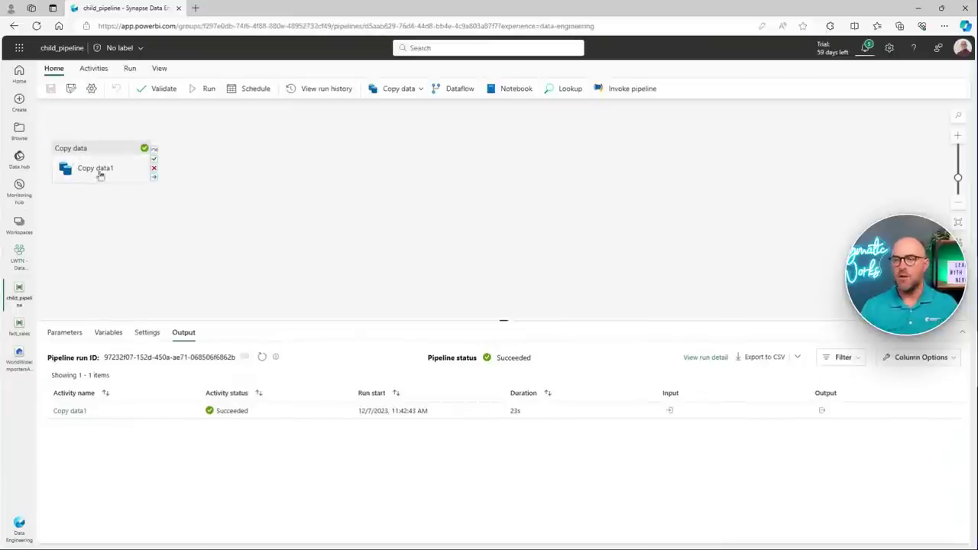
drag(520, 318, 476, 196)
click(105, 158)
click(280, 168)
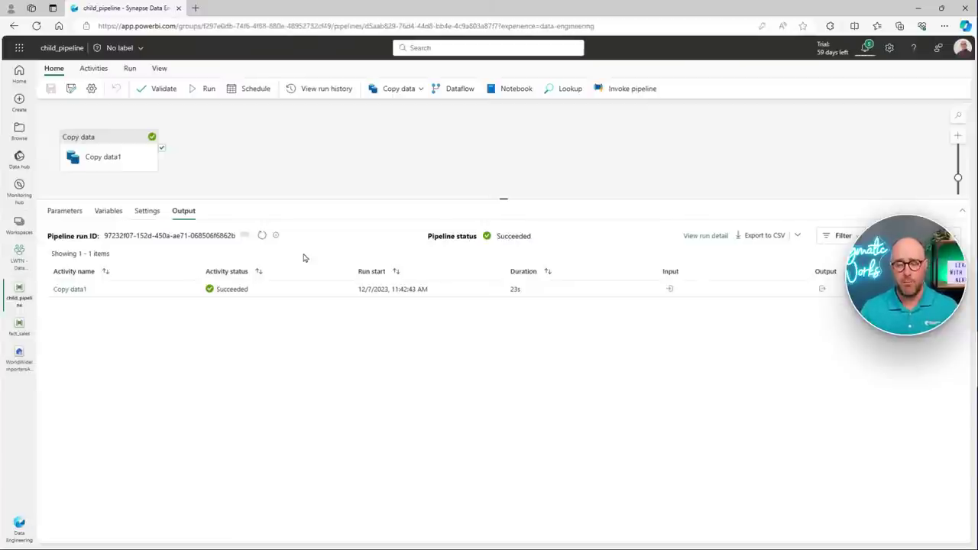
Step: Add a String pipeline parameter named filename to child_pipeline with the default value placeholder
click(65, 214)
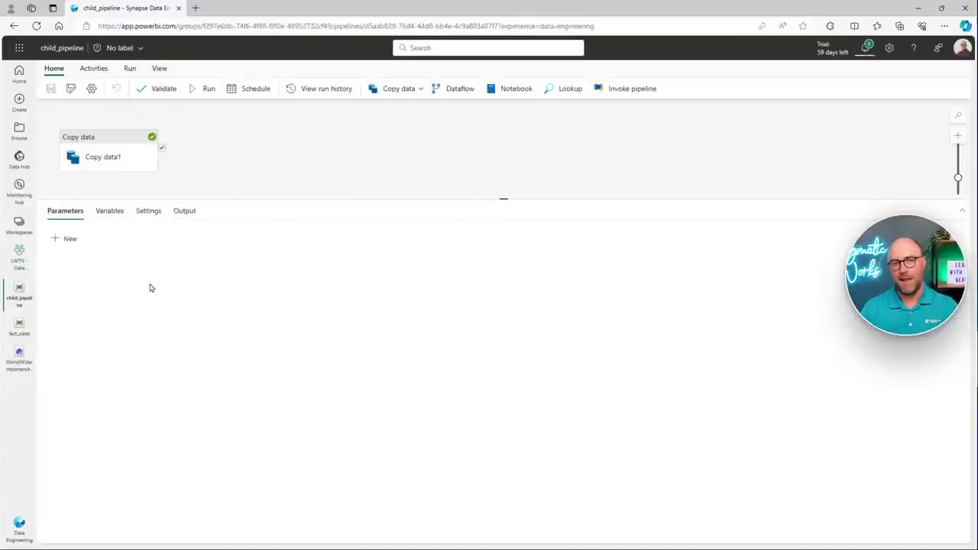
click(67, 239)
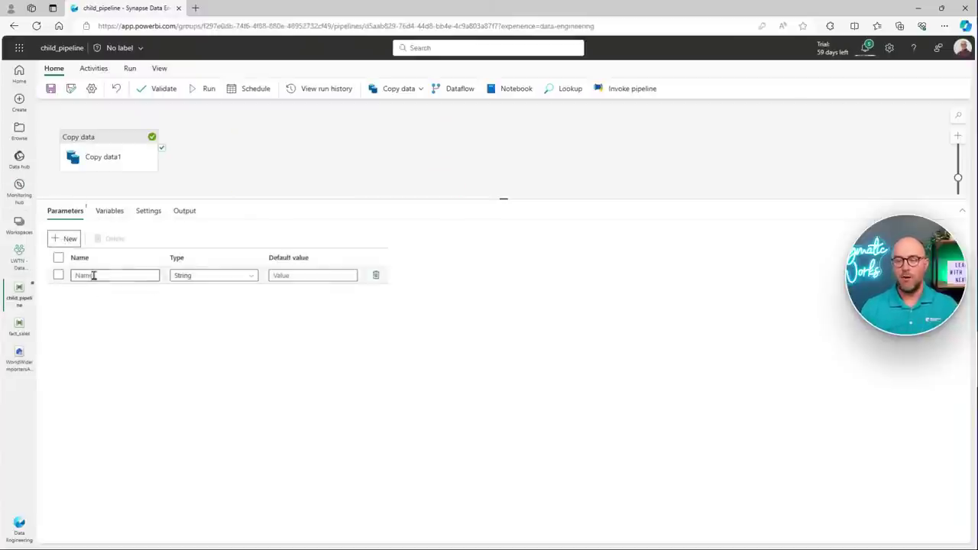
click(82, 275)
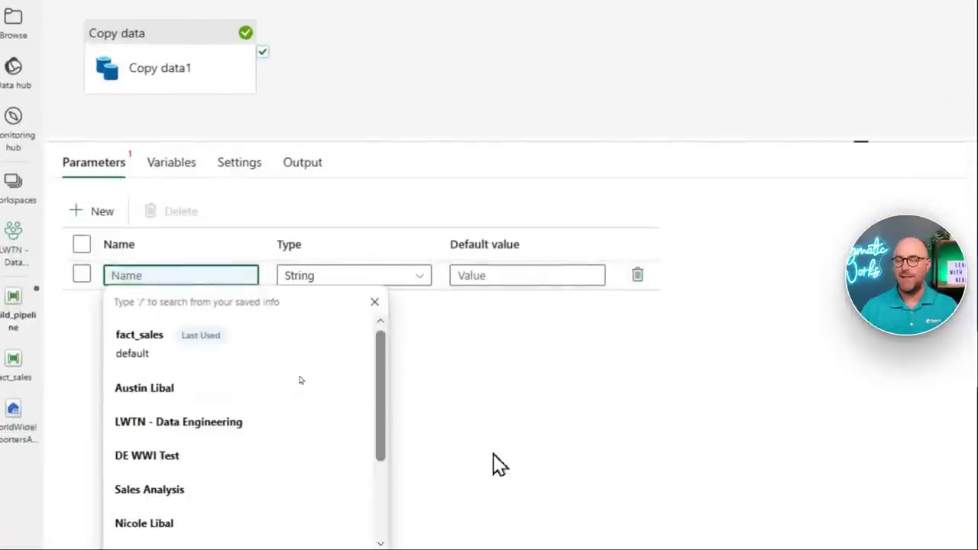
text(filename)
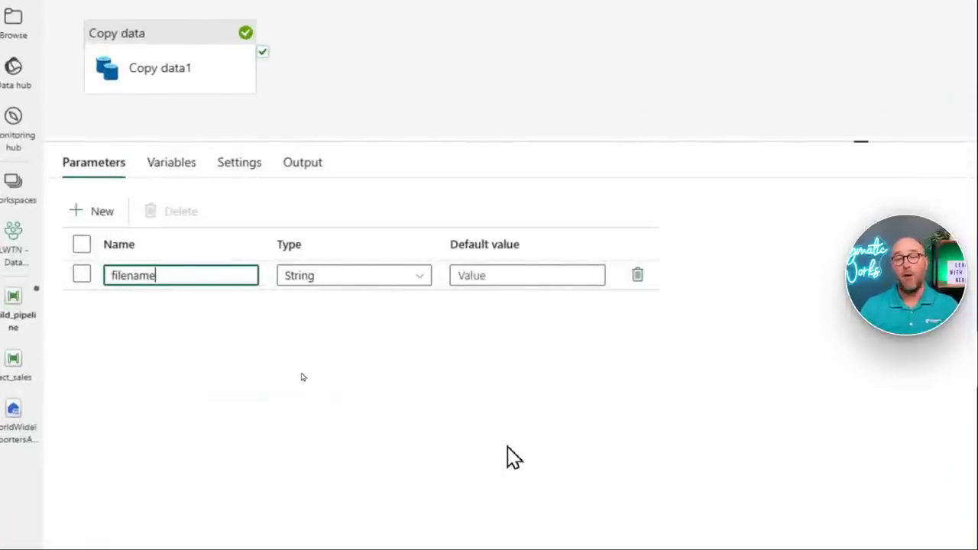
click(499, 275)
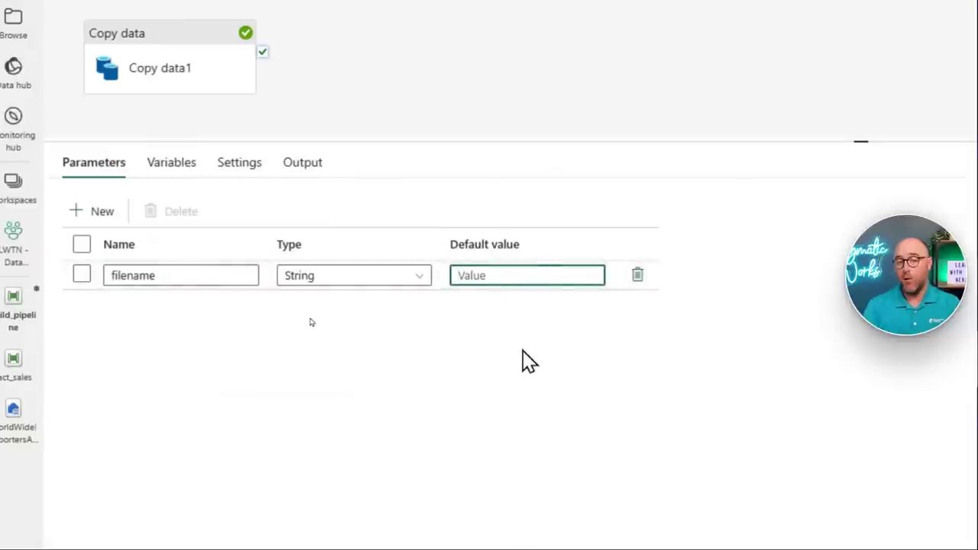
text(palce)
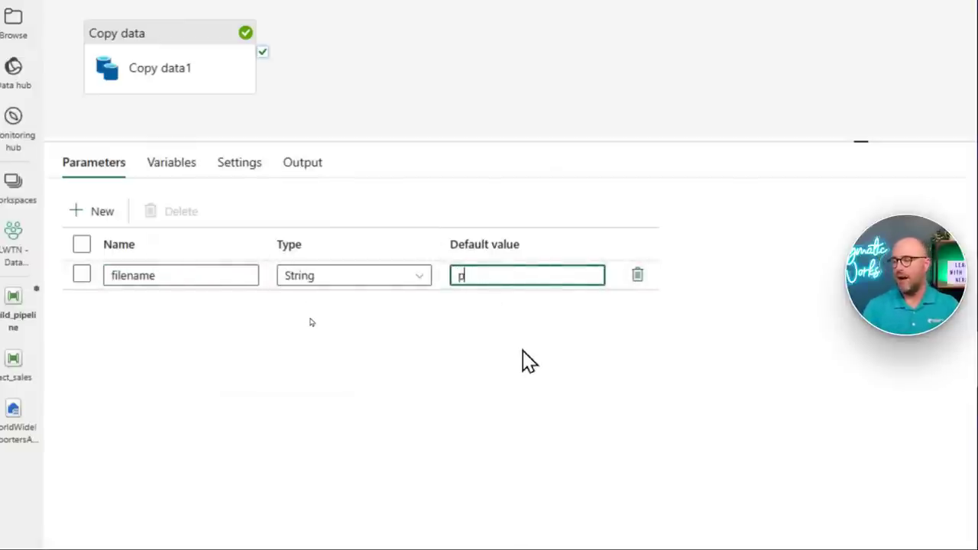
key(BackSpace)
key(BackSpace)
key(BackSpace)
key(BackSpace)
text(laceholder)
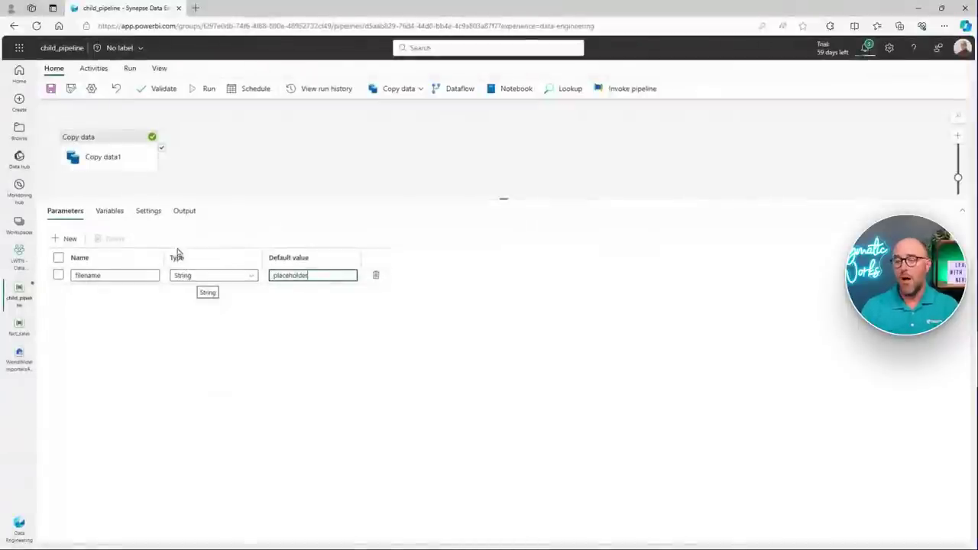
click(102, 154)
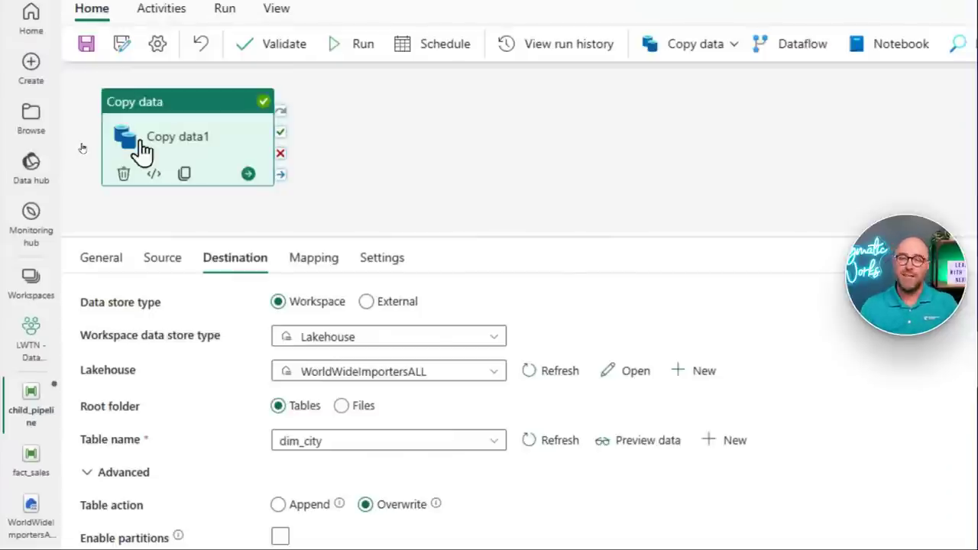
click(148, 264)
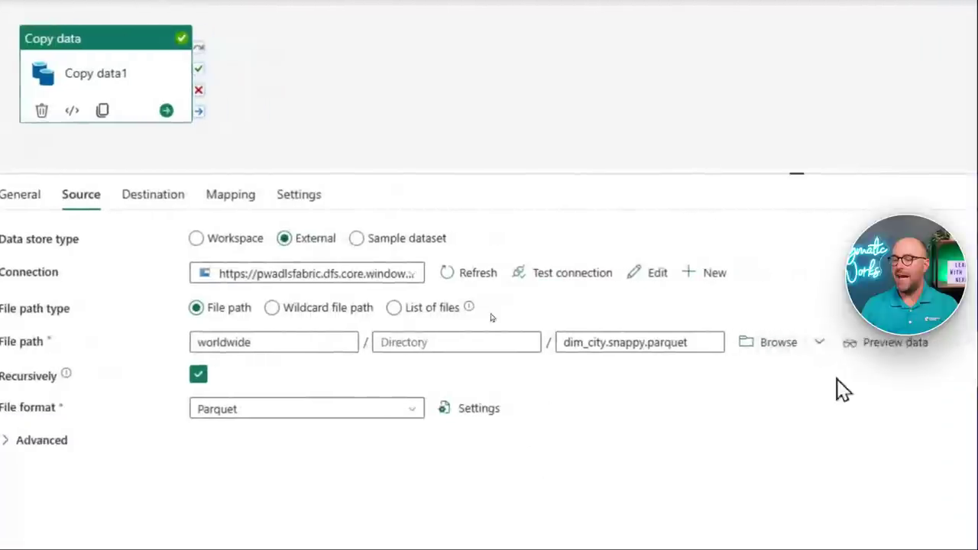
click(586, 337)
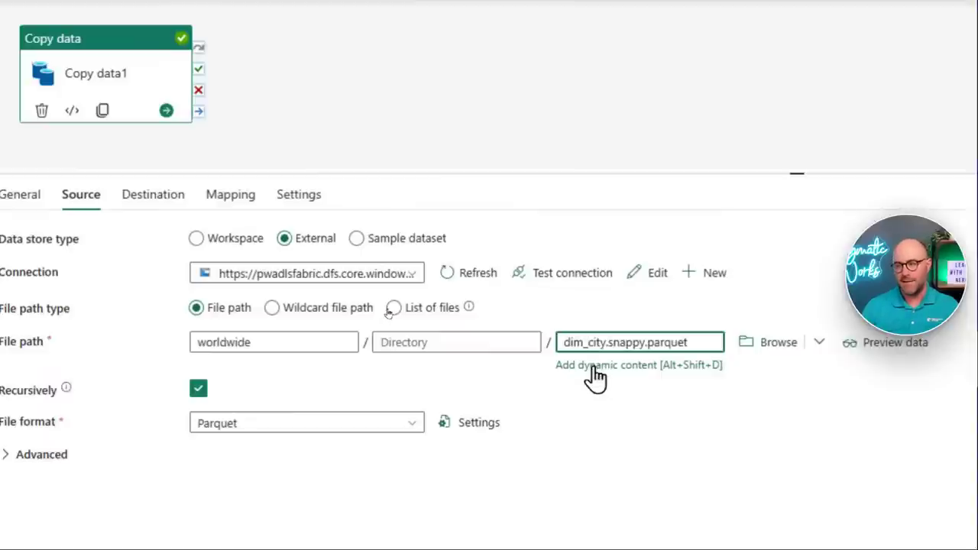
click(595, 367)
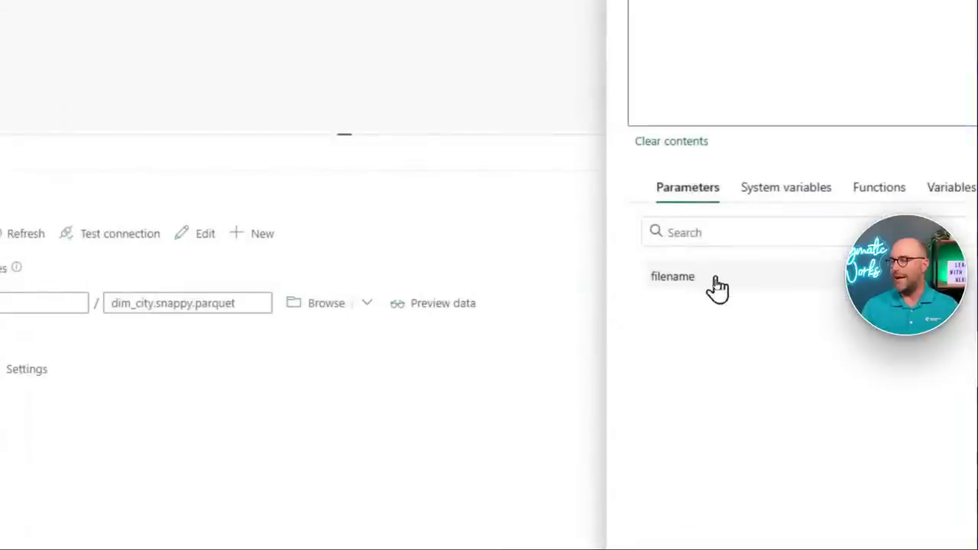
click(714, 279)
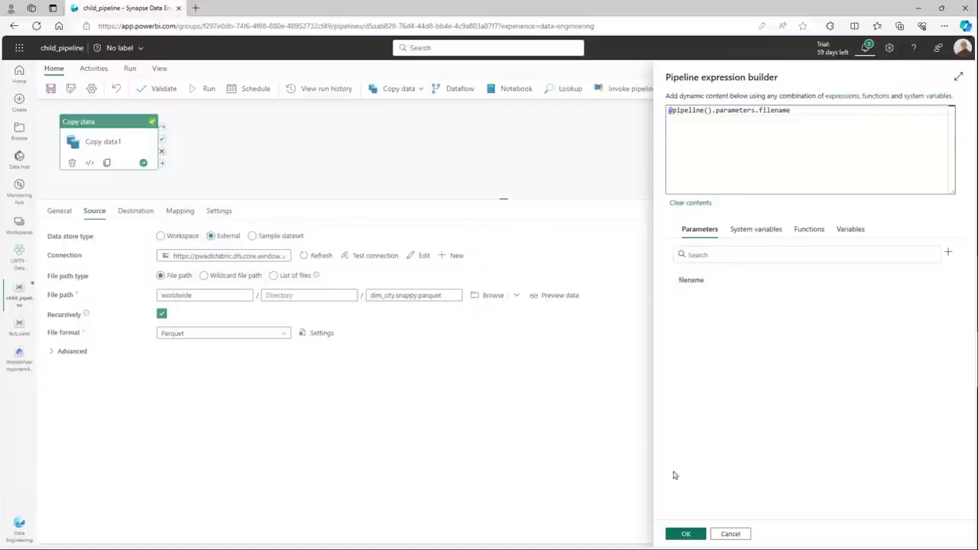
click(686, 534)
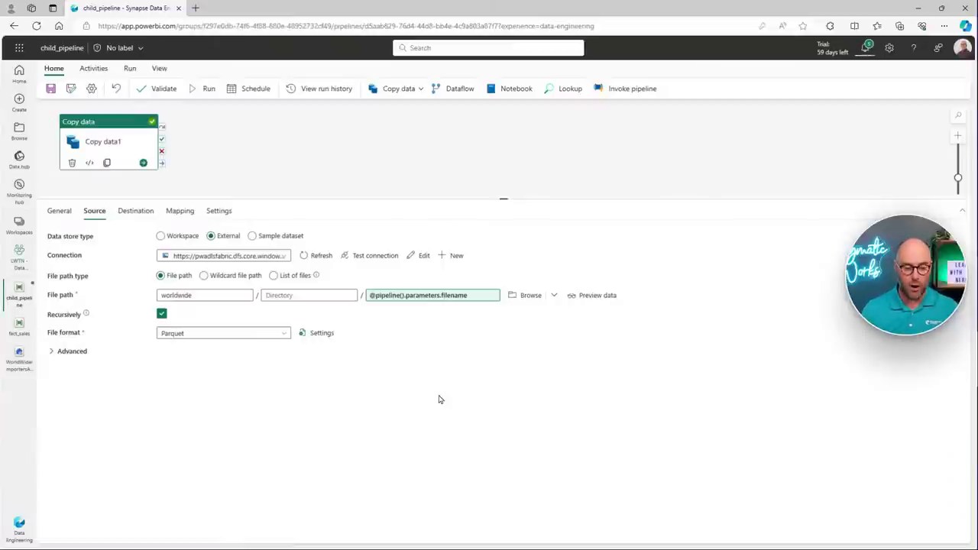
Step: Clear dim_city from Copy data1's destination table name and open the expression builder for that field
click(137, 213)
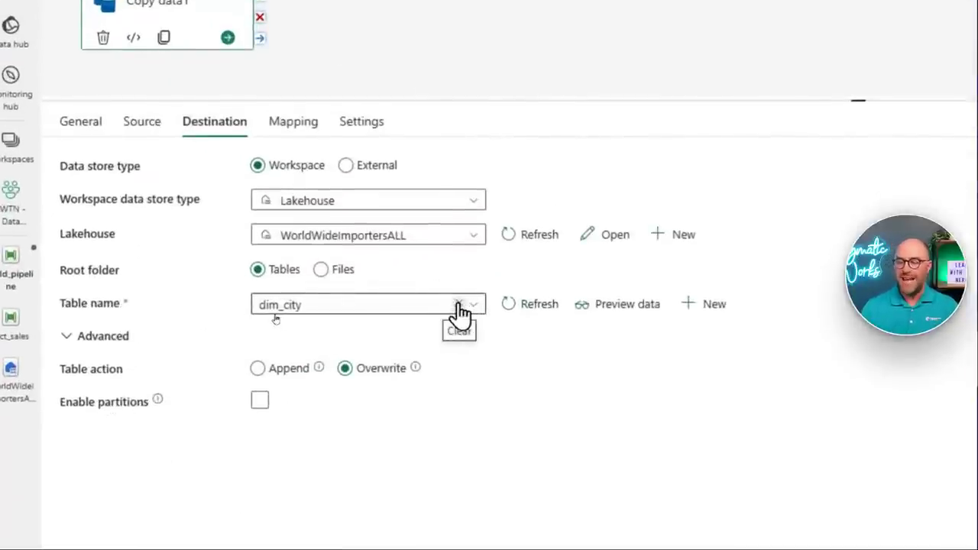
click(461, 310)
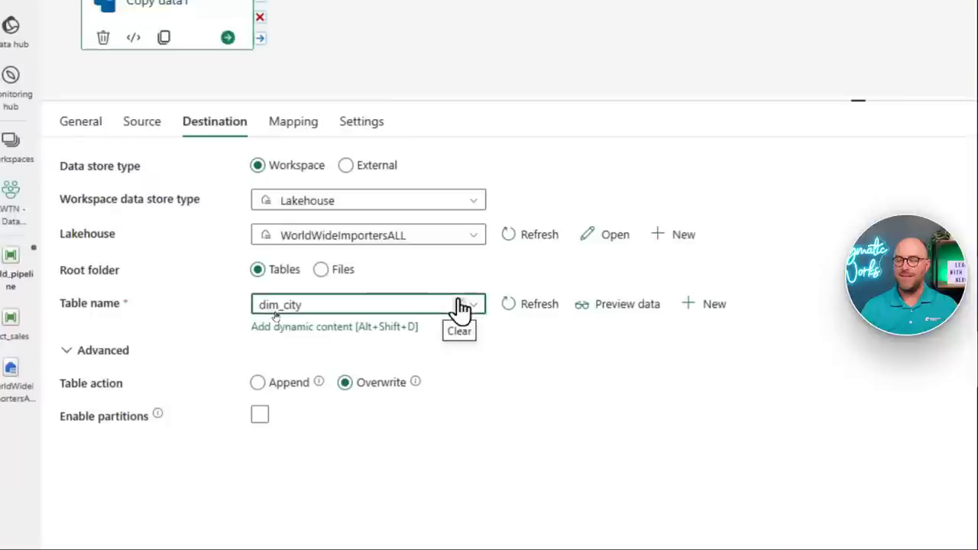
click(461, 307)
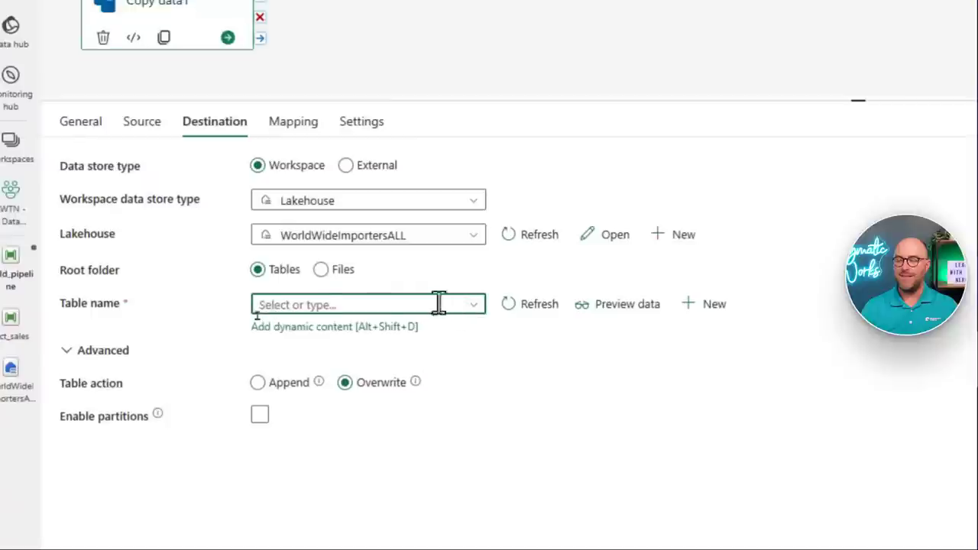
click(321, 330)
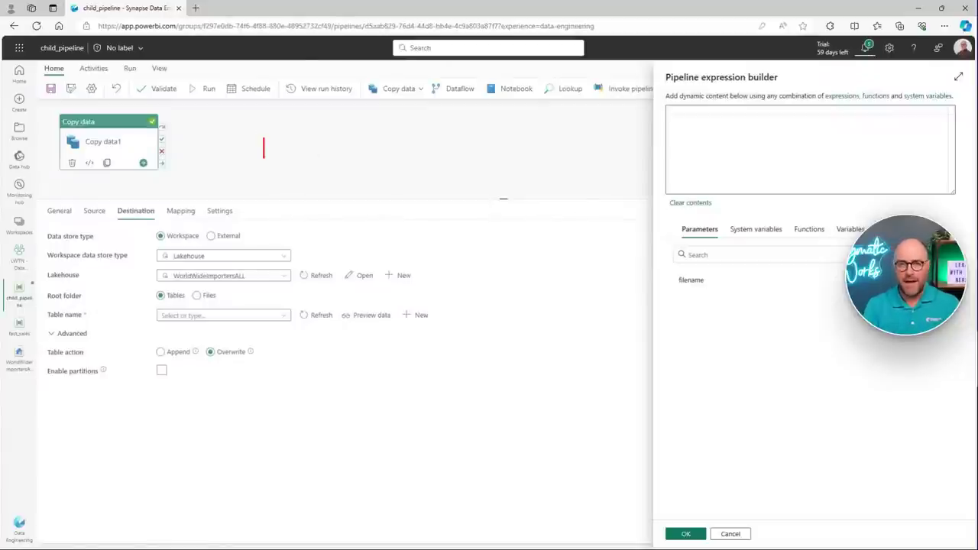
text(dim_c)
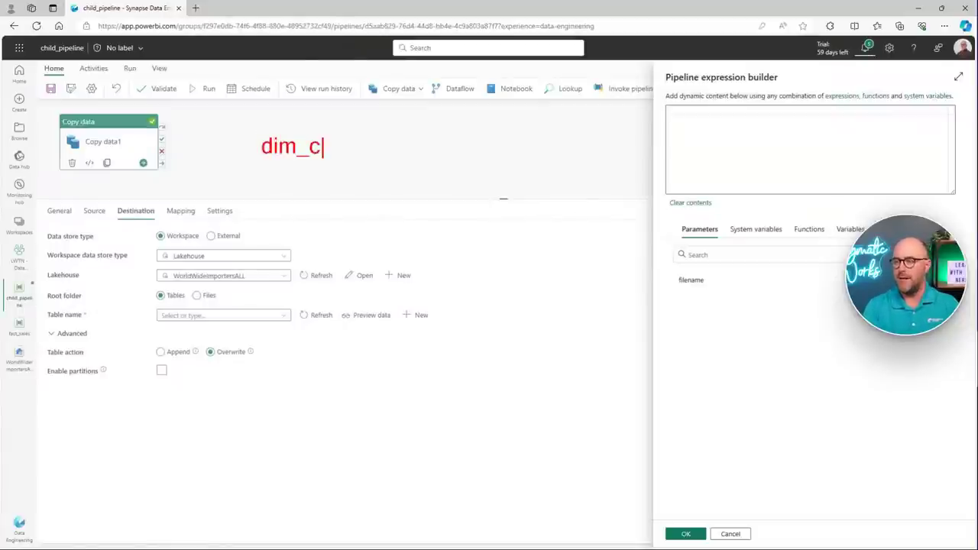
text(ity.snapp)
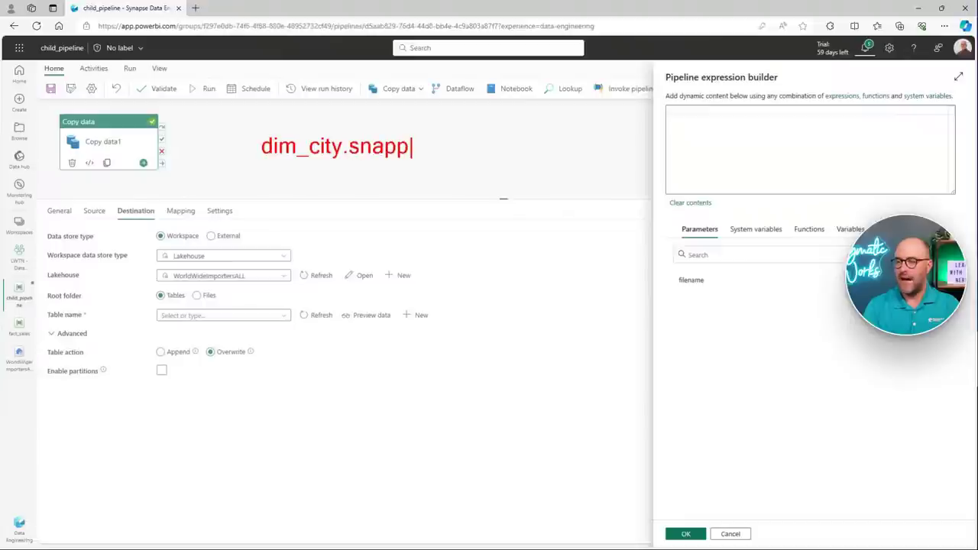
text(y.parquet)
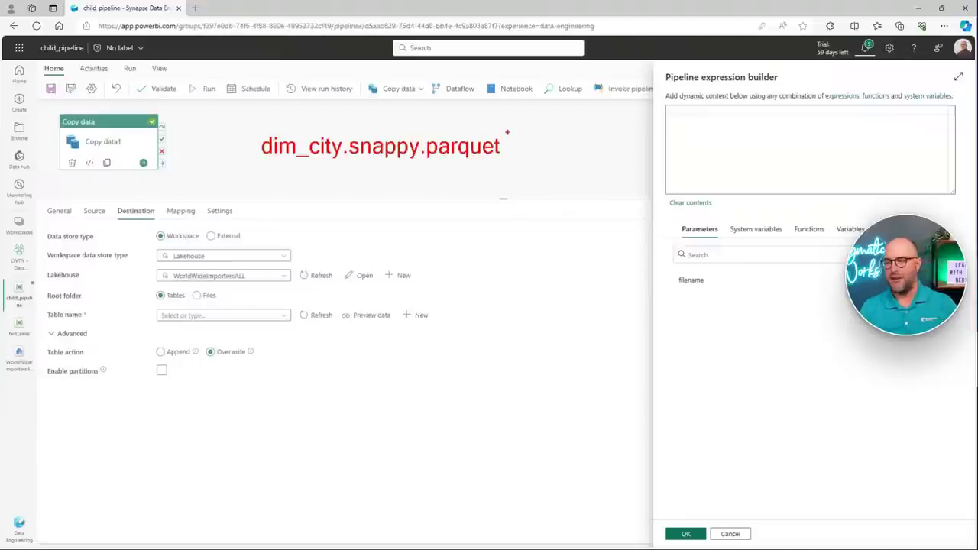
drag(342, 146, 555, 146)
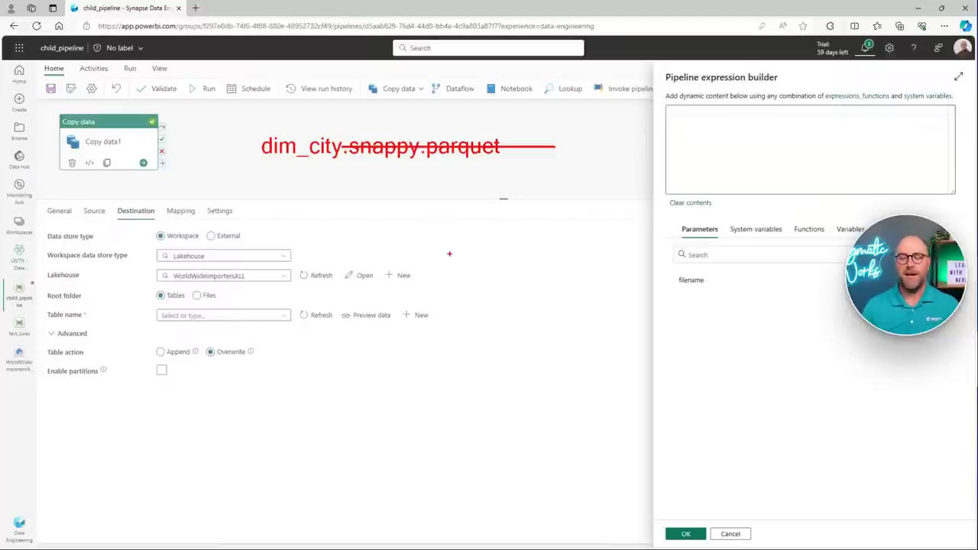
key(Escape)
click(816, 122)
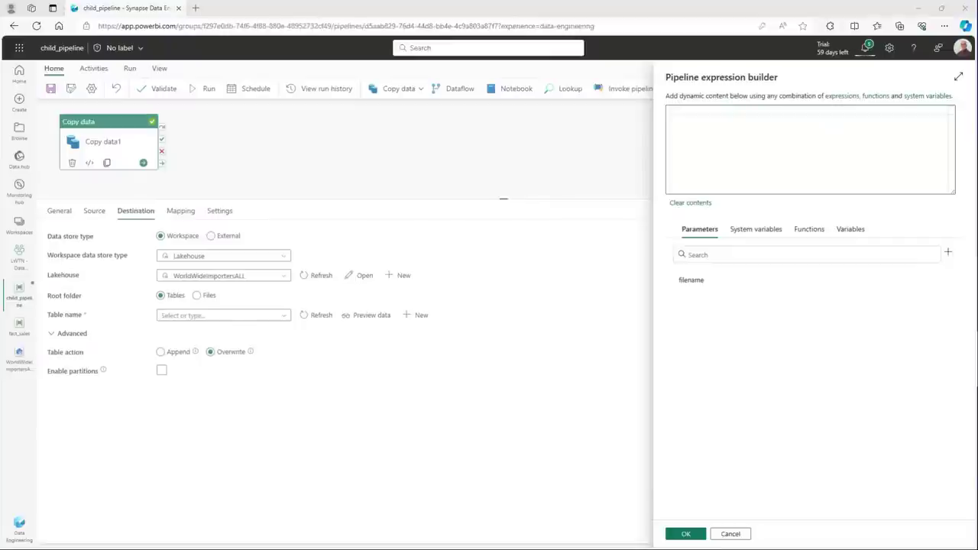
click(801, 144)
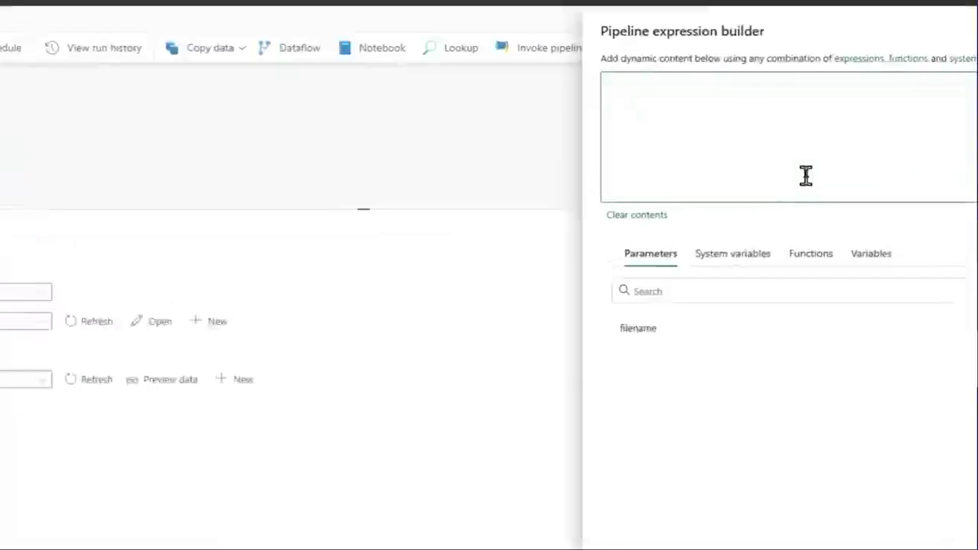
text(@)
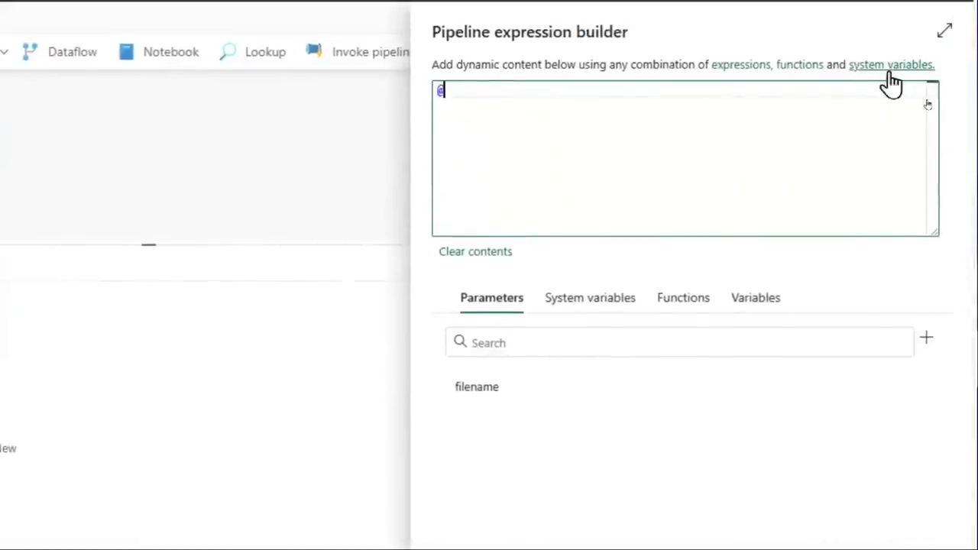
text(replace()
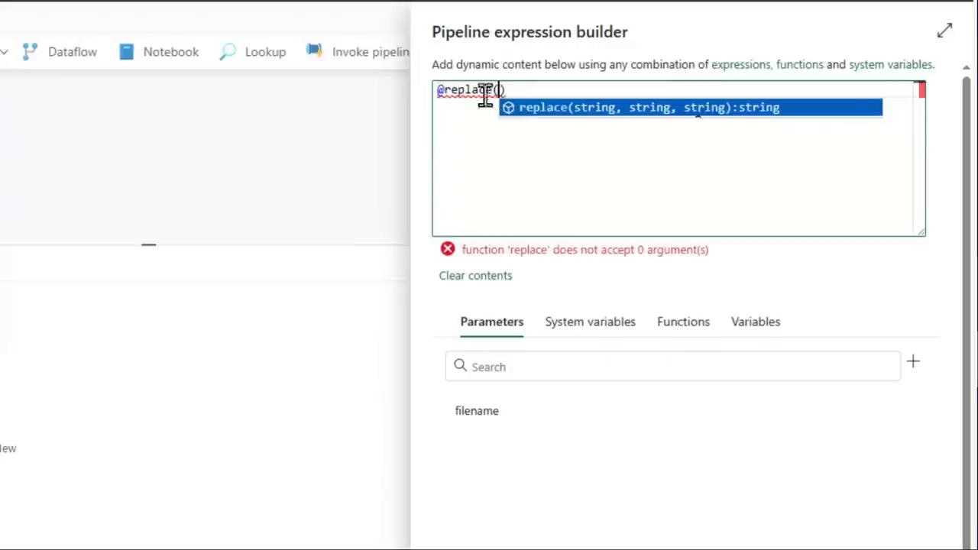
click(507, 419)
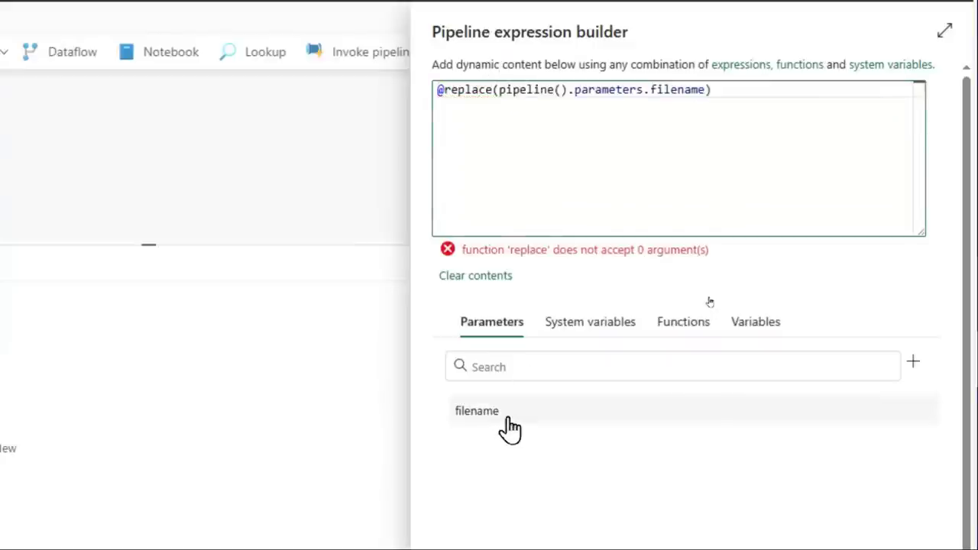
click(706, 91)
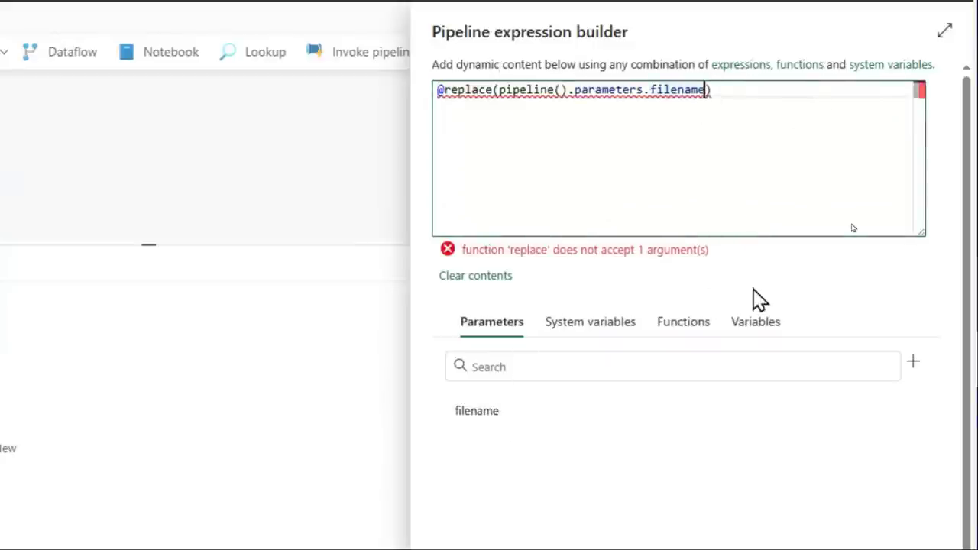
Step: Complete the replace expression with '.snappy.parquet' and an empty string '' as its remaining arguments, and apply it as the table name
text(, )
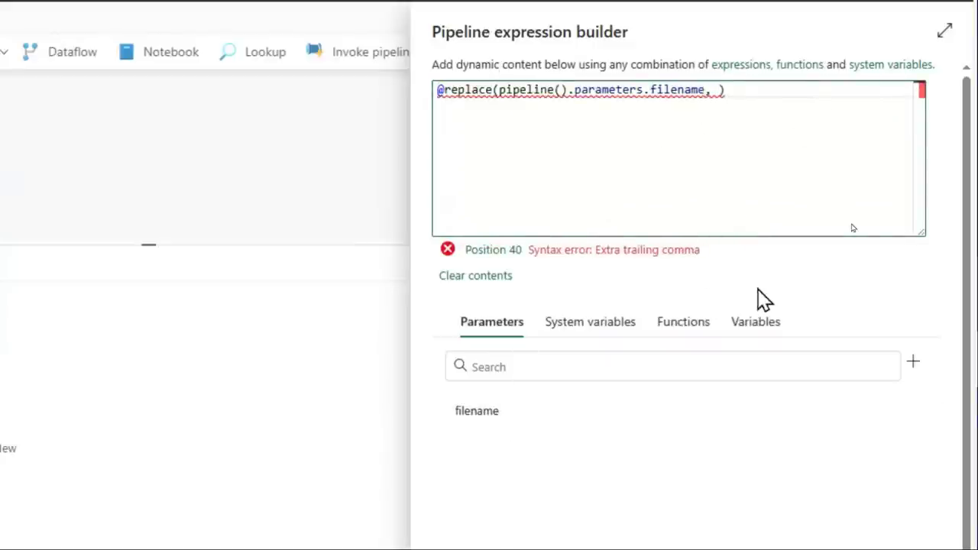
text('.snapp)
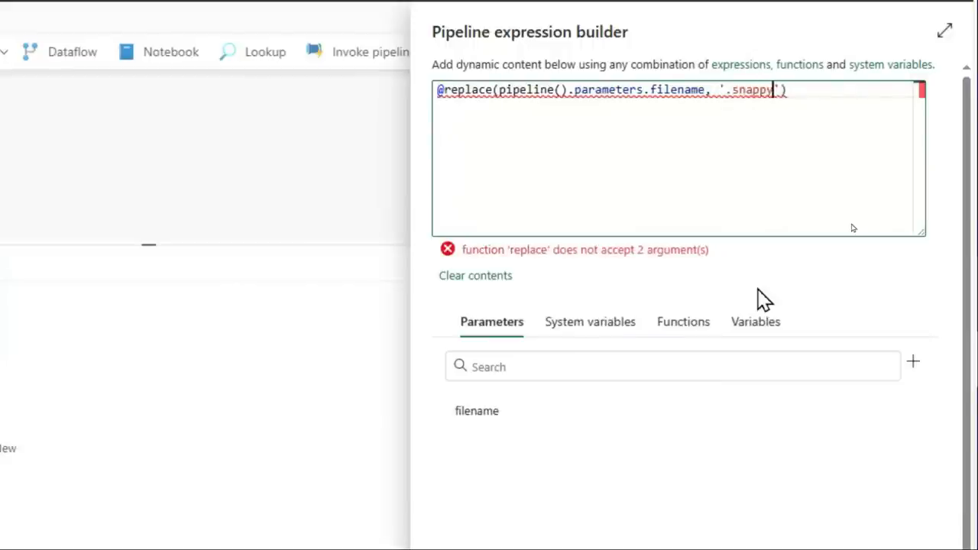
text(y.parquet)
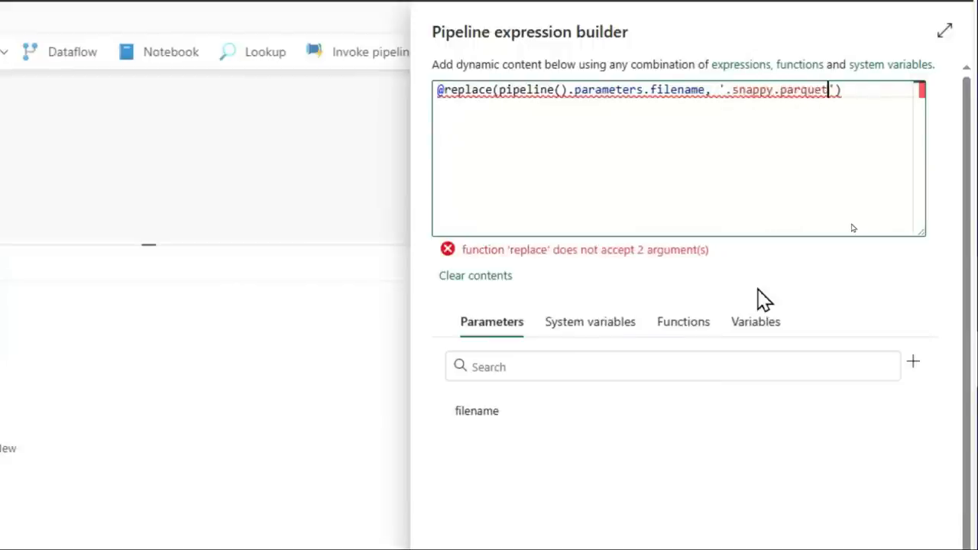
key(Right)
text(,)
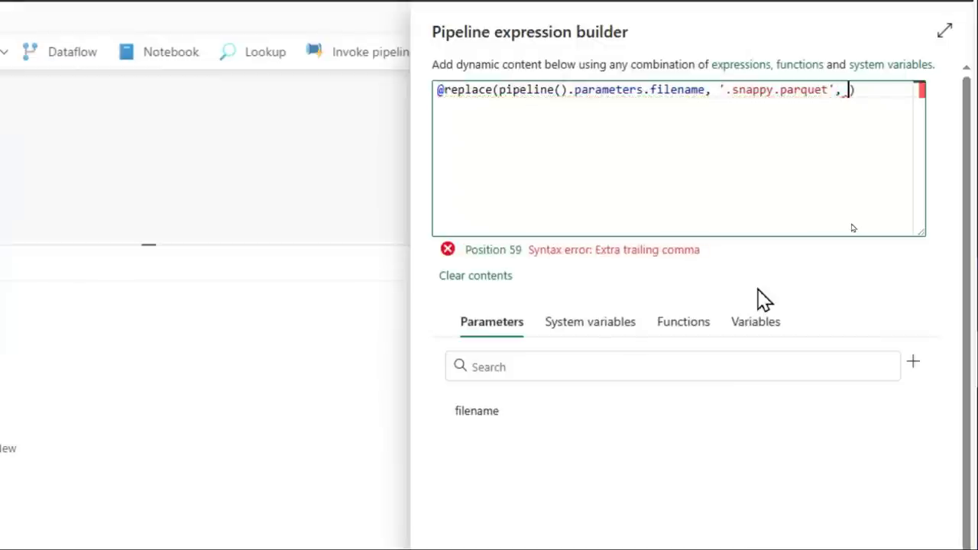
text( '')
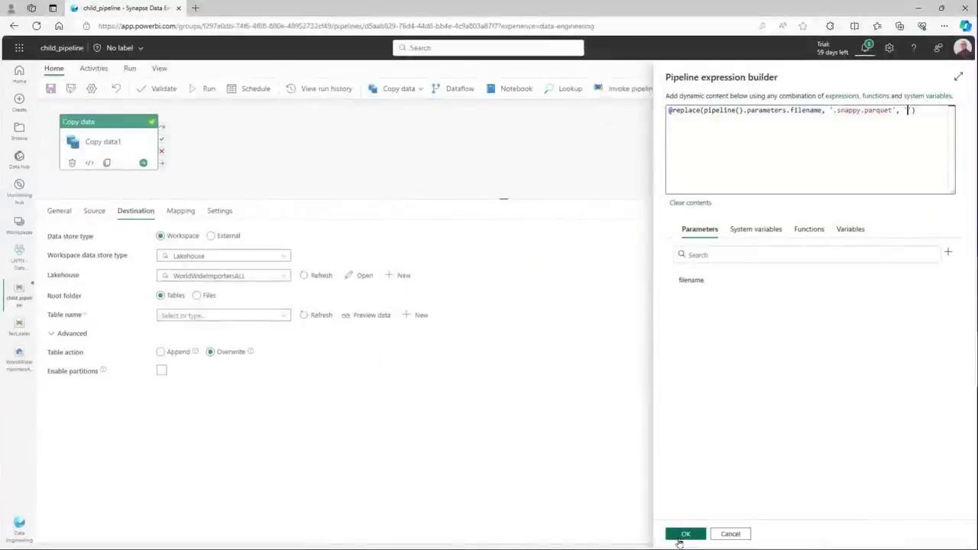
click(677, 538)
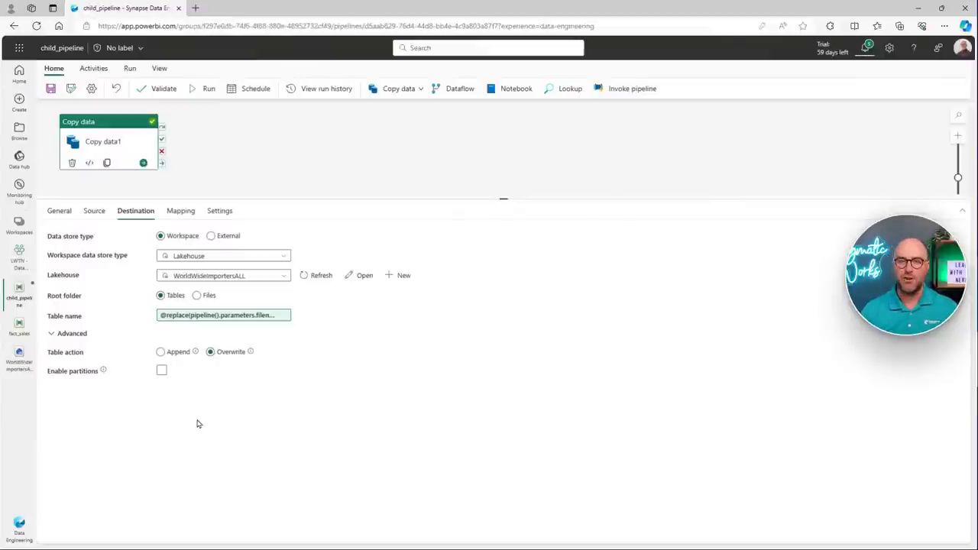
Step: Save the parameterized child_pipeline
click(27, 266)
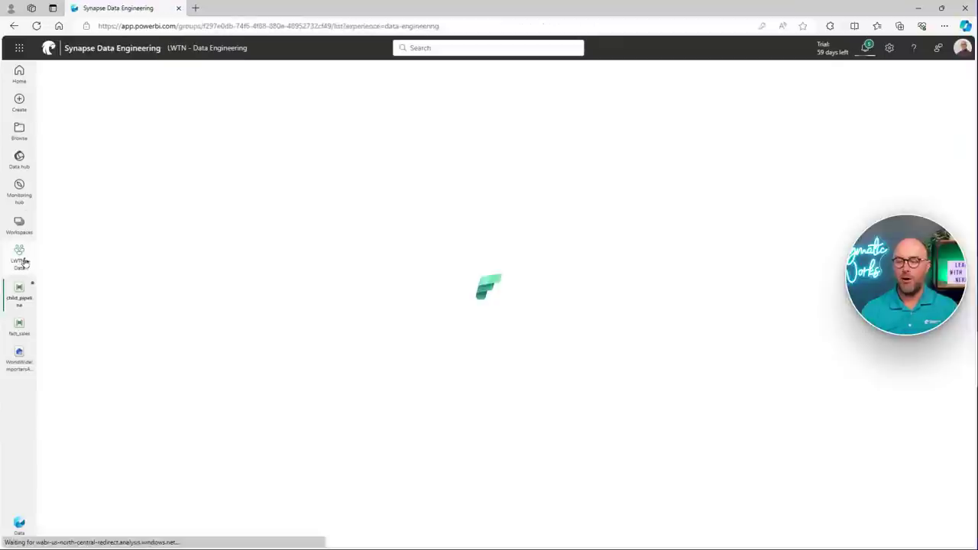
click(19, 291)
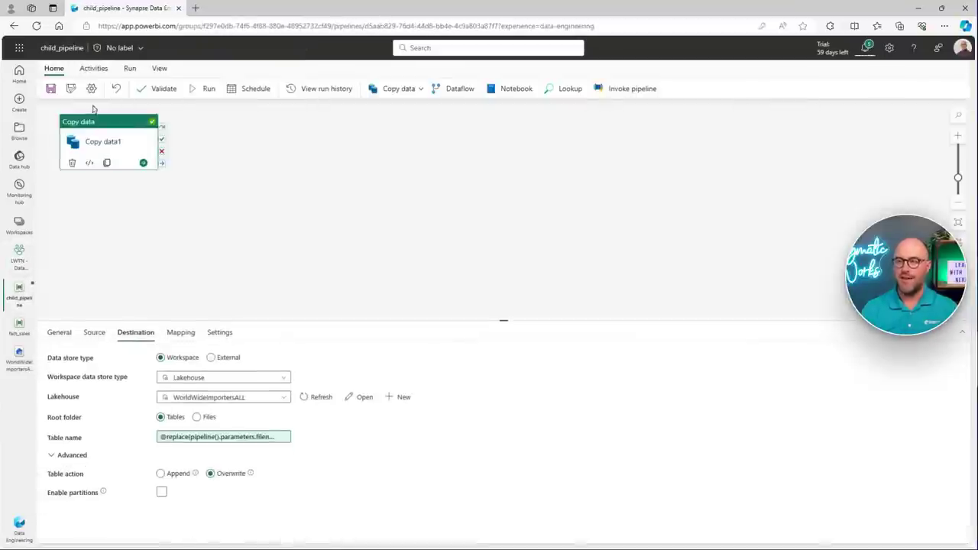
click(50, 88)
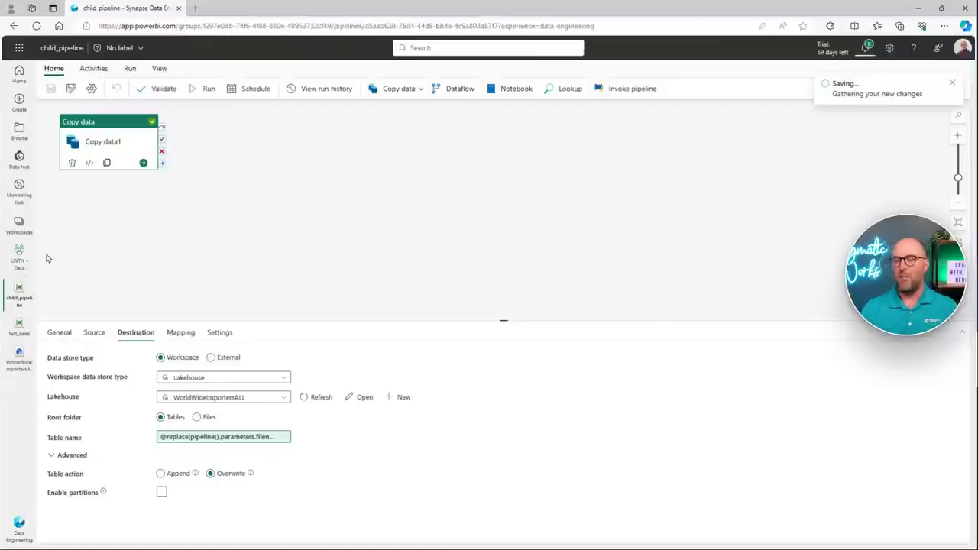
Step: Start creating a new data pipeline in the LWTN - Data Engineering workspace
click(19, 260)
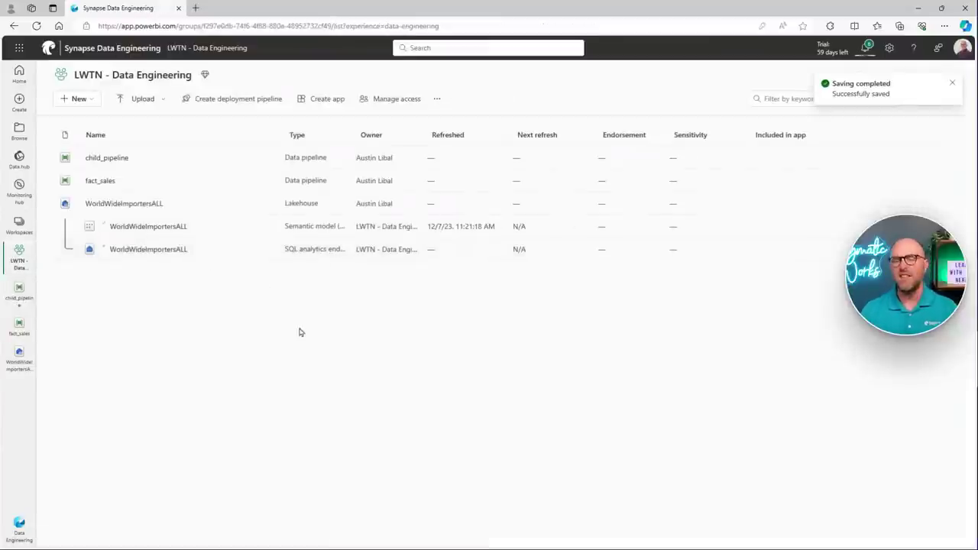
click(91, 104)
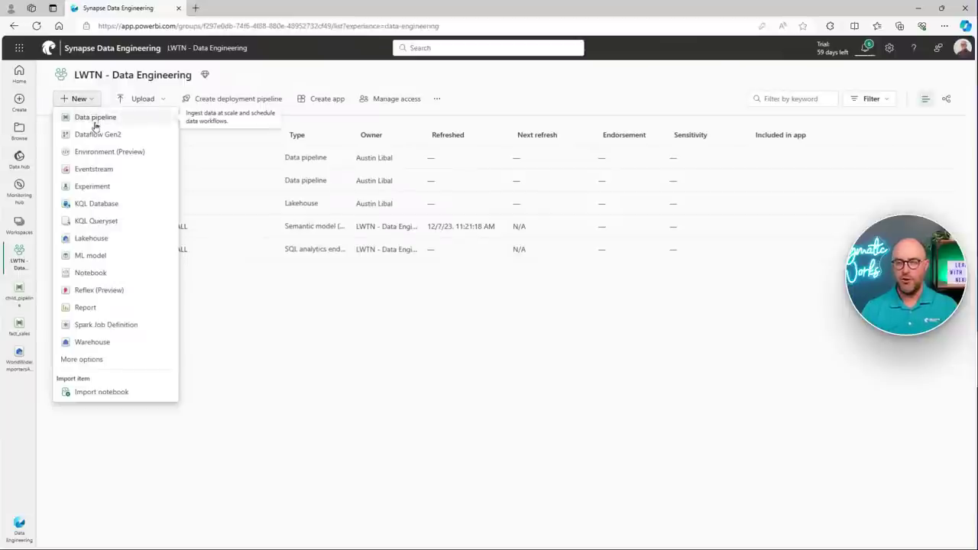
click(97, 120)
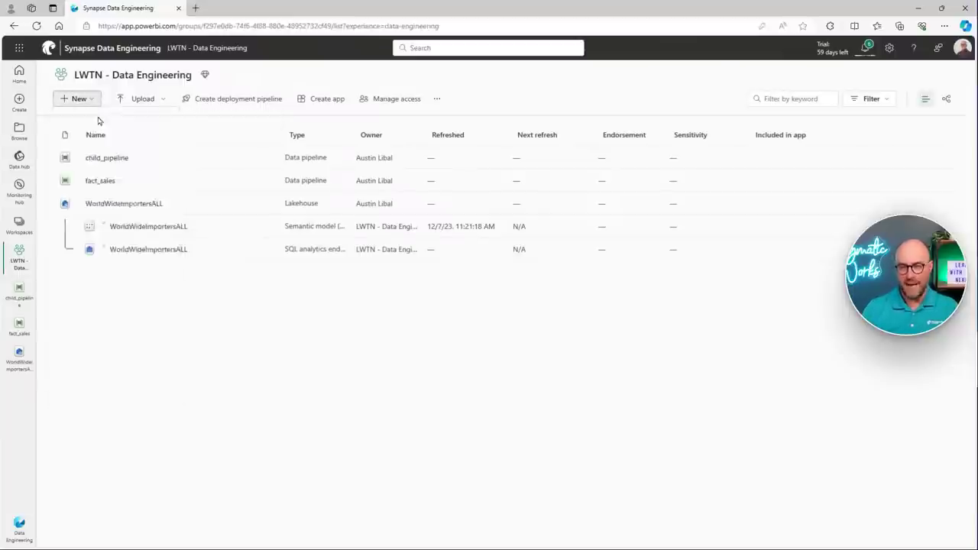
Step: Create a new data pipeline named parent_pipeline in the LWTN - Data Engineering workspace
double_click(476, 273)
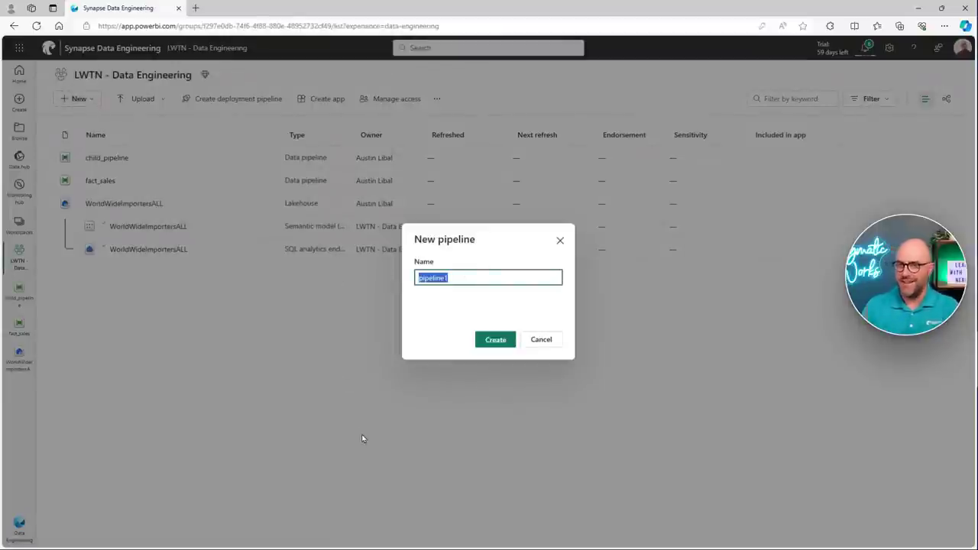
text(parent_)
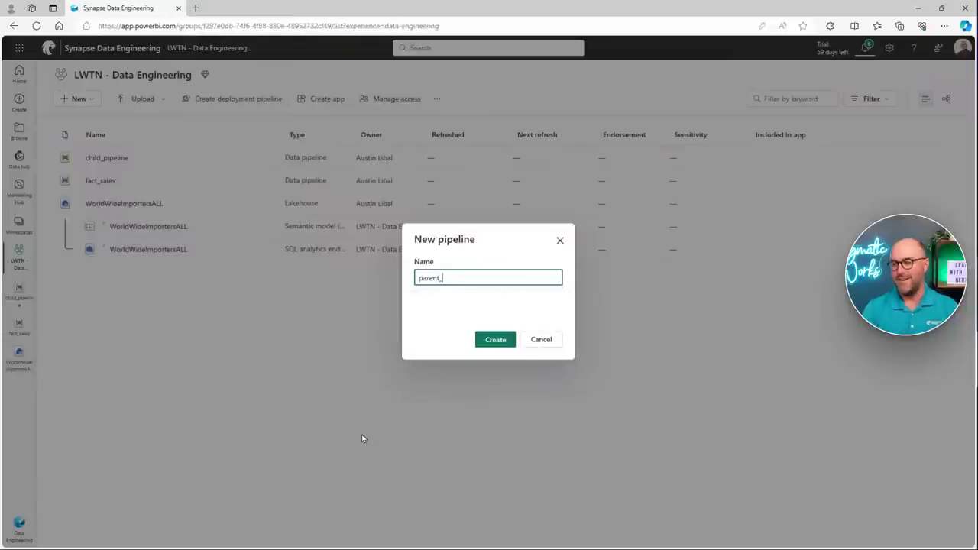
text(pipeline)
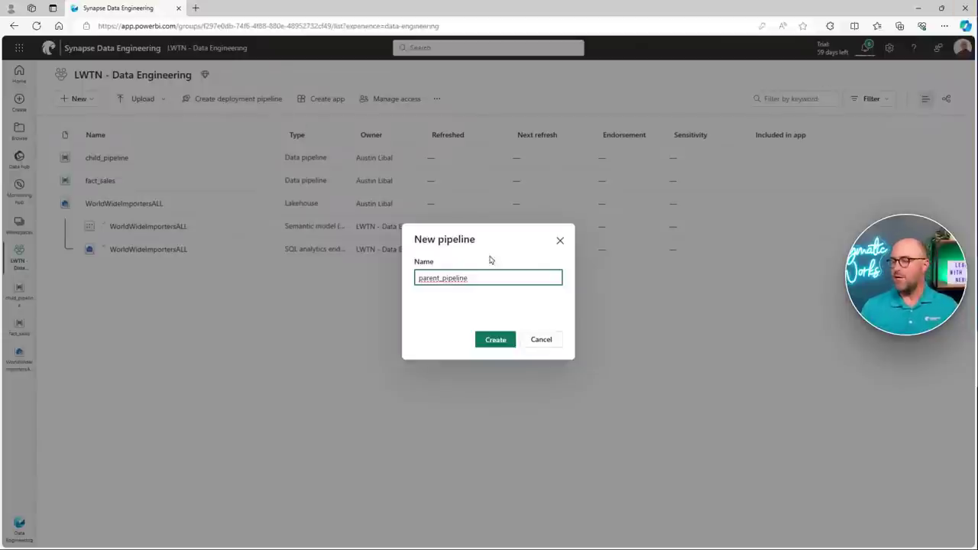
click(495, 339)
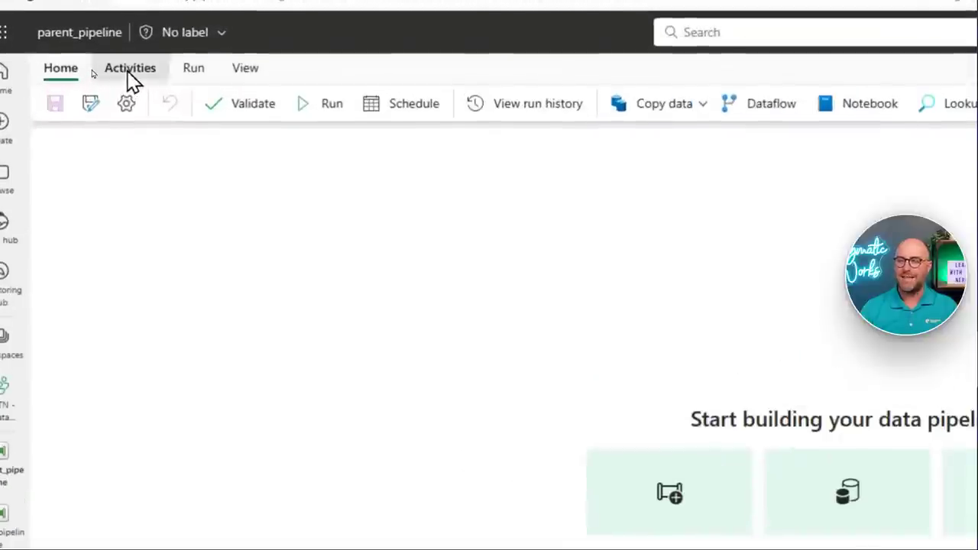
Step: Add a Get Metadata activity to the pipeline canvas and enlarge the properties area below it
click(92, 74)
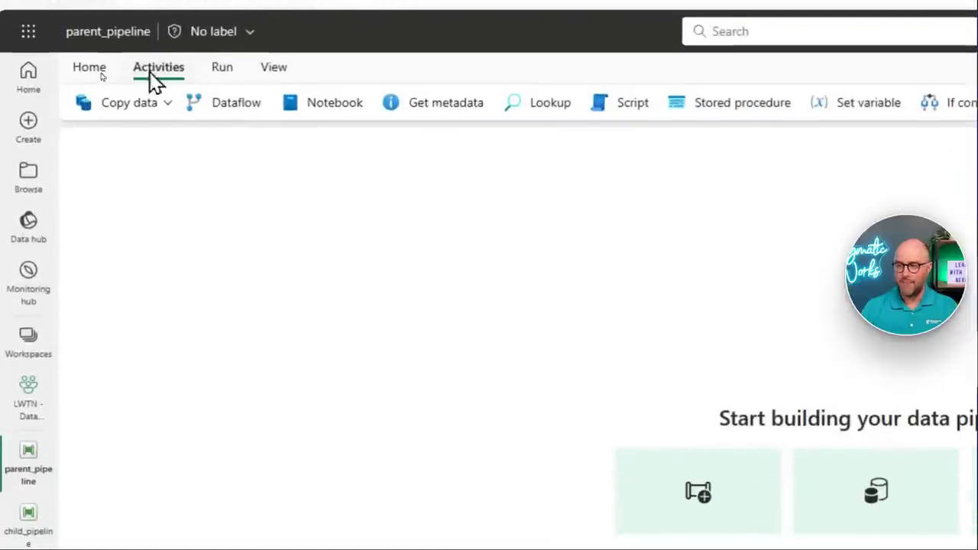
click(410, 109)
drag(189, 334, 153, 227)
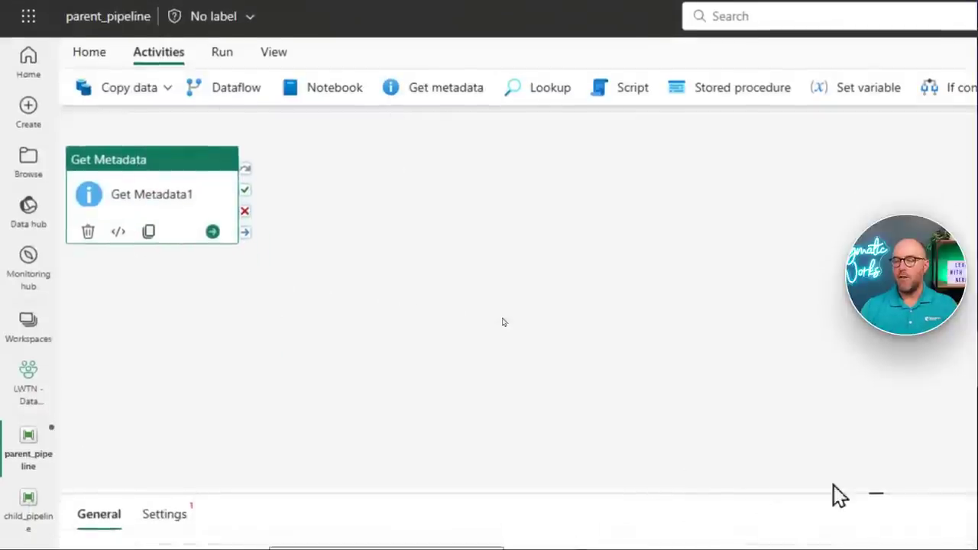
drag(879, 510, 826, 293)
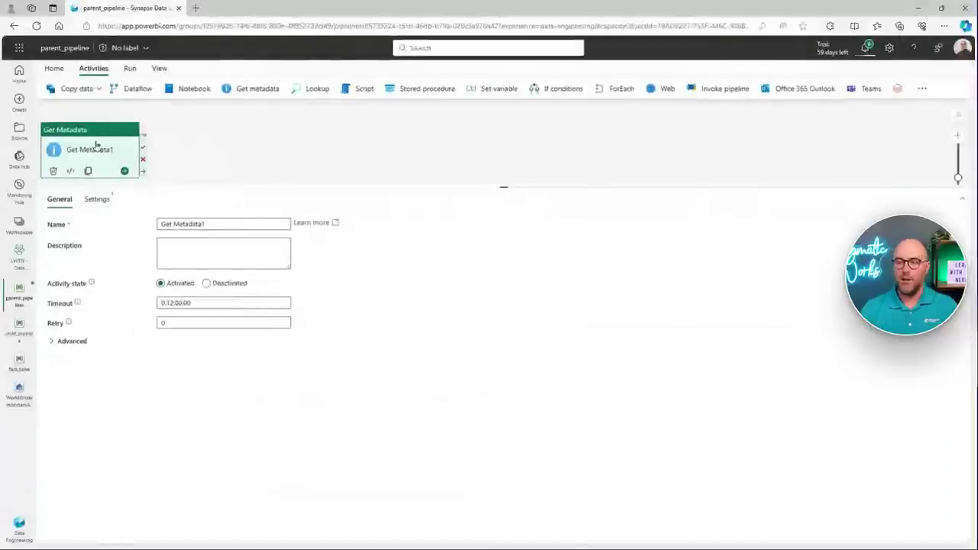
drag(96, 144, 103, 138)
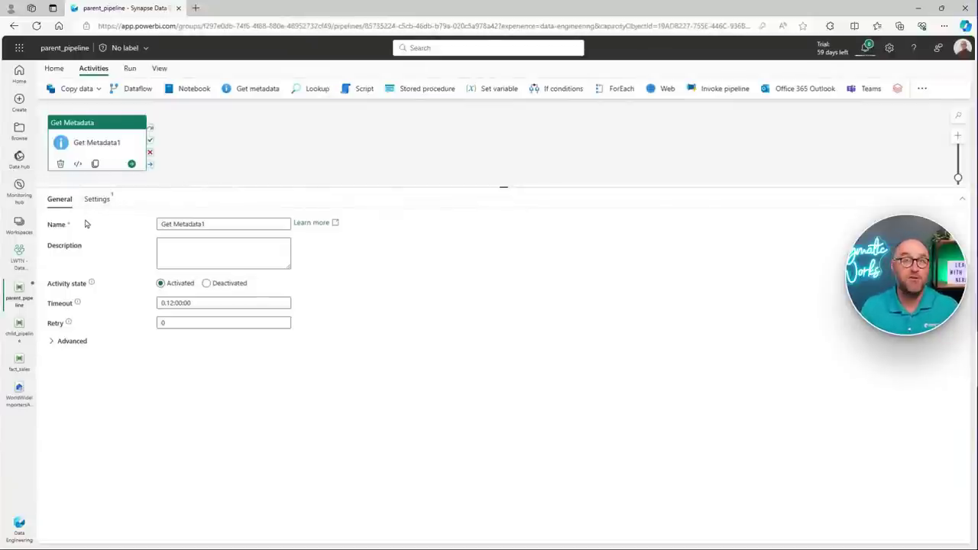
Step: Point the Get Metadata activity to the external pwadlsfabric connection with the worldwide folder as its file path
click(95, 198)
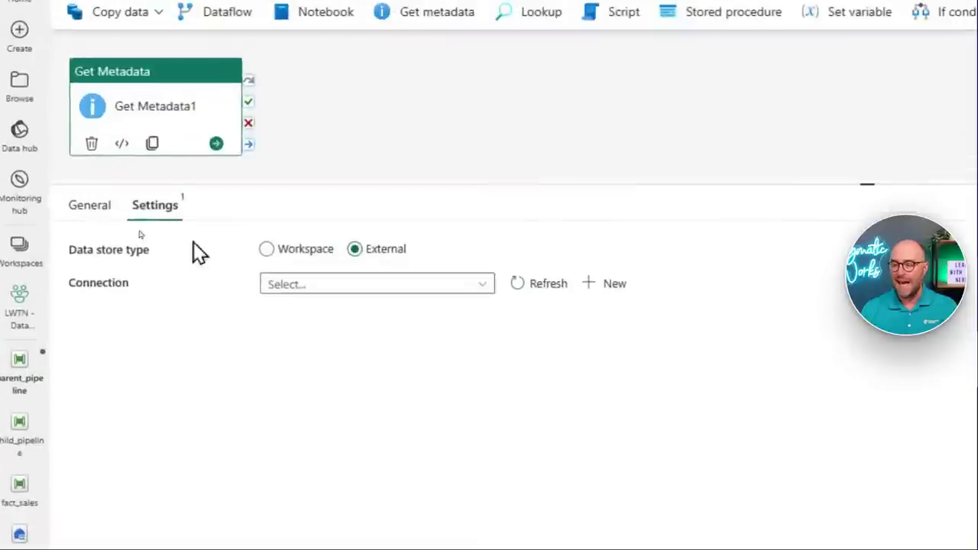
click(398, 288)
click(377, 343)
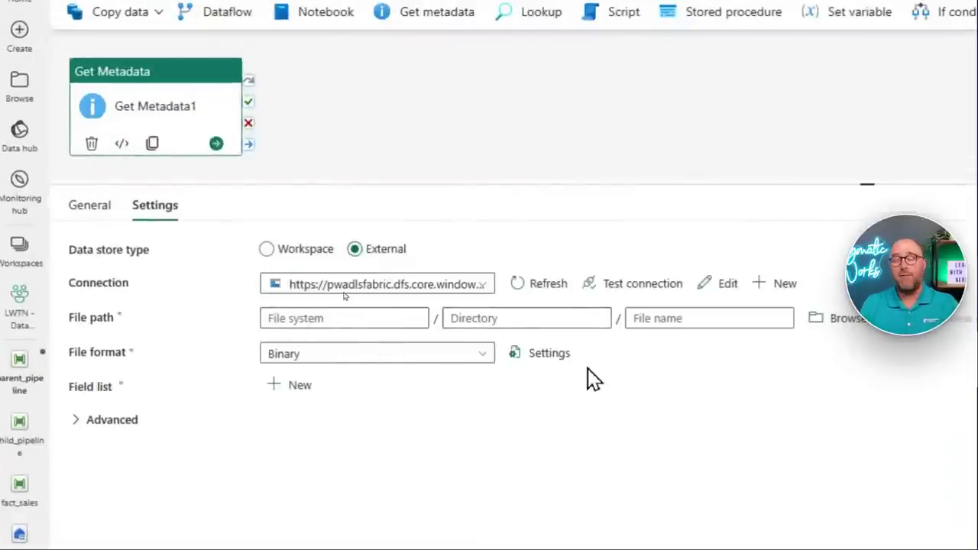
click(809, 321)
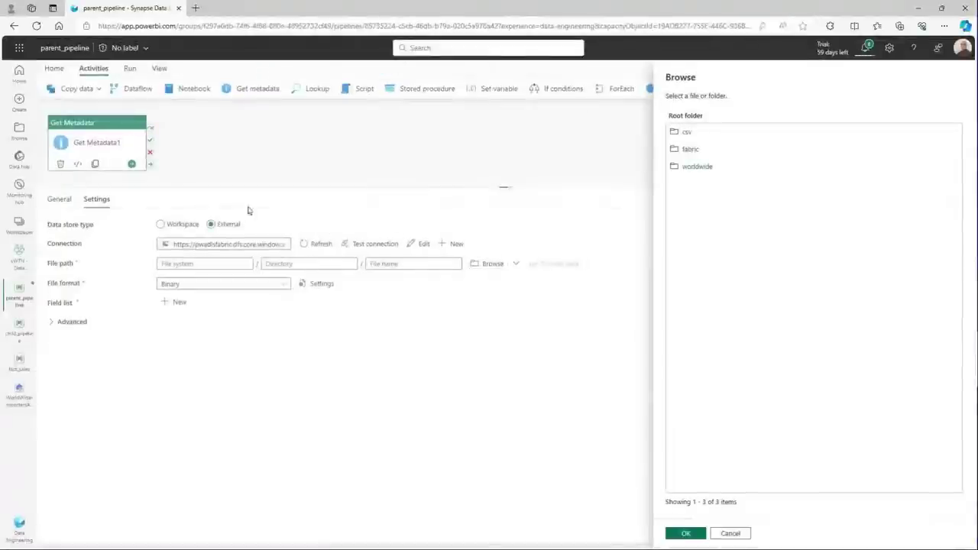
click(695, 168)
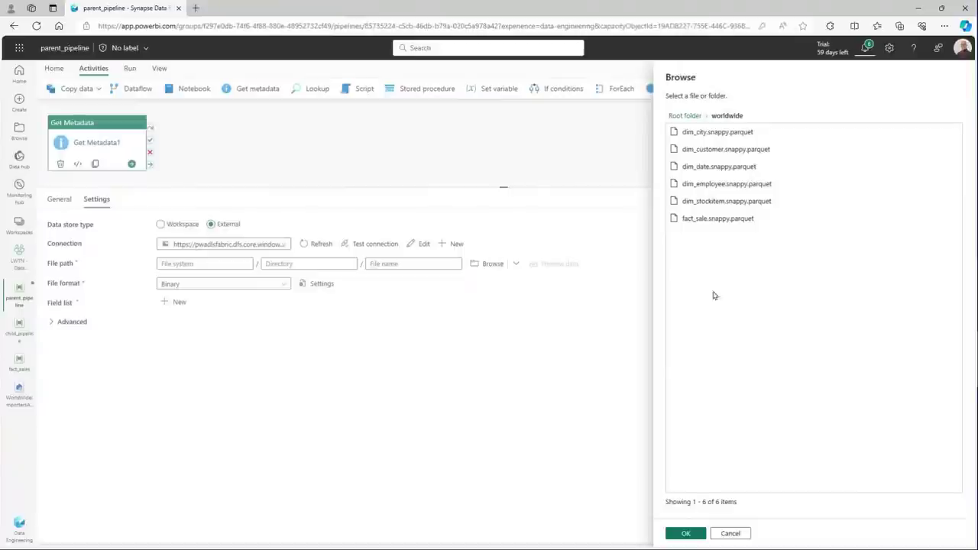
click(687, 533)
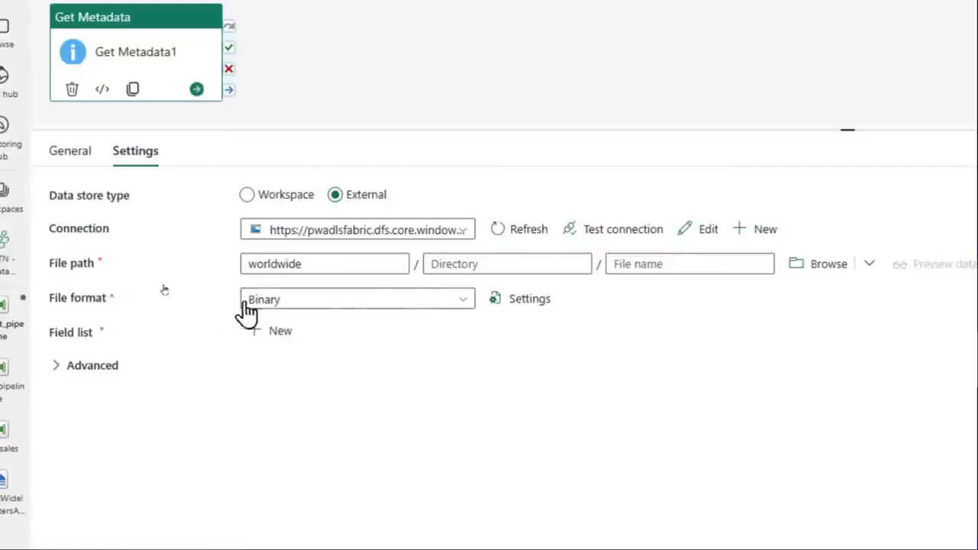
Step: Add a Child items argument to the Get Metadata activity's field list
click(260, 344)
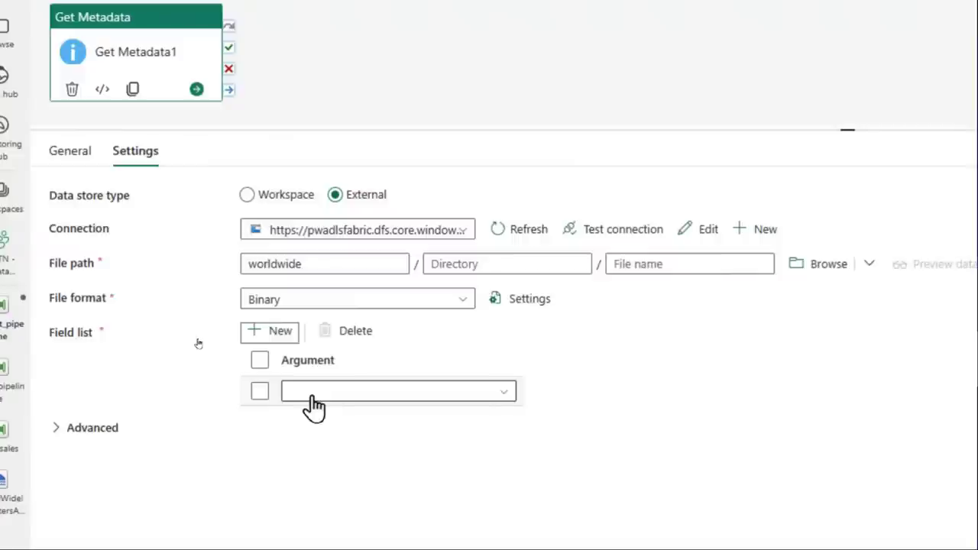
click(313, 405)
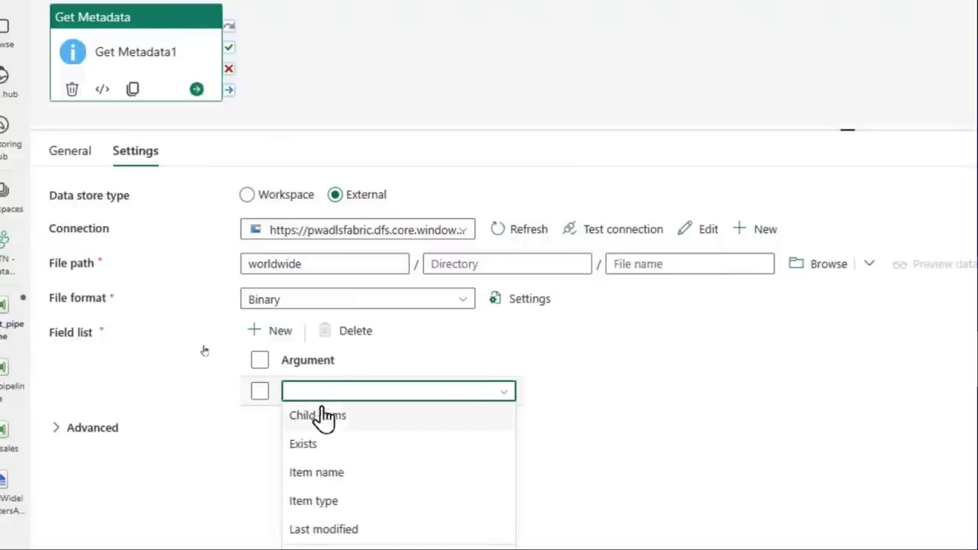
click(356, 428)
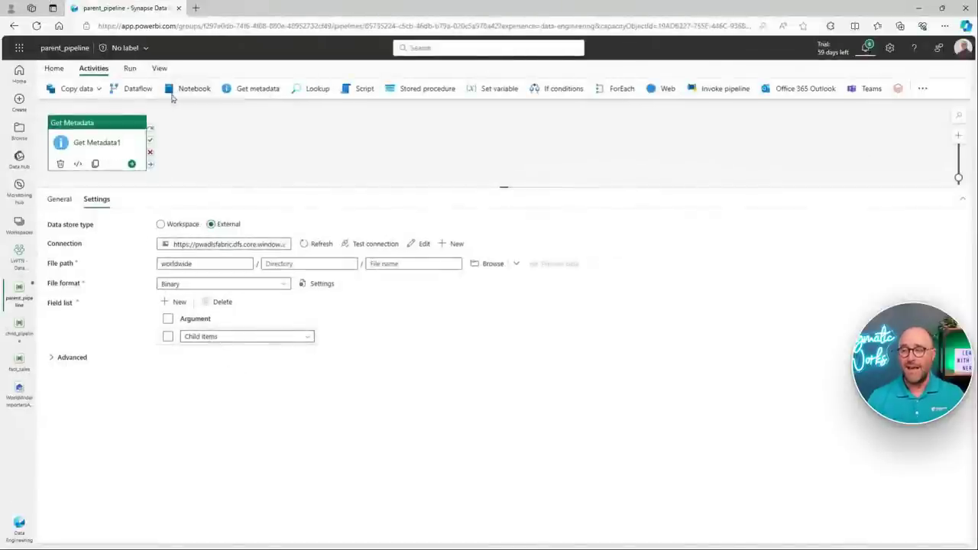
Step: Save and run the pipeline with the Get Metadata activity
click(53, 69)
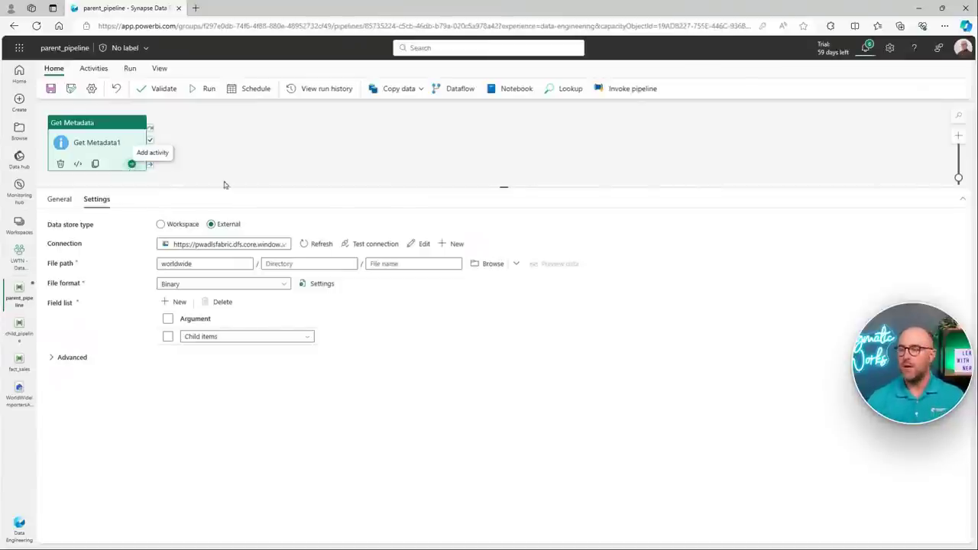
click(203, 90)
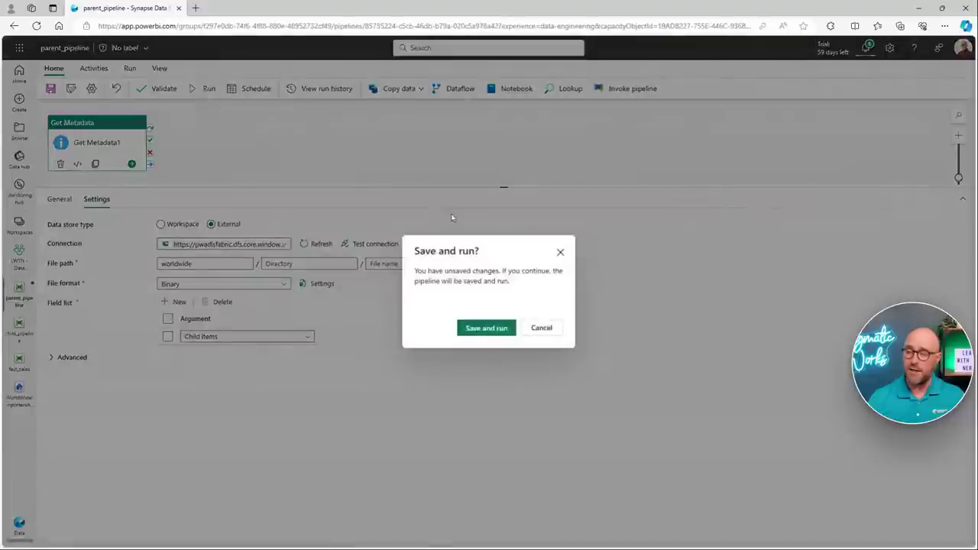
click(482, 329)
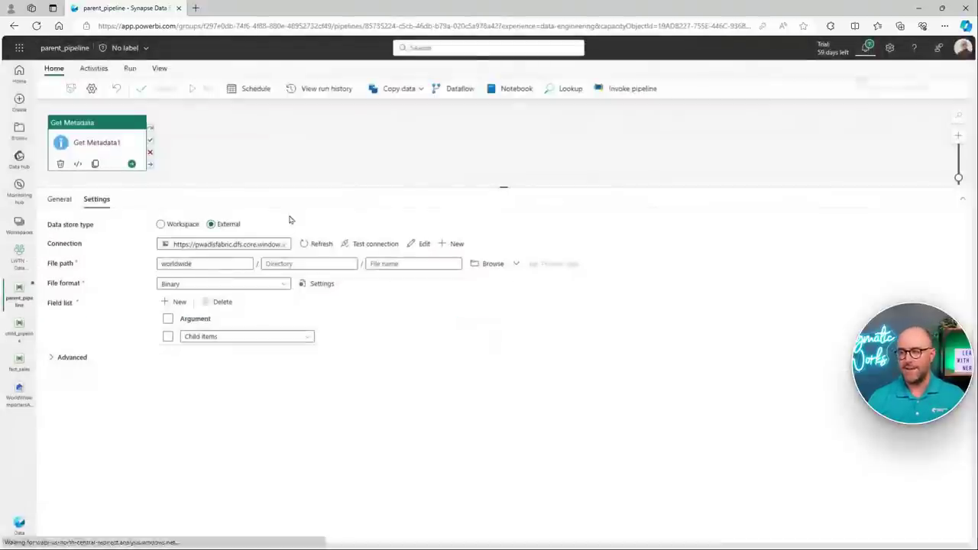
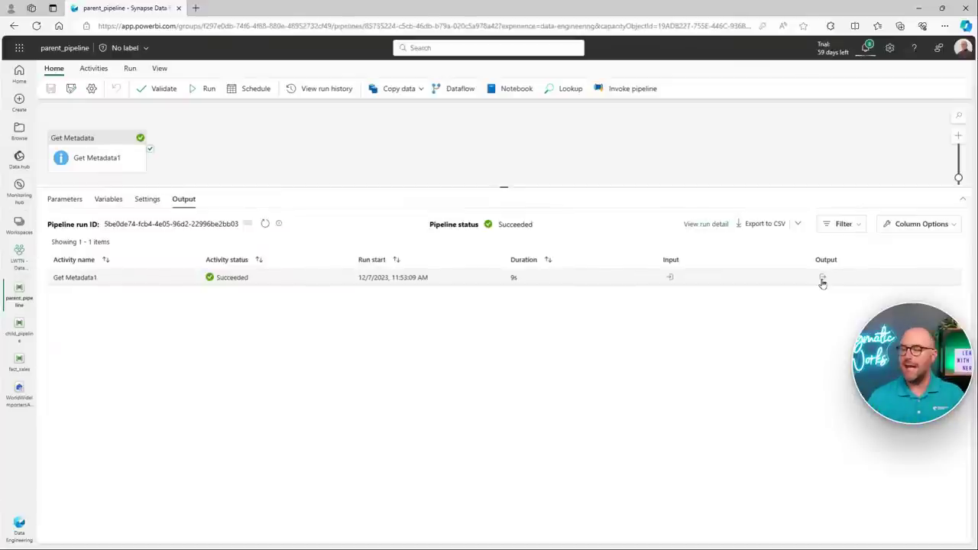
Step: Examine the child items listed in the Get Metadata1 run output, through to its last entries
click(822, 282)
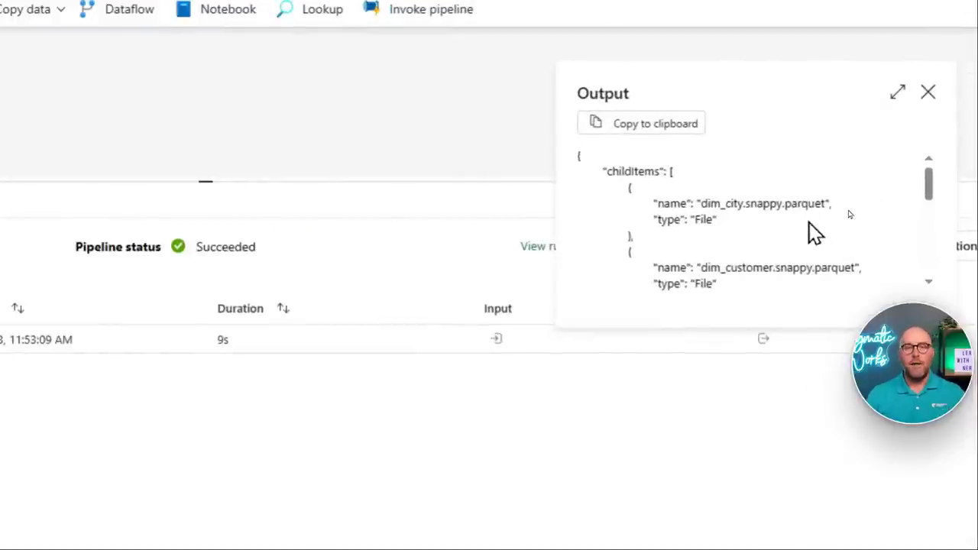
scroll(784, 210, down, 3)
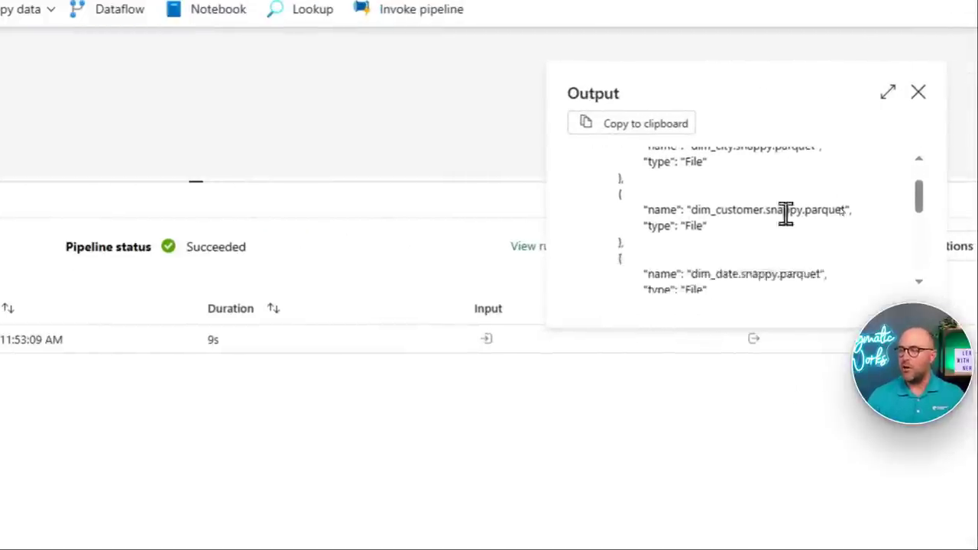
scroll(787, 229, down, 4)
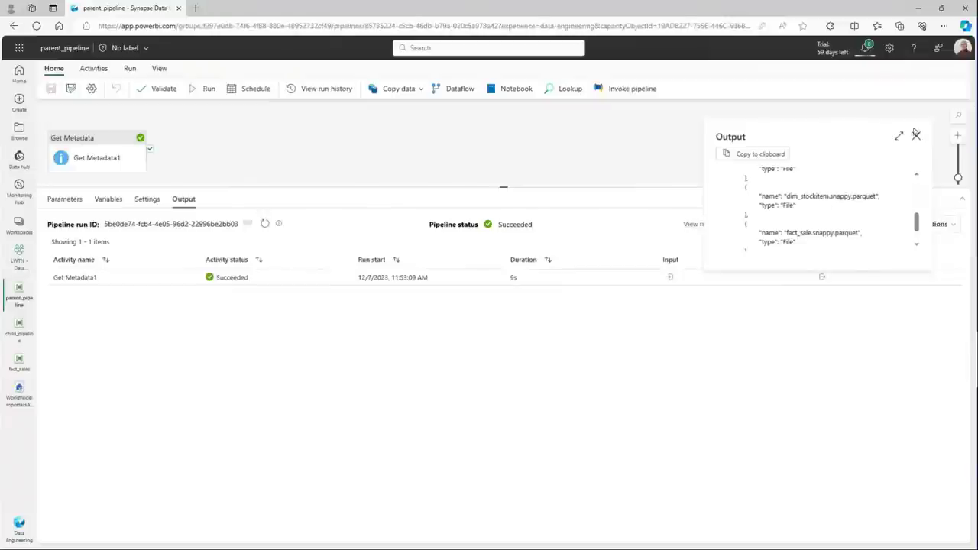
click(917, 138)
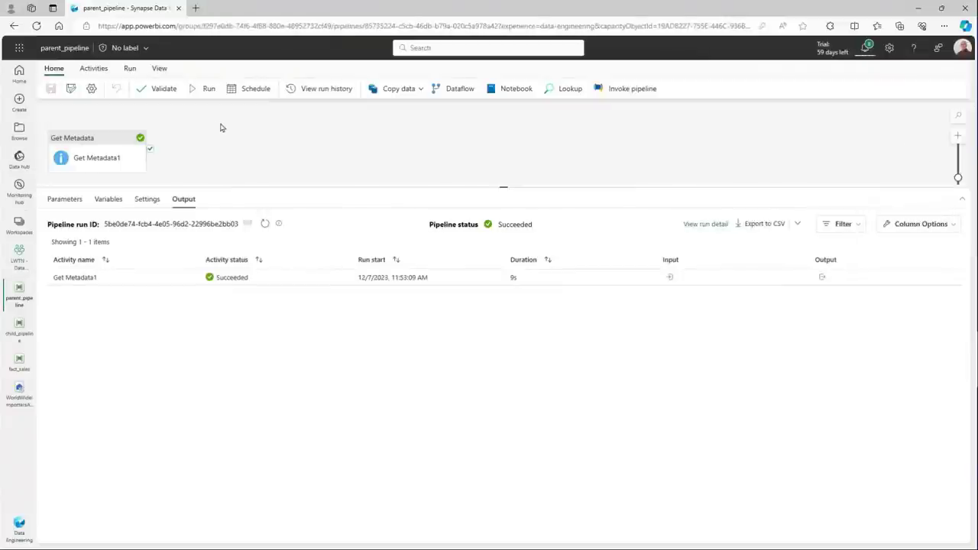
click(822, 280)
scroll(819, 206, down, 5)
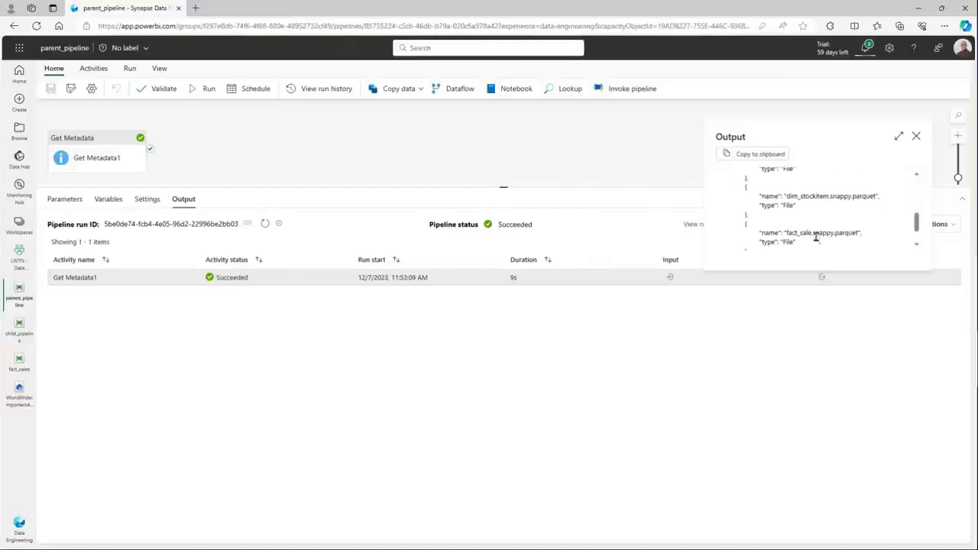
scroll(811, 247, down, 2)
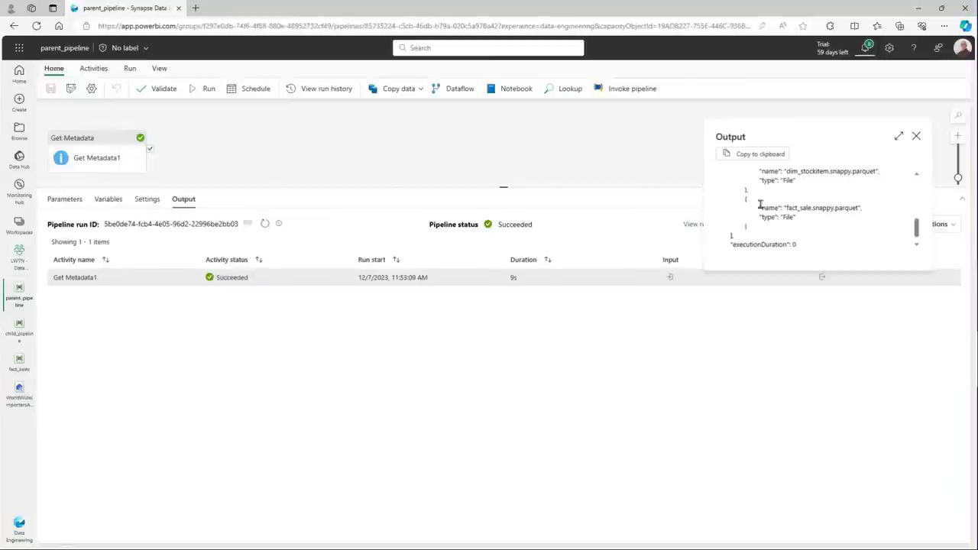
click(916, 136)
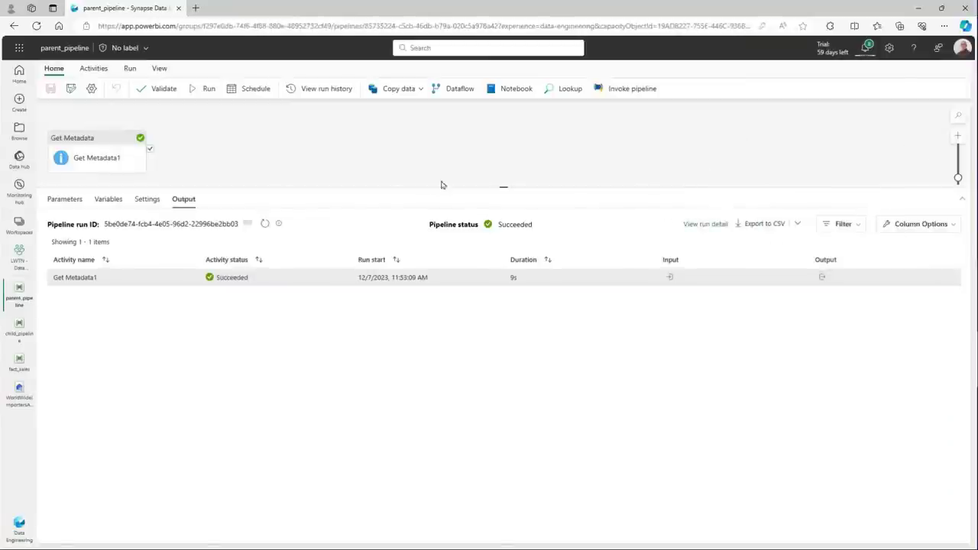
Step: Add a Filter activity beside the Get Metadata activity, giving the canvas more room
click(93, 69)
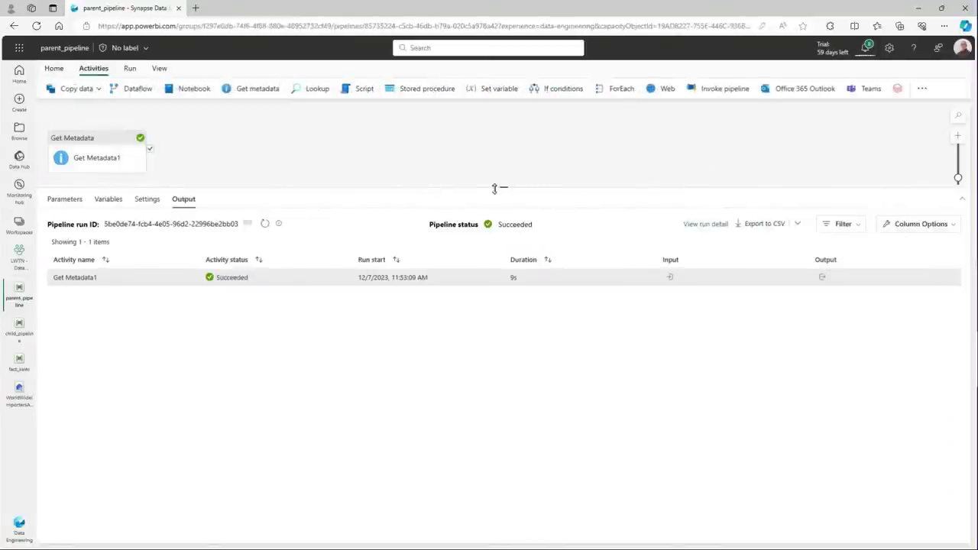
drag(498, 188, 493, 261)
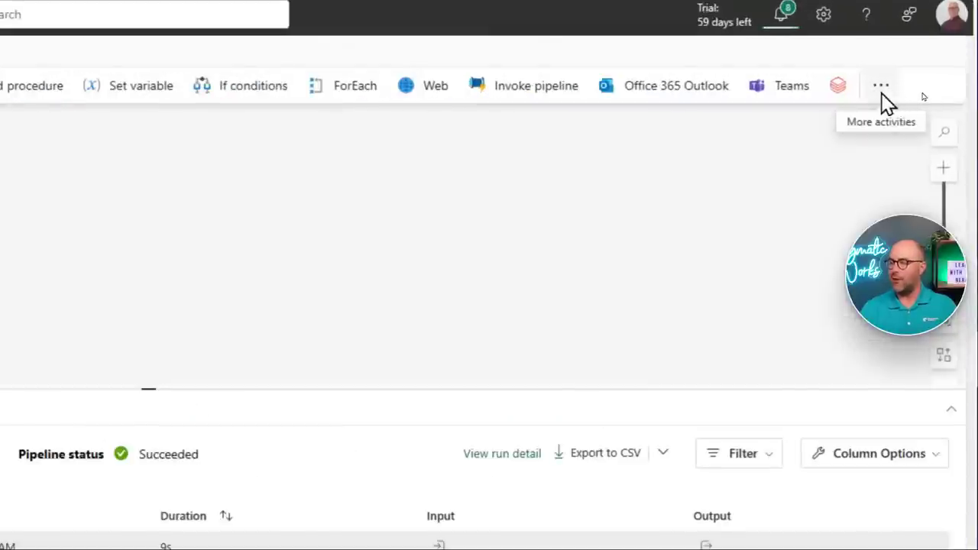
click(880, 87)
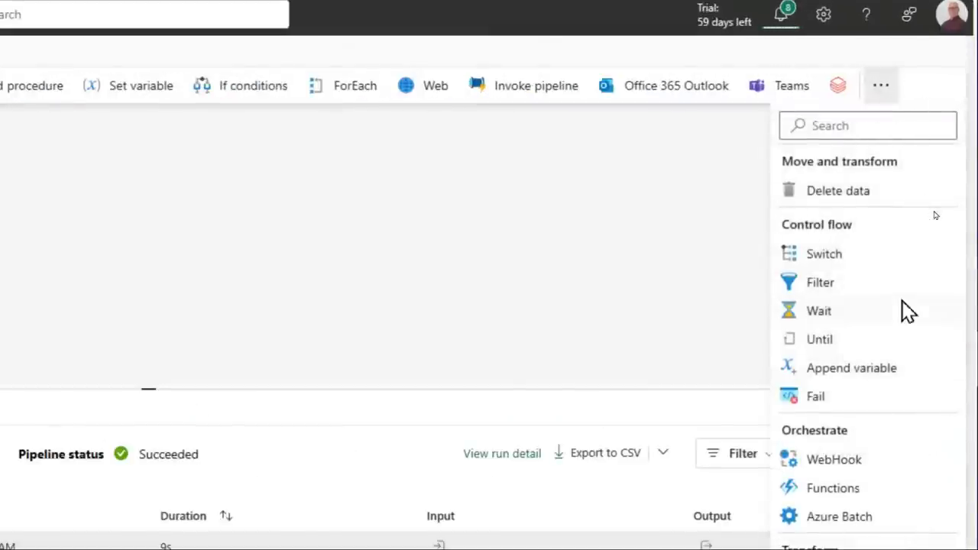
click(827, 289)
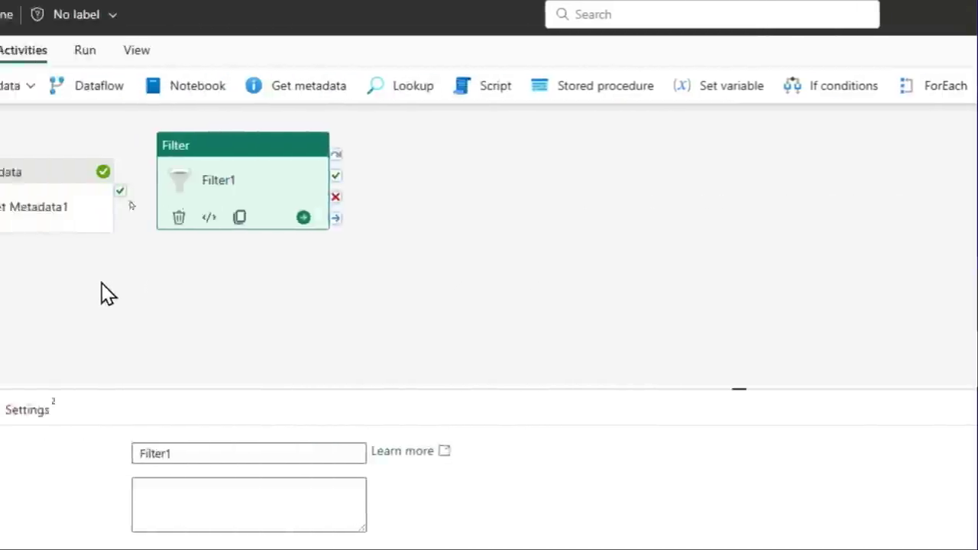
drag(15, 175, 50, 230)
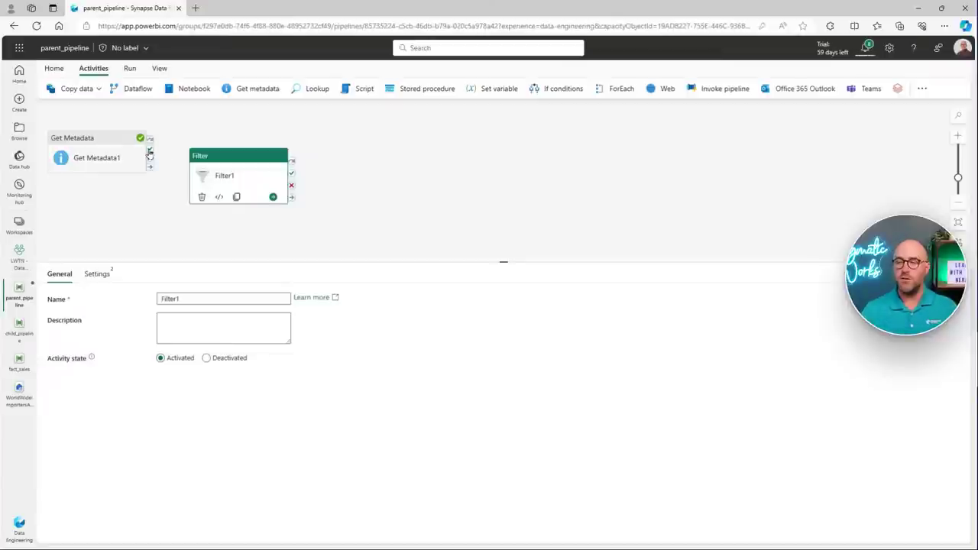
Step: Connect Get Metadata1 to Filter1 with an on-success dependency and select the Filter activity
drag(150, 152, 204, 184)
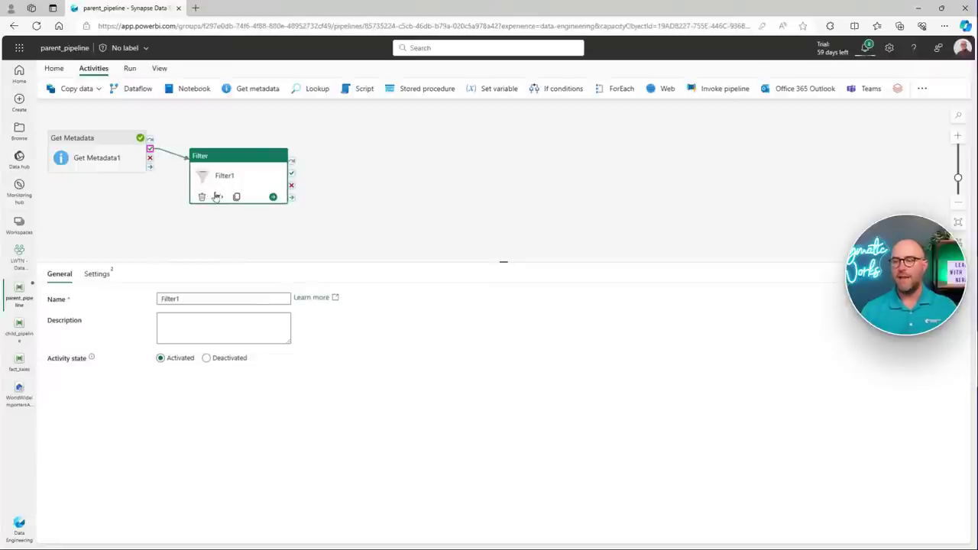
click(216, 197)
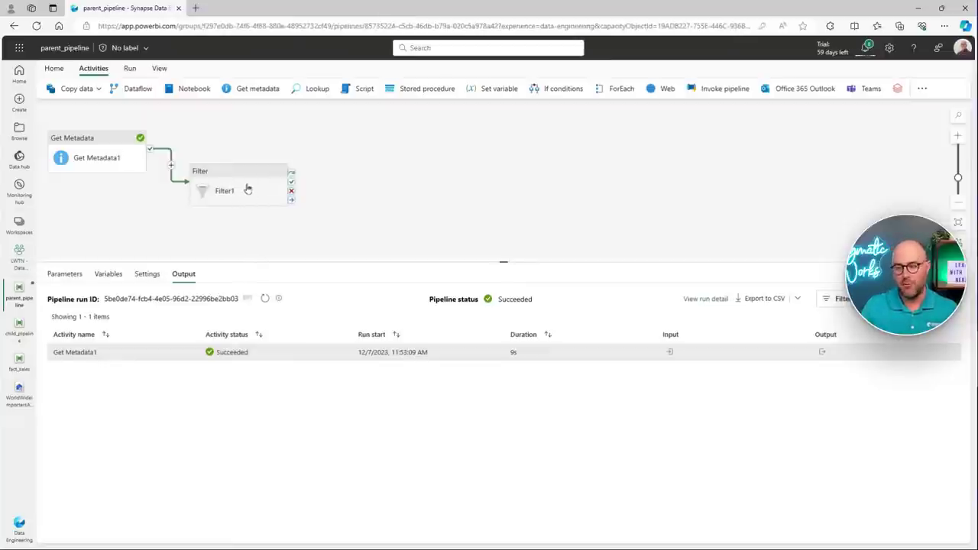
click(249, 191)
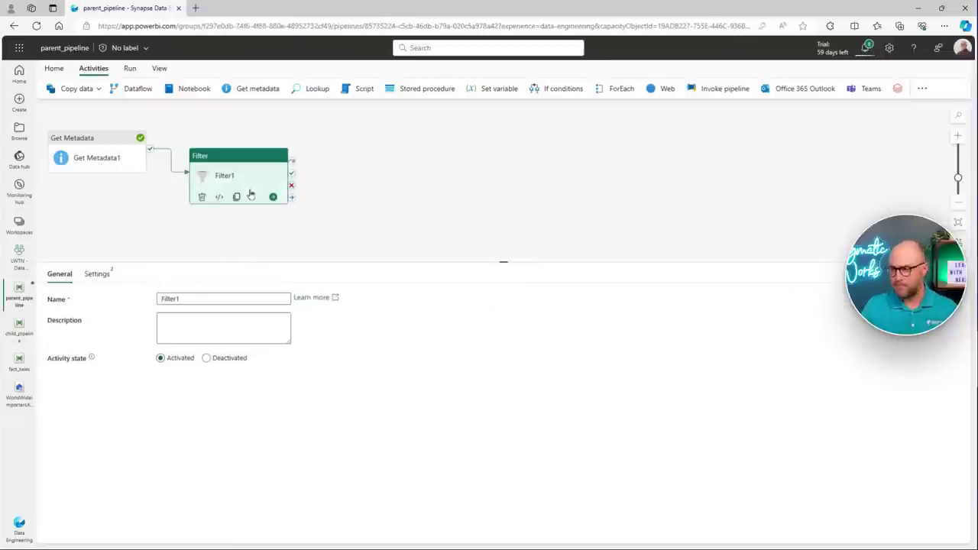
click(107, 280)
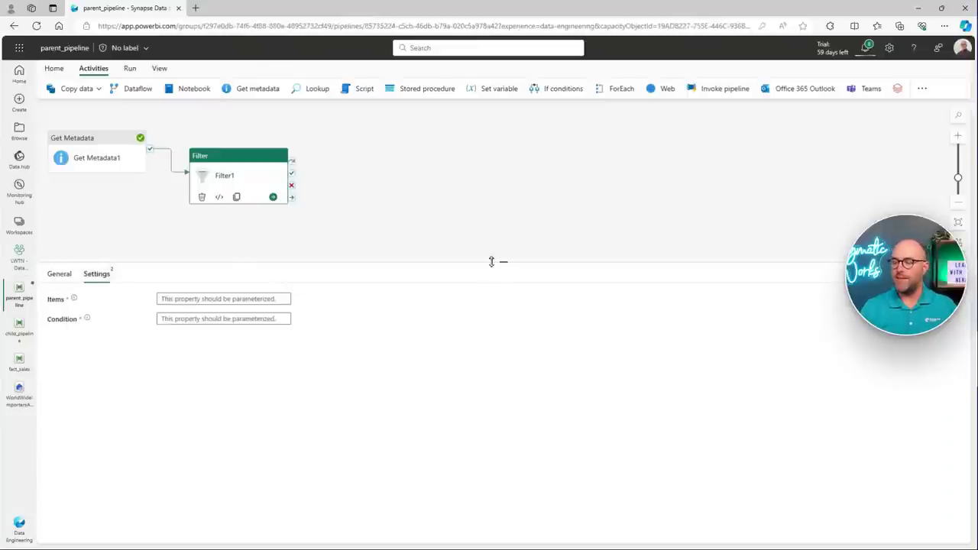
drag(493, 259, 504, 221)
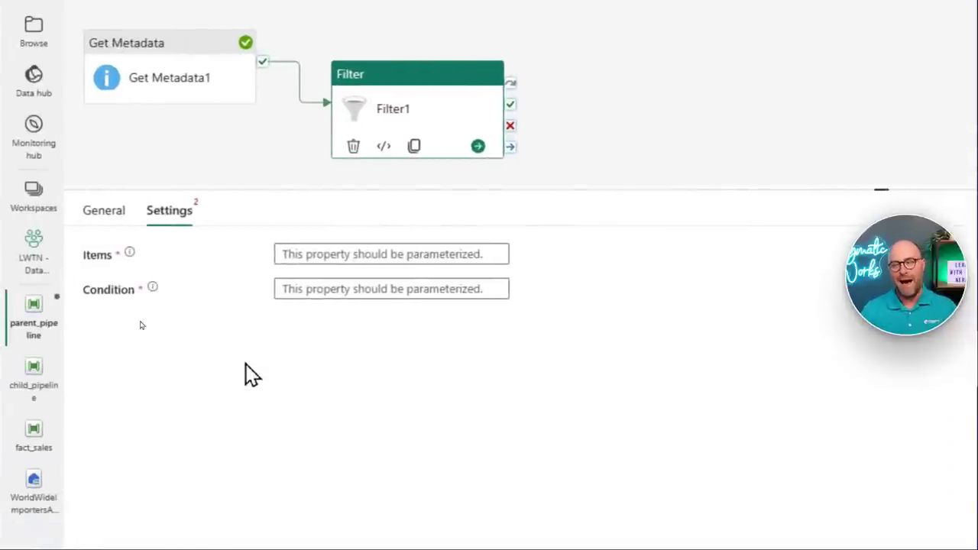
click(297, 253)
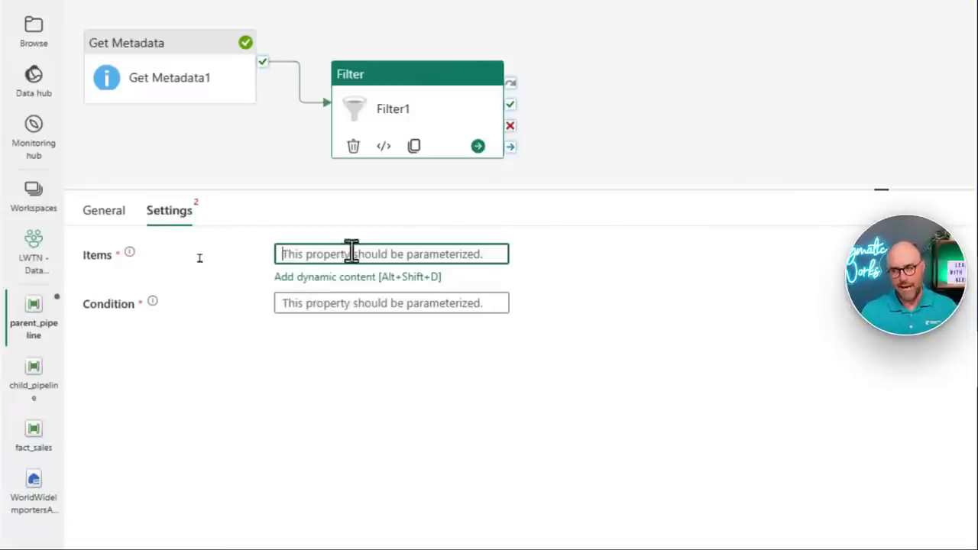
click(328, 278)
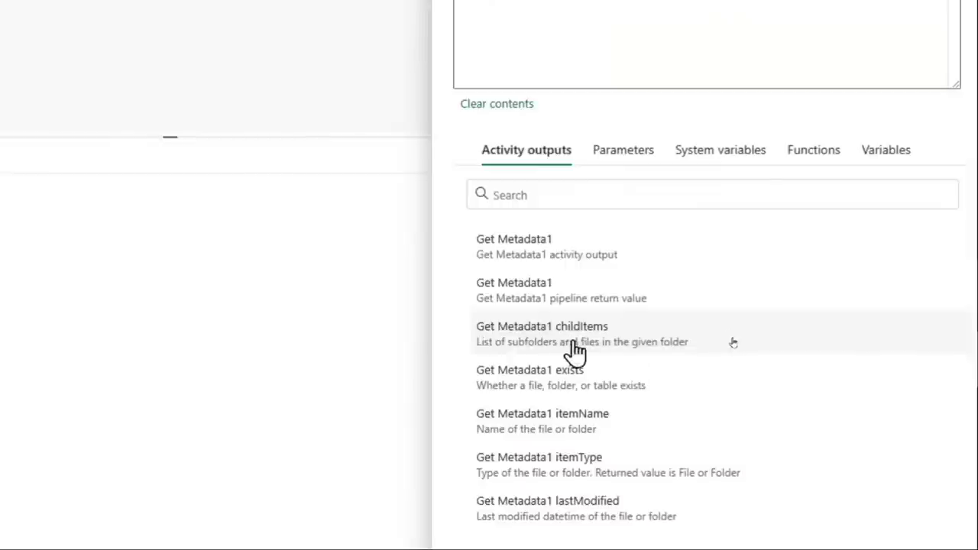
click(565, 341)
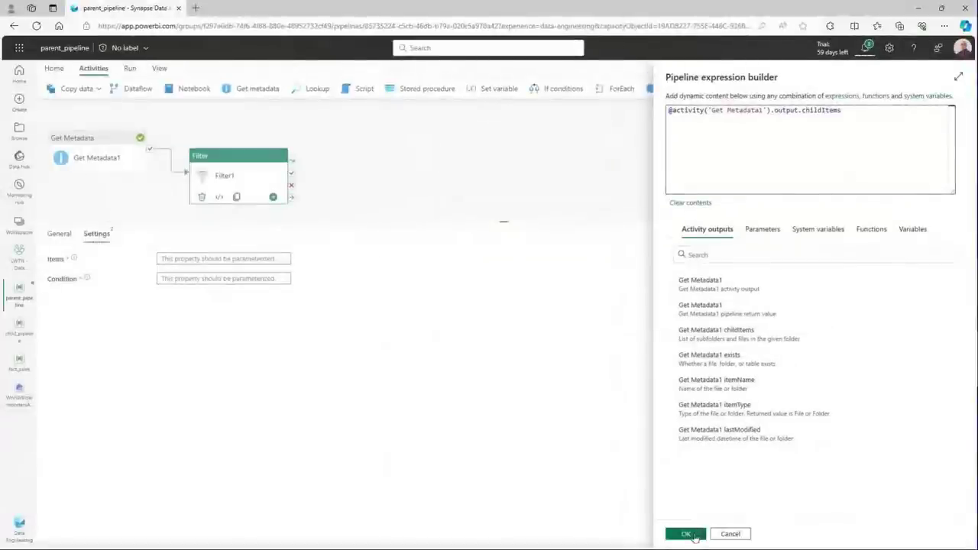
click(686, 533)
right_click(634, 535)
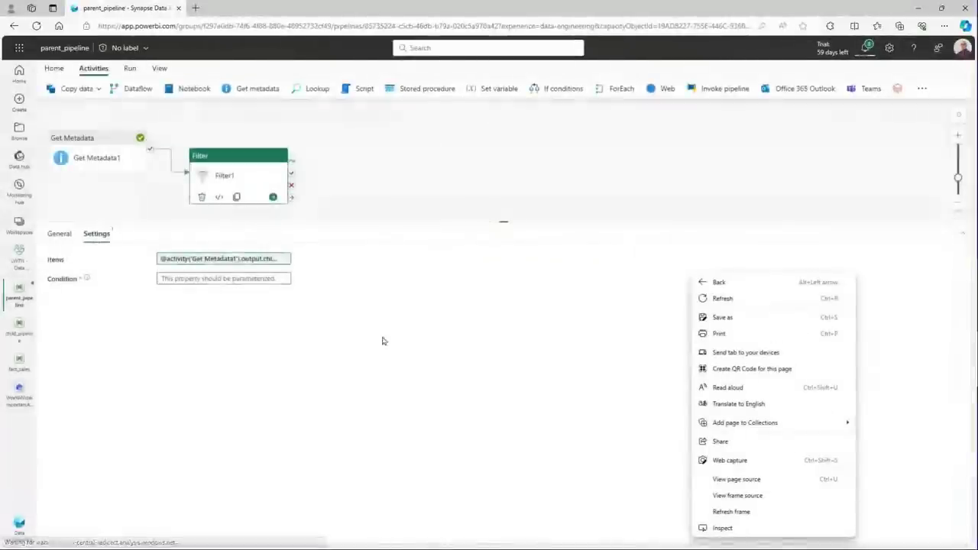
click(286, 351)
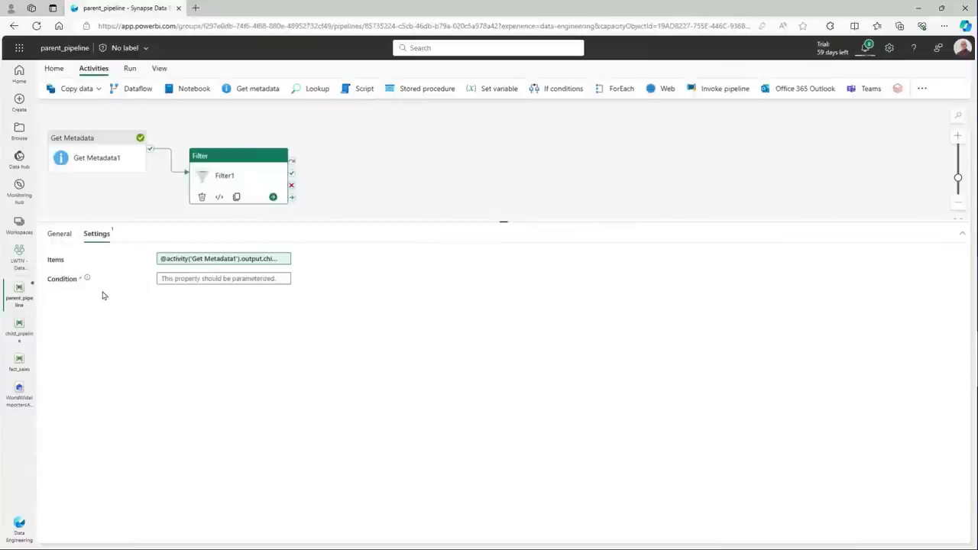
click(188, 280)
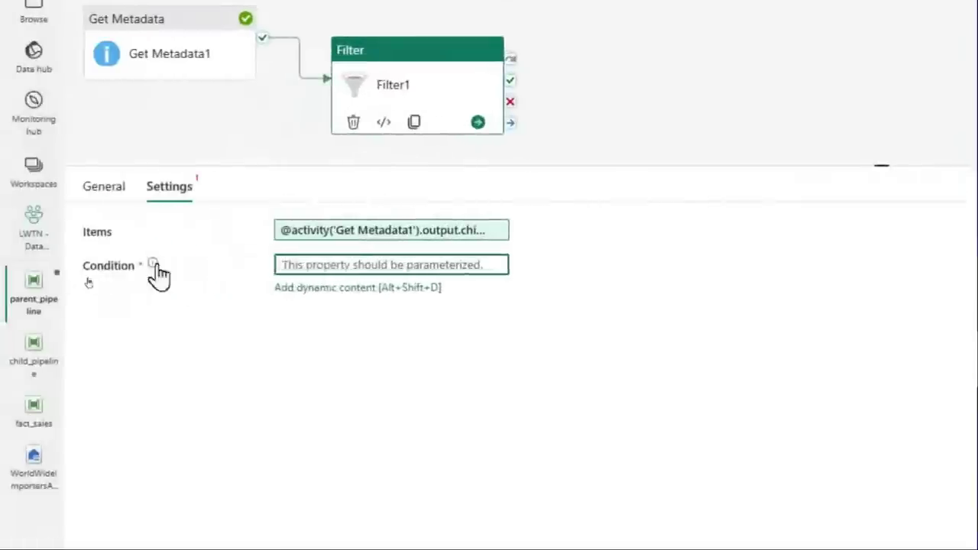
click(153, 264)
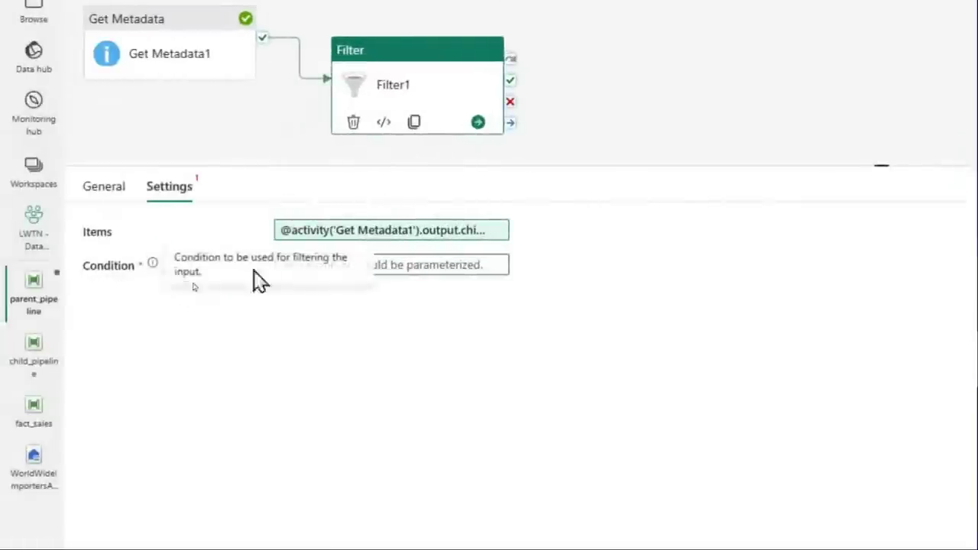
click(451, 268)
click(397, 290)
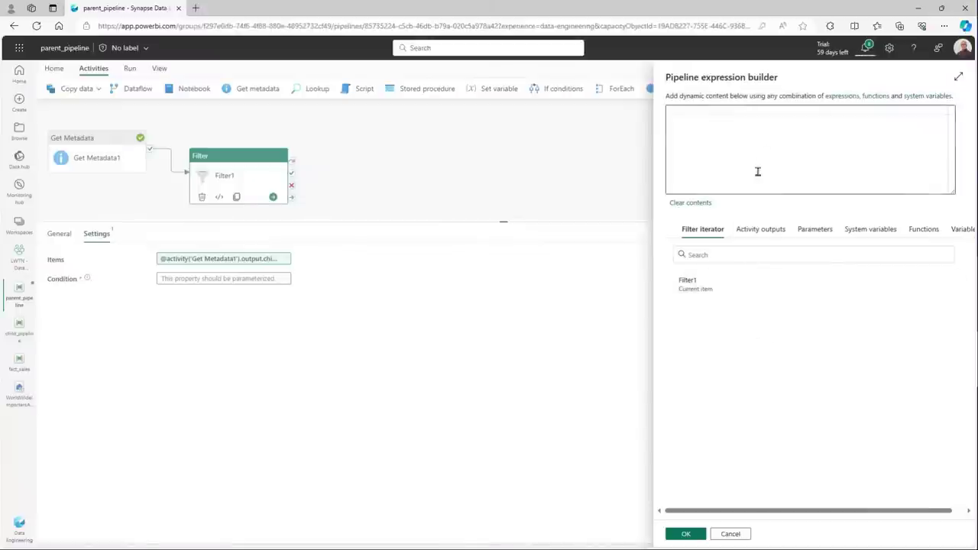
click(728, 132)
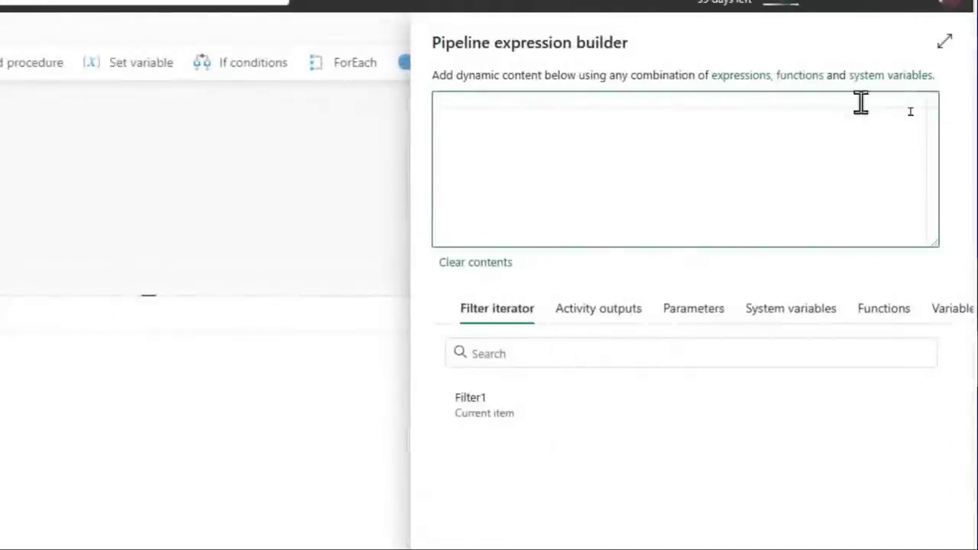
text(@)
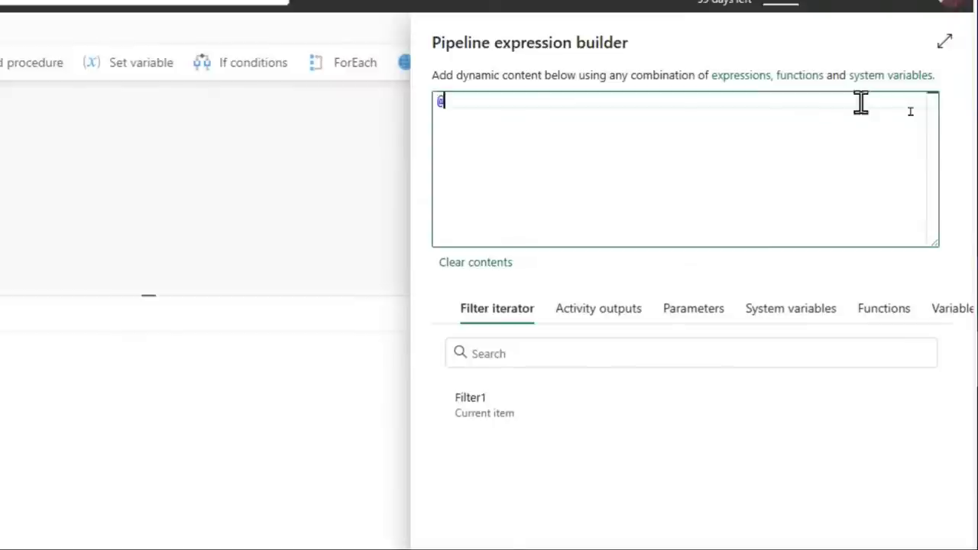
text(not)
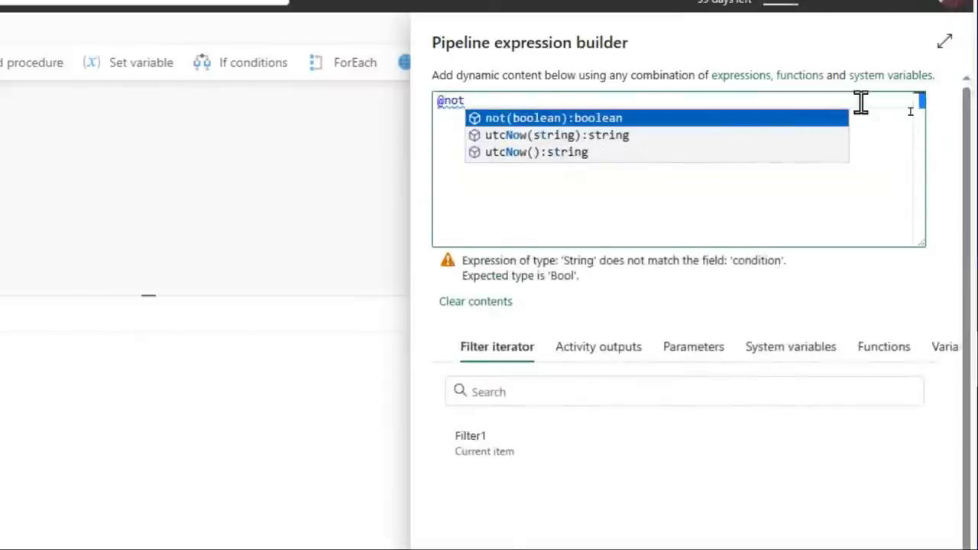
text((contains)
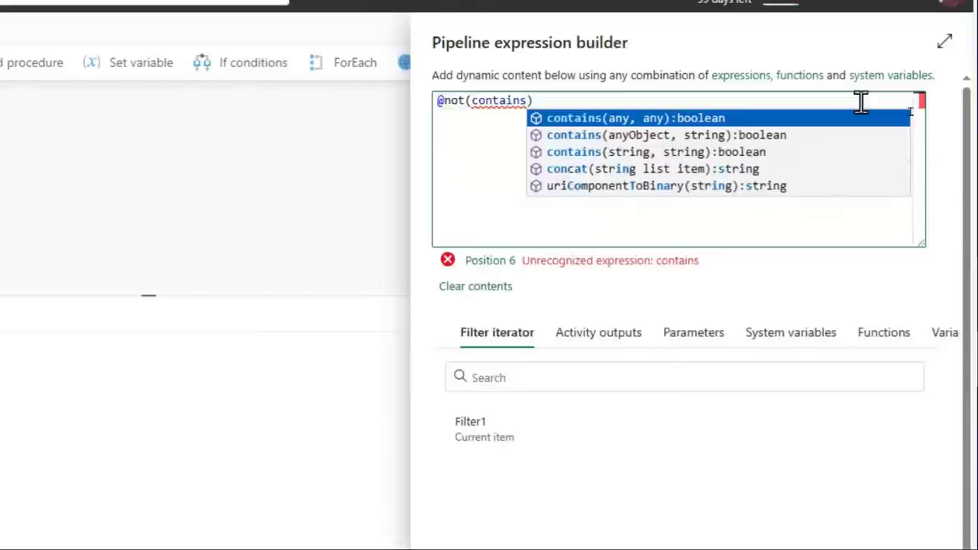
text(()
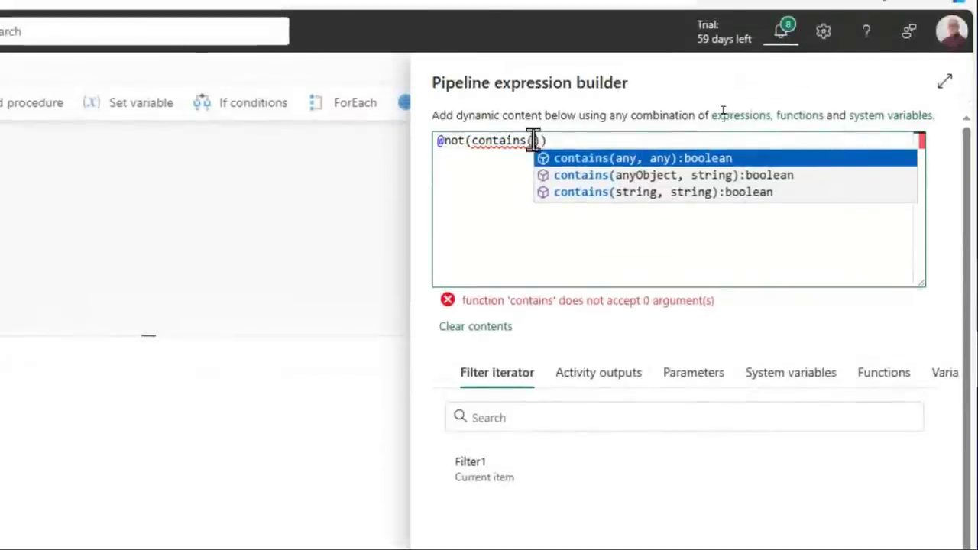
click(508, 483)
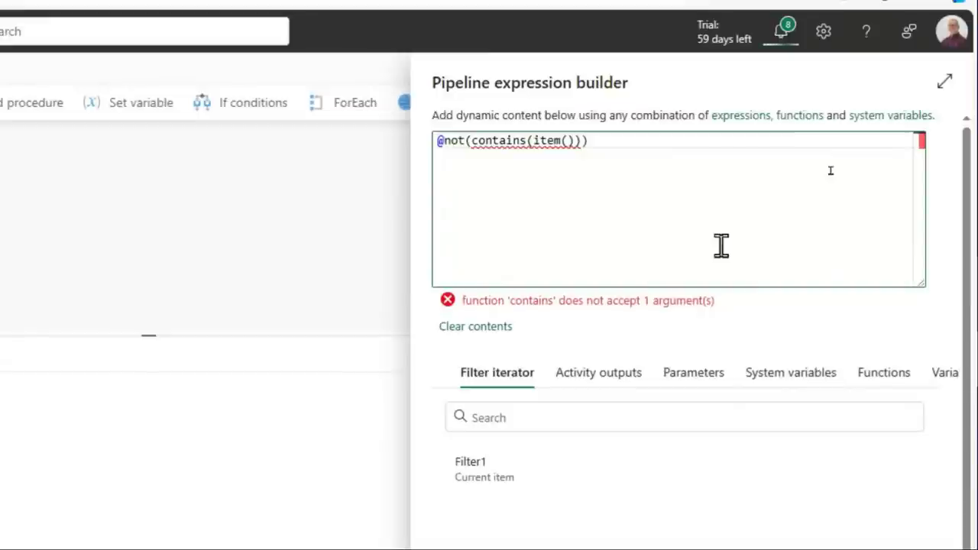
text(.nma)
key(BackSpace)
key(BackSpace)
text(ame)
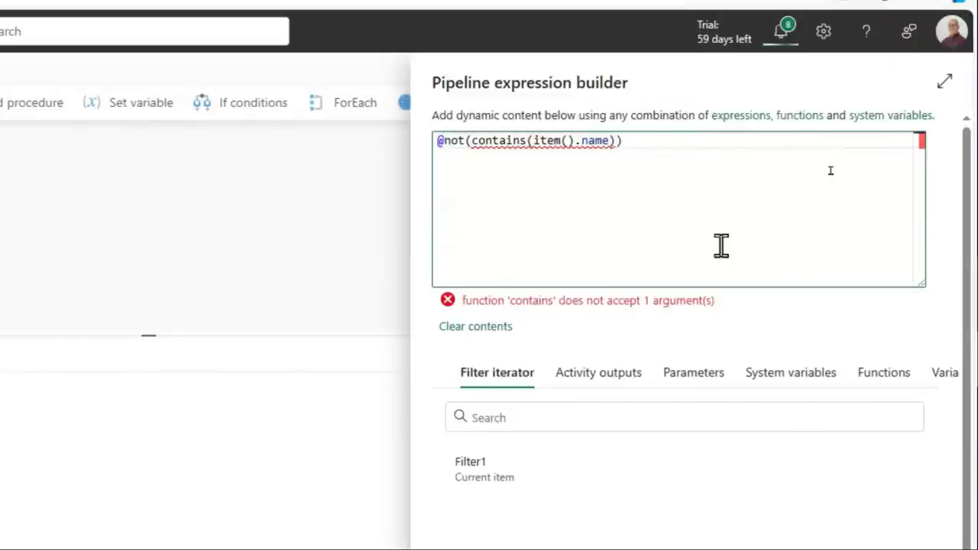
key(Right)
text(, )
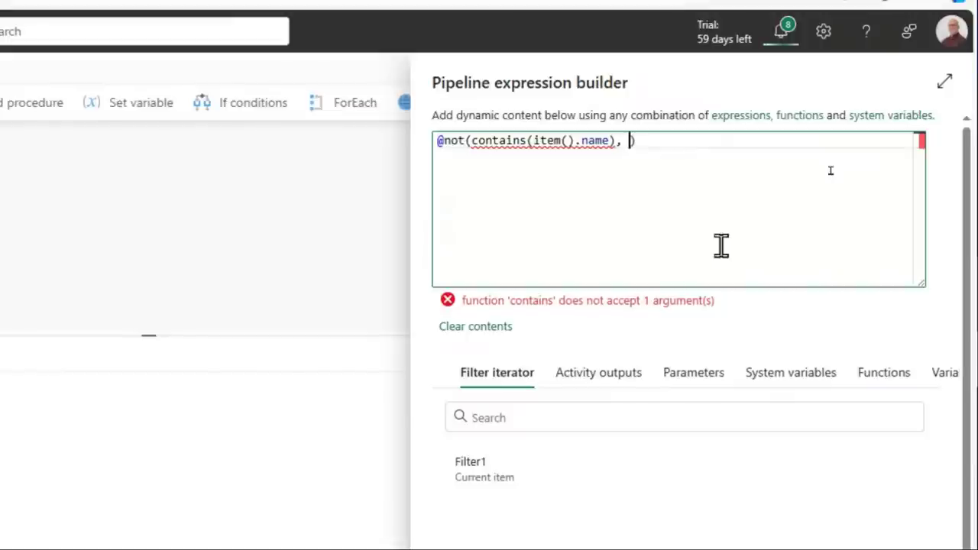
text('fact)
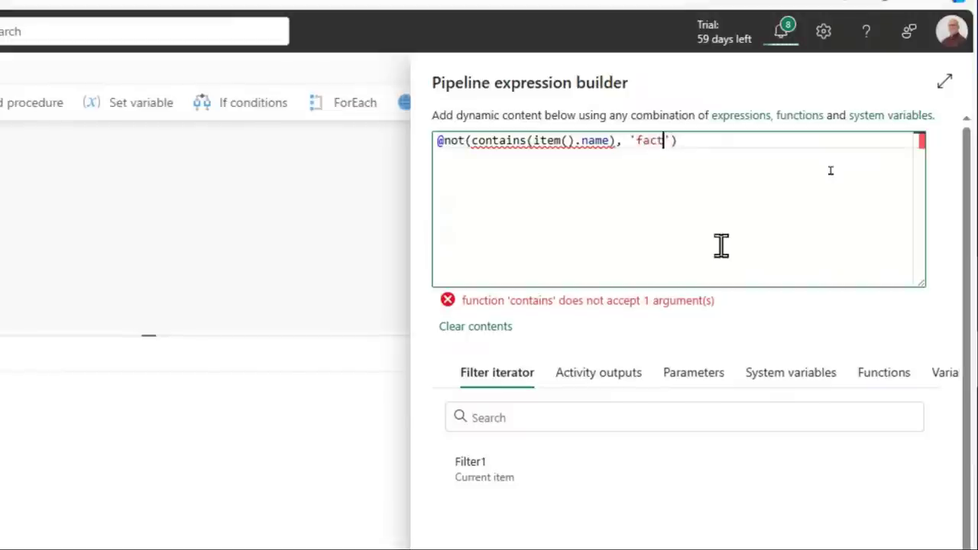
drag(679, 140, 468, 142)
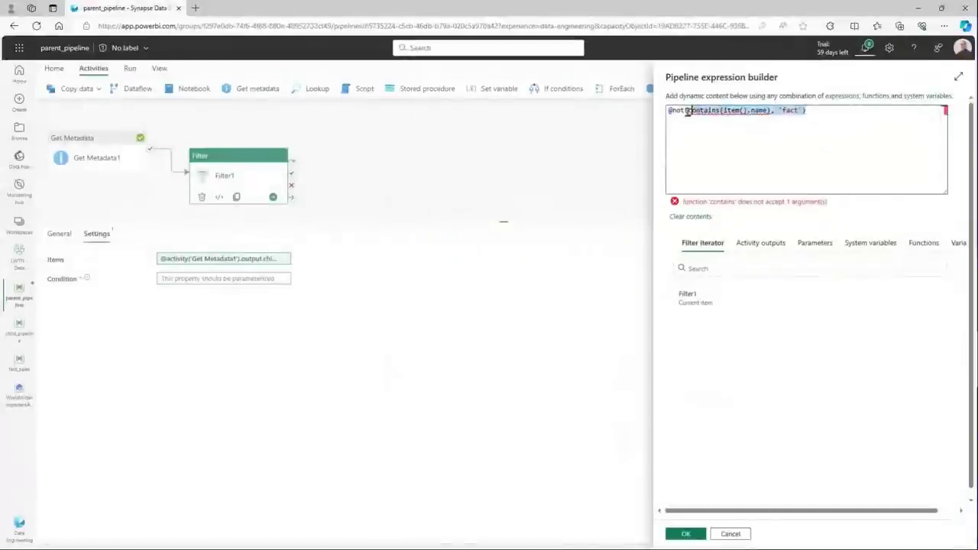
drag(687, 112, 640, 127)
key(alt+Tab)
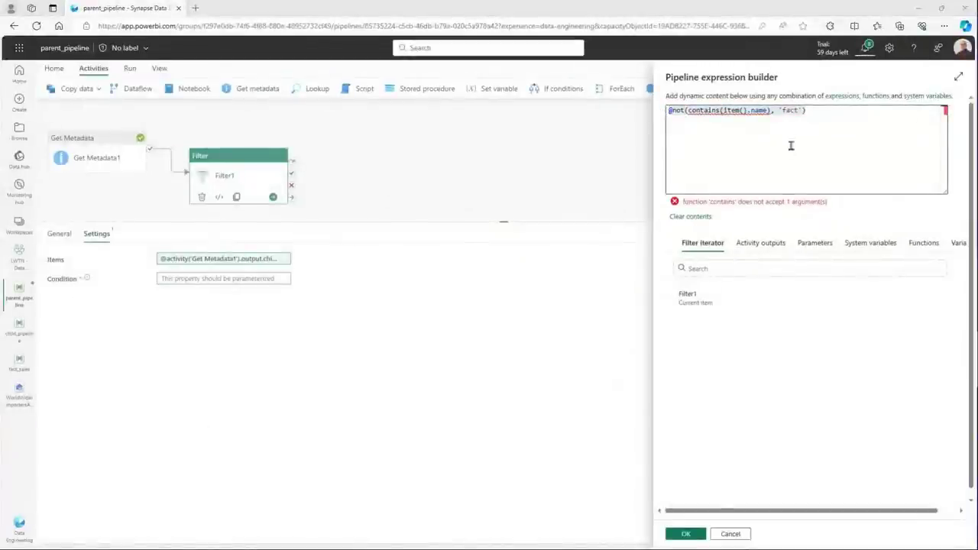
click(835, 117)
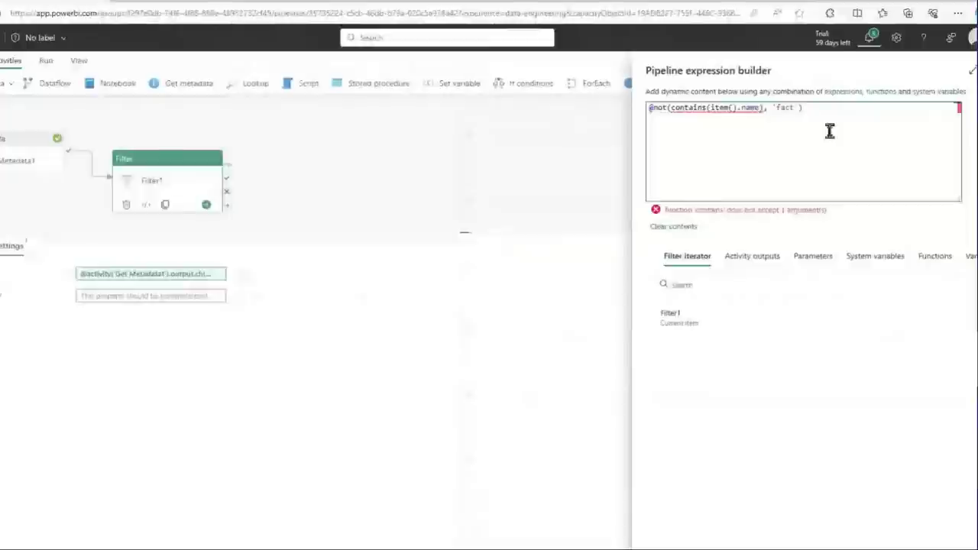
click(685, 533)
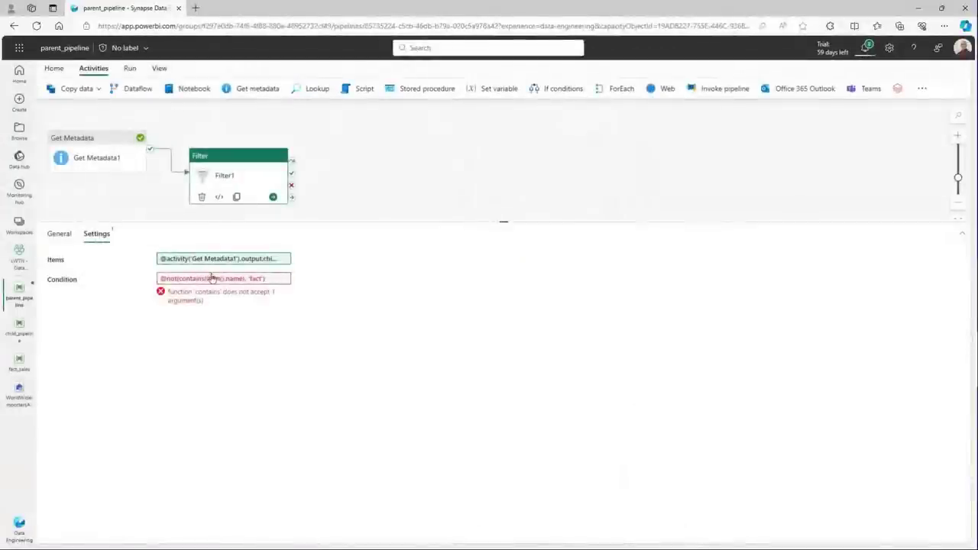
click(210, 279)
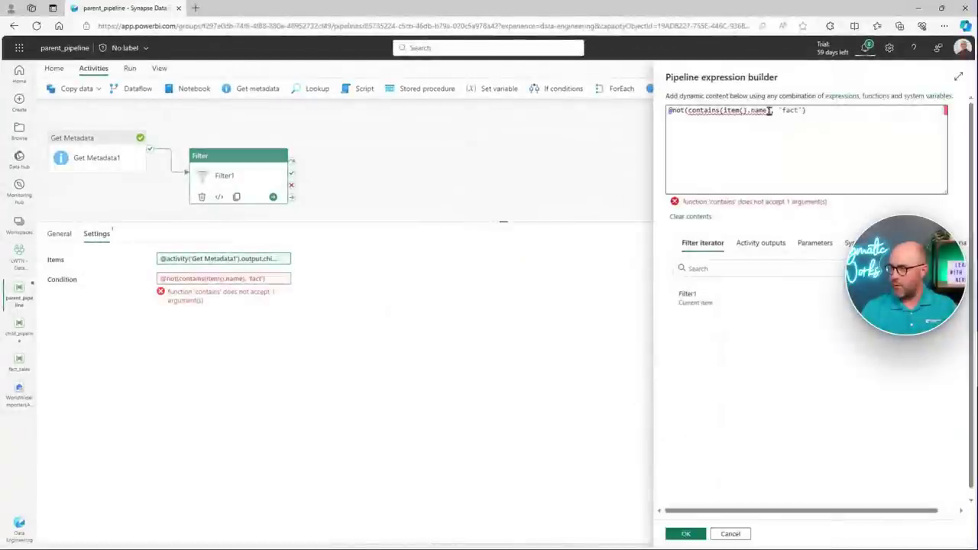
click(812, 109)
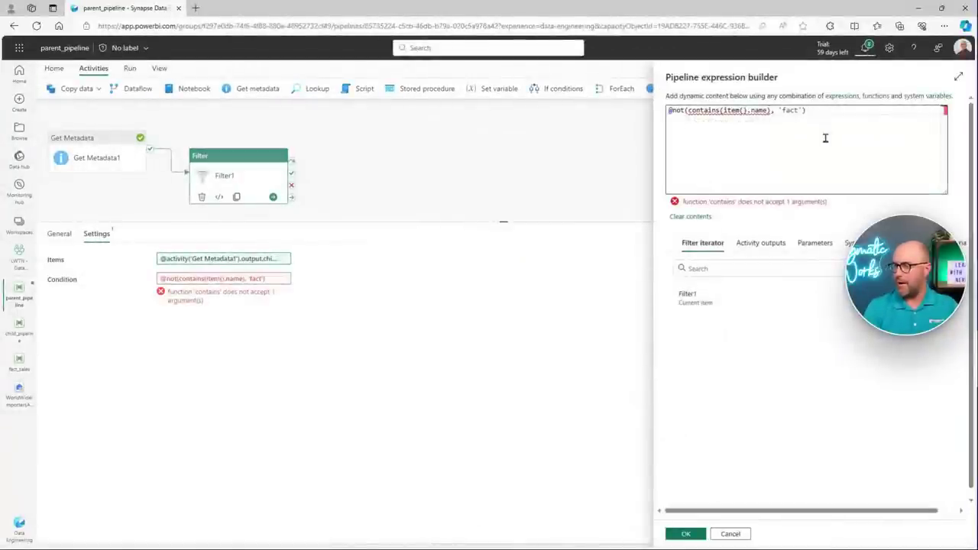
text())
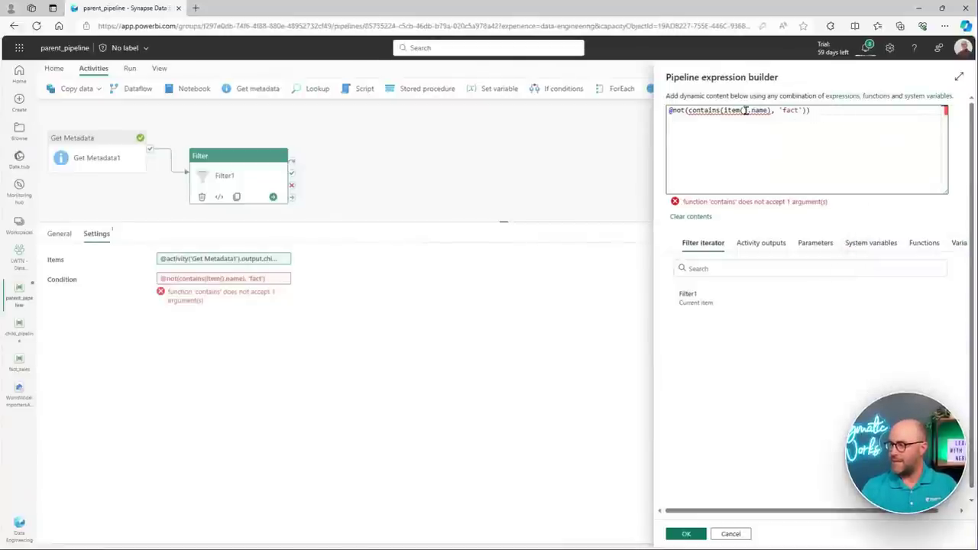
click(690, 537)
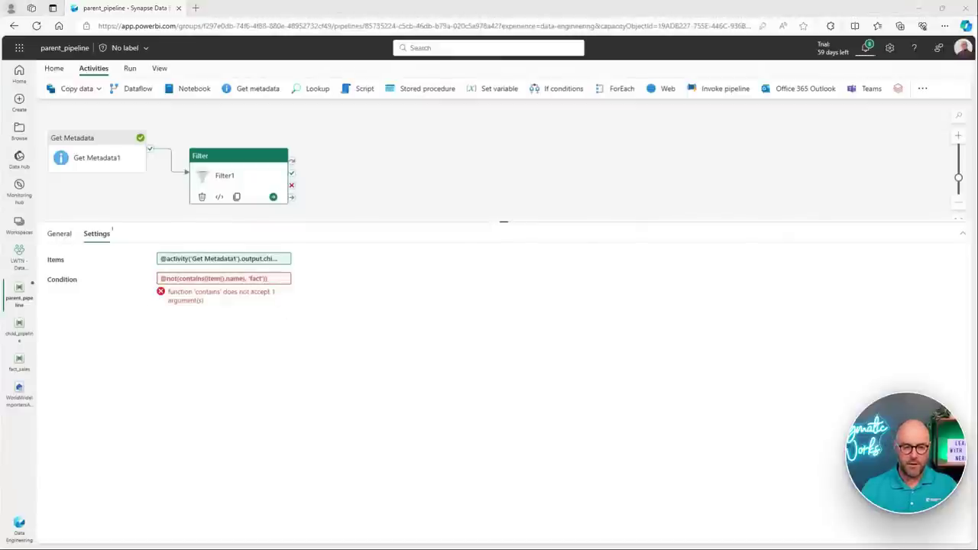
click(226, 279)
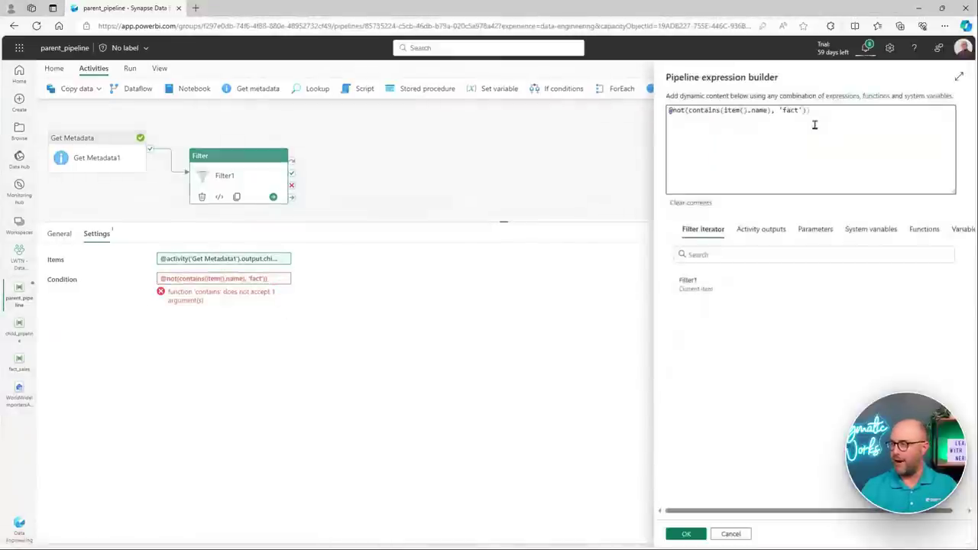
key(ctrl+a)
text(@not(contains(item().name, 'fact')))
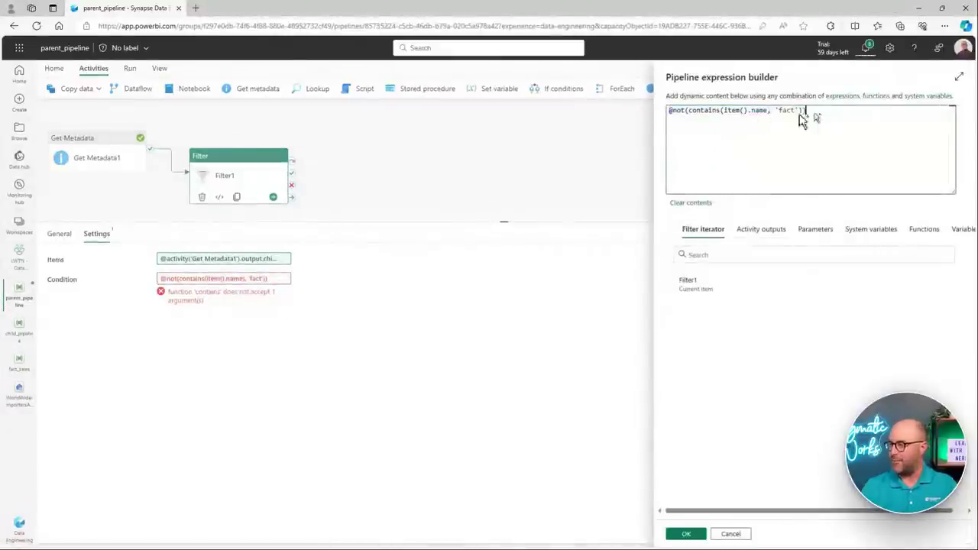
drag(827, 112, 669, 113)
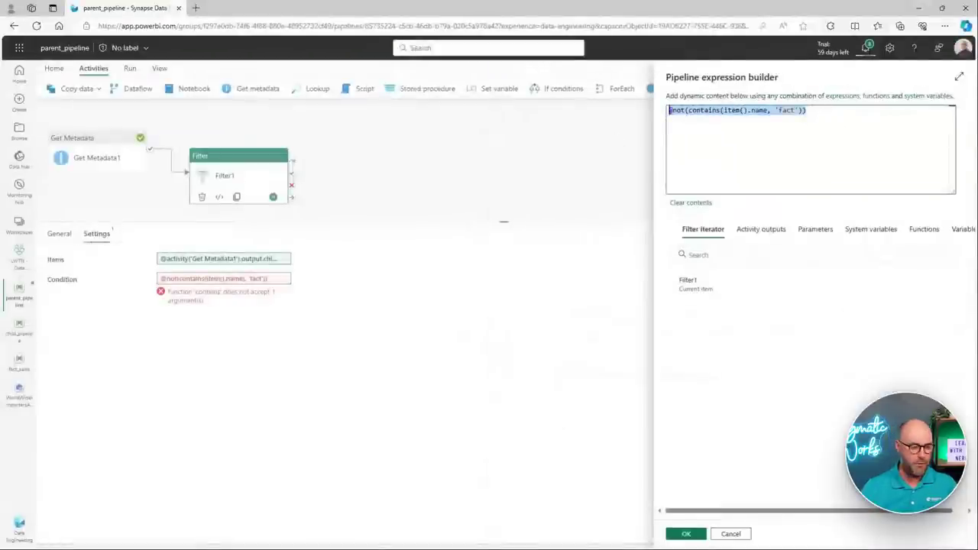
key(alt+Tab)
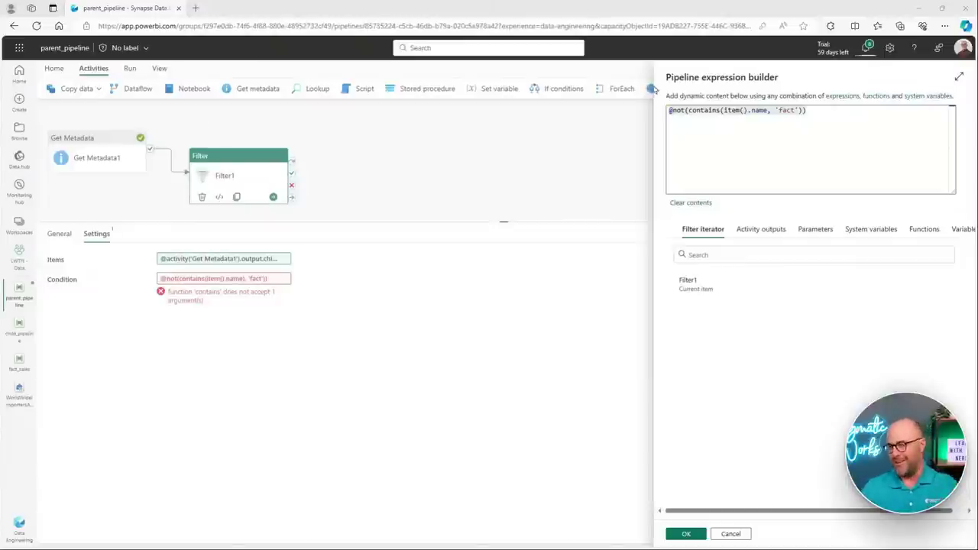
click(792, 146)
click(686, 534)
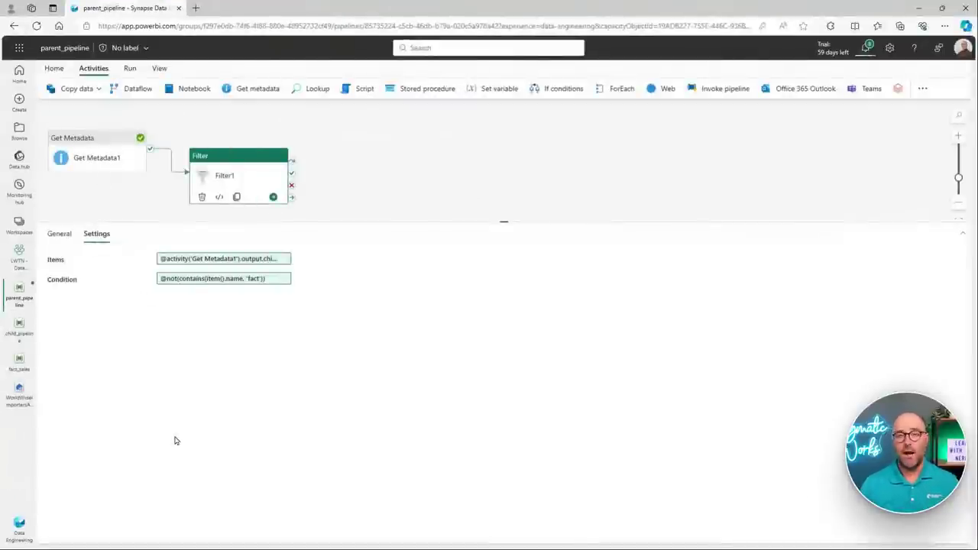
Step: Save and run the pipeline with the configured Filter activity, and refresh the run status in the output
click(130, 68)
click(113, 89)
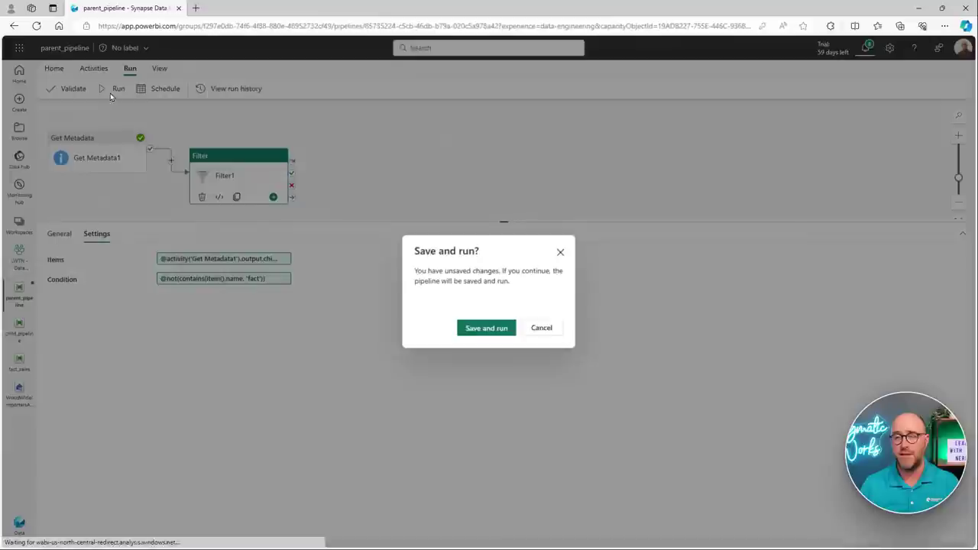
click(471, 335)
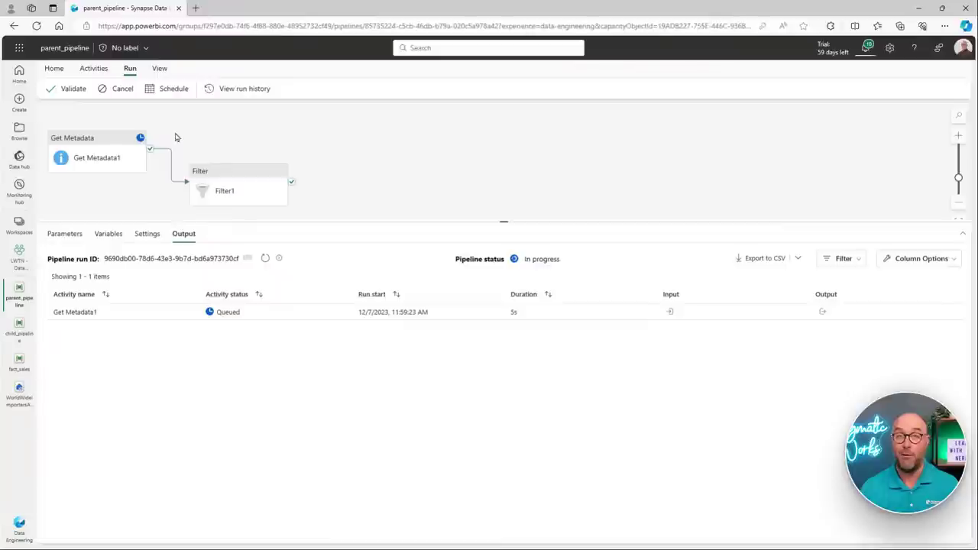
click(265, 258)
click(265, 259)
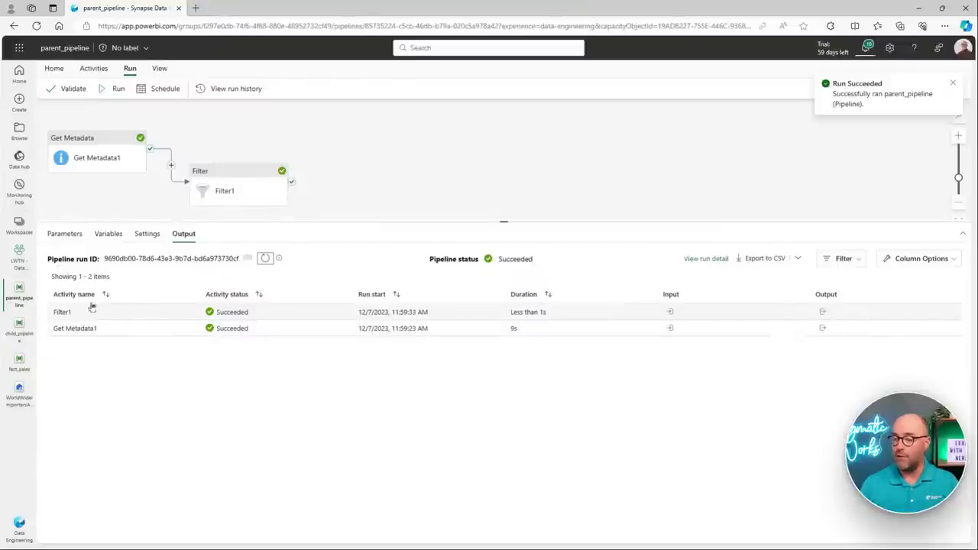
Step: Examine the Filter1 activity's run output to check which files from the worldwide folder remain after filtering
click(825, 312)
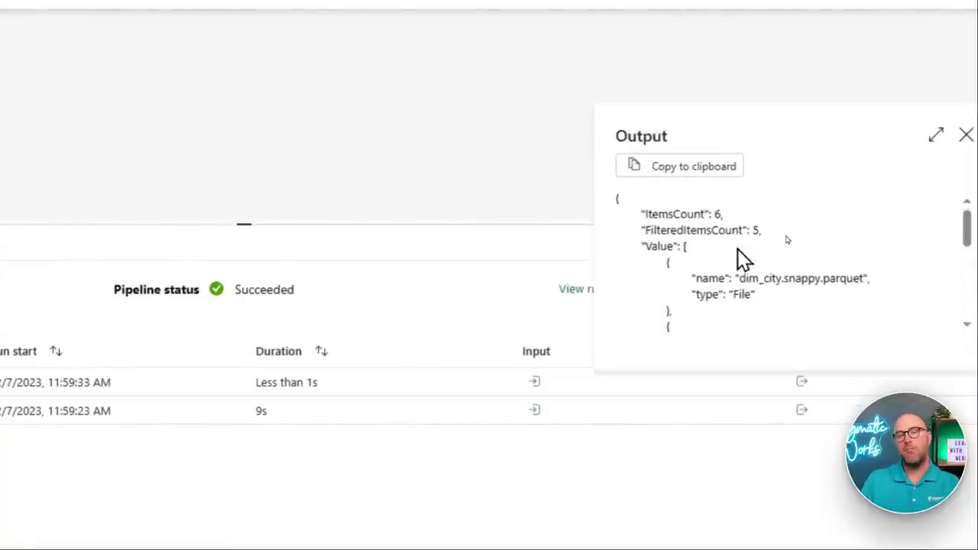
scroll(797, 256, down, 4)
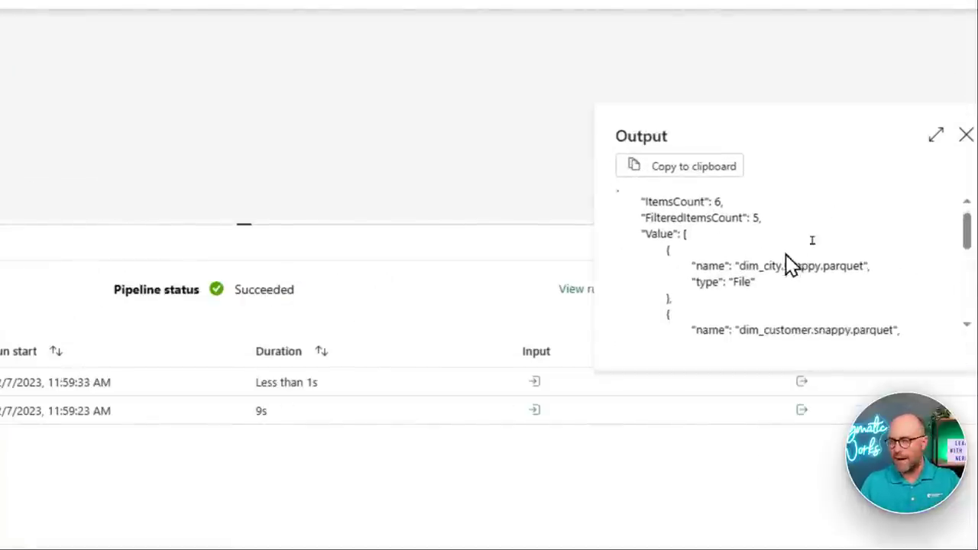
scroll(787, 253, down, 5)
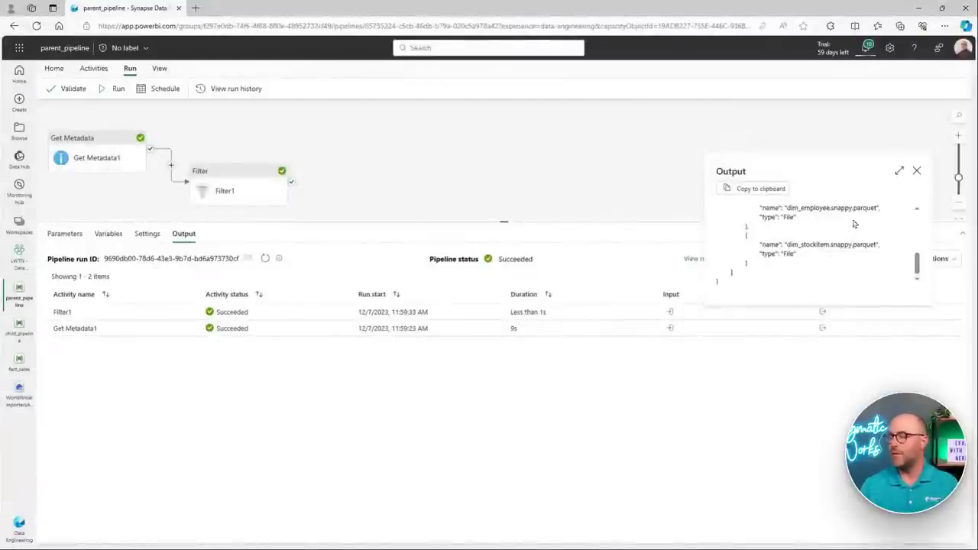
click(917, 171)
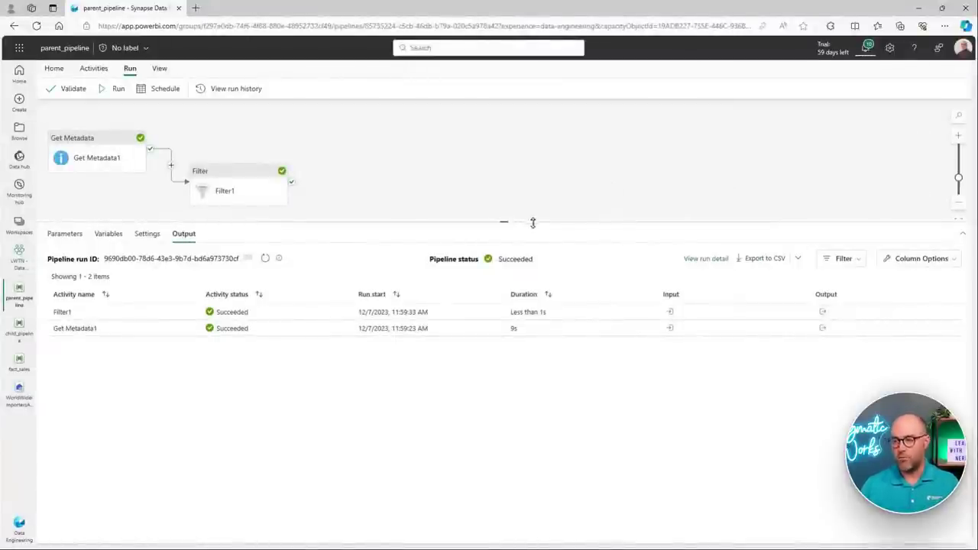
Step: Add a ForEach activity to the canvas beside Filter1 and connect Filter1's On success output to it
drag(532, 221, 539, 280)
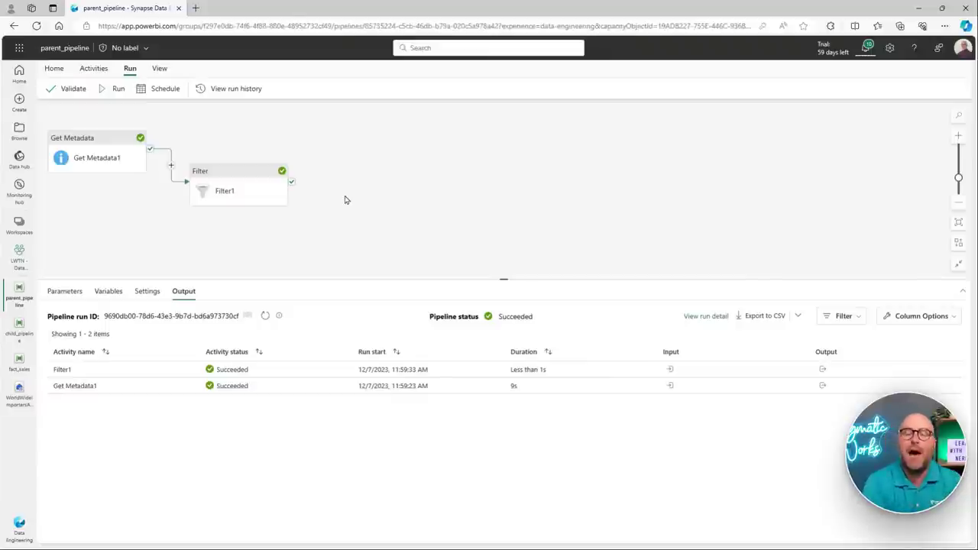
click(94, 69)
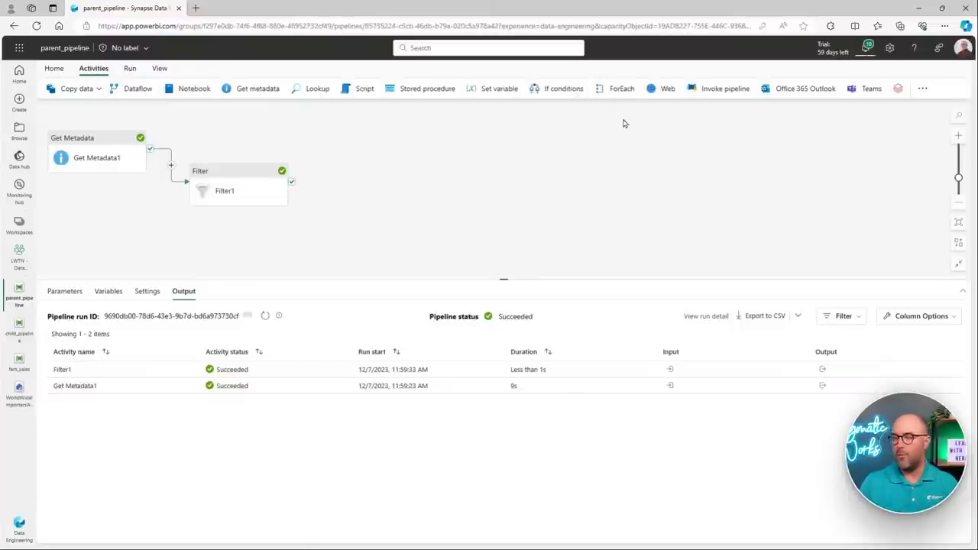
click(619, 92)
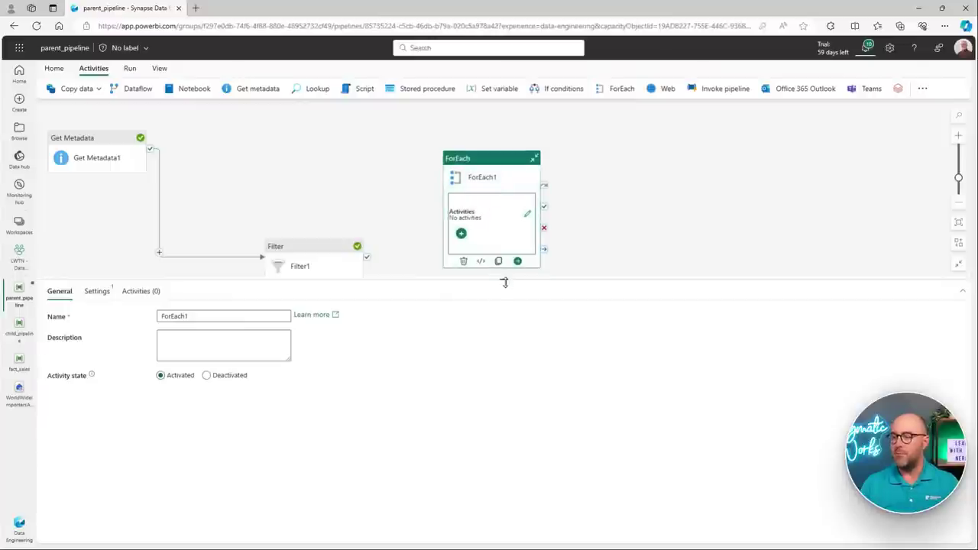
drag(504, 280, 504, 384)
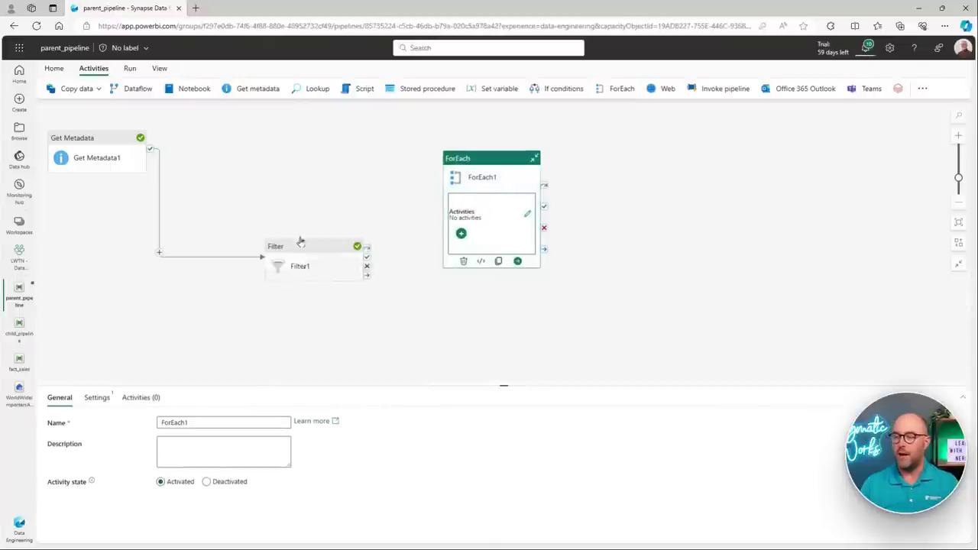
drag(306, 287, 292, 229)
drag(493, 194, 463, 201)
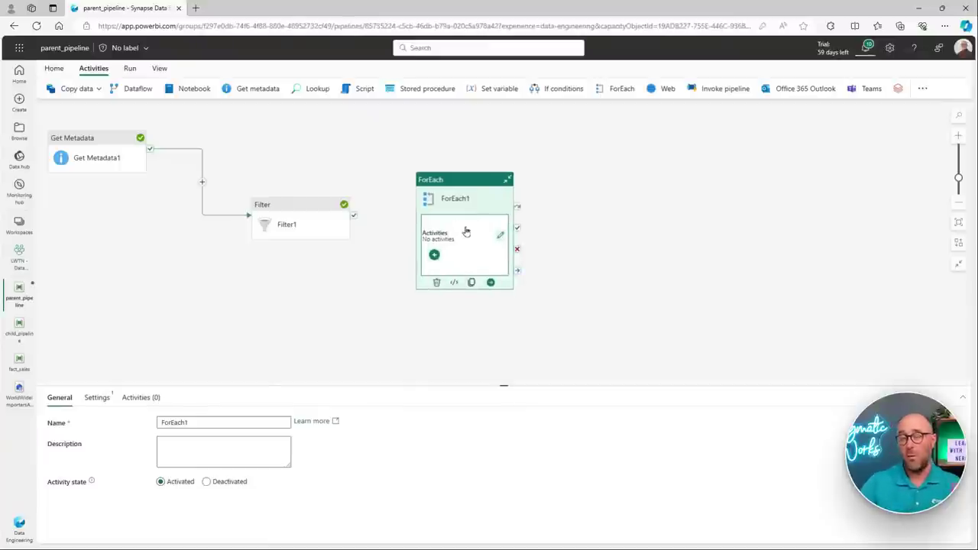
mouse_move(321, 219)
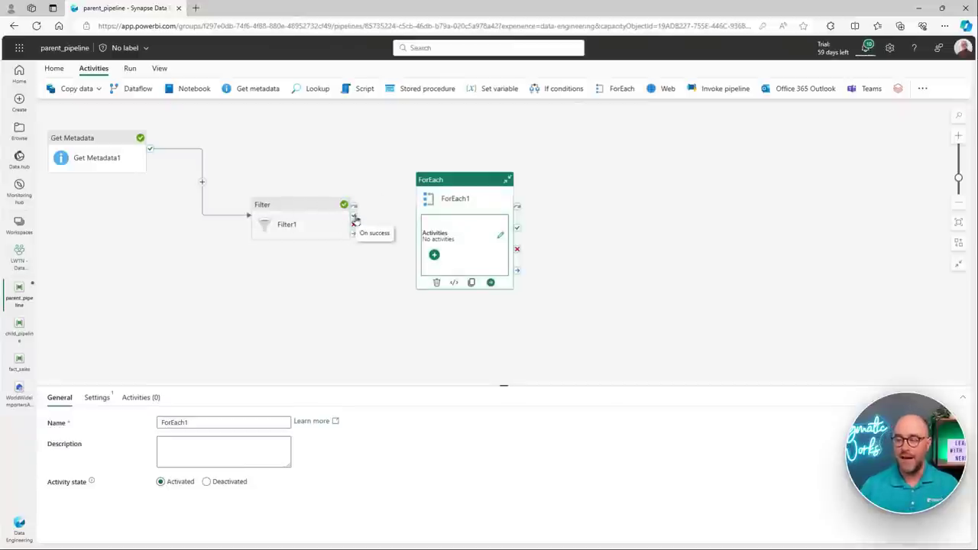
drag(354, 217, 422, 248)
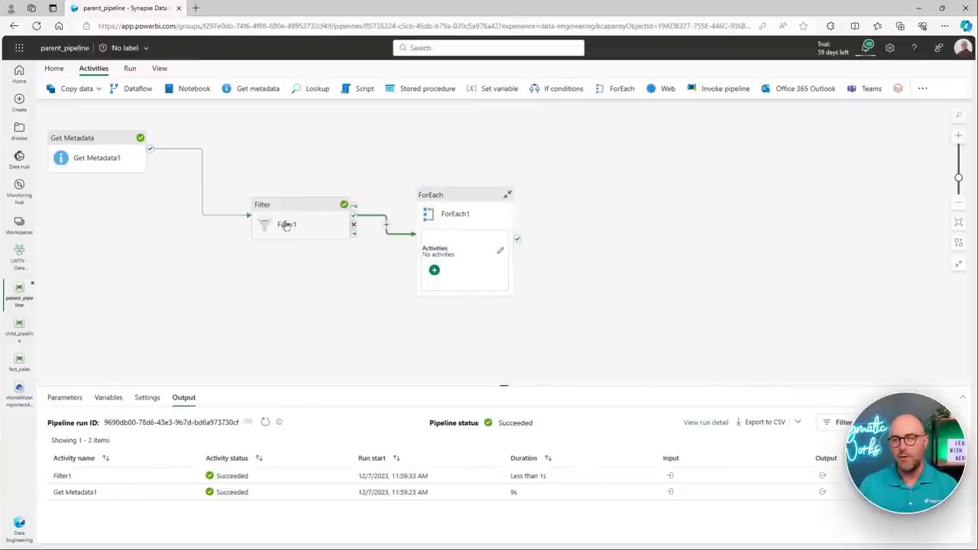
Step: Rearrange the connected Get Metadata, Filter and ForEach activities into a compact row on the pipeline canvas
drag(284, 221, 251, 199)
drag(453, 232, 438, 255)
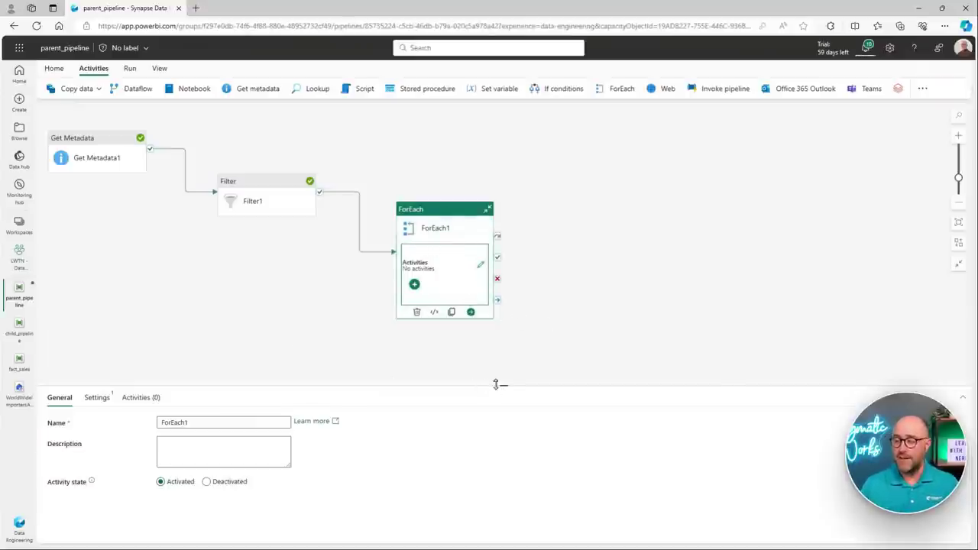
drag(500, 385, 504, 313)
drag(459, 215, 442, 152)
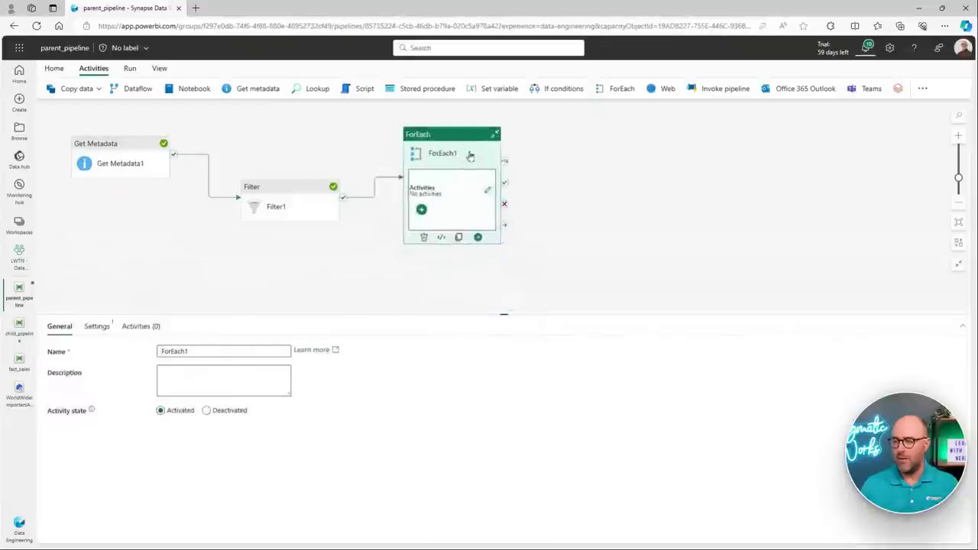
drag(260, 191, 241, 145)
drag(136, 173, 128, 152)
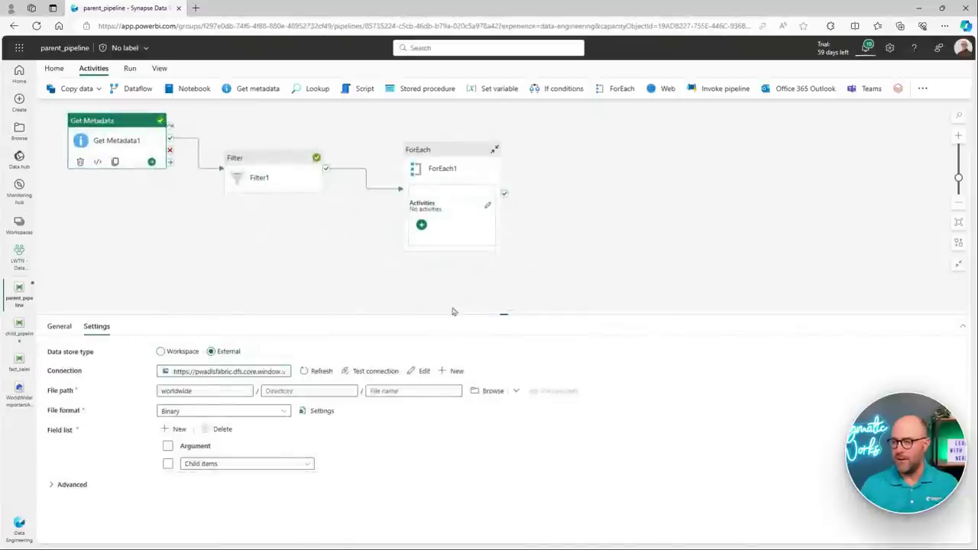
drag(450, 192, 449, 177)
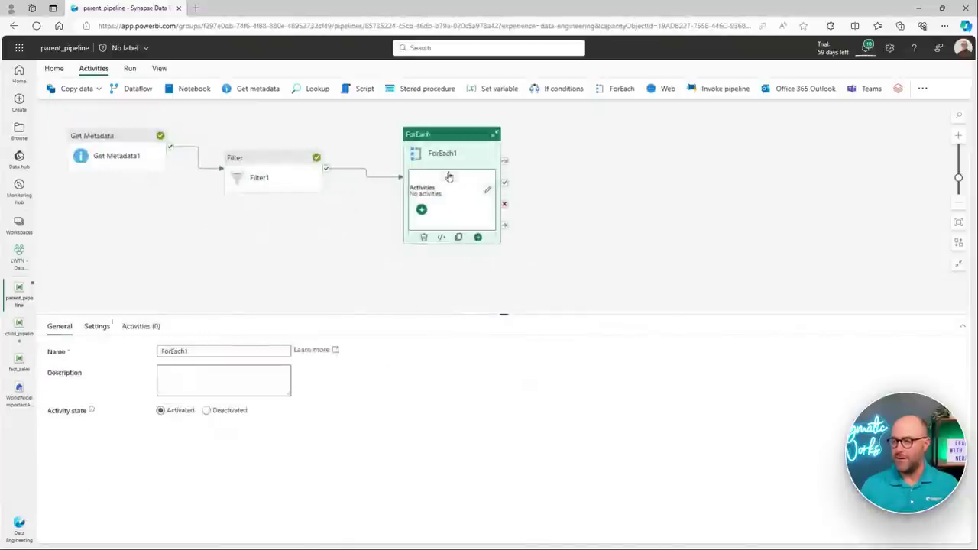
click(96, 333)
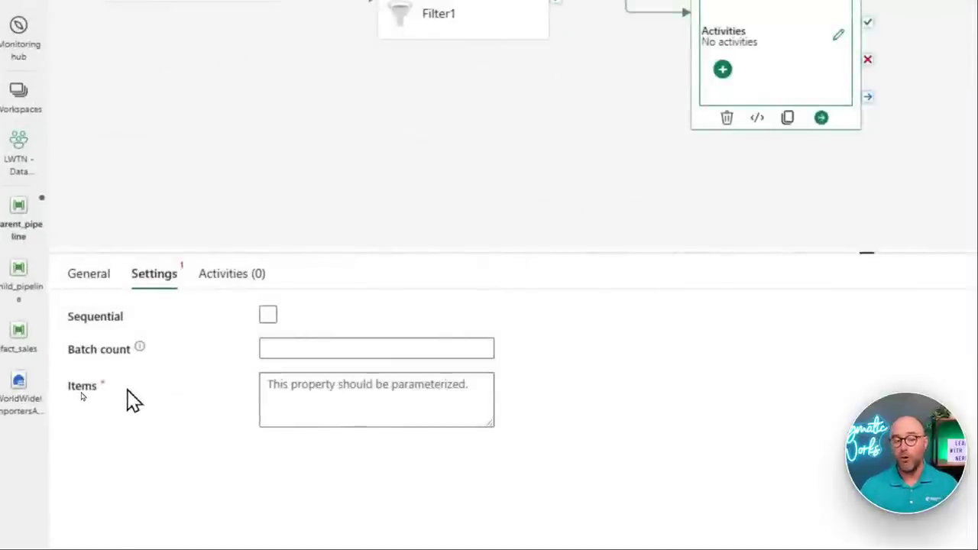
click(337, 393)
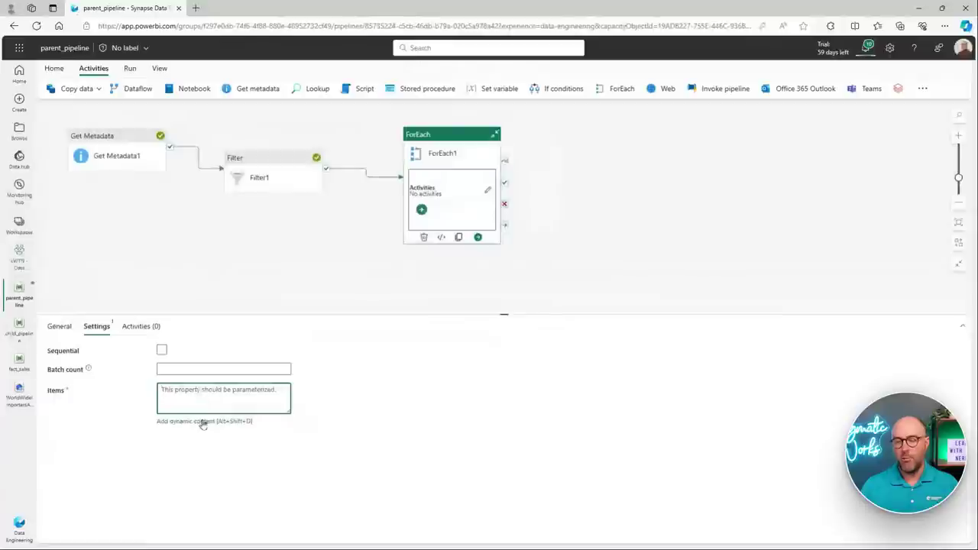
click(202, 421)
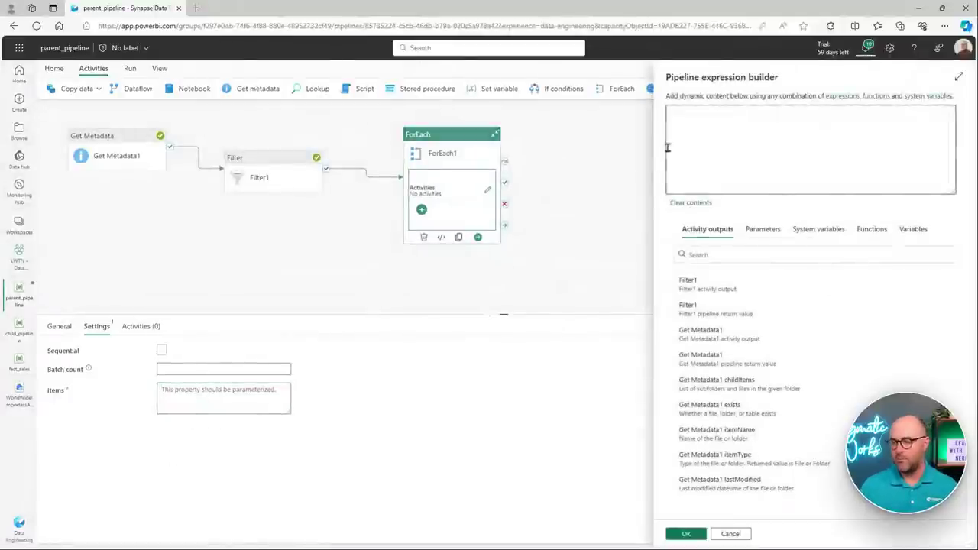
click(696, 283)
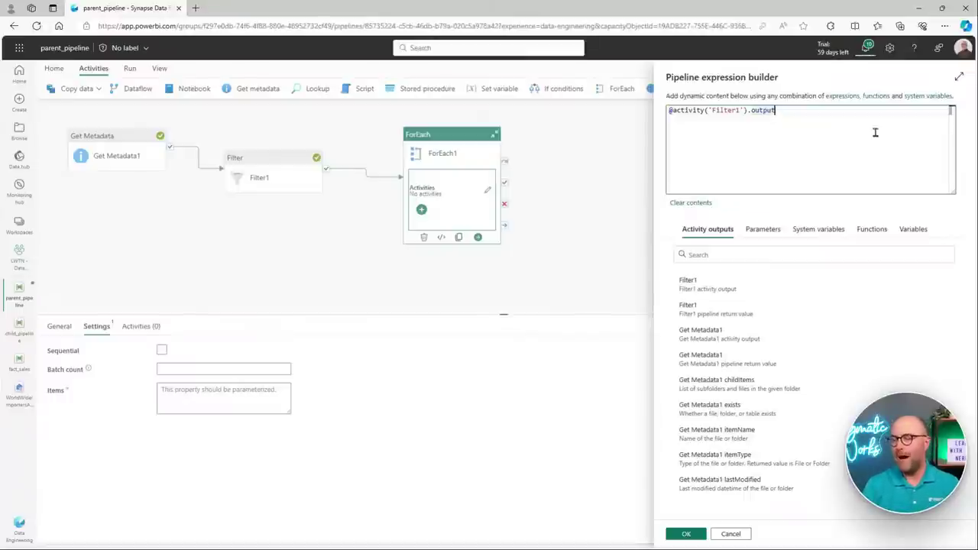
text(.value)
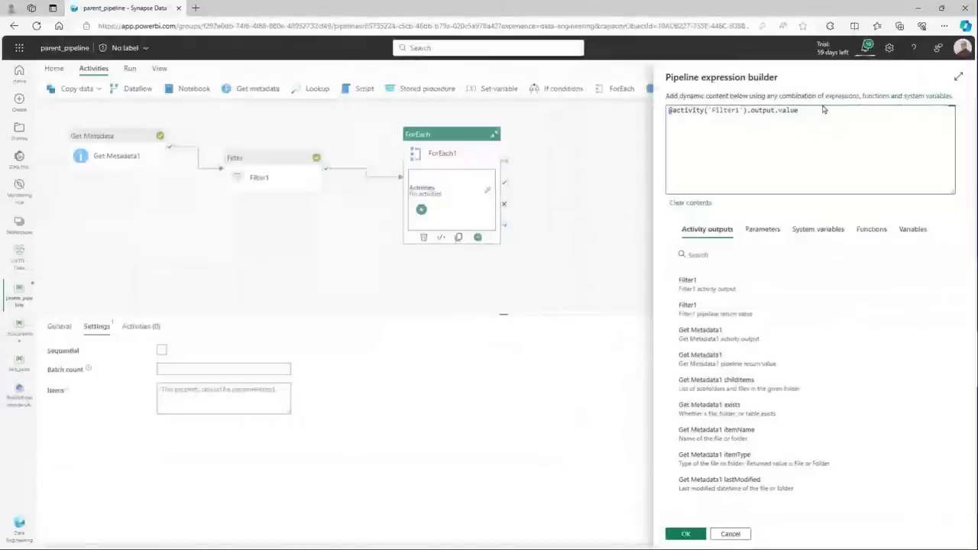
key(ctrl+a)
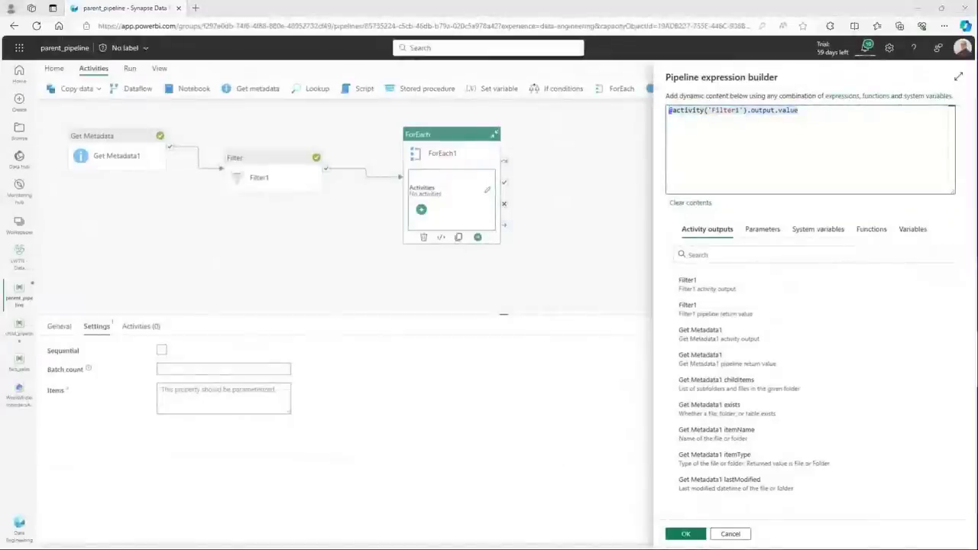
click(685, 534)
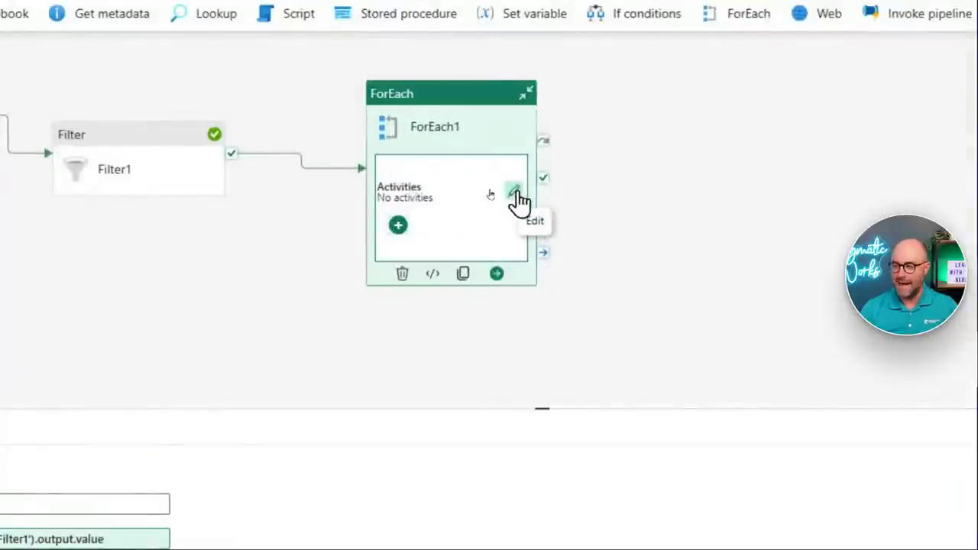
Step: Open ForEach1's inner activities for editing and add an Invoke pipeline activity inside the loop
click(514, 197)
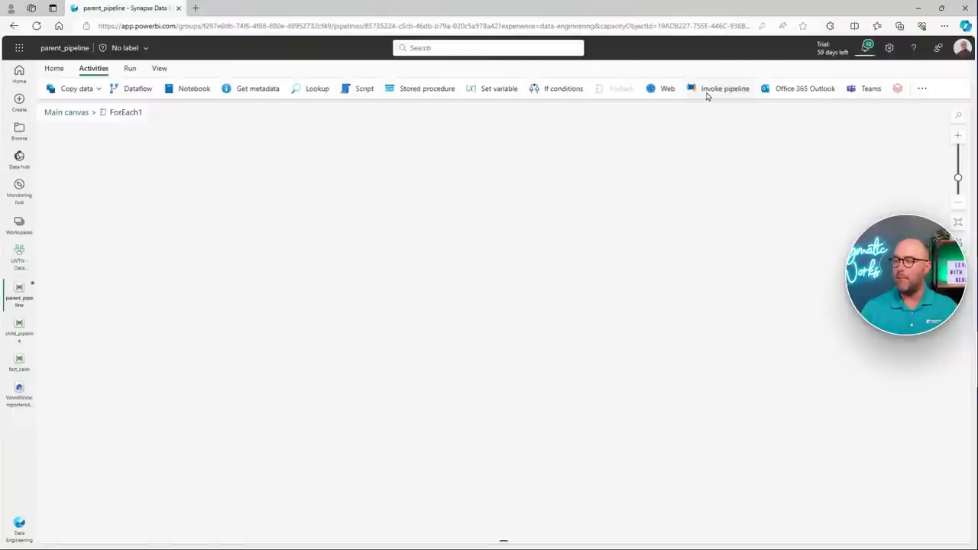
click(922, 89)
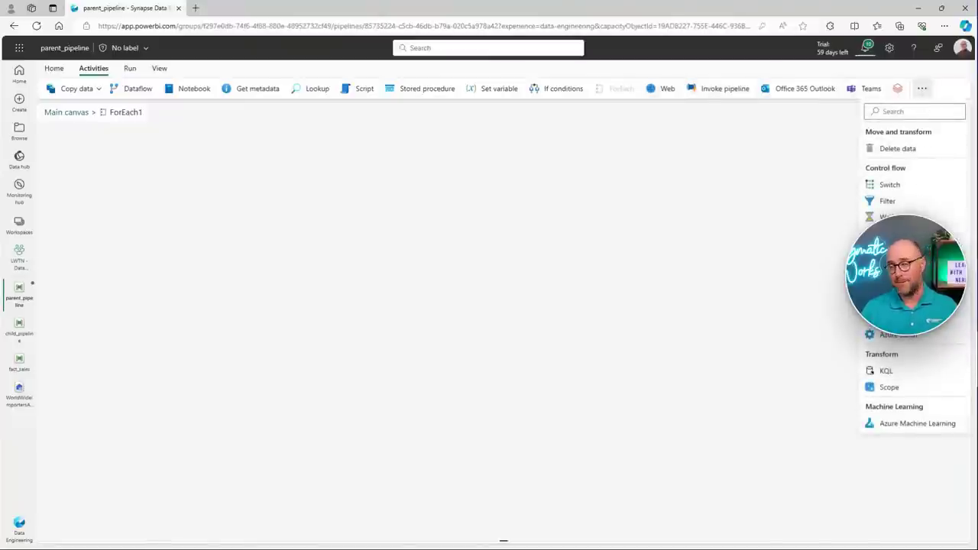
click(684, 113)
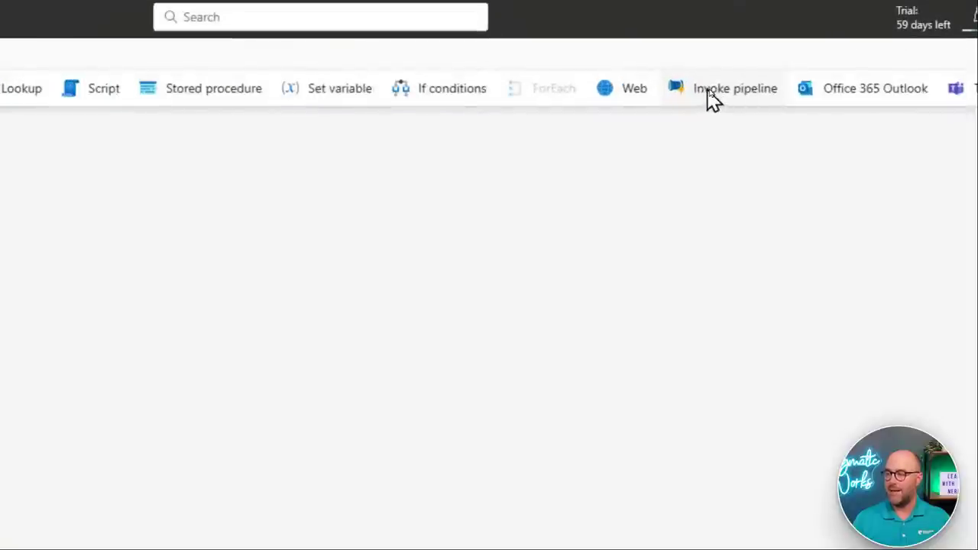
click(708, 100)
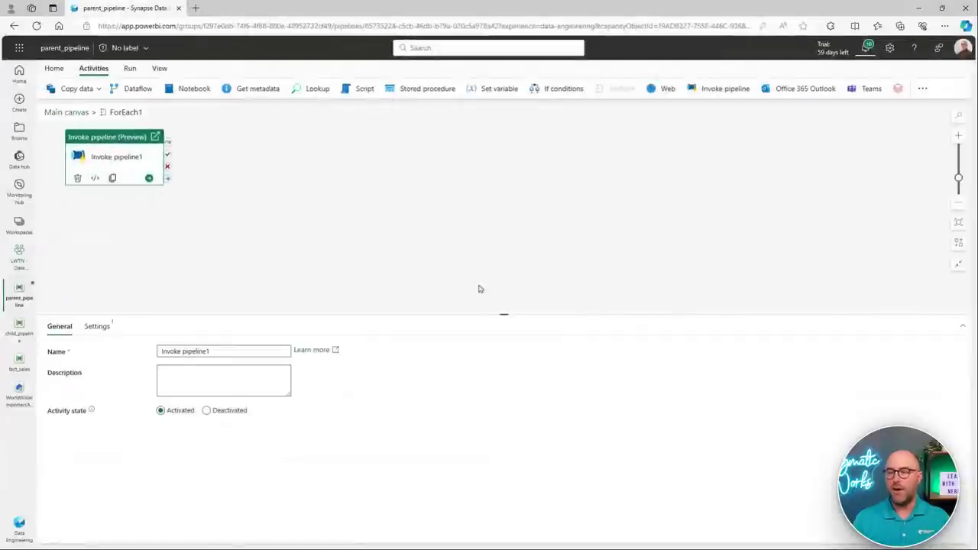
Step: Configure the Invoke pipeline activity inside ForEach1 to call child_pipeline
drag(502, 314, 506, 218)
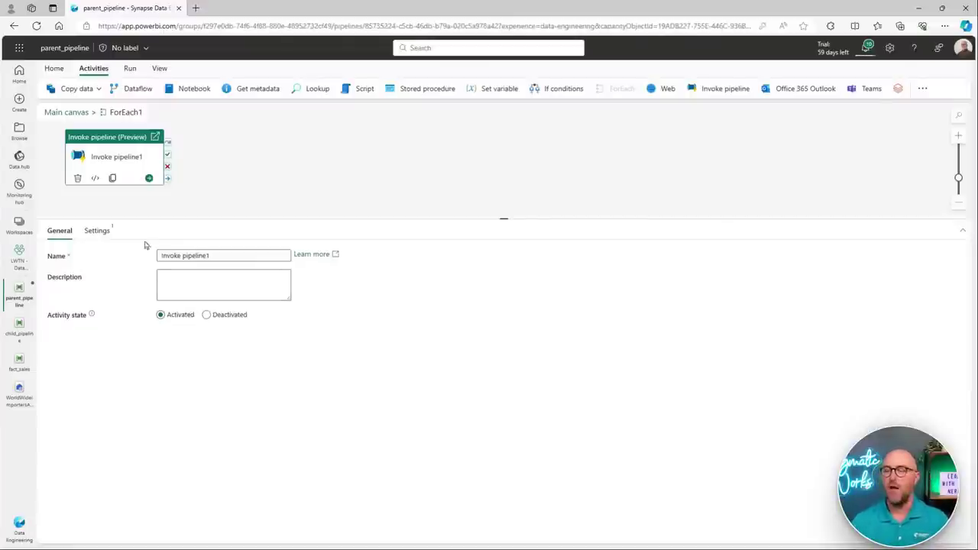
drag(126, 151, 128, 160)
click(103, 232)
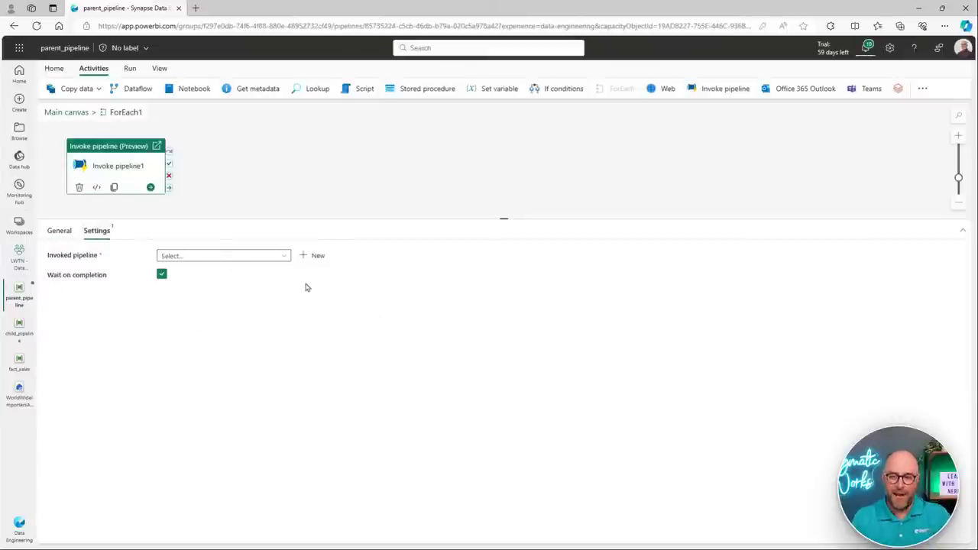
click(232, 264)
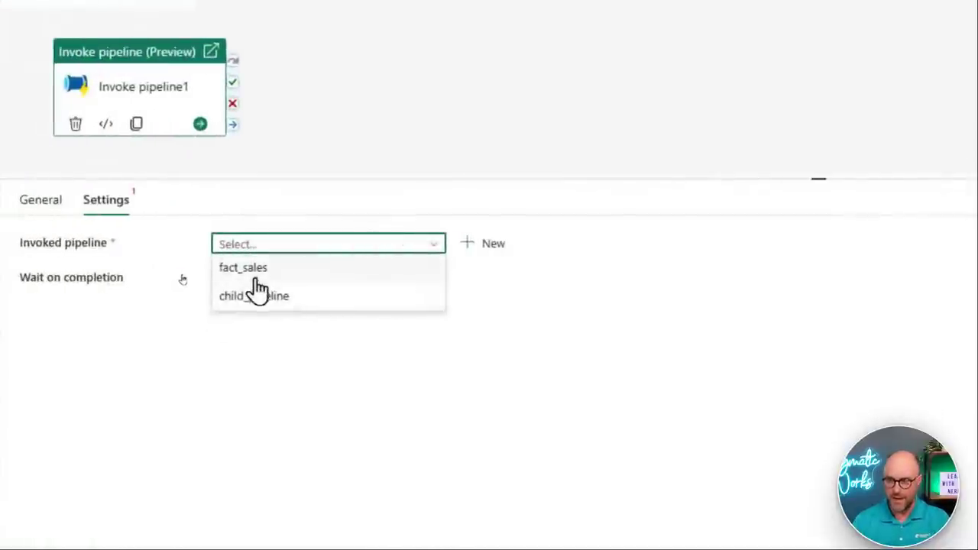
click(260, 299)
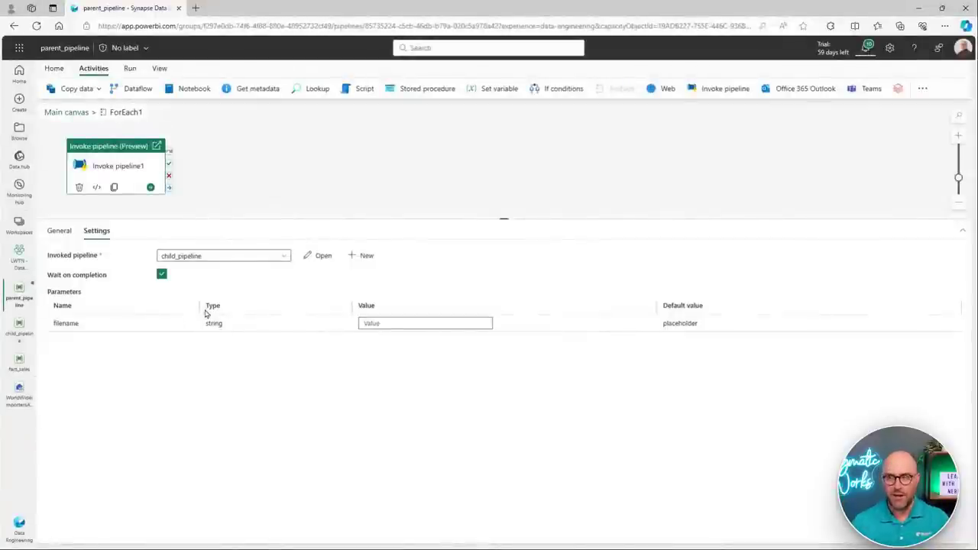
click(431, 323)
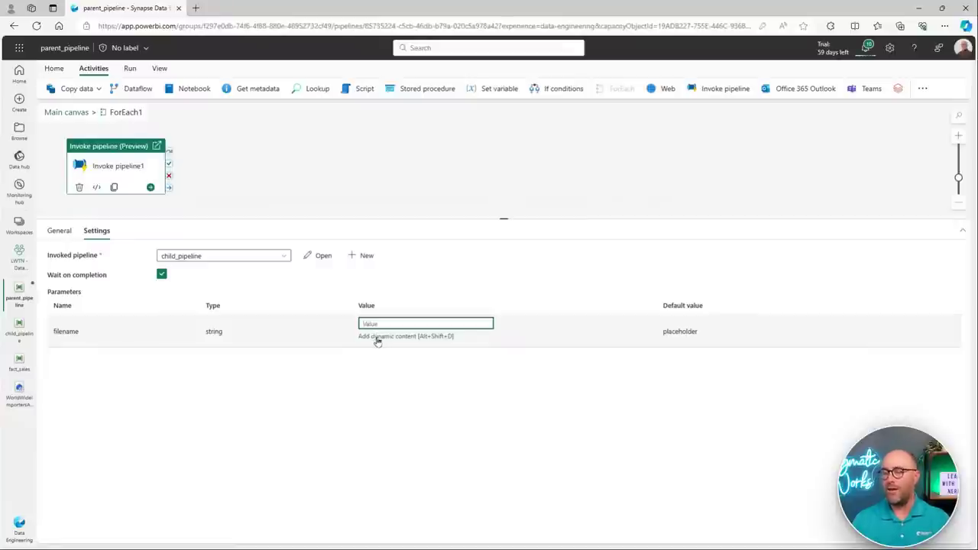
click(376, 337)
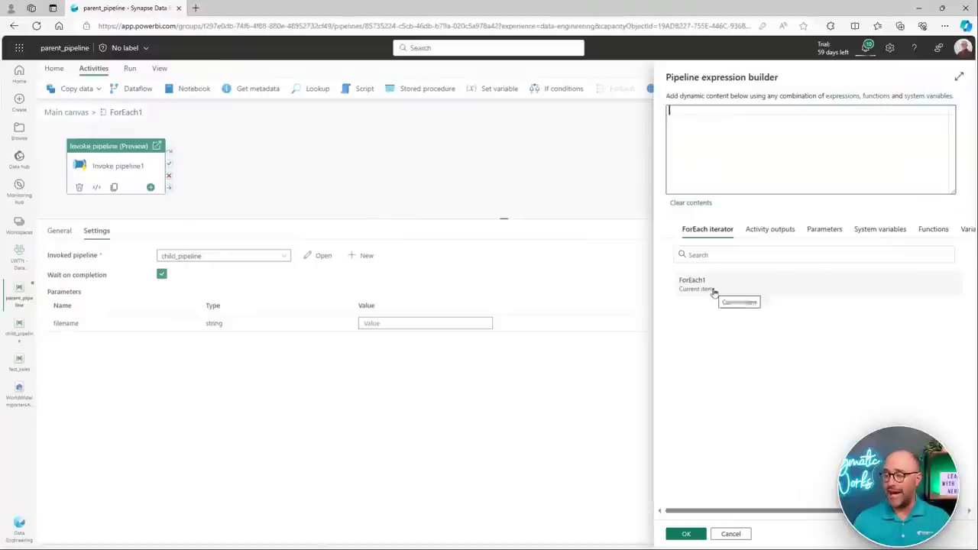
click(713, 289)
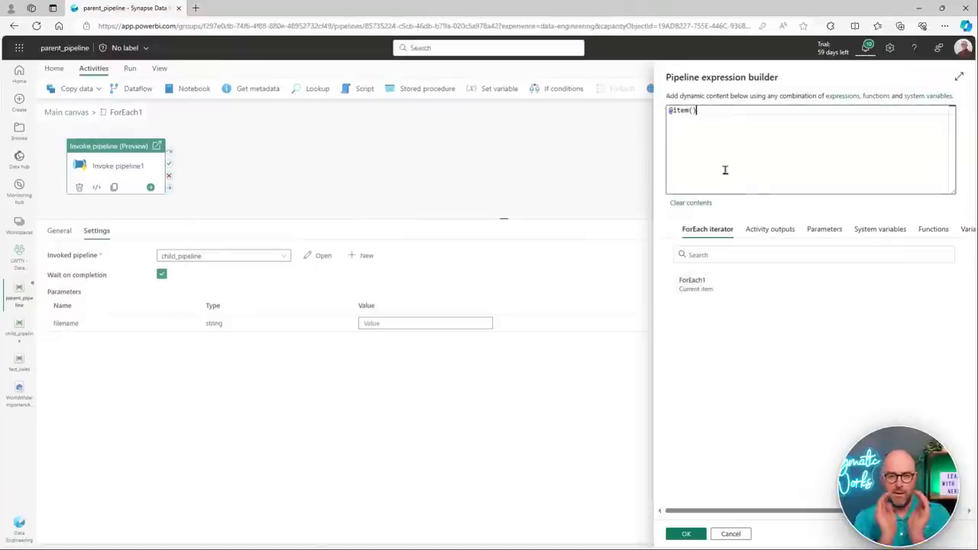
text(.)
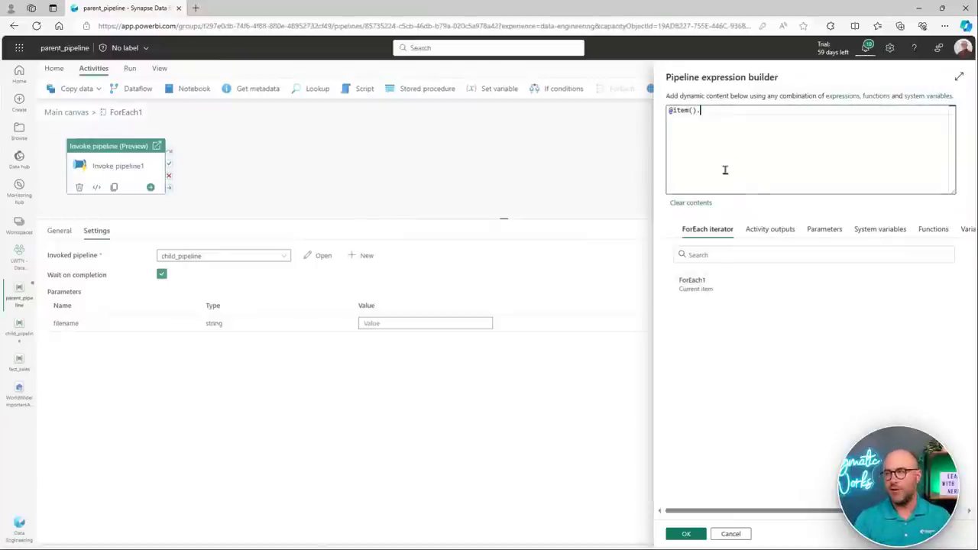
text(name)
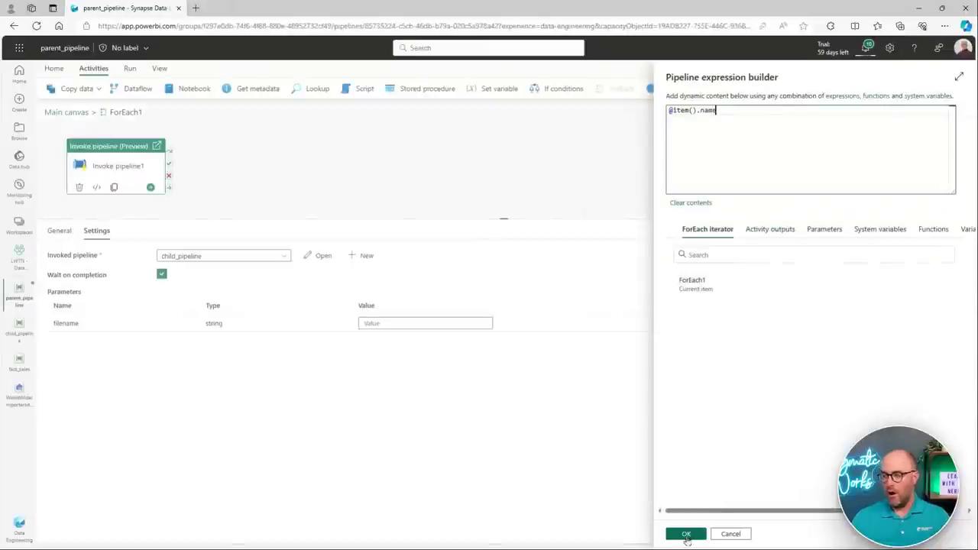
click(685, 534)
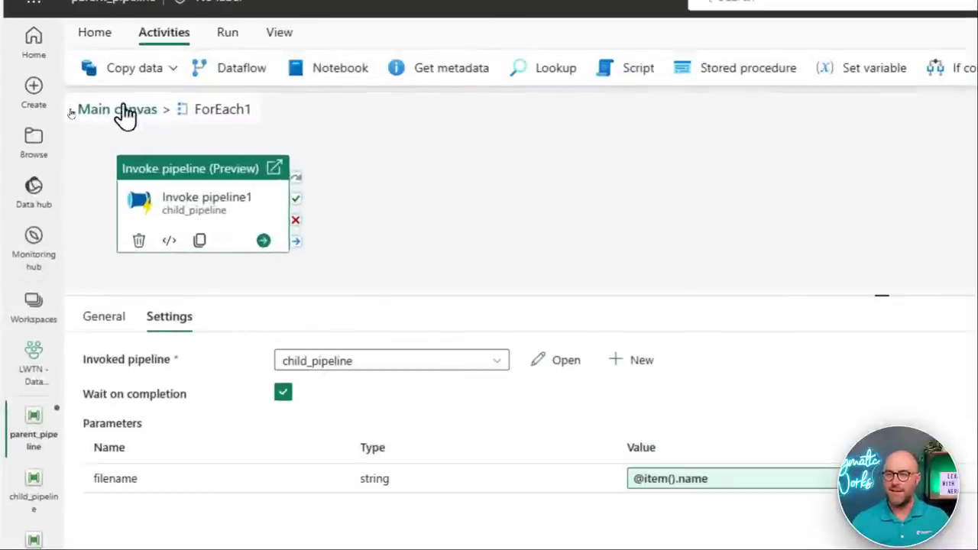
Step: Return from ForEach1 to the main canvas, then save and run parent_pipeline
click(122, 110)
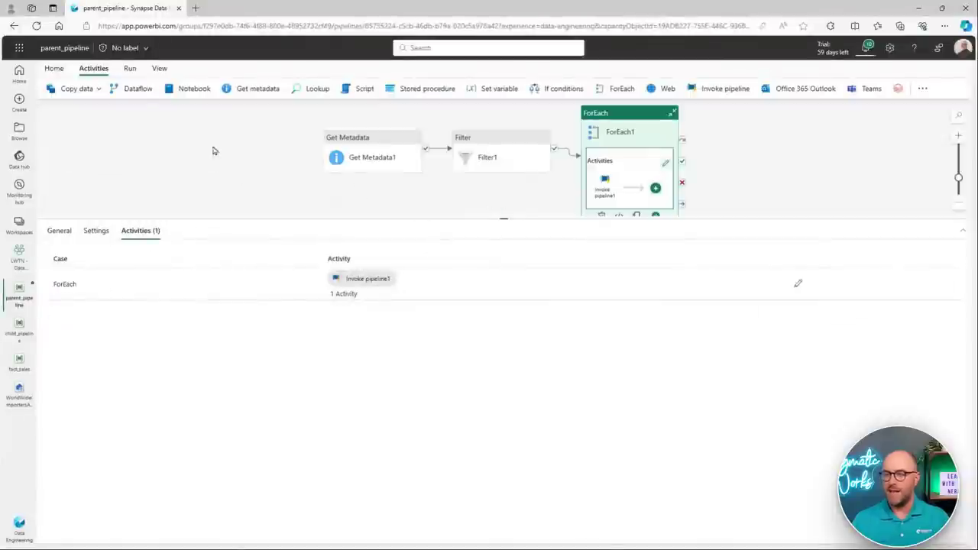
click(55, 72)
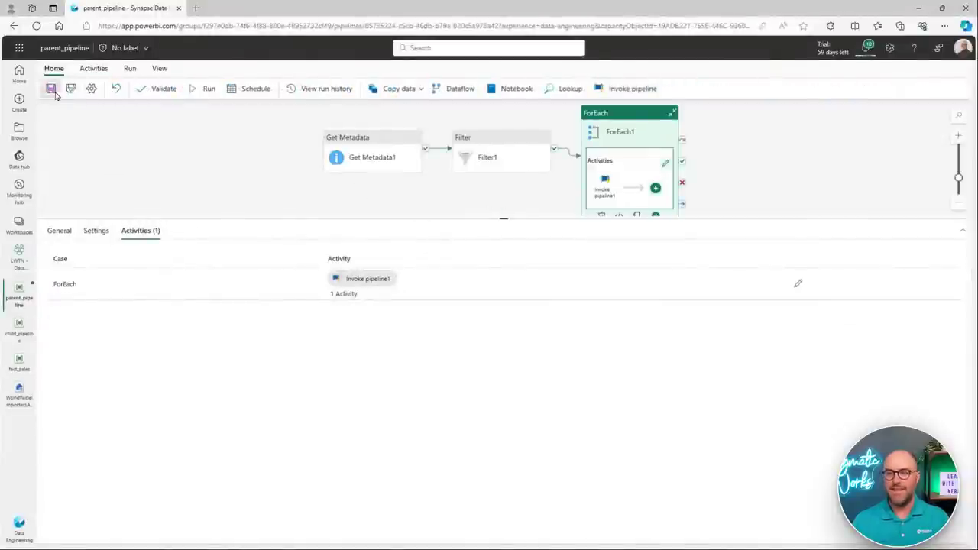
drag(535, 221, 256, 236)
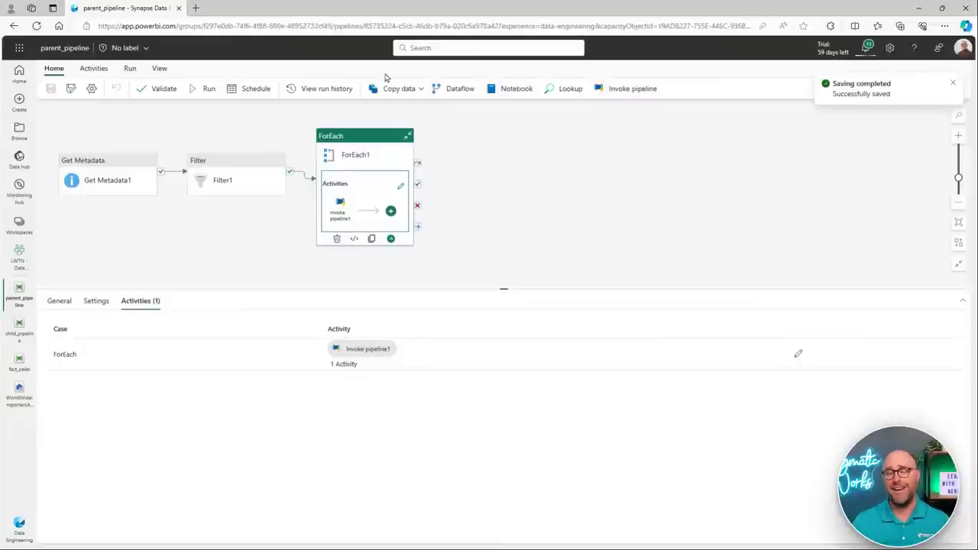
click(202, 95)
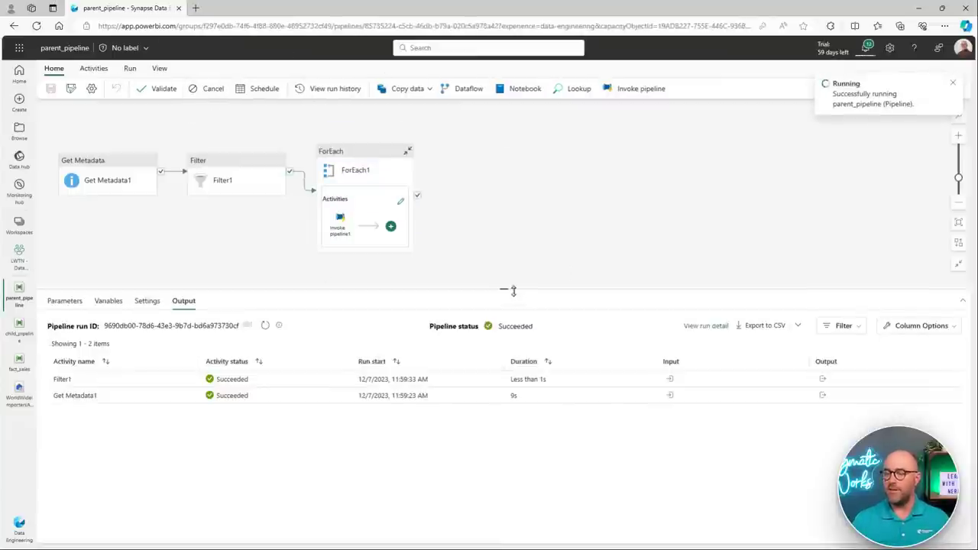
Step: Refresh the parent_pipeline run output, then refresh the WorldWideImportersALL lakehouse to check the loaded tables
drag(509, 289, 489, 269)
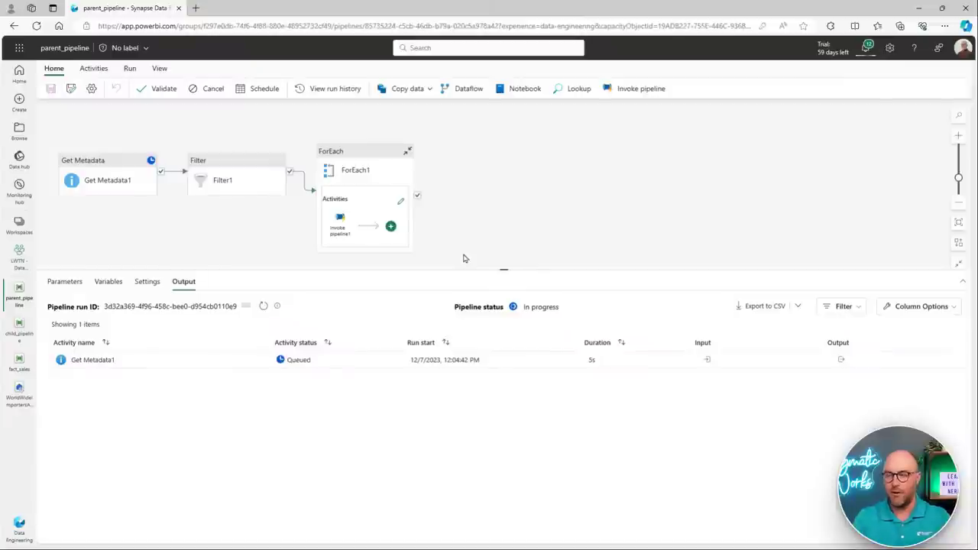
mouse_move(357, 198)
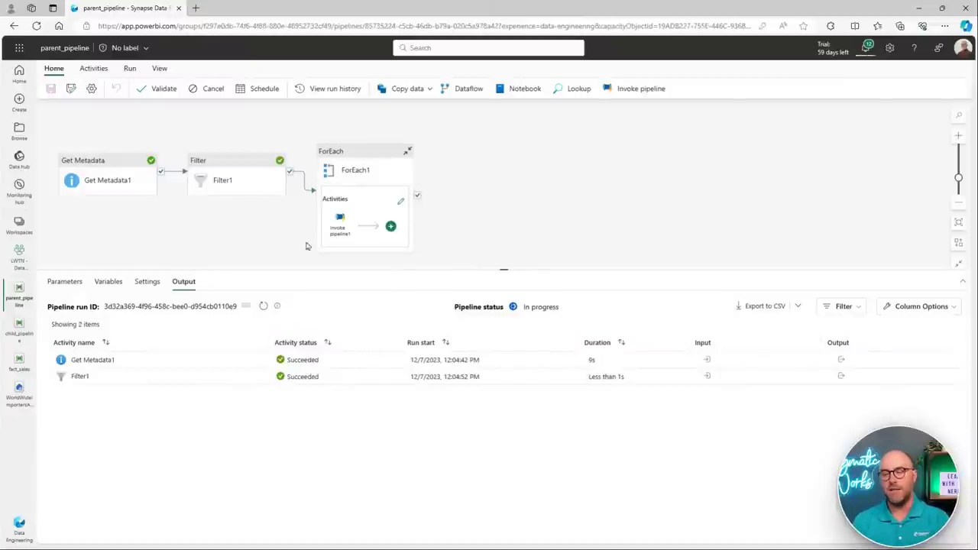
click(263, 305)
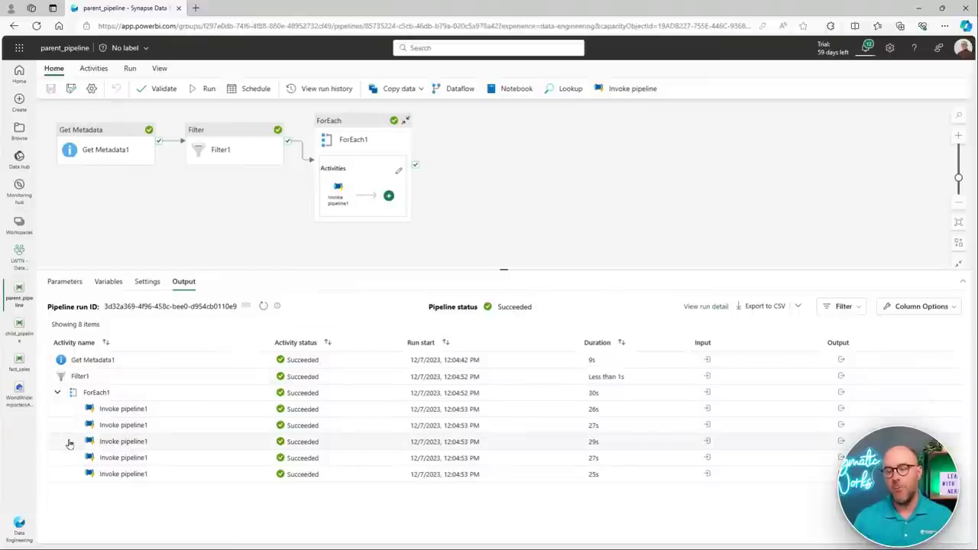
click(19, 389)
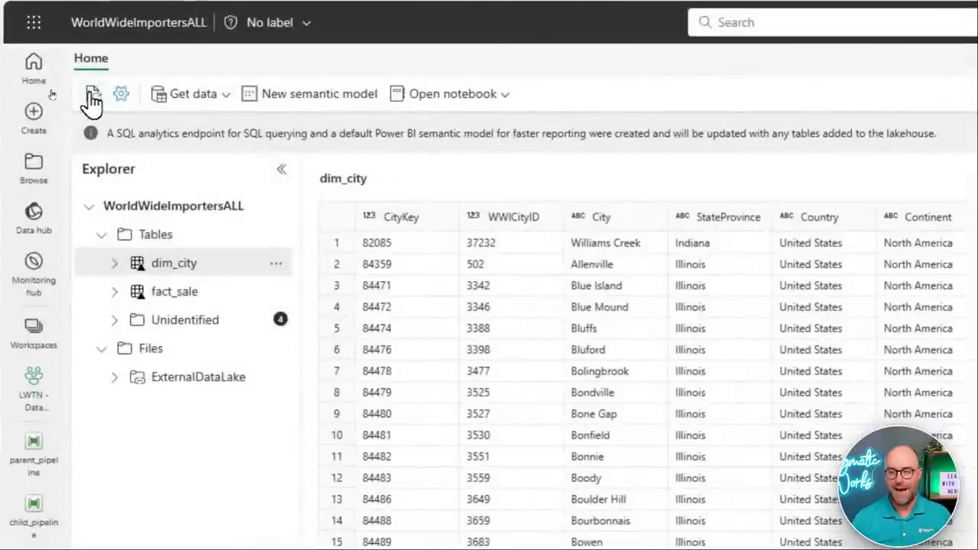
click(91, 97)
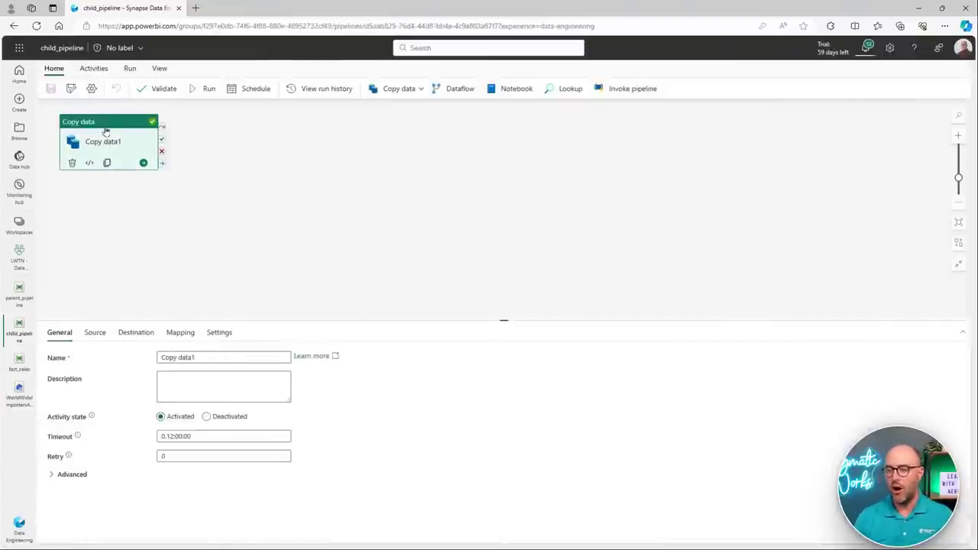
Step: Examine the advanced destination settings of child_pipeline's Copy data1 activity, switching the table action to Append and back to Overwrite
drag(105, 131, 111, 155)
click(131, 335)
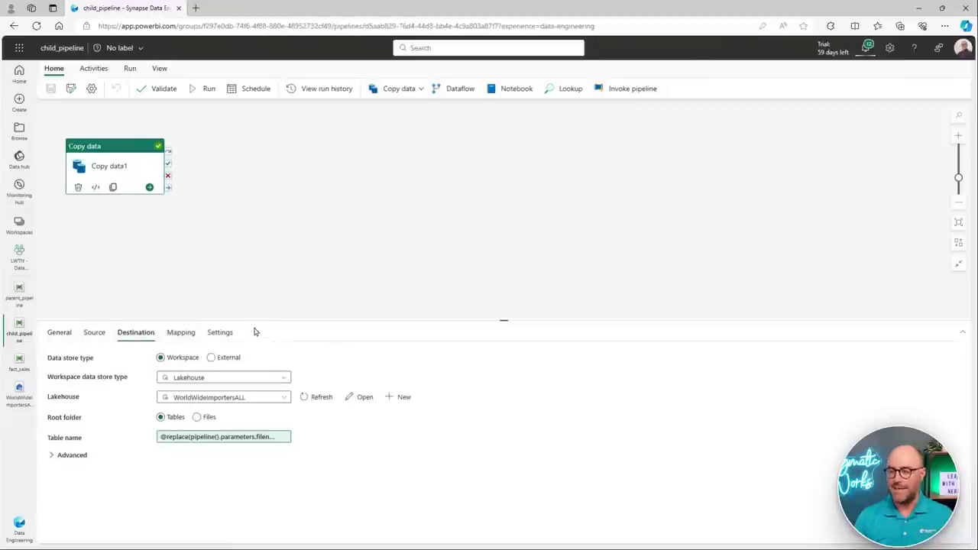
drag(255, 322, 291, 200)
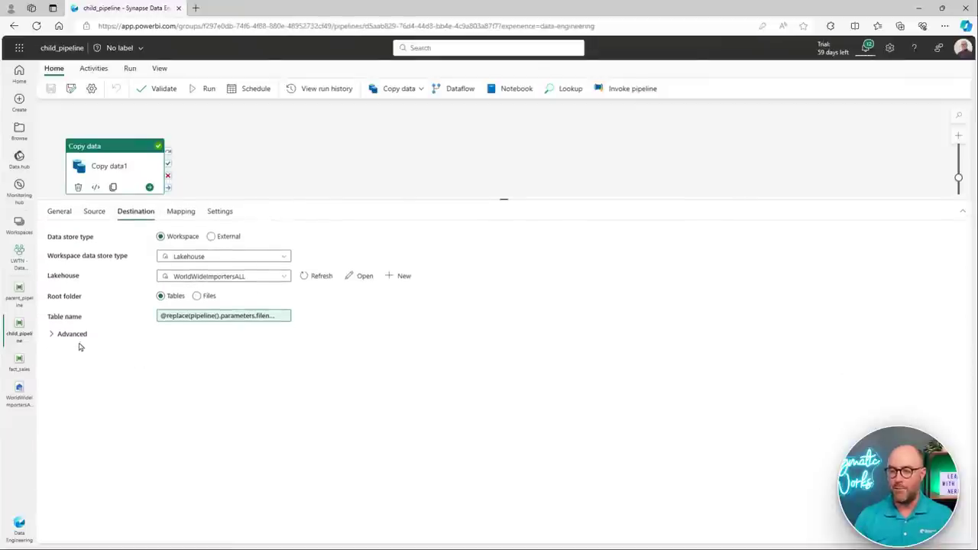
click(76, 336)
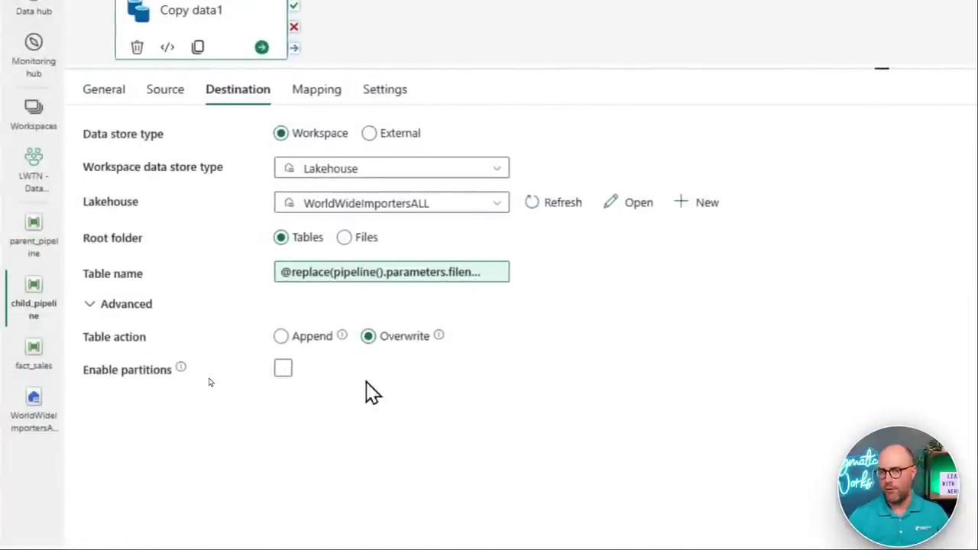
click(313, 337)
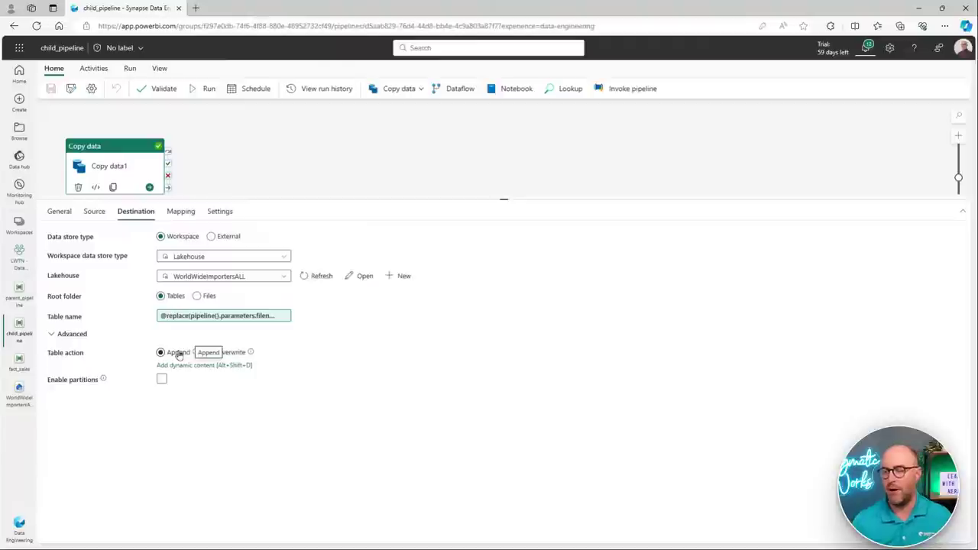
click(209, 354)
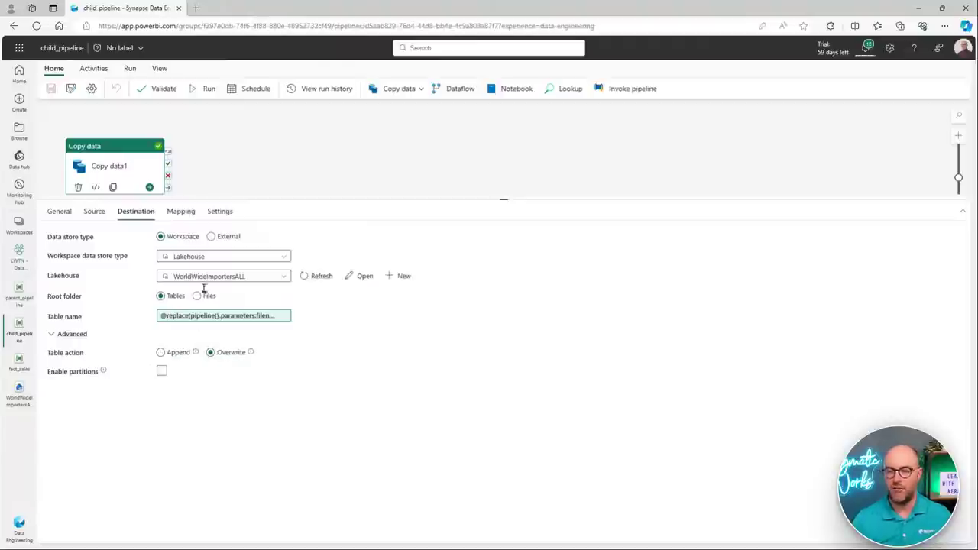
drag(125, 168, 114, 146)
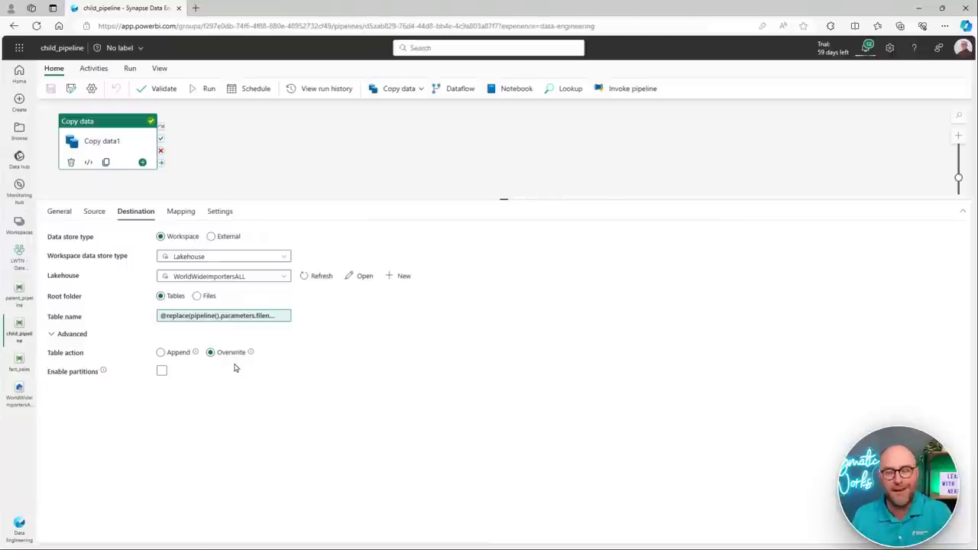
Step: View the SQL analytics endpoint connection string in the WorldWideImportersALL lakehouse settings, then close the settings
click(19, 256)
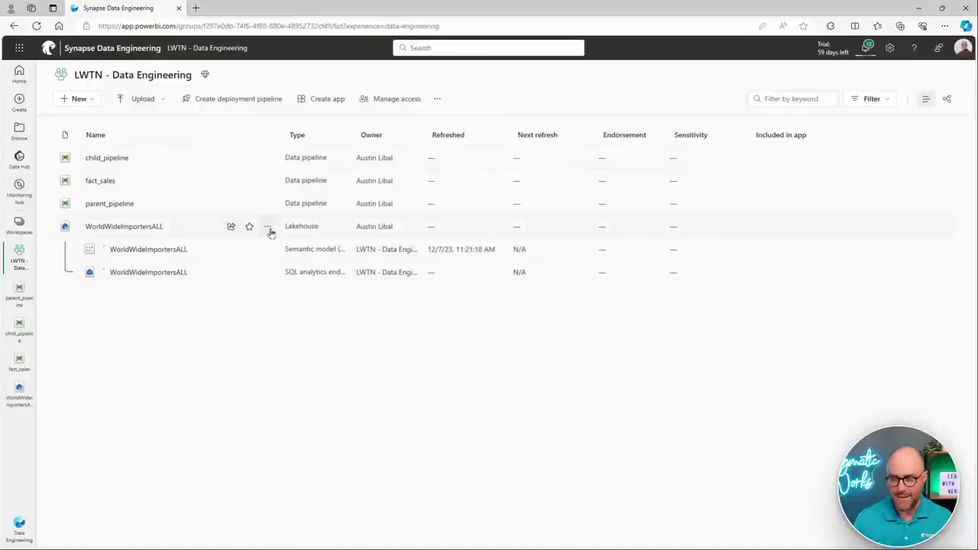
click(268, 228)
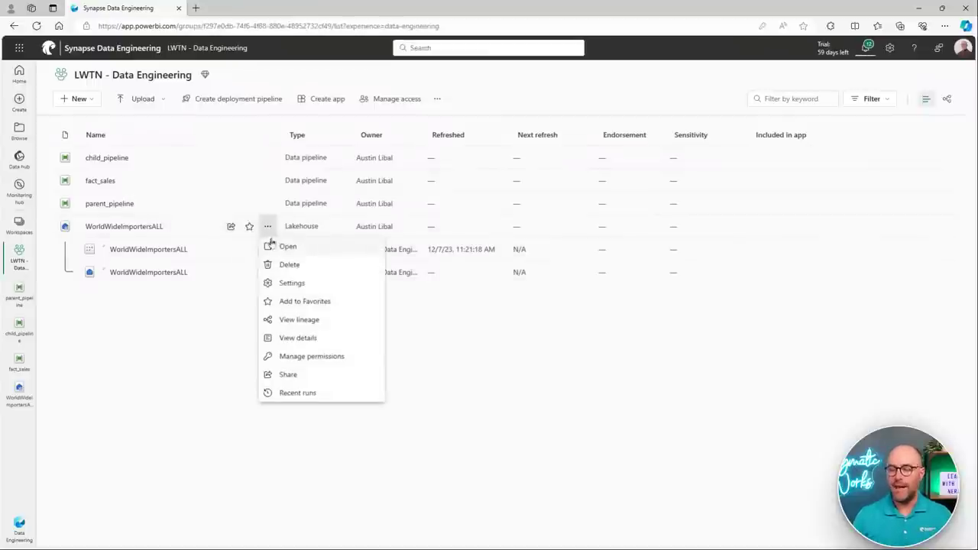
click(292, 284)
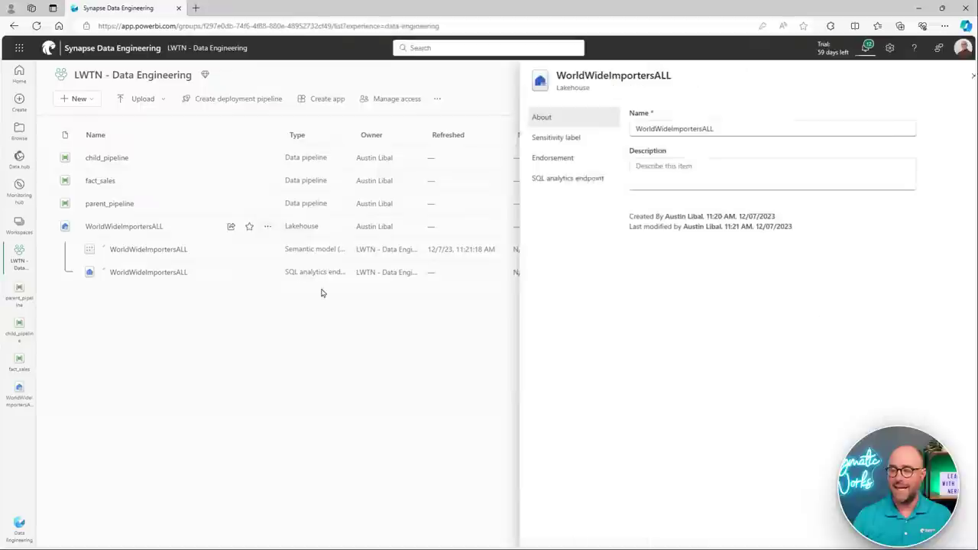
click(550, 179)
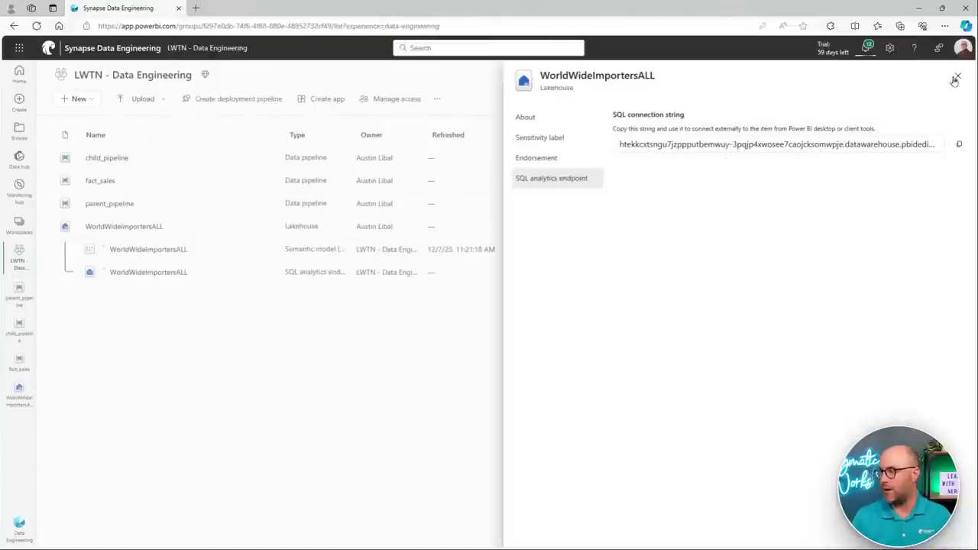
click(957, 76)
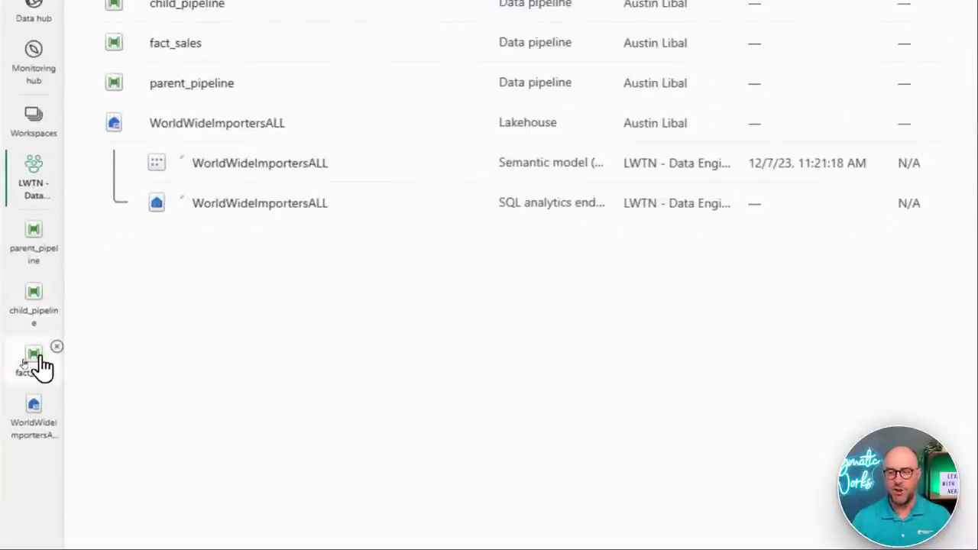
Step: Open the fact_sales pipeline and enlarge its output pane to examine the copy activity's run details
click(38, 358)
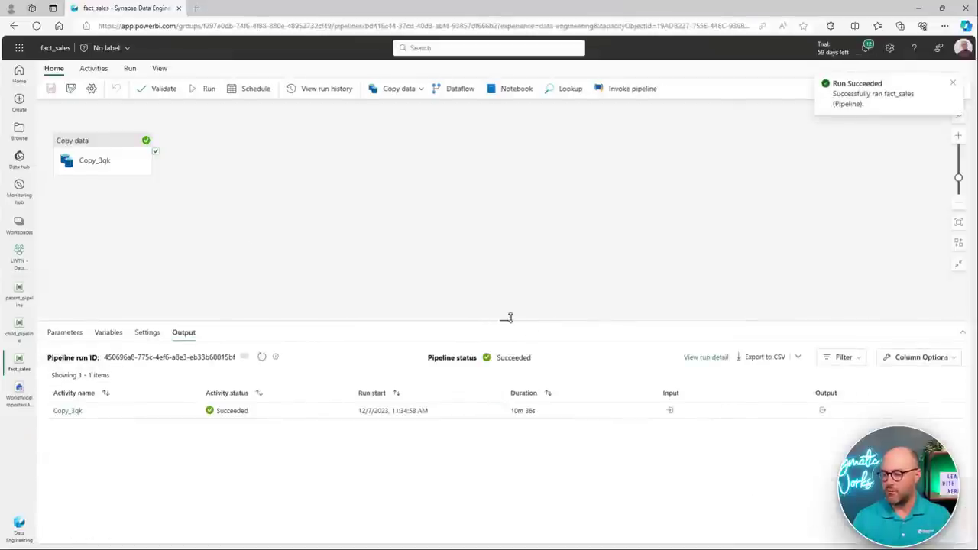
drag(507, 320, 518, 194)
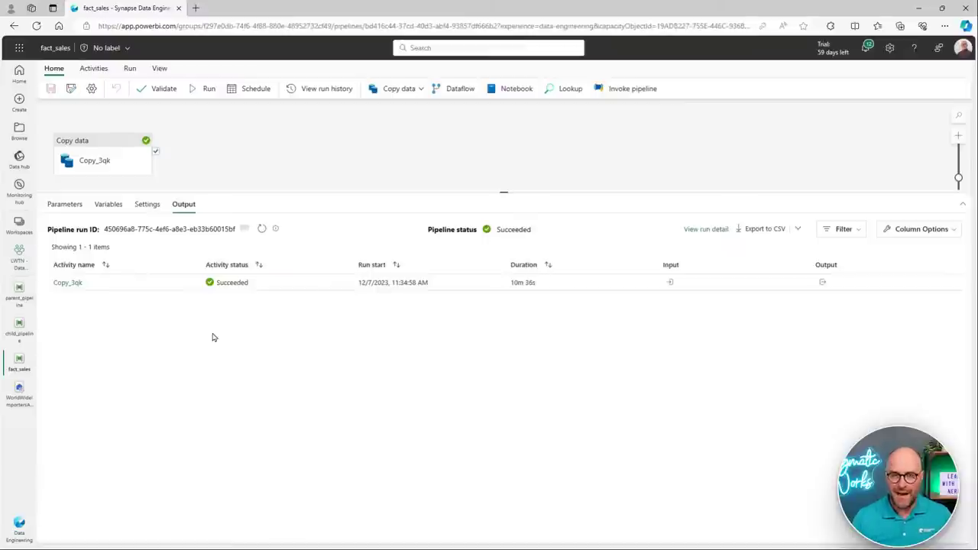
Step: Create a new notebook in the LWTN - Data Engineering workspace
click(21, 266)
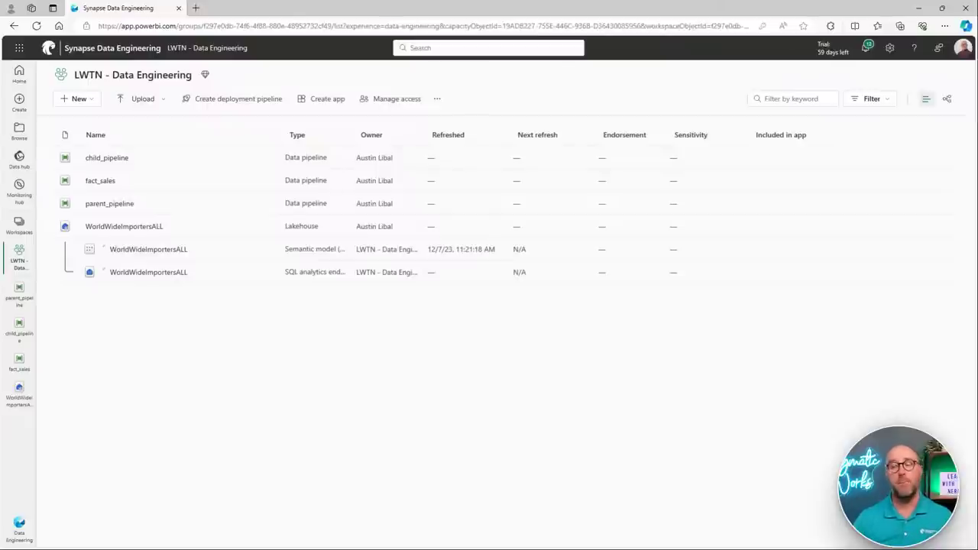
click(74, 102)
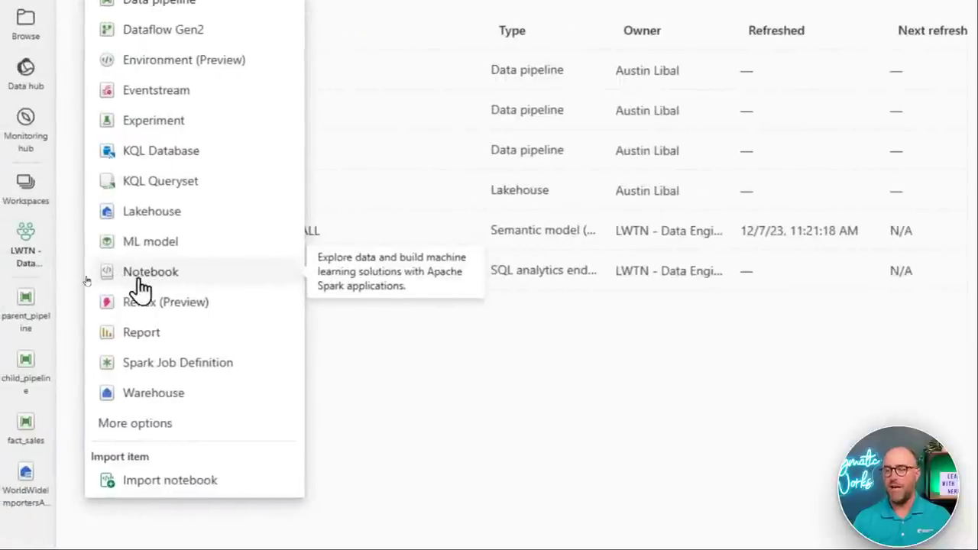
click(143, 280)
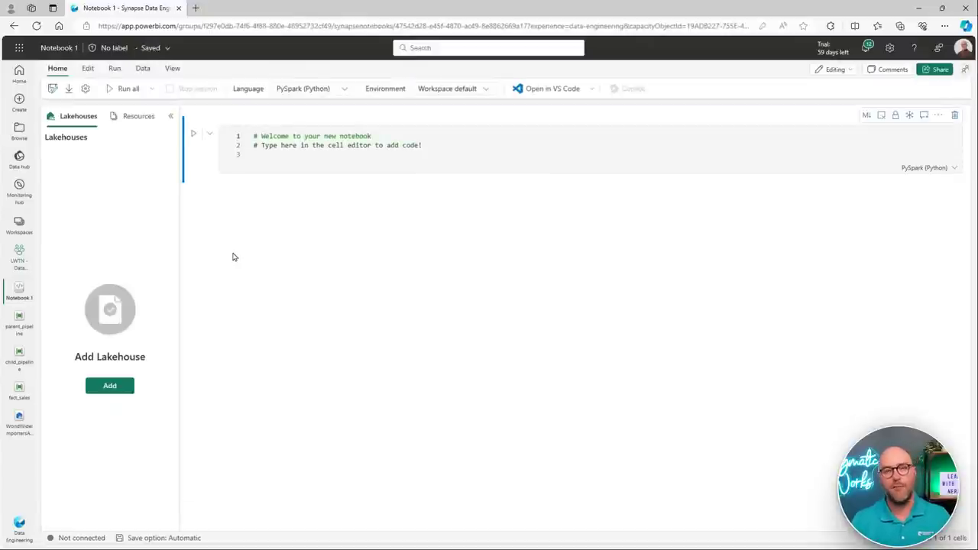
Step: Attach the existing WorldWideImportersALL lakehouse to the new notebook
click(99, 391)
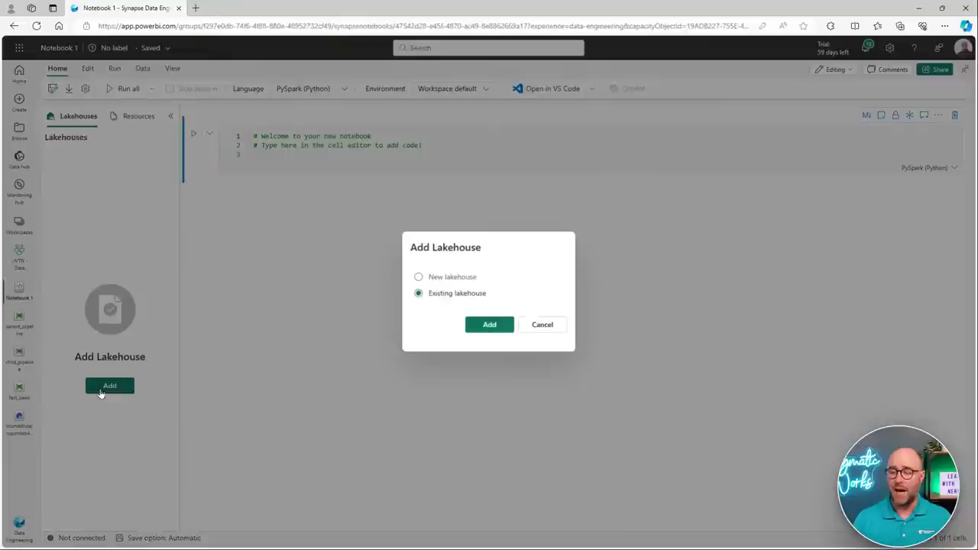
click(481, 331)
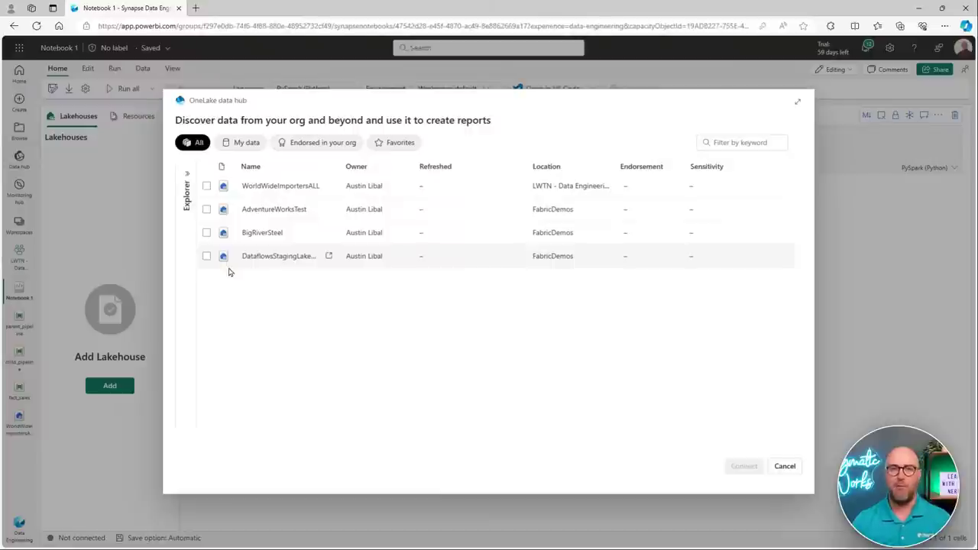
click(206, 186)
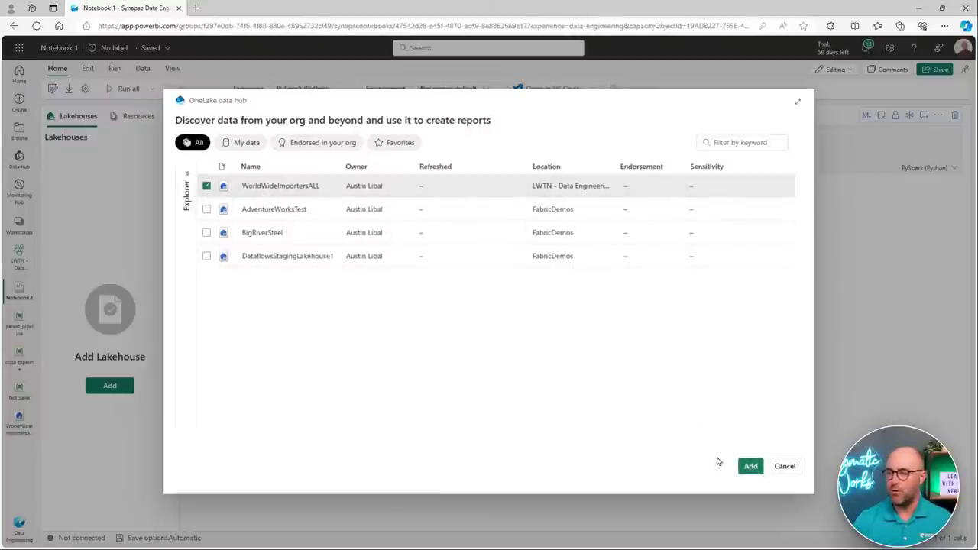
click(751, 467)
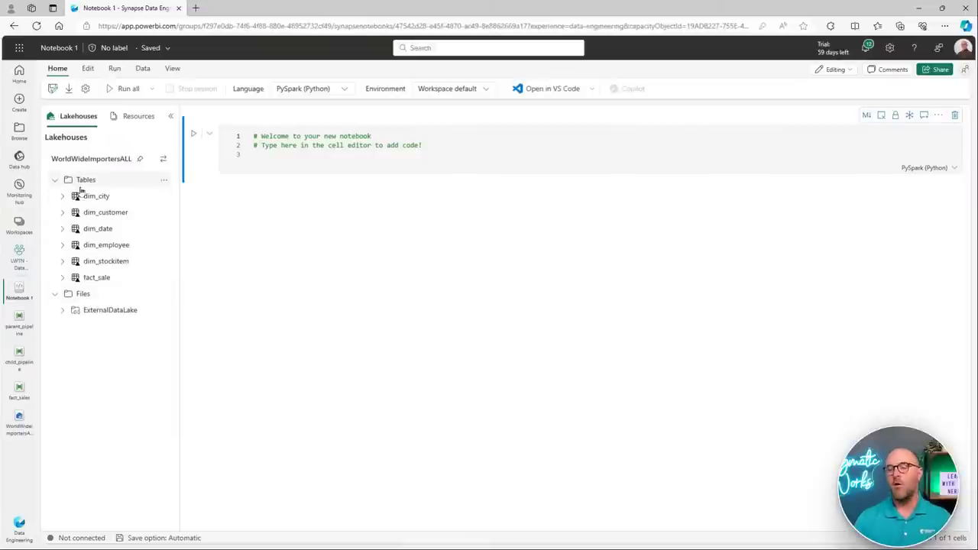
Step: Load fact_sale.snappy.parquet from the ExternalDataLake folder into the notebook's first cell as a Spark DataFrame and run the cell
click(89, 315)
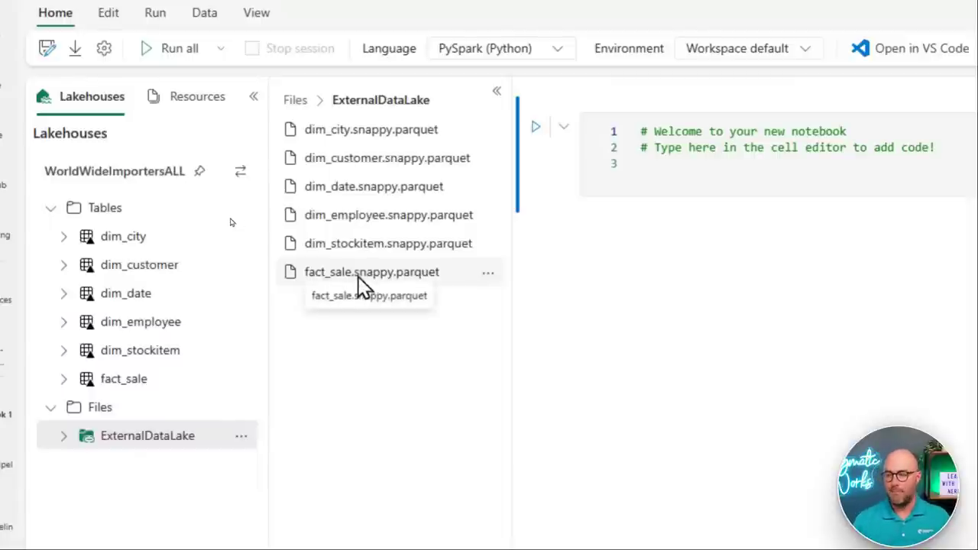
drag(359, 277, 346, 273)
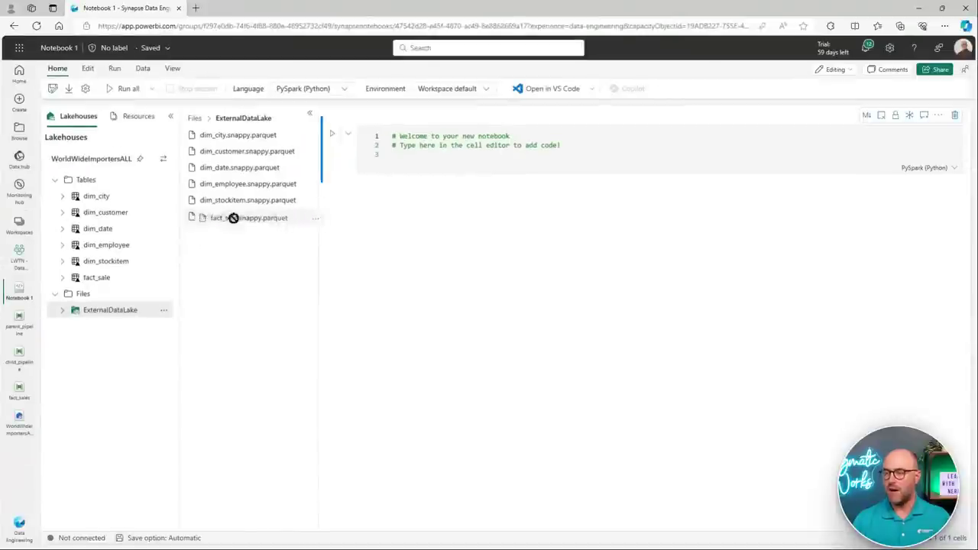
drag(233, 218, 437, 163)
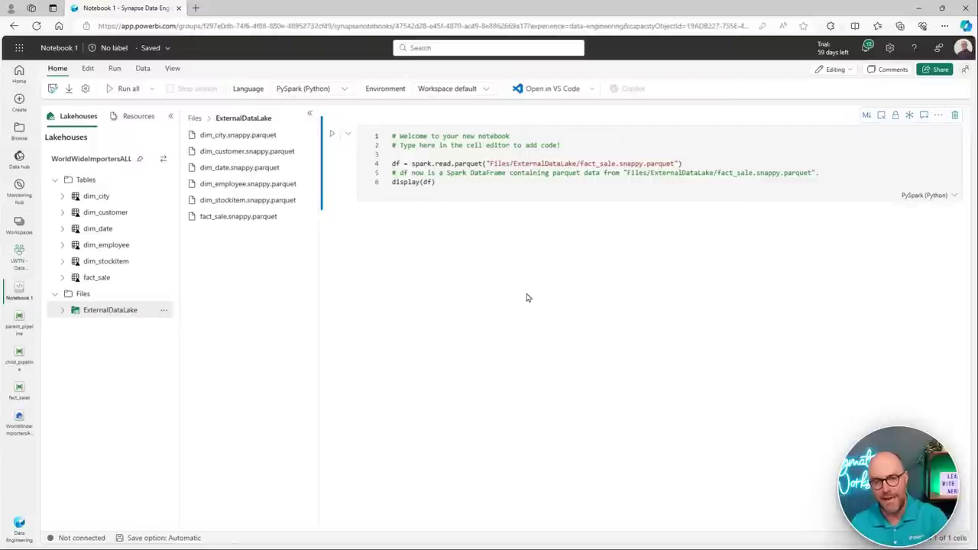
click(333, 135)
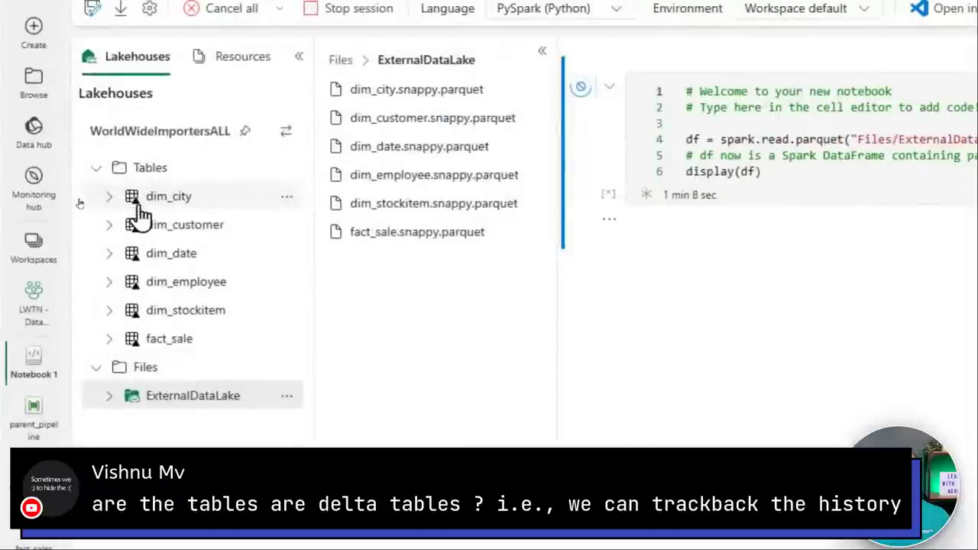
click(109, 197)
click(110, 197)
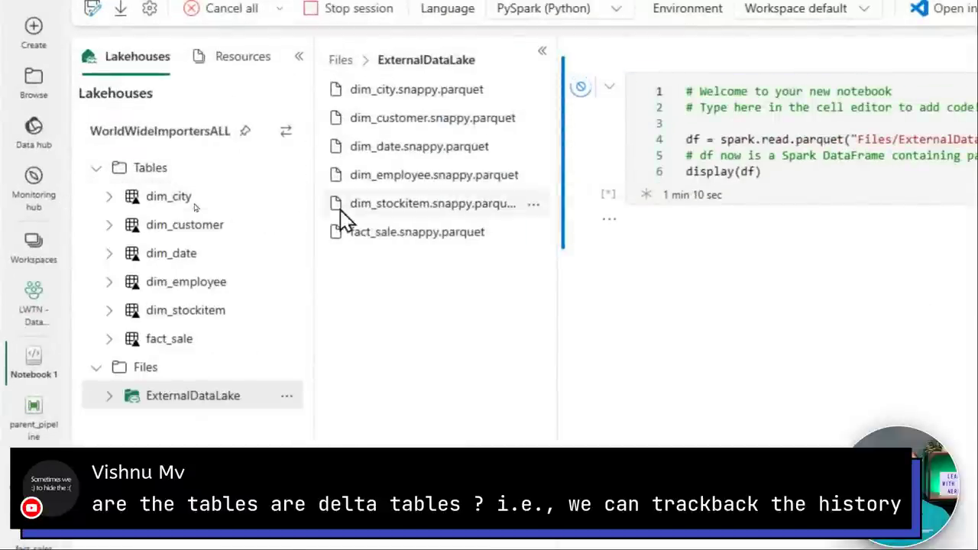
click(275, 197)
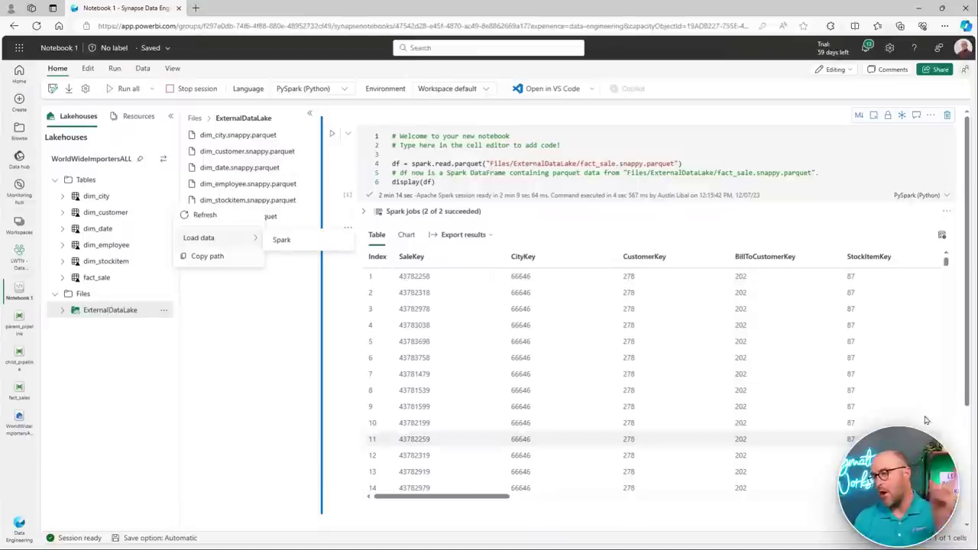
click(204, 355)
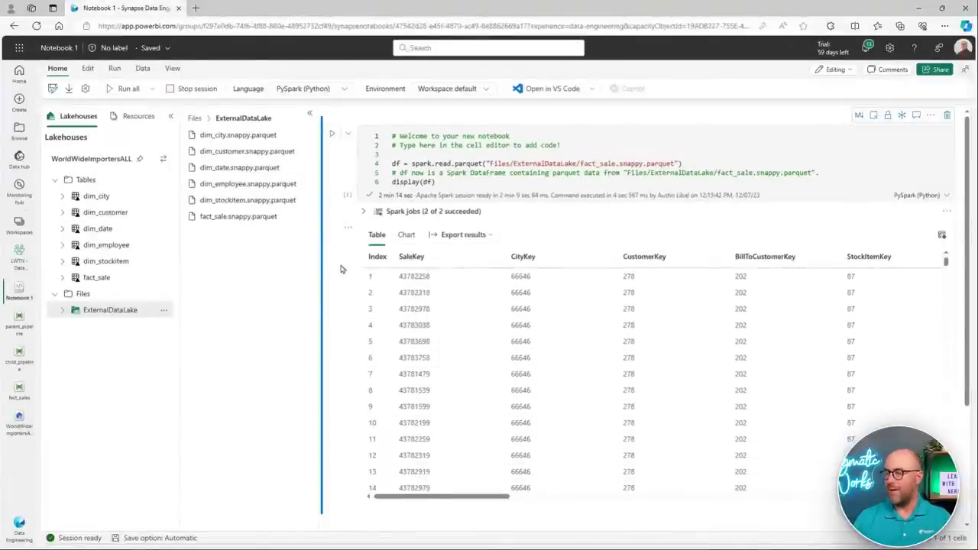
scroll(327, 255, down, 1)
scroll(330, 260, up, 1)
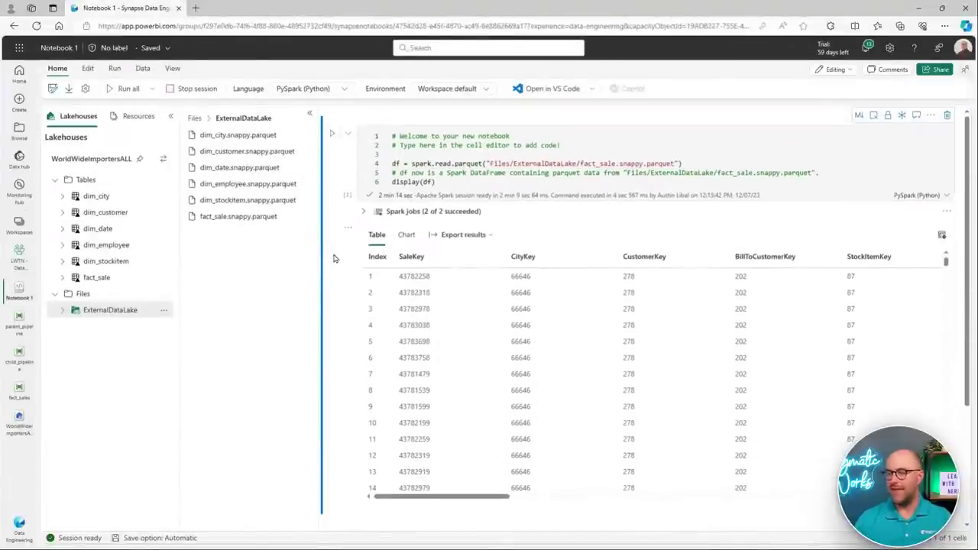
Step: Add a code cell below the fact_sale output and run df.count() in it to count the DataFrame's rows
scroll(343, 257, down, 3)
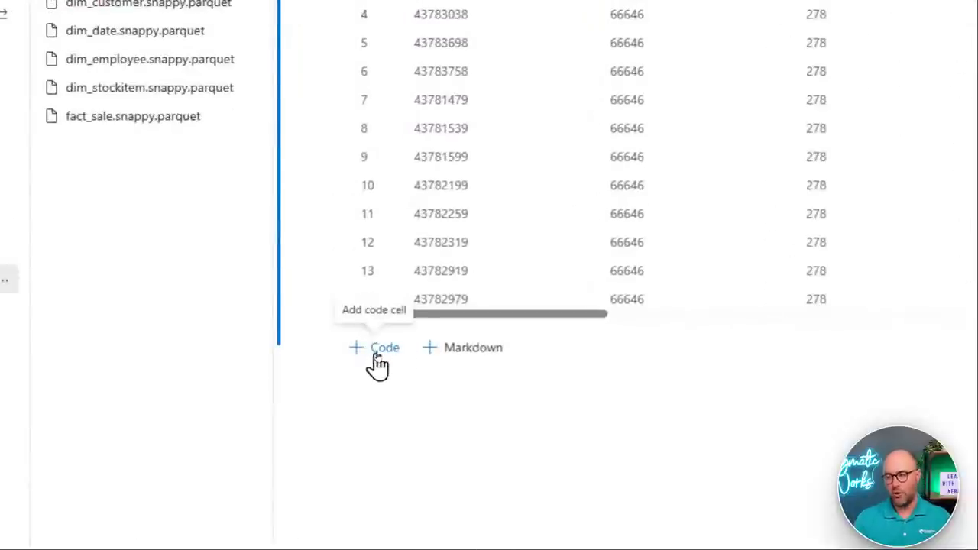
click(376, 356)
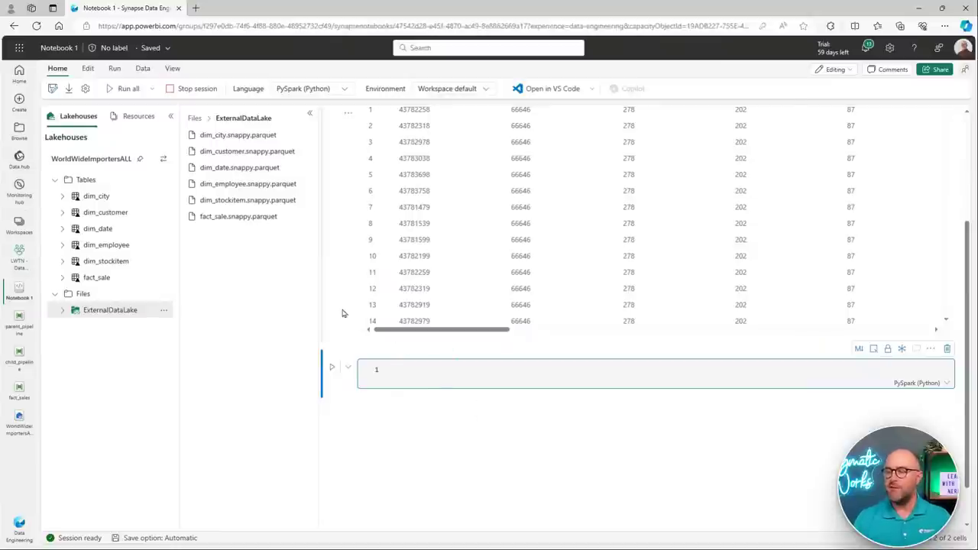
scroll(343, 313, up, 3)
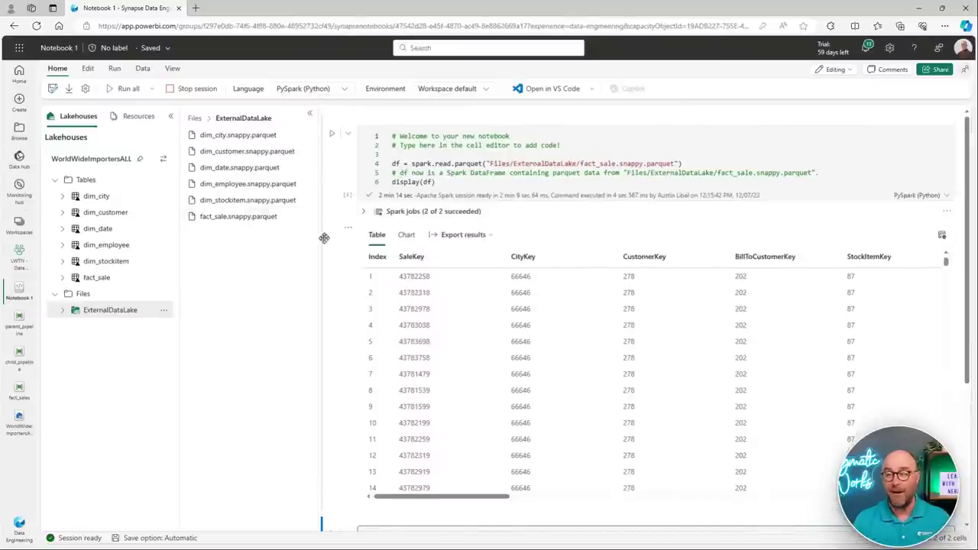
scroll(333, 262, down, 3)
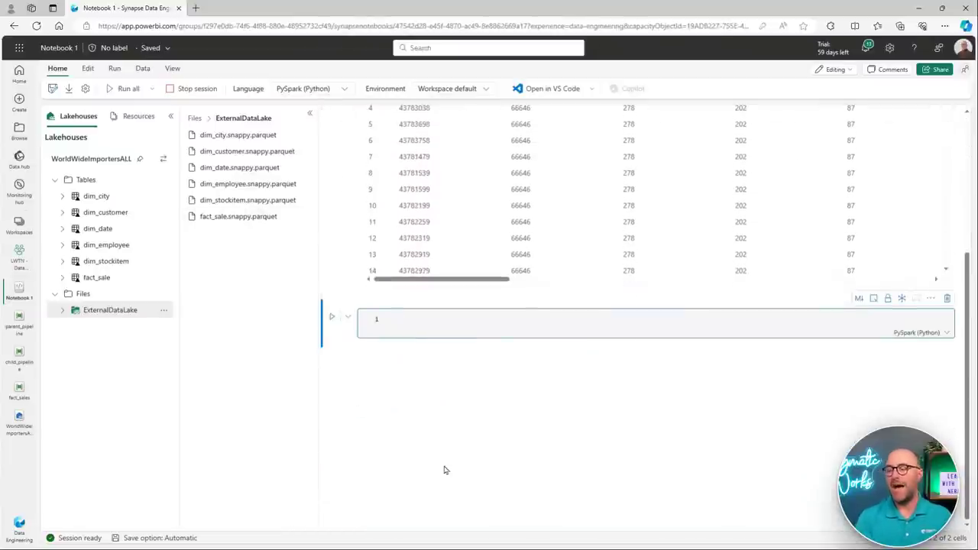
text(df.co)
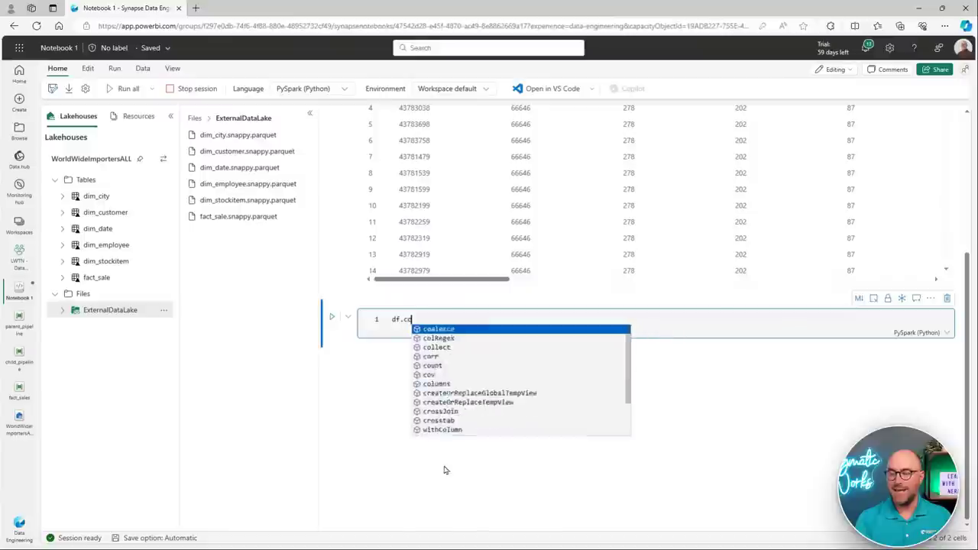
text(unt())
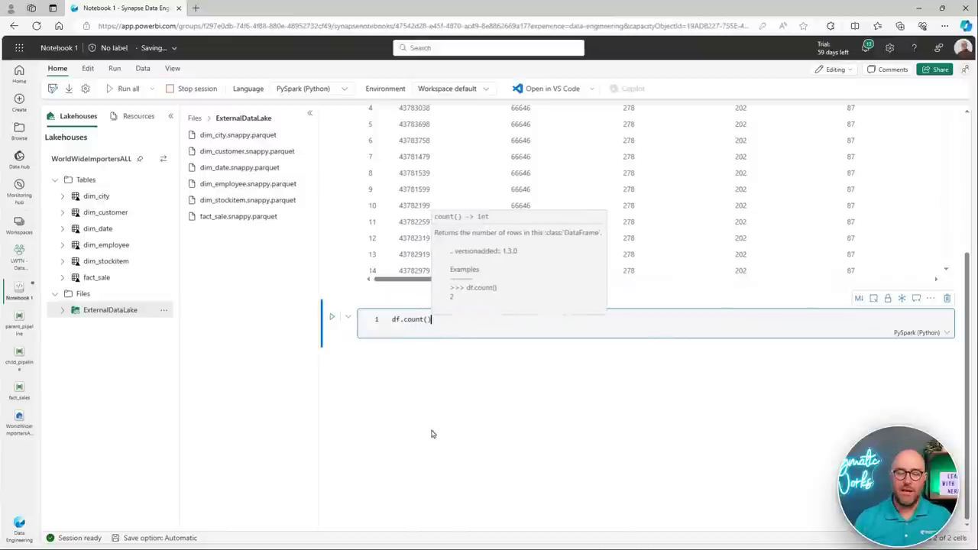
click(333, 318)
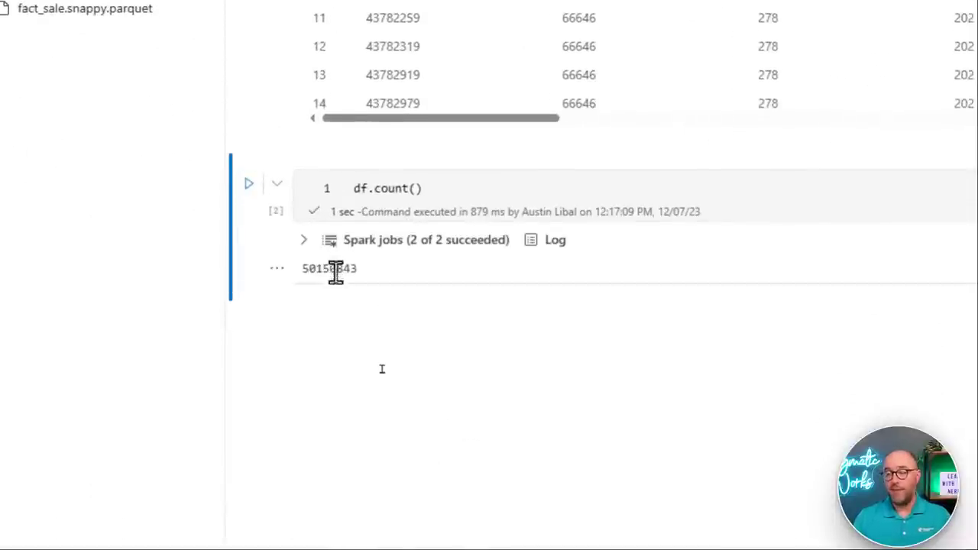
mouse_move(365, 312)
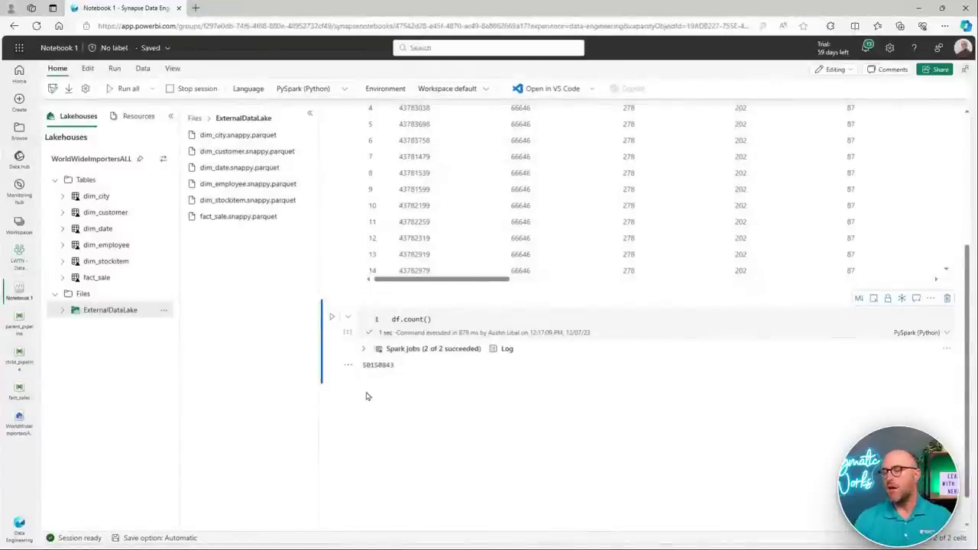
Step: Add another code cell that assigns table_name = "wwi_sales" and run it
click(377, 385)
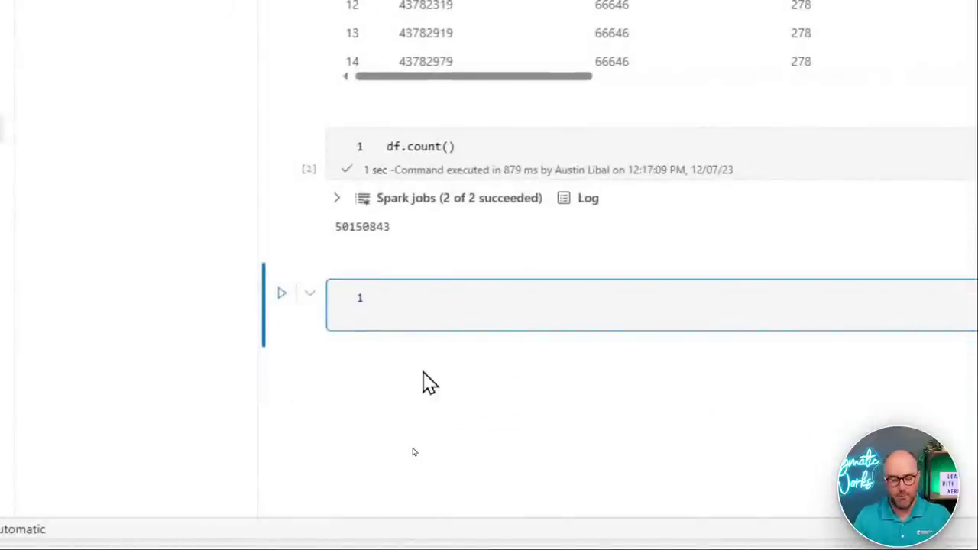
text(ta)
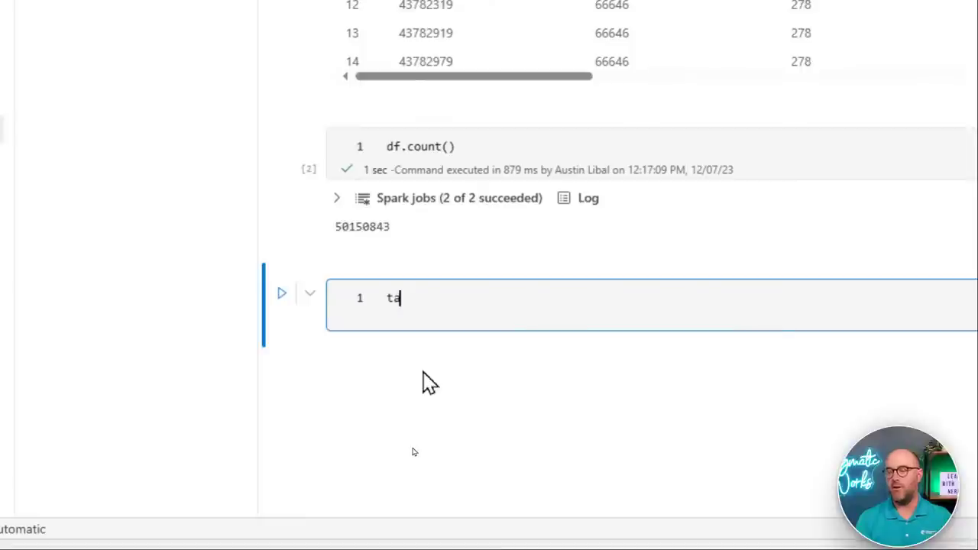
text(ble_name)
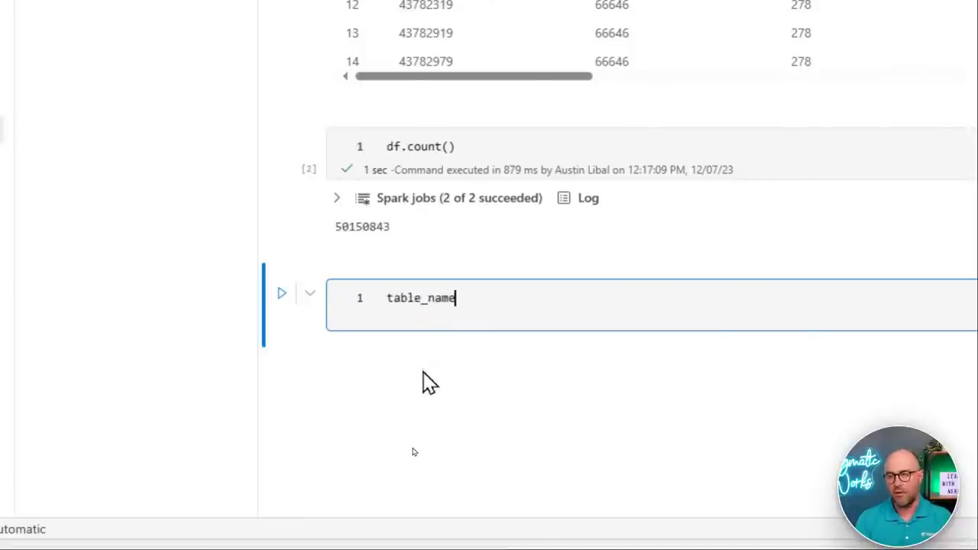
text( = )
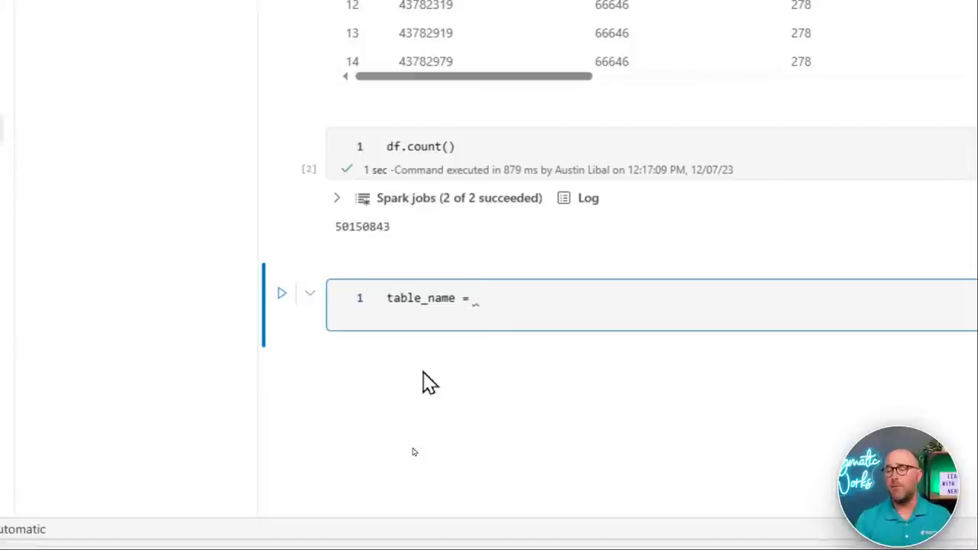
text("")
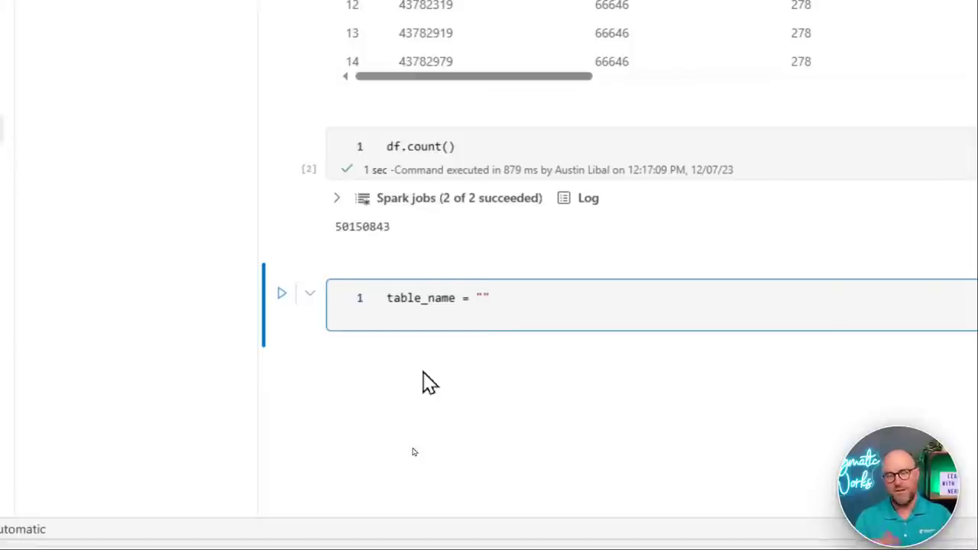
text(wwi)
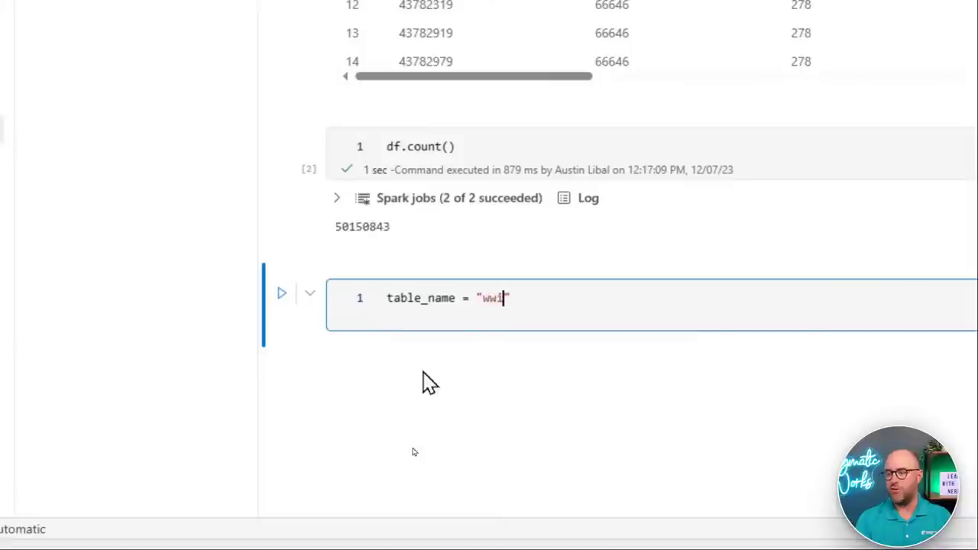
text(_sales)
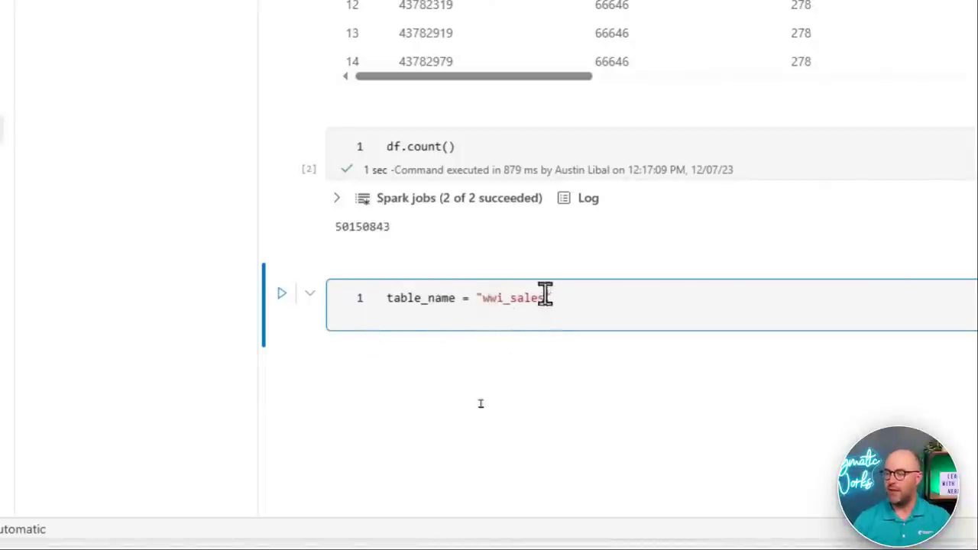
click(284, 297)
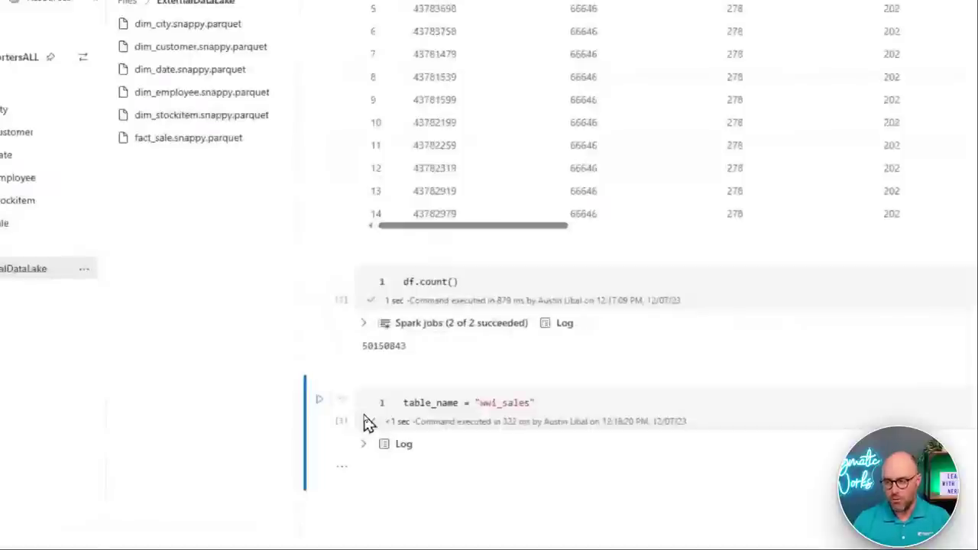
Step: Add a code cell below the table_name cell and begin the write statement df.write.mode("overwrite")
click(389, 495)
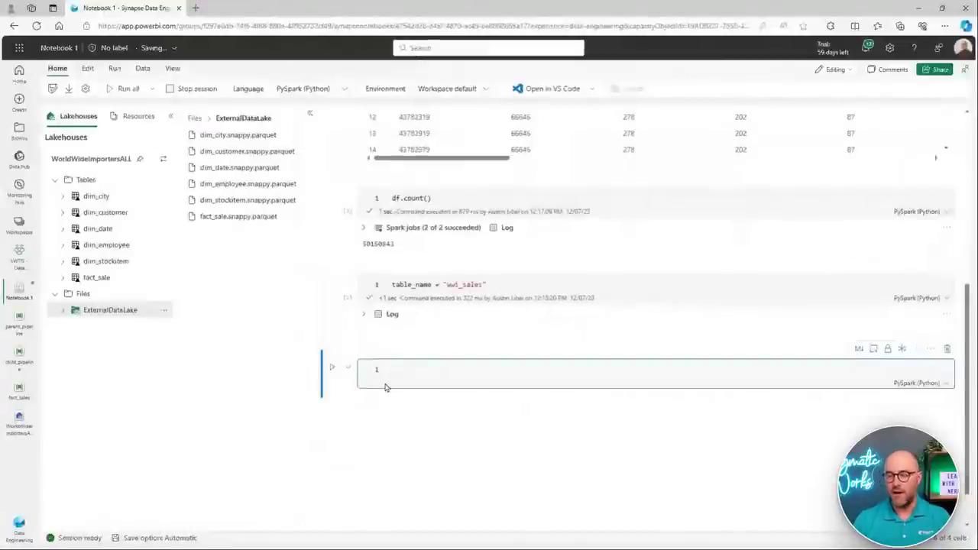
scroll(385, 389, down, 1)
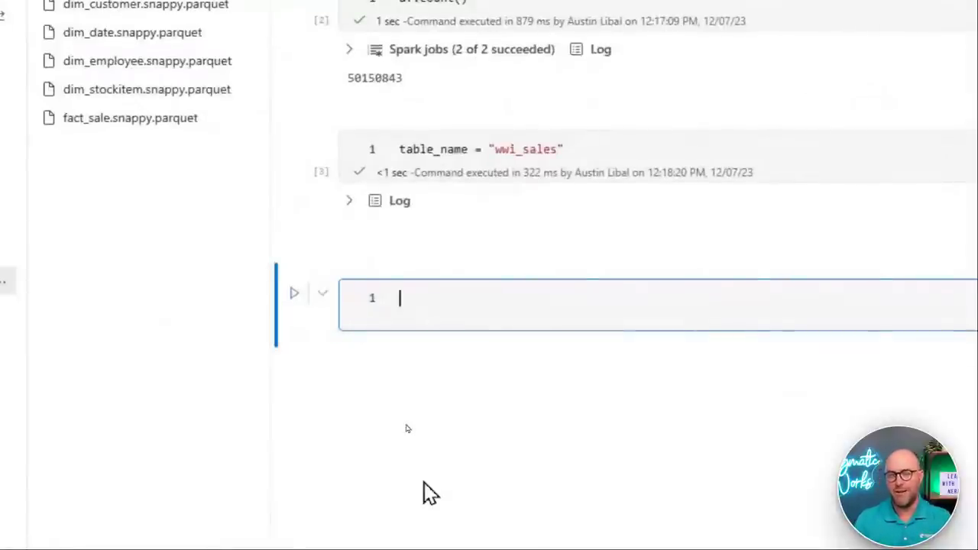
text(df)
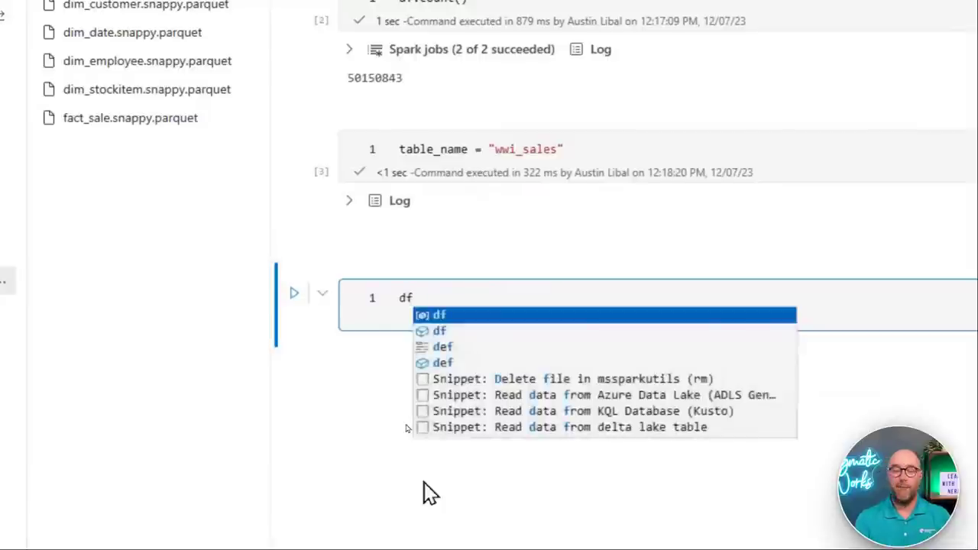
text(.write)
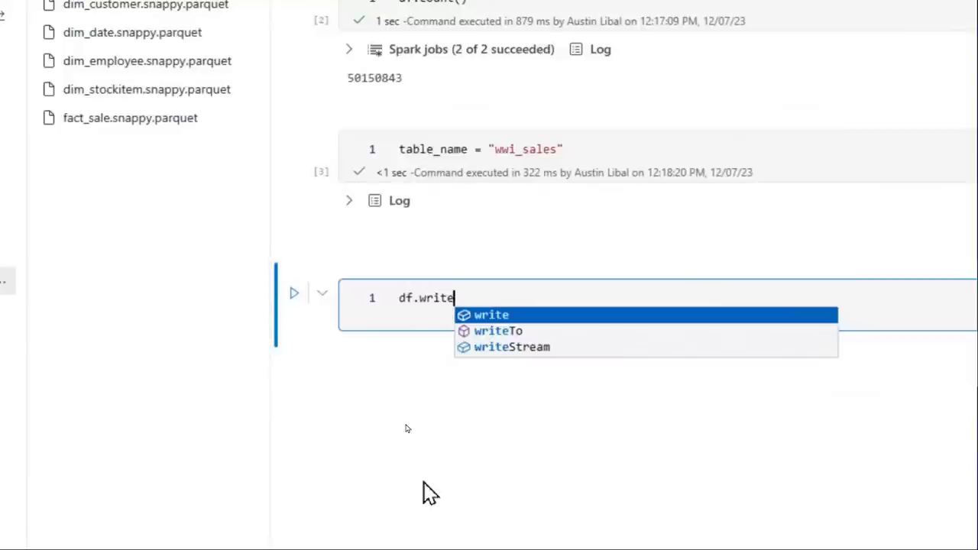
text(.mode)
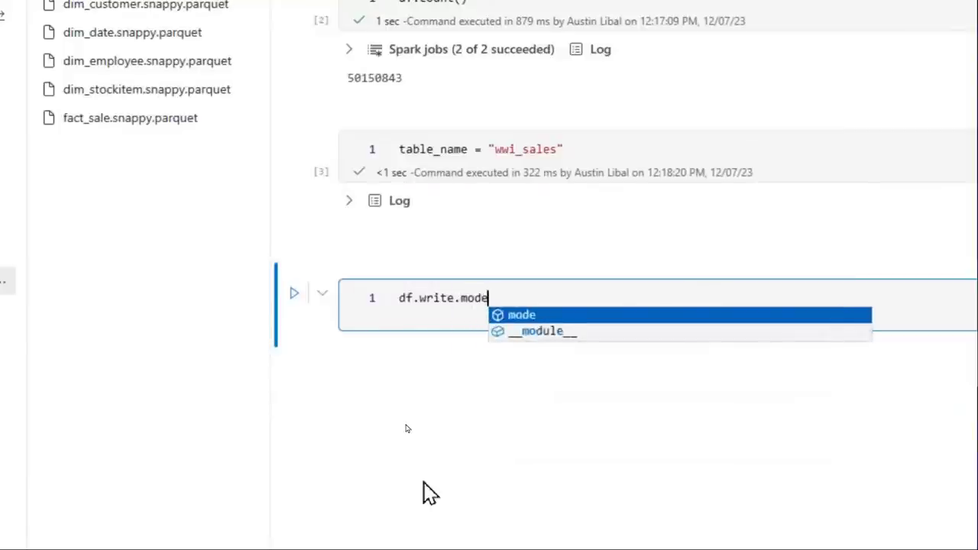
text(("overwrite"))
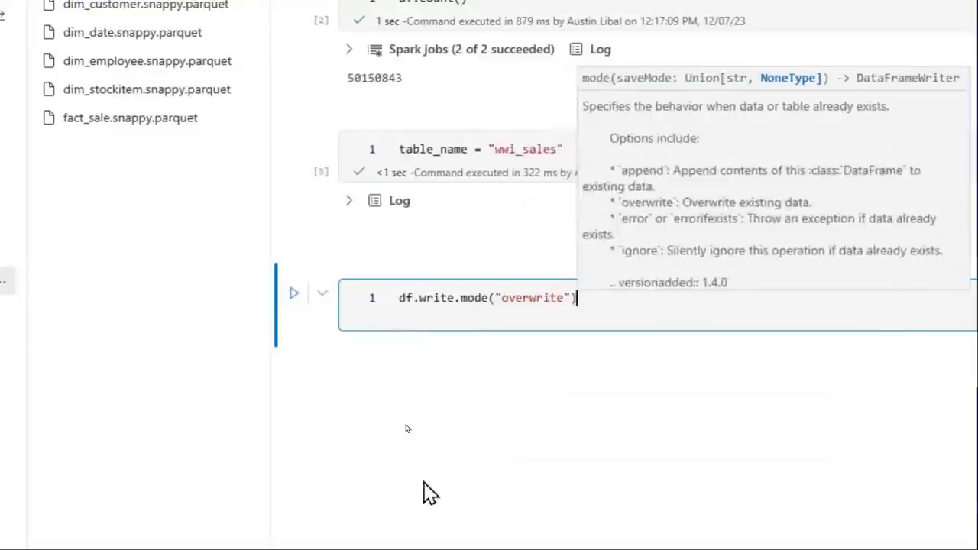
Step: Append .format("delta") to the df.write.mode("overwrite") statement in the last code cell
text(.fomrat)
key(BackSpace)
key(BackSpace)
key(BackSpace)
key(BackSpace)
text(rmat)
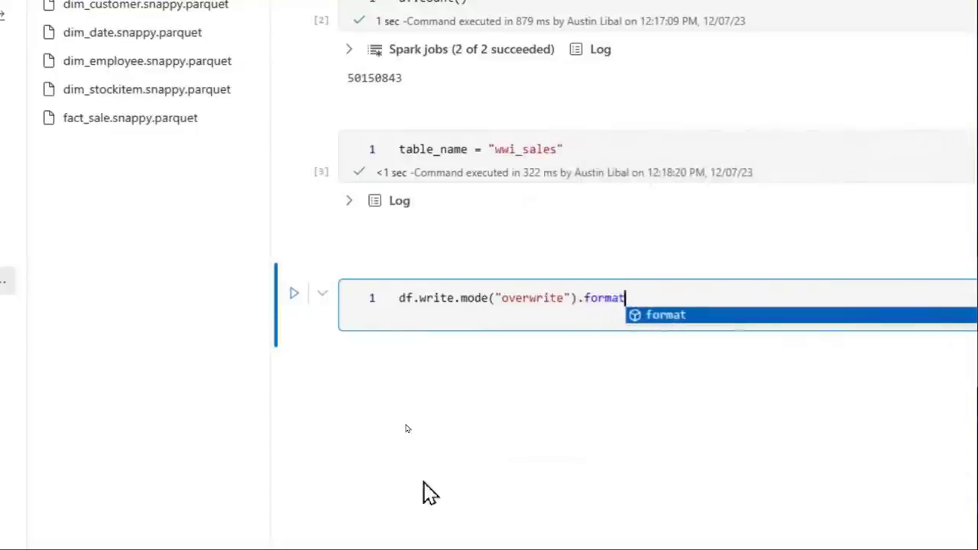
text(("delta)
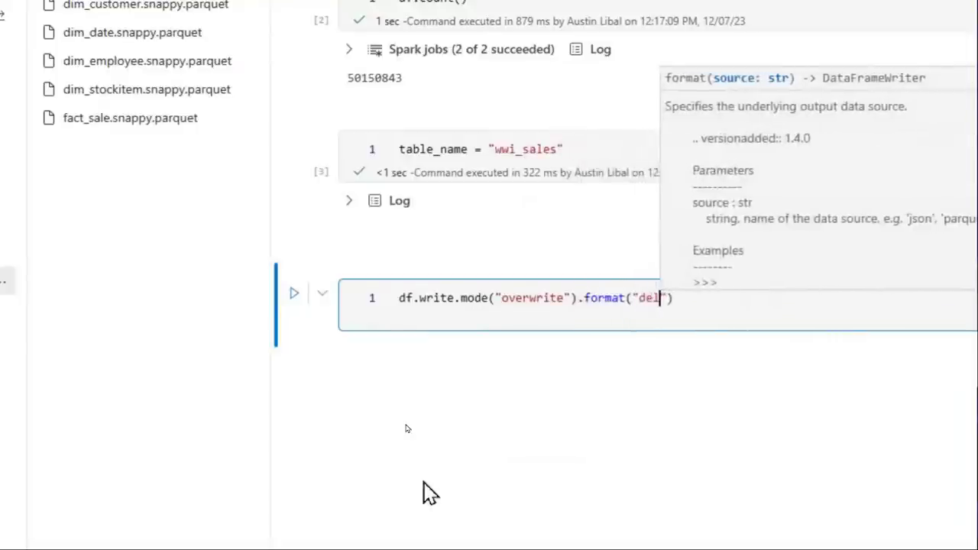
text("))
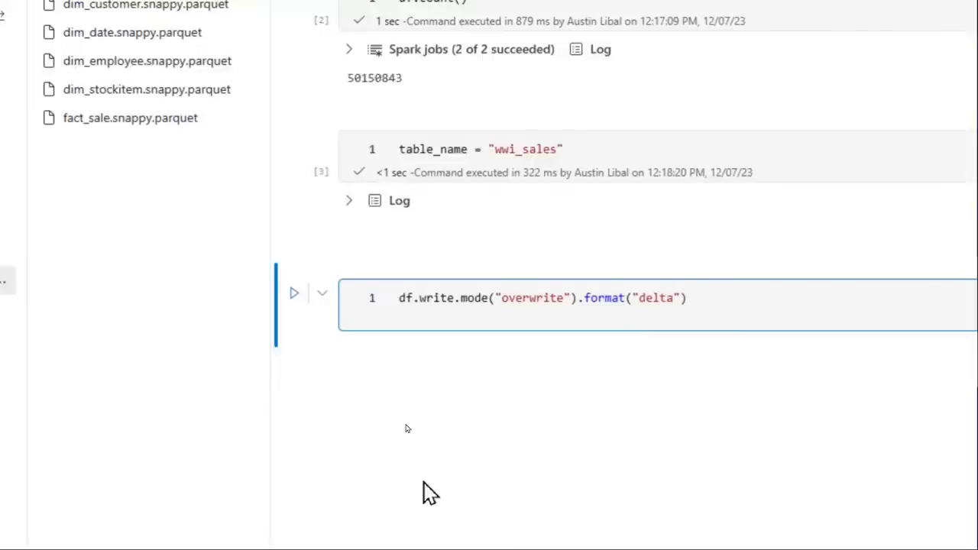
Step: Complete the write statement with .save("Tables/" + table_name) and run the cell
text(.)
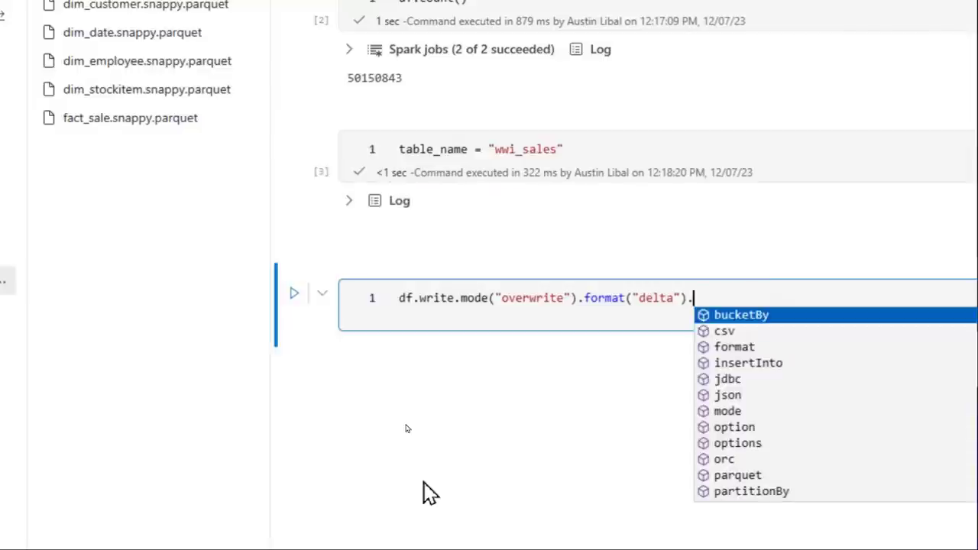
text(save)
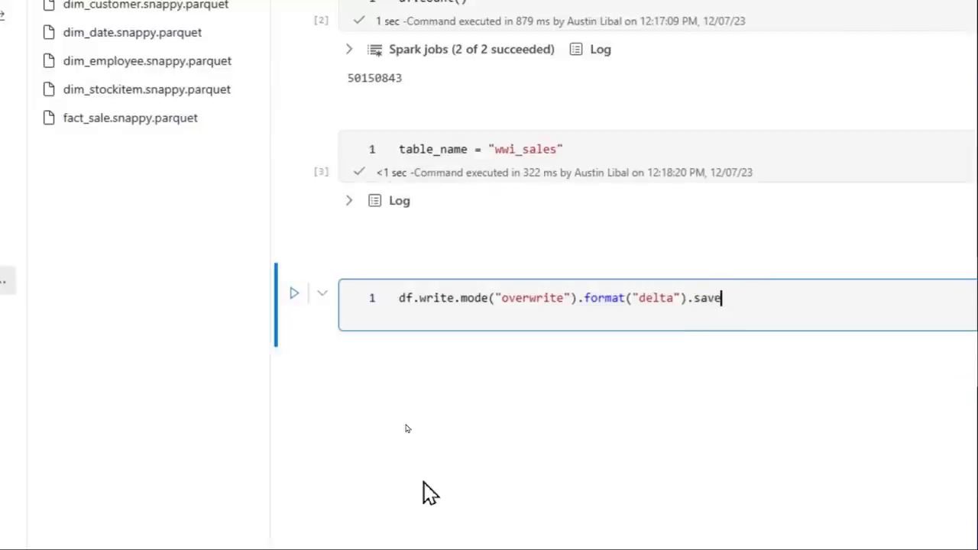
text(("Tables/)
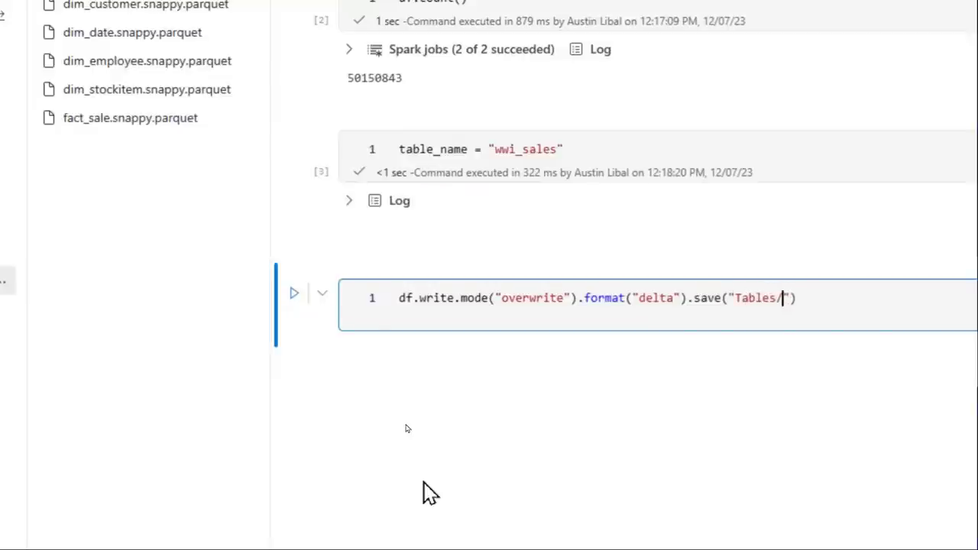
text(" + tabl)
key(Tab)
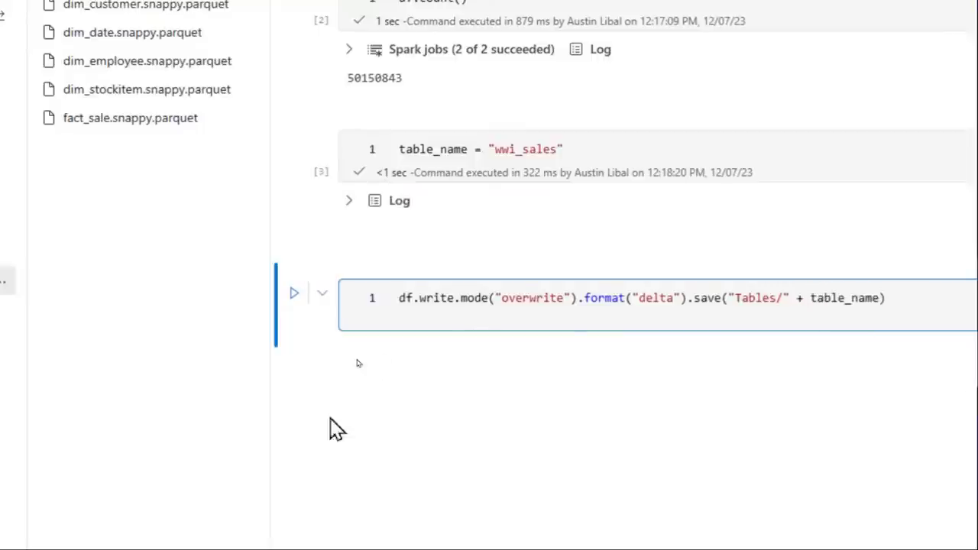
drag(803, 301, 271, 310)
key(Right)
drag(773, 297, 252, 304)
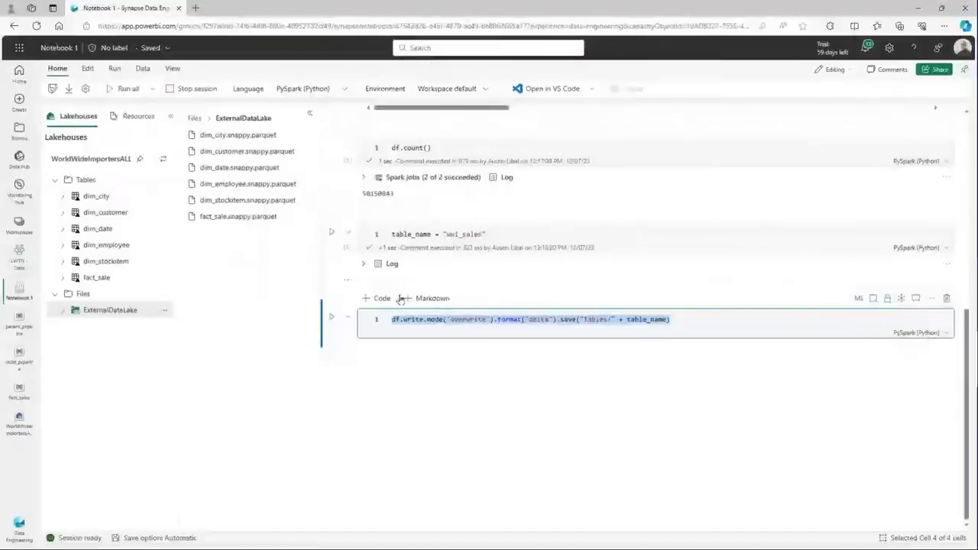
key(ctrl+Return)
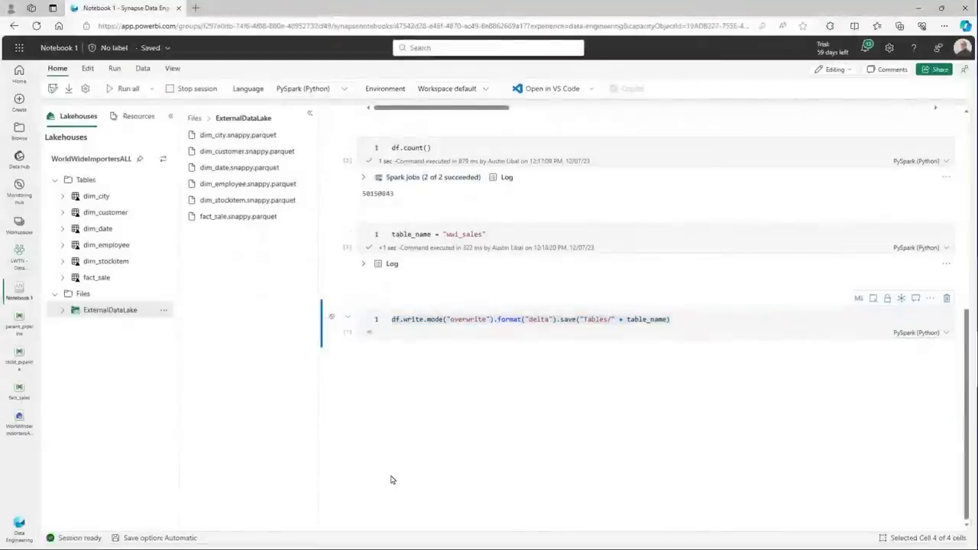
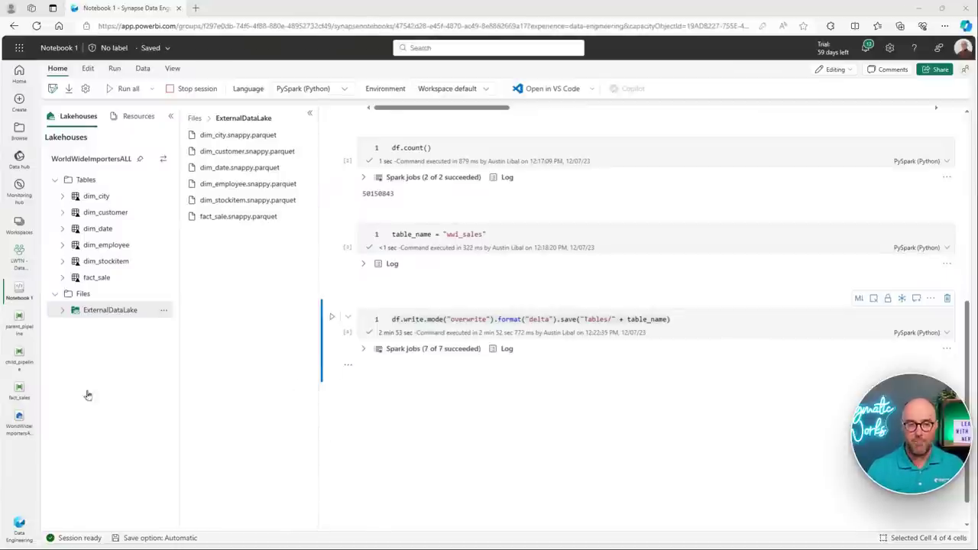
Step: Add a code cell below the write cell containing df.createOrReplaceTempView("fact") and run it
click(368, 384)
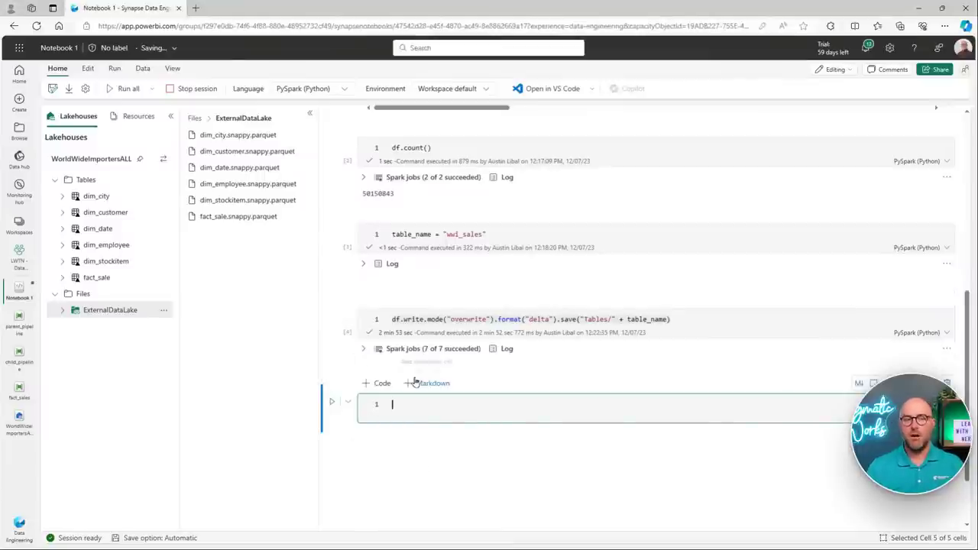
text(df)
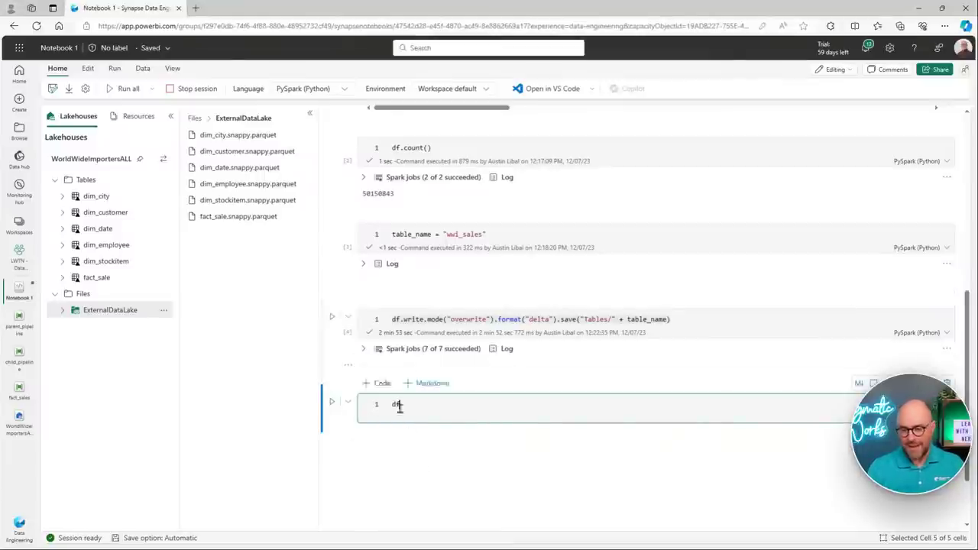
text(.createO)
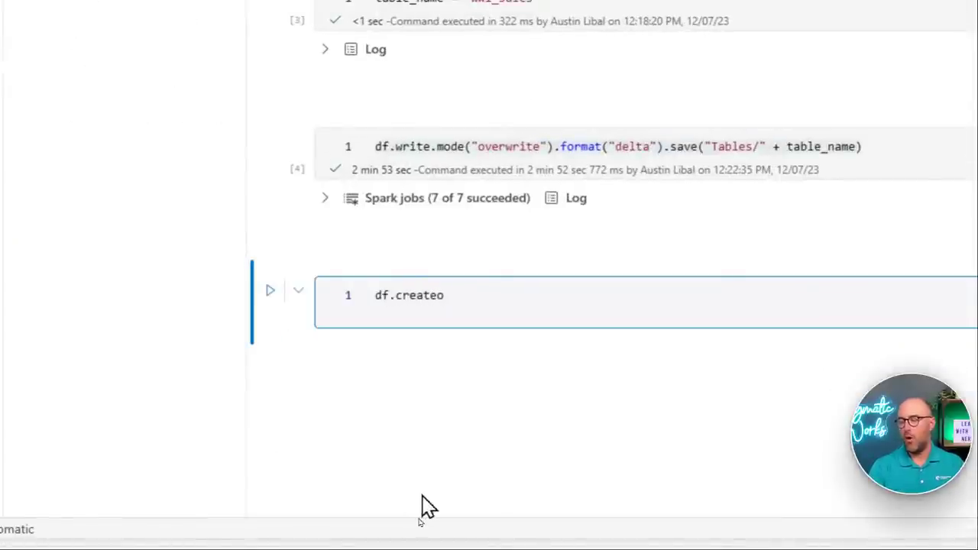
key(BackSpace)
text(OrRepl)
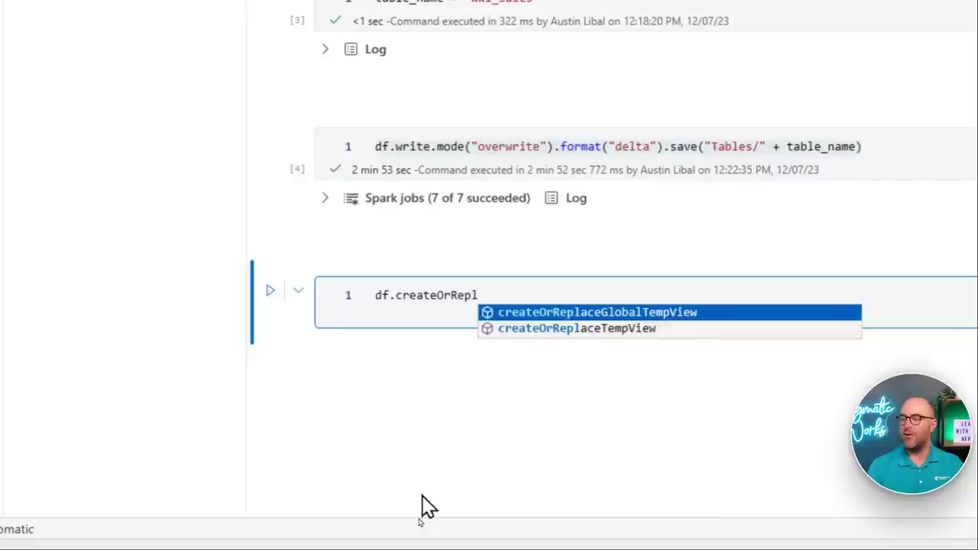
key(Down)
key(Return)
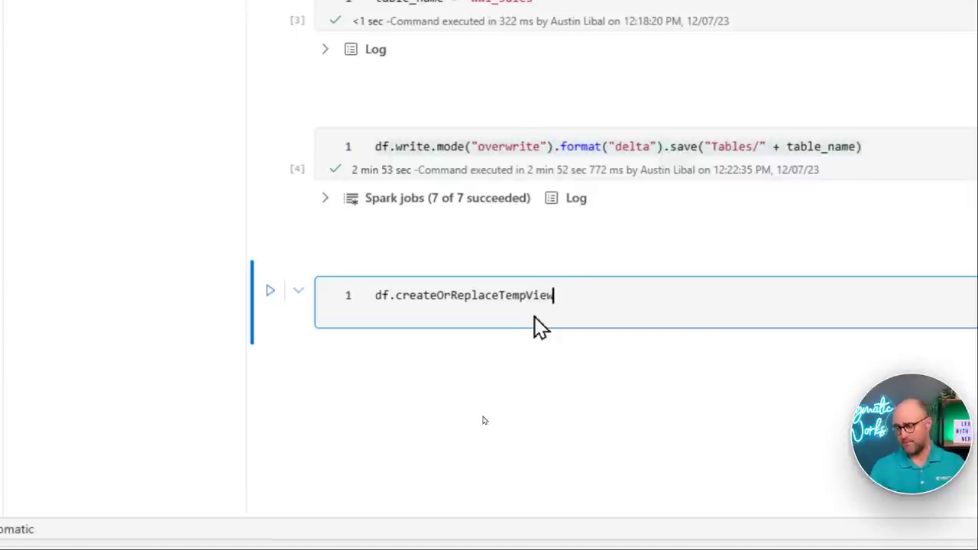
text(("fact)
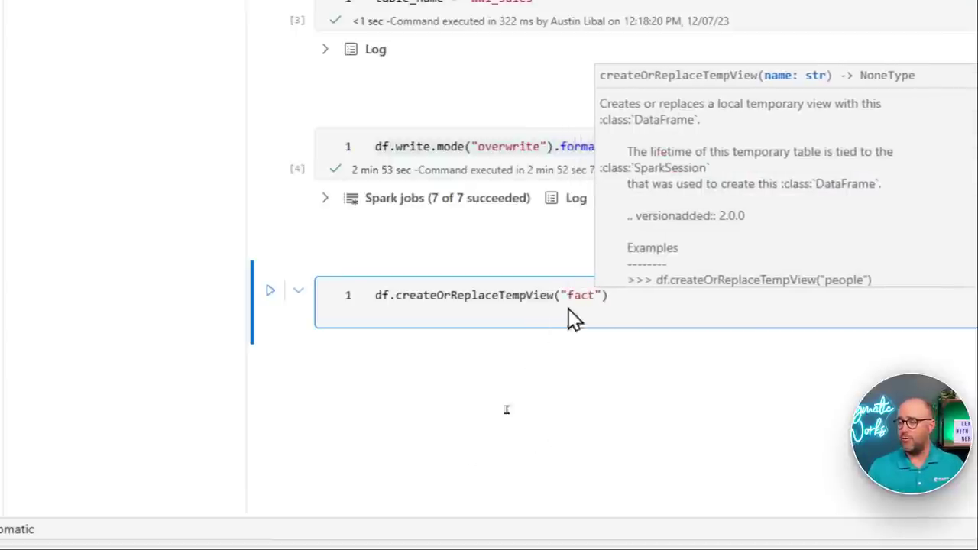
click(633, 295)
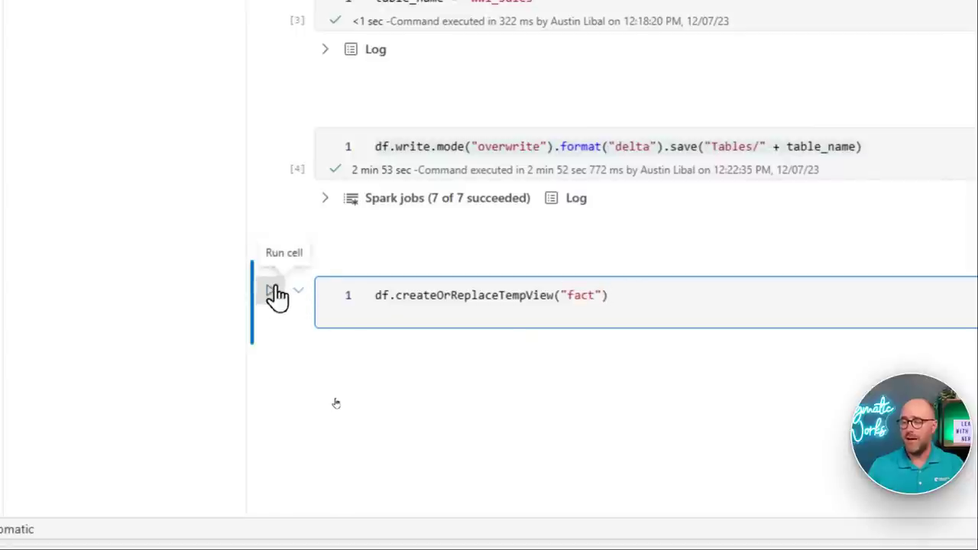
click(272, 292)
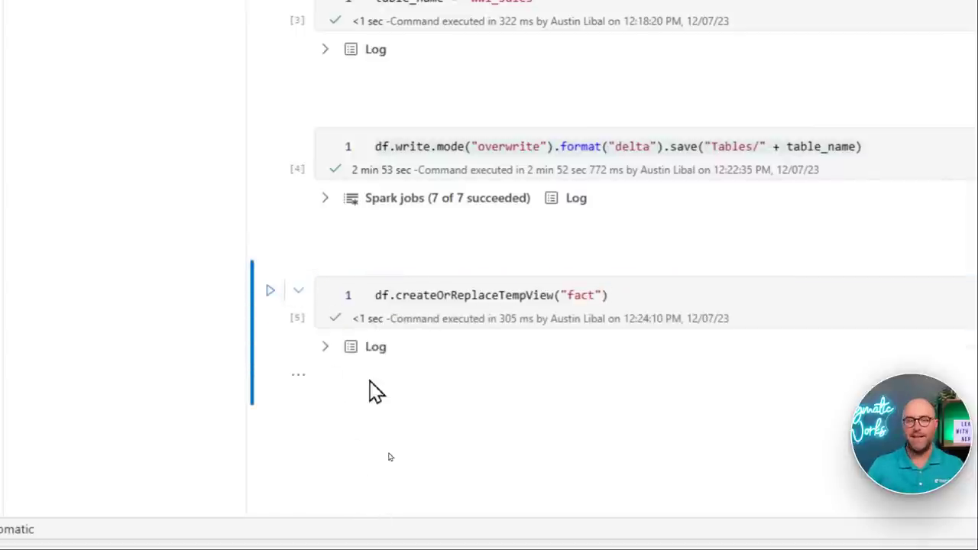
Step: Add a code cell below the temp view cell with %%sql and the query SELECT * FROM fact, and run it
click(366, 426)
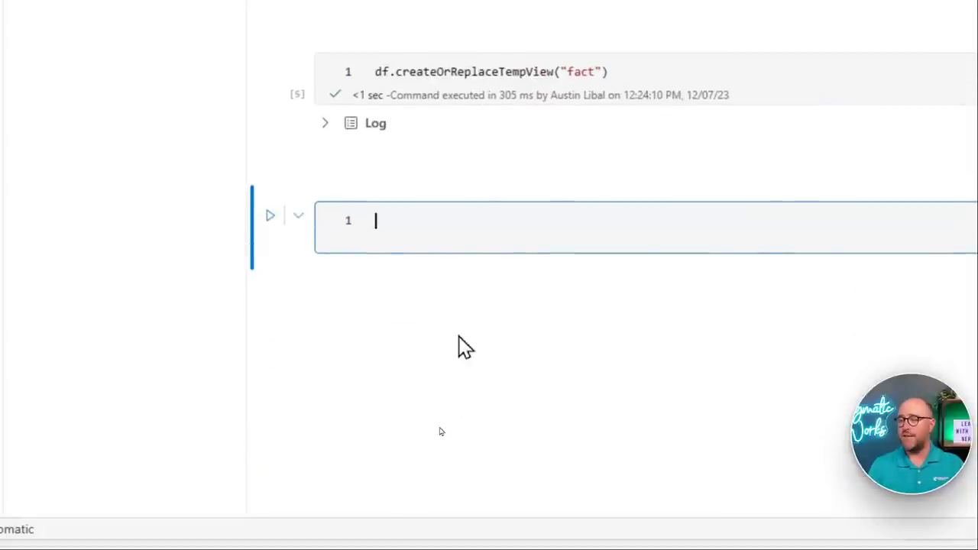
text(%)
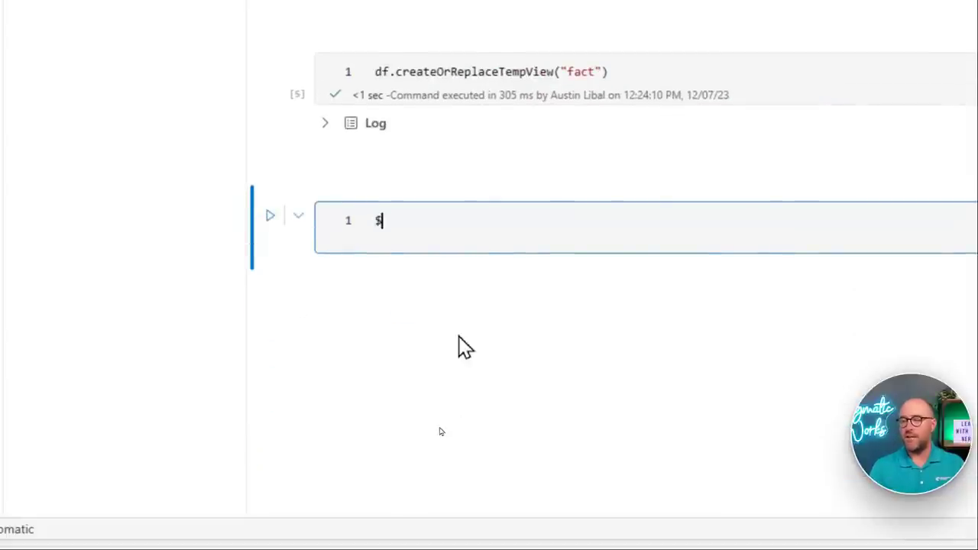
text(%sql)
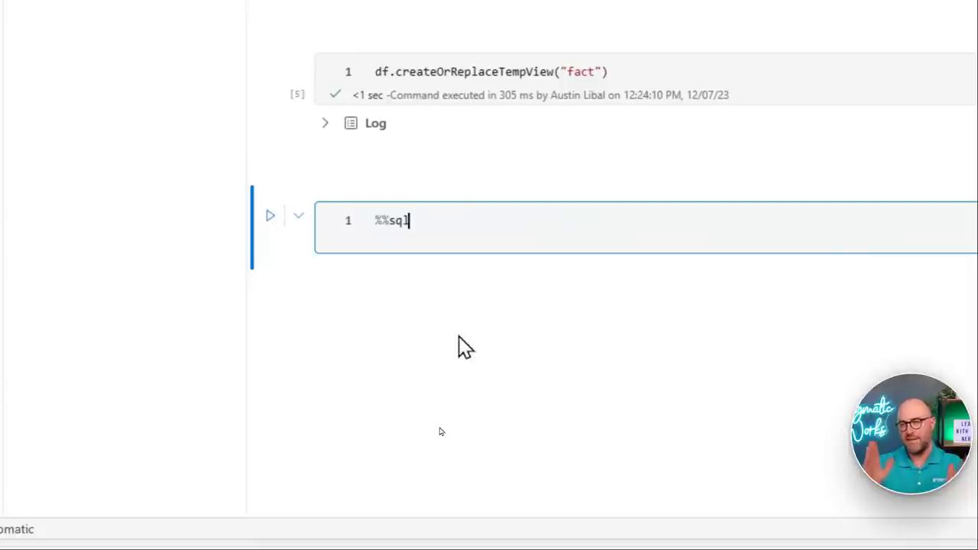
key(Return)
key(Return)
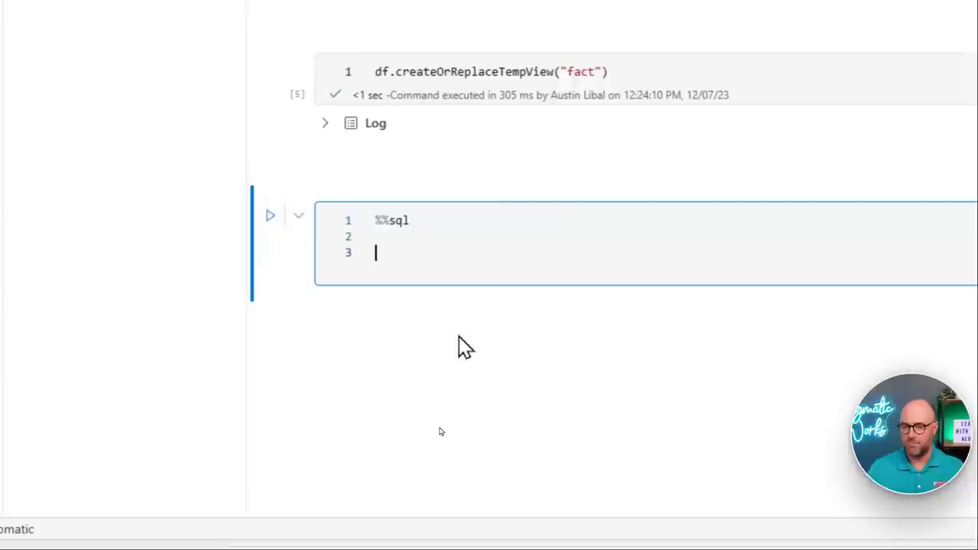
text(SELECT )
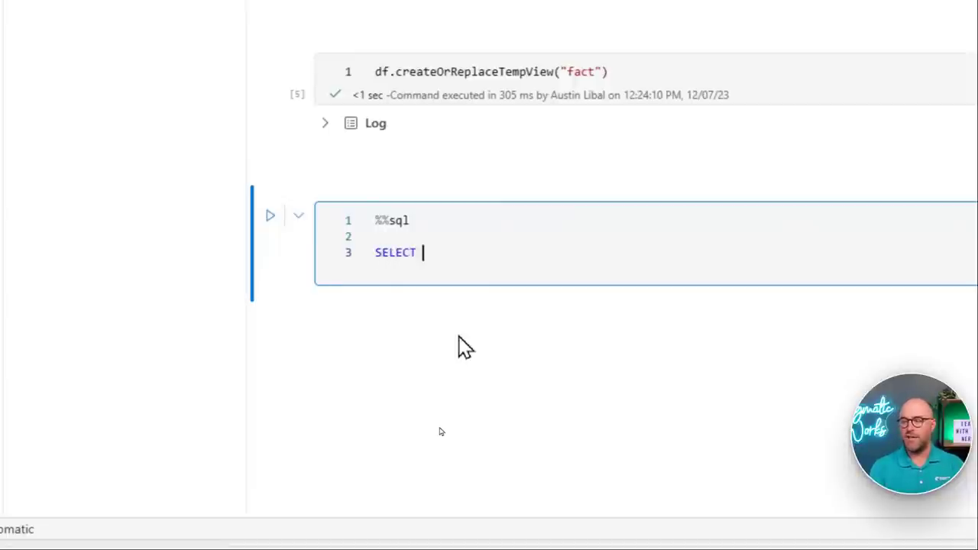
text(* FROM fact)
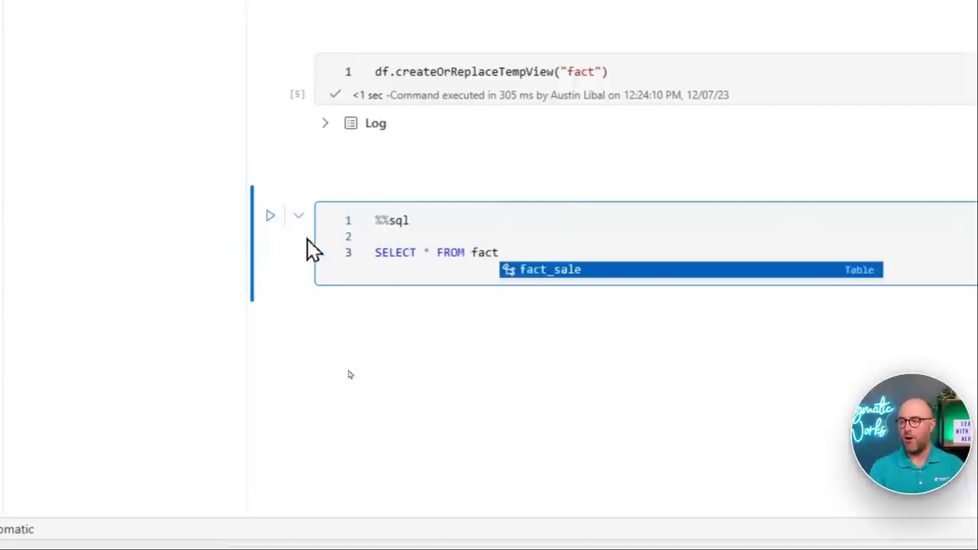
click(271, 215)
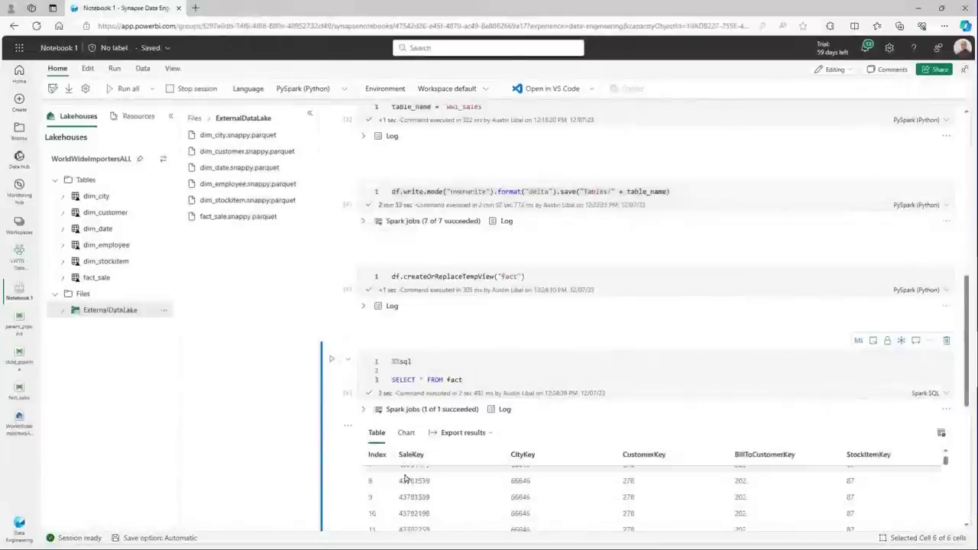
Step: Add a code cell below the SELECT * FROM fact results and begin it with %%sql followed by a blank line
scroll(337, 428, down, 3)
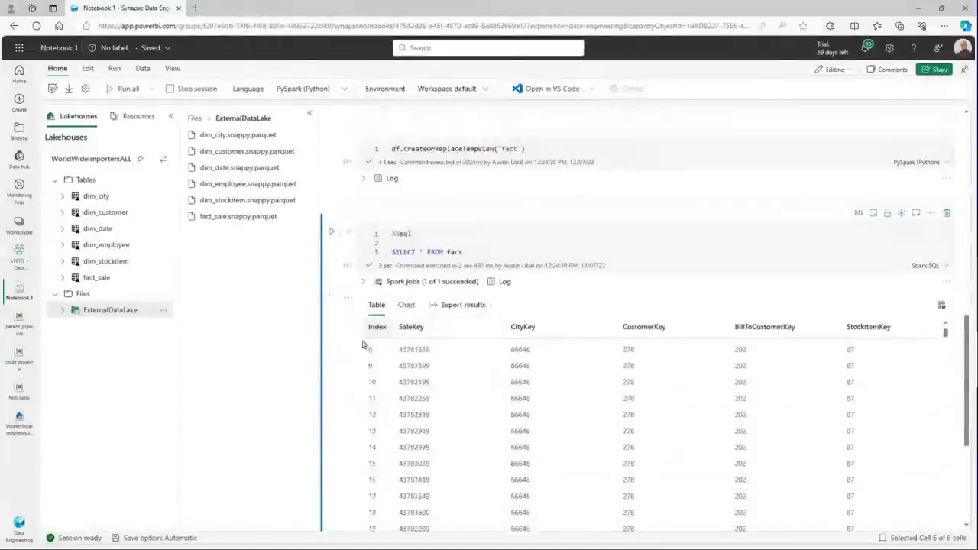
scroll(343, 306, down, 3)
scroll(352, 291, up, 3)
scroll(338, 283, down, 3)
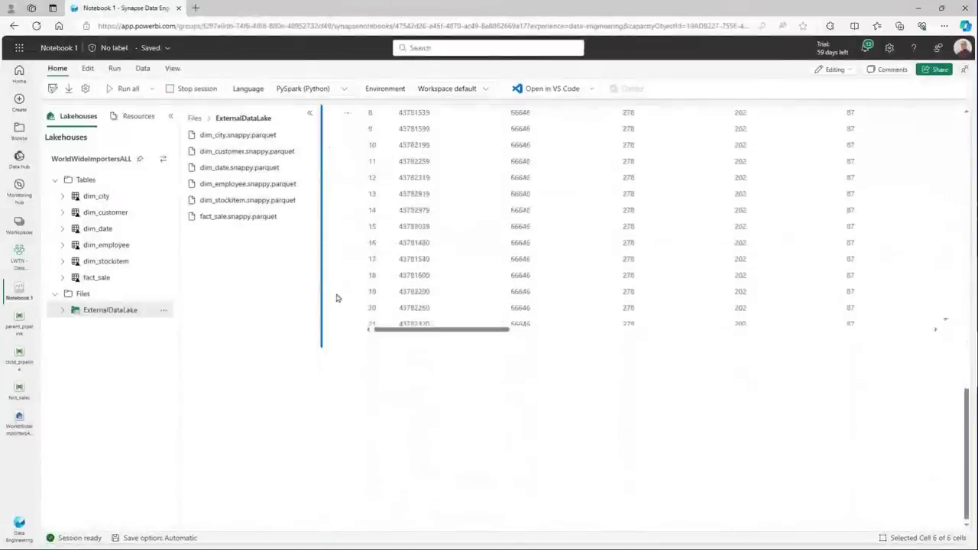
mouse_move(376, 350)
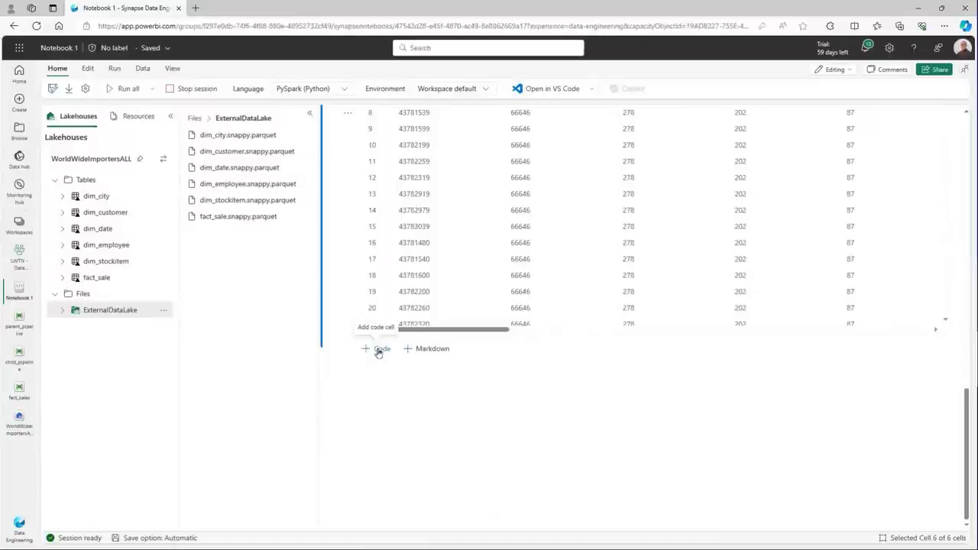
click(377, 350)
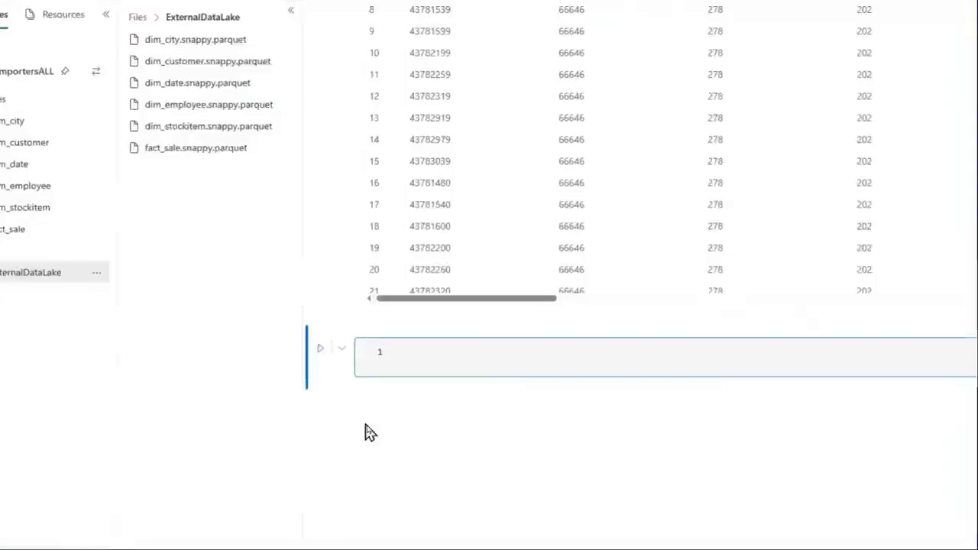
text(%%sql)
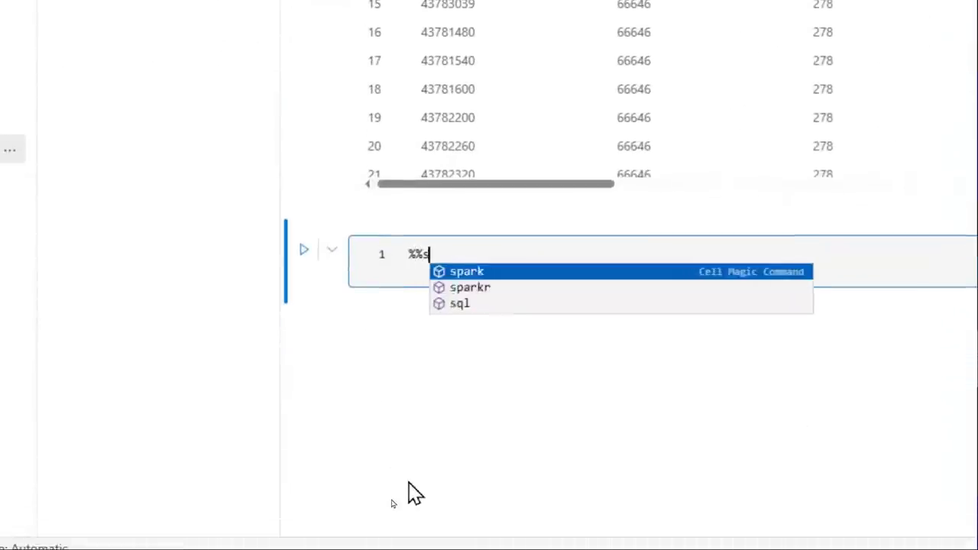
key(Return)
key(Return)
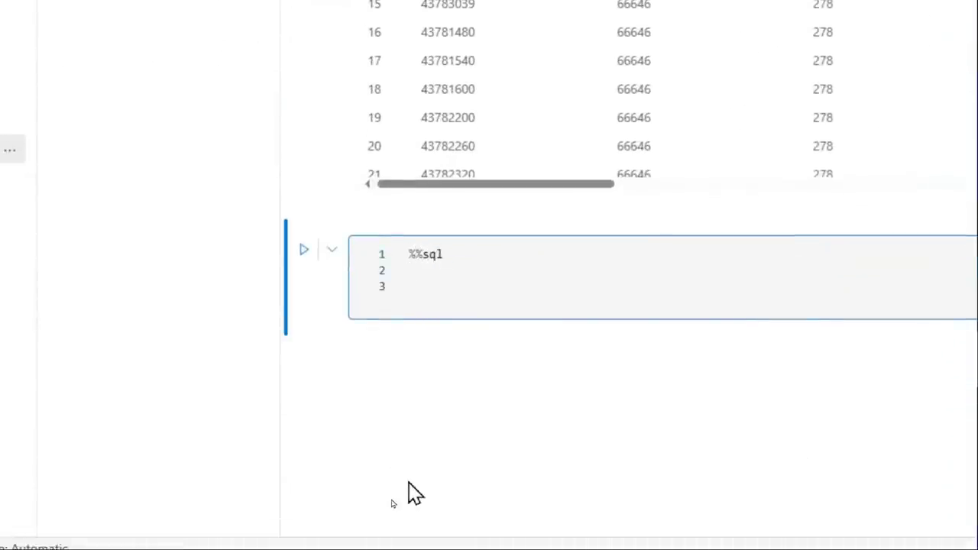
Step: Write SELECT CityKey, SUM(UnitPrice) FROM fact GROUP BY CityKey in the new %%sql cell and run it
text(SELECT Cit)
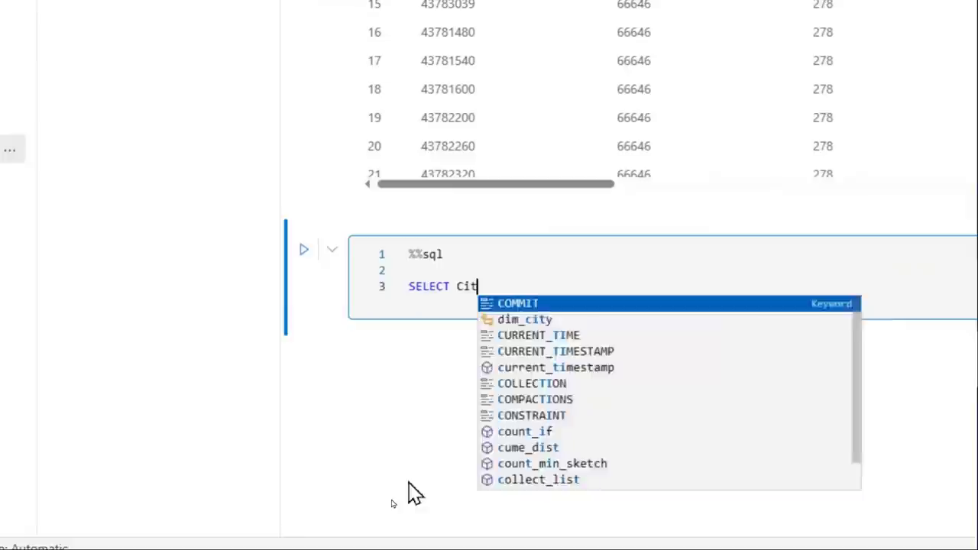
text(yKey, )
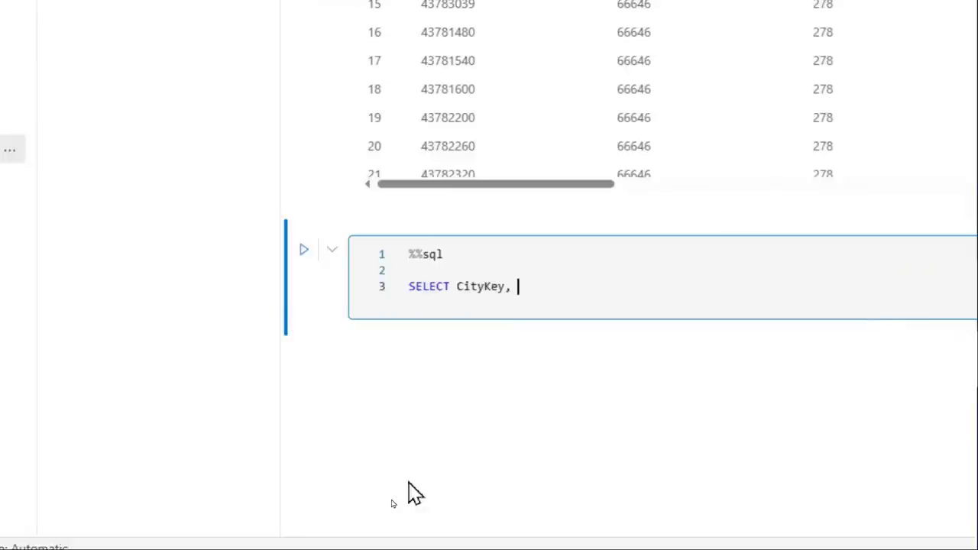
text(SUM(Un)
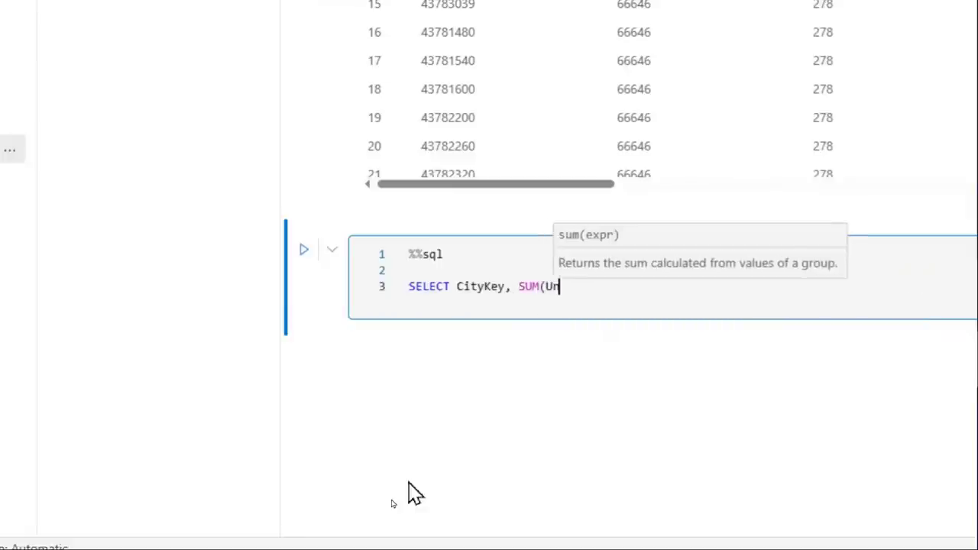
text(itPrice) )
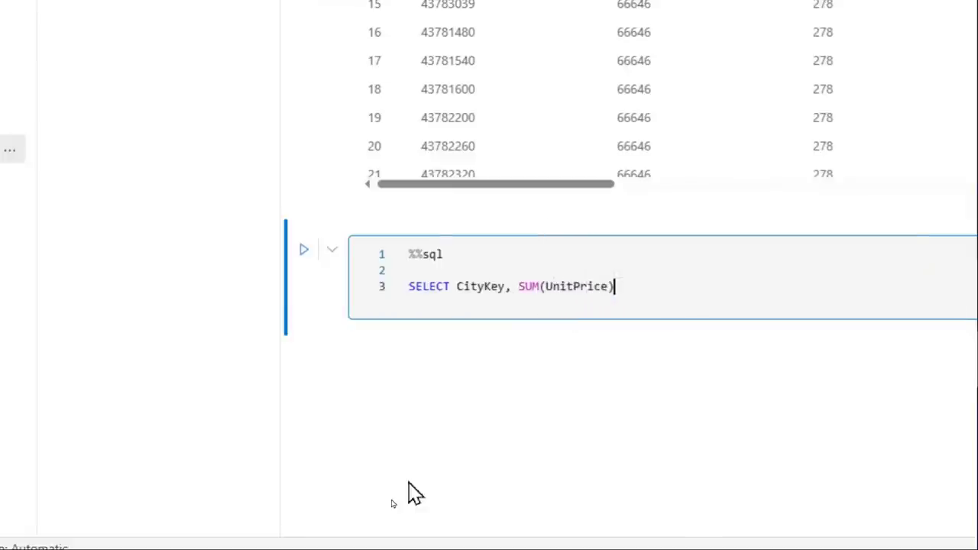
text(FROM fat)
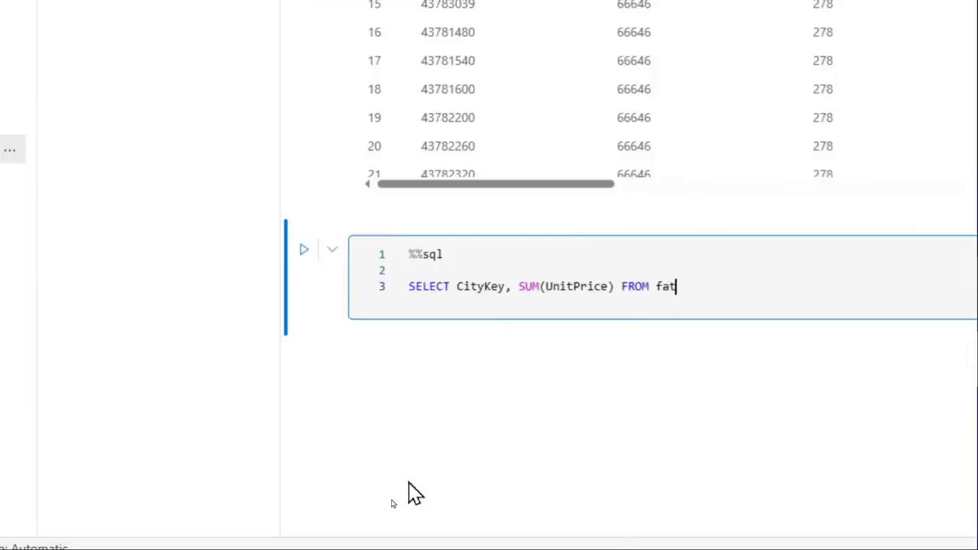
key(BackSpace)
text(ct GRO)
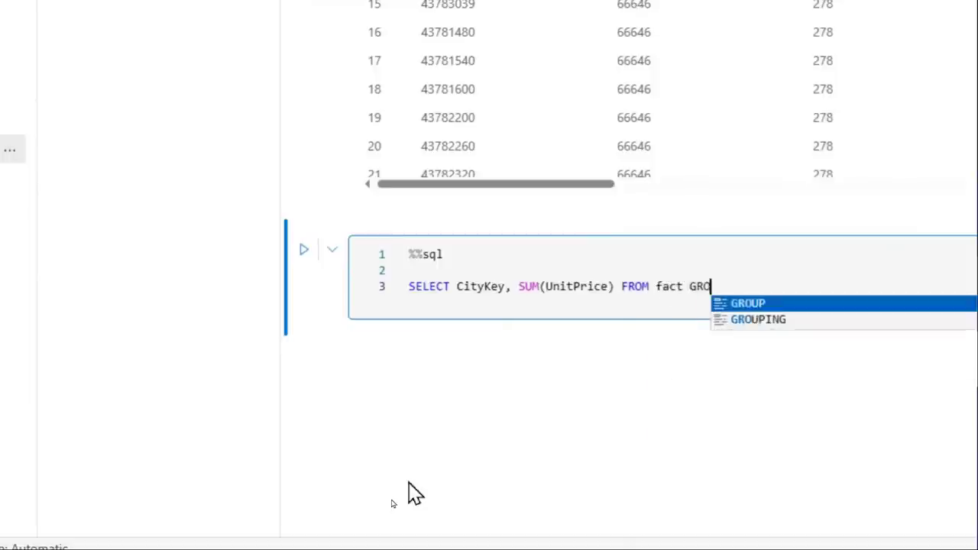
text(UP BY City)
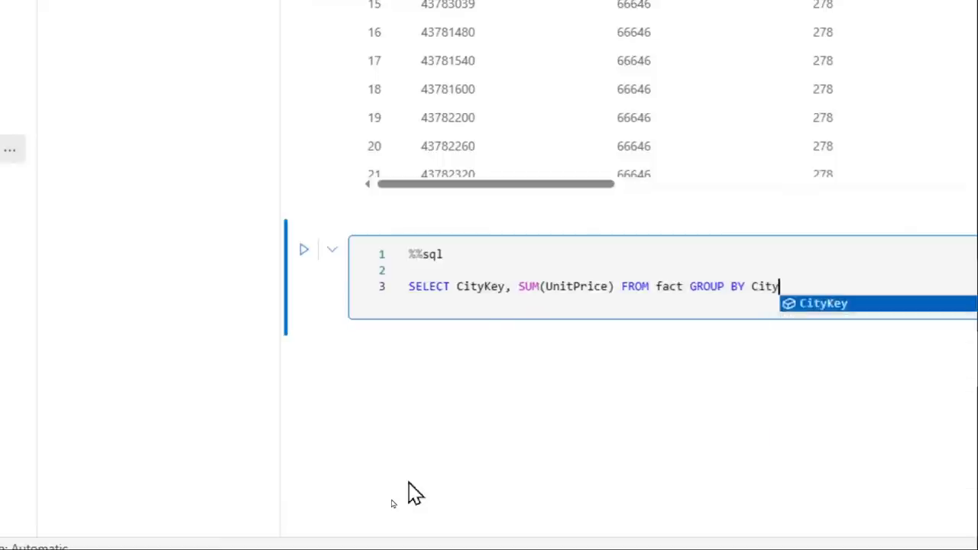
text(Key)
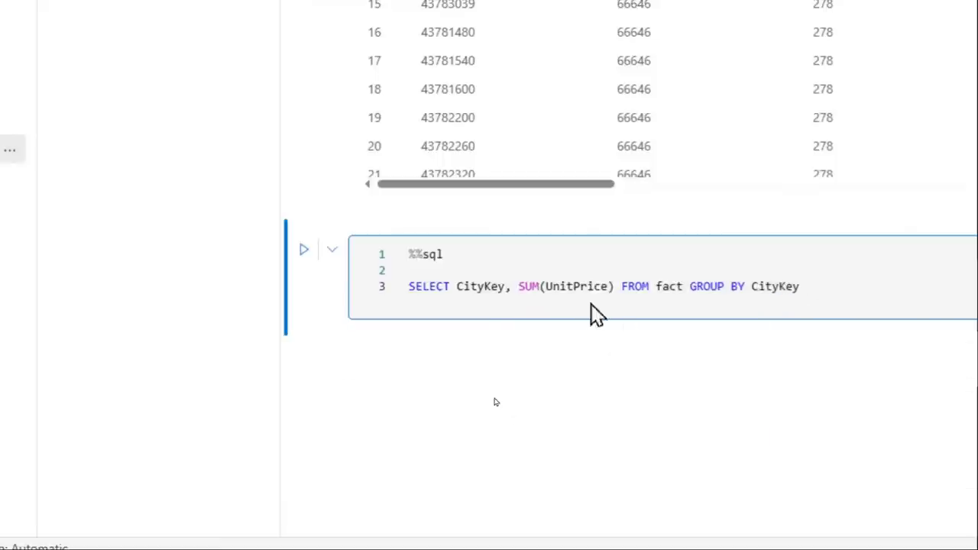
click(305, 251)
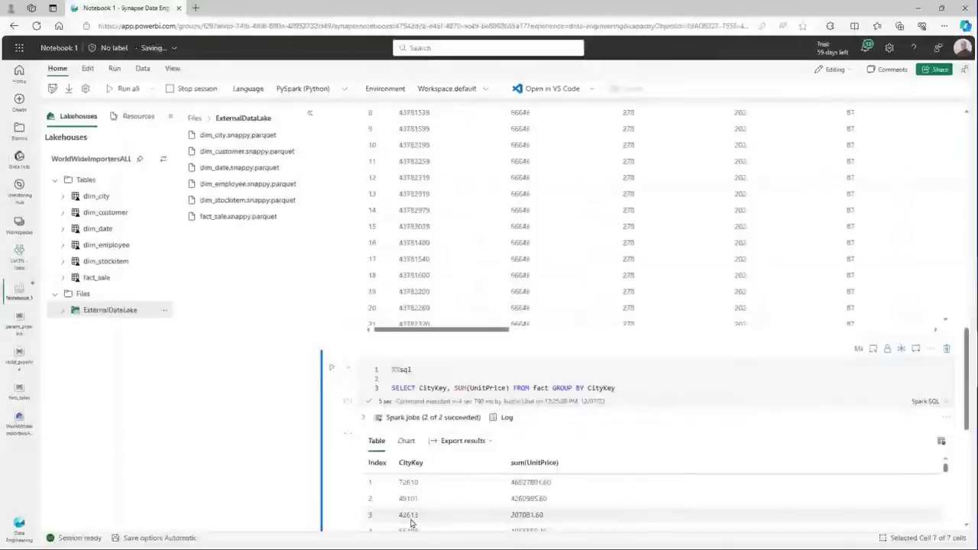
Step: Switch the results of the CityKey query from a table to a chart
scroll(410, 522, down, 5)
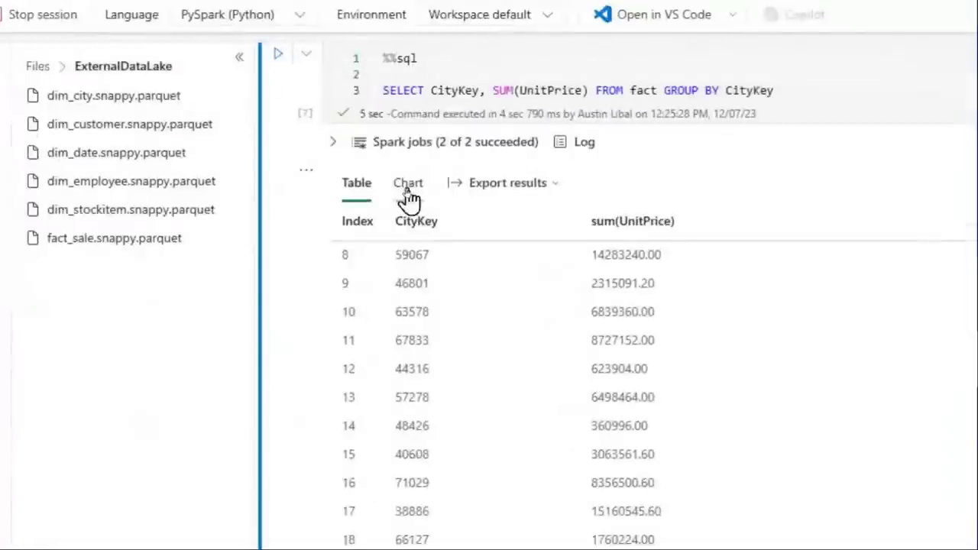
click(409, 193)
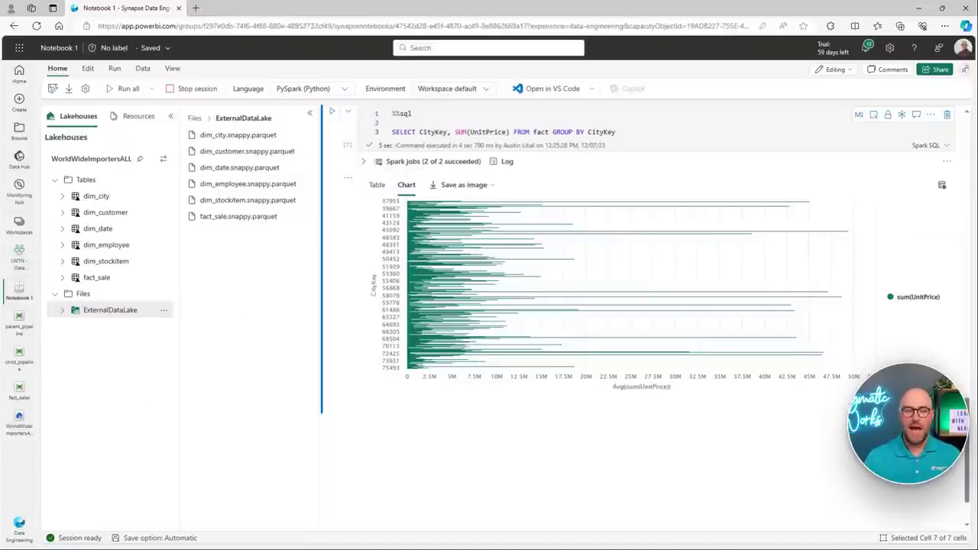
Step: Open the LWTN workspace from the notebook
click(19, 255)
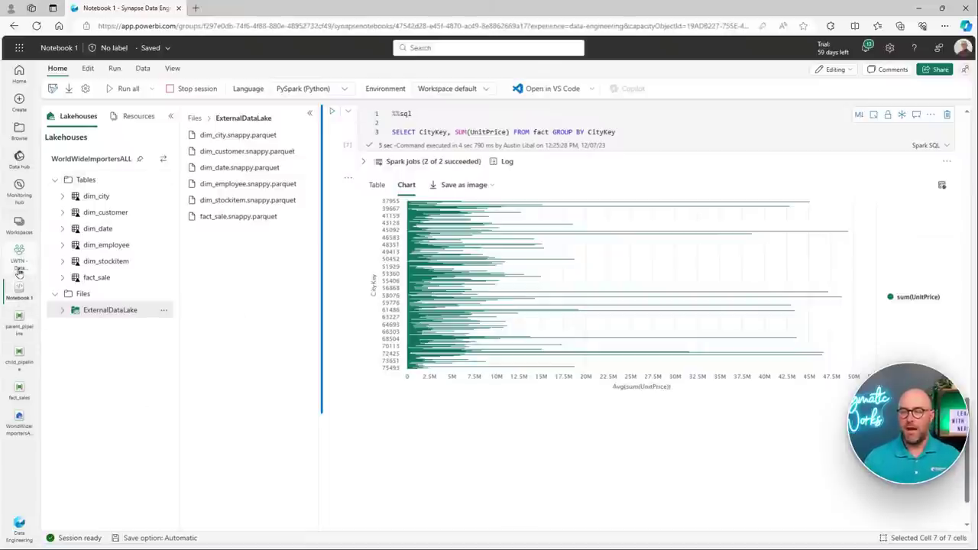